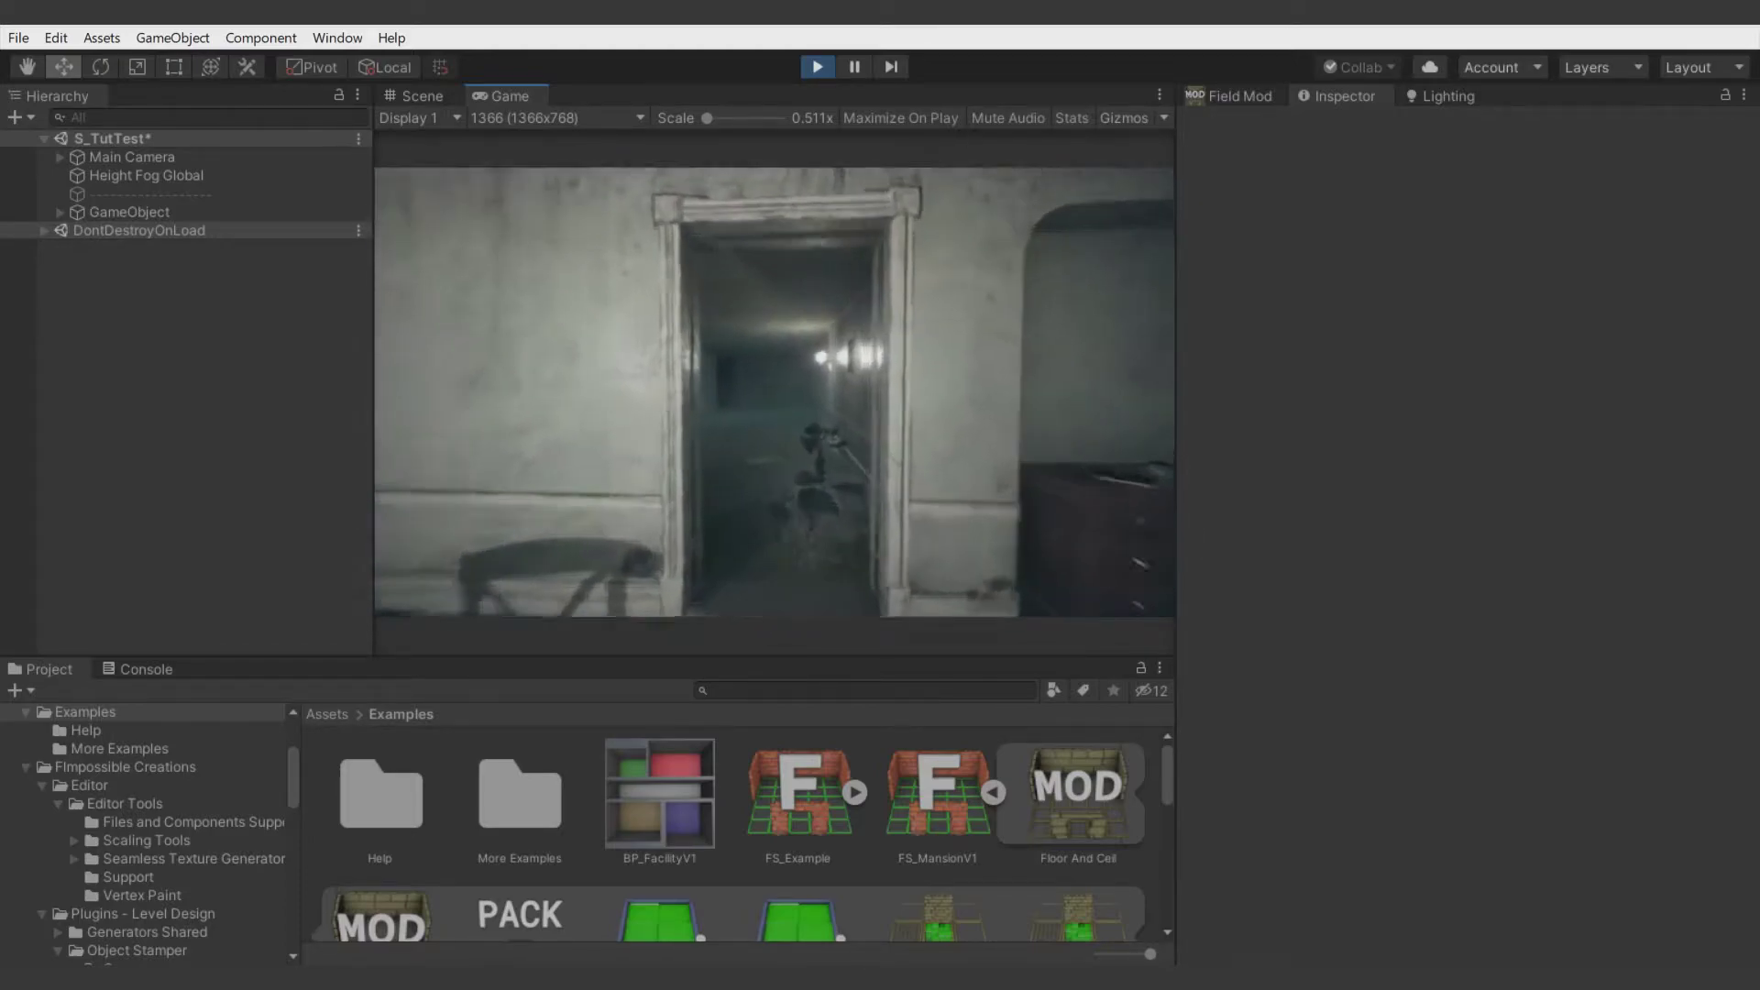
- Walk forward through the generated interior in the running game, and stop play mode
key("w")
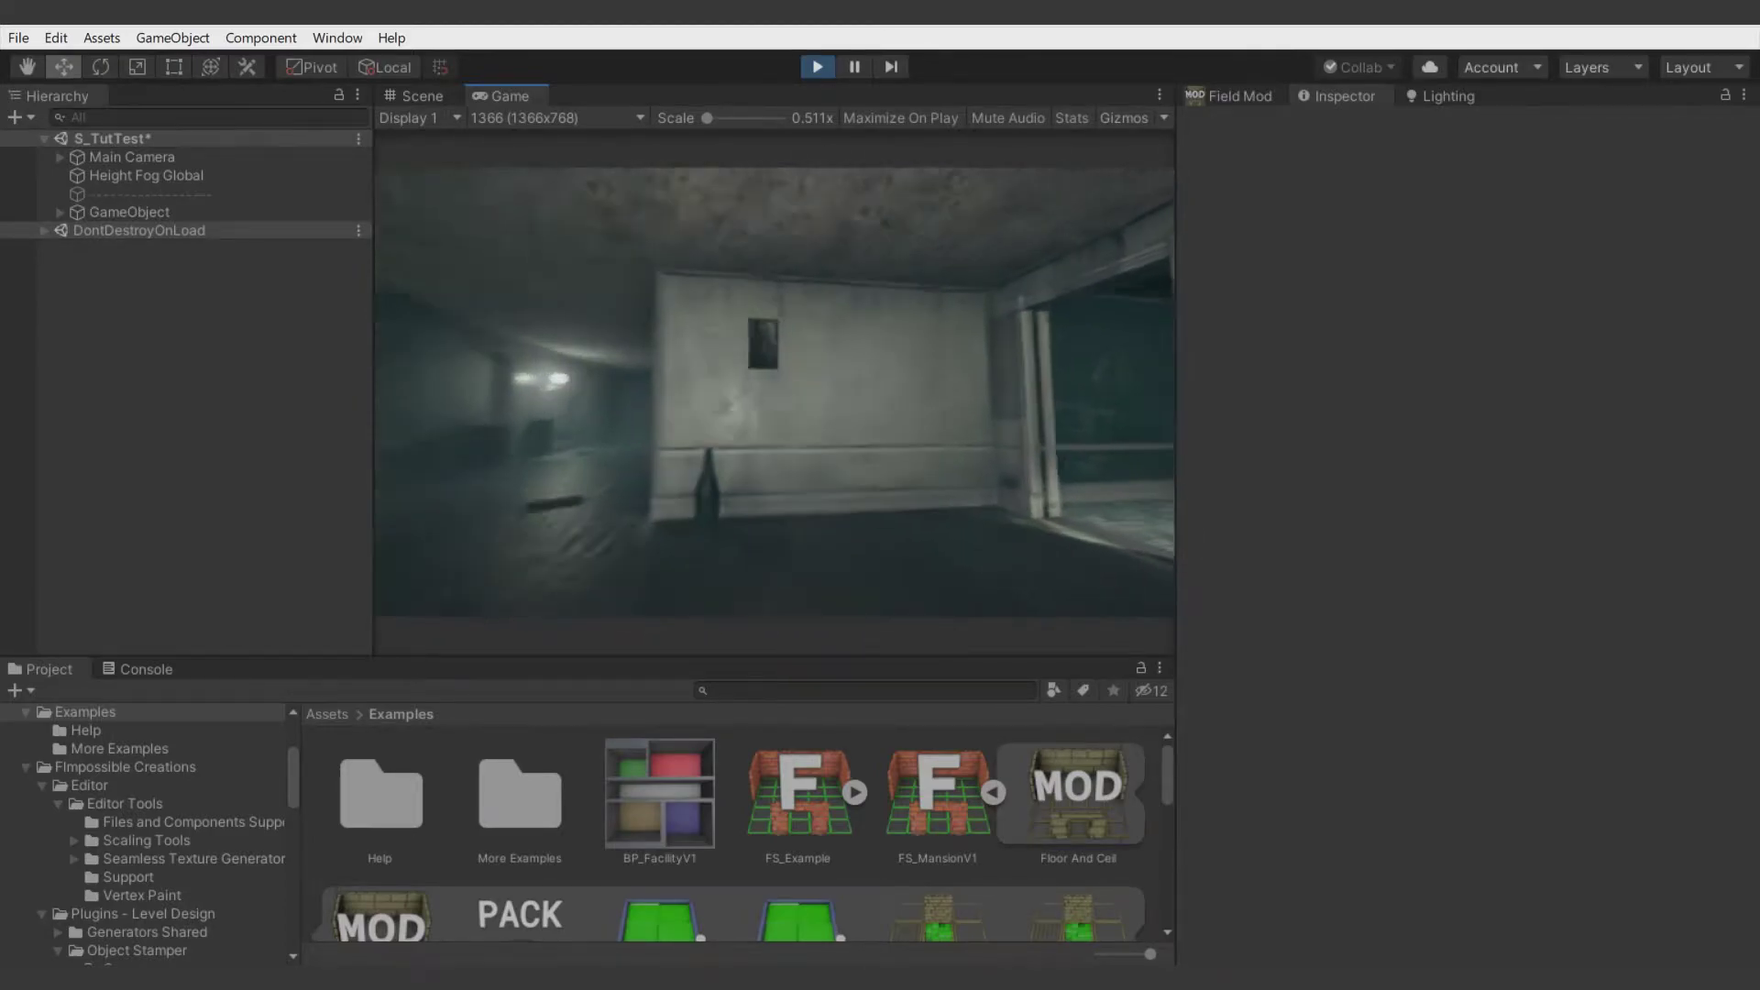
key("w")
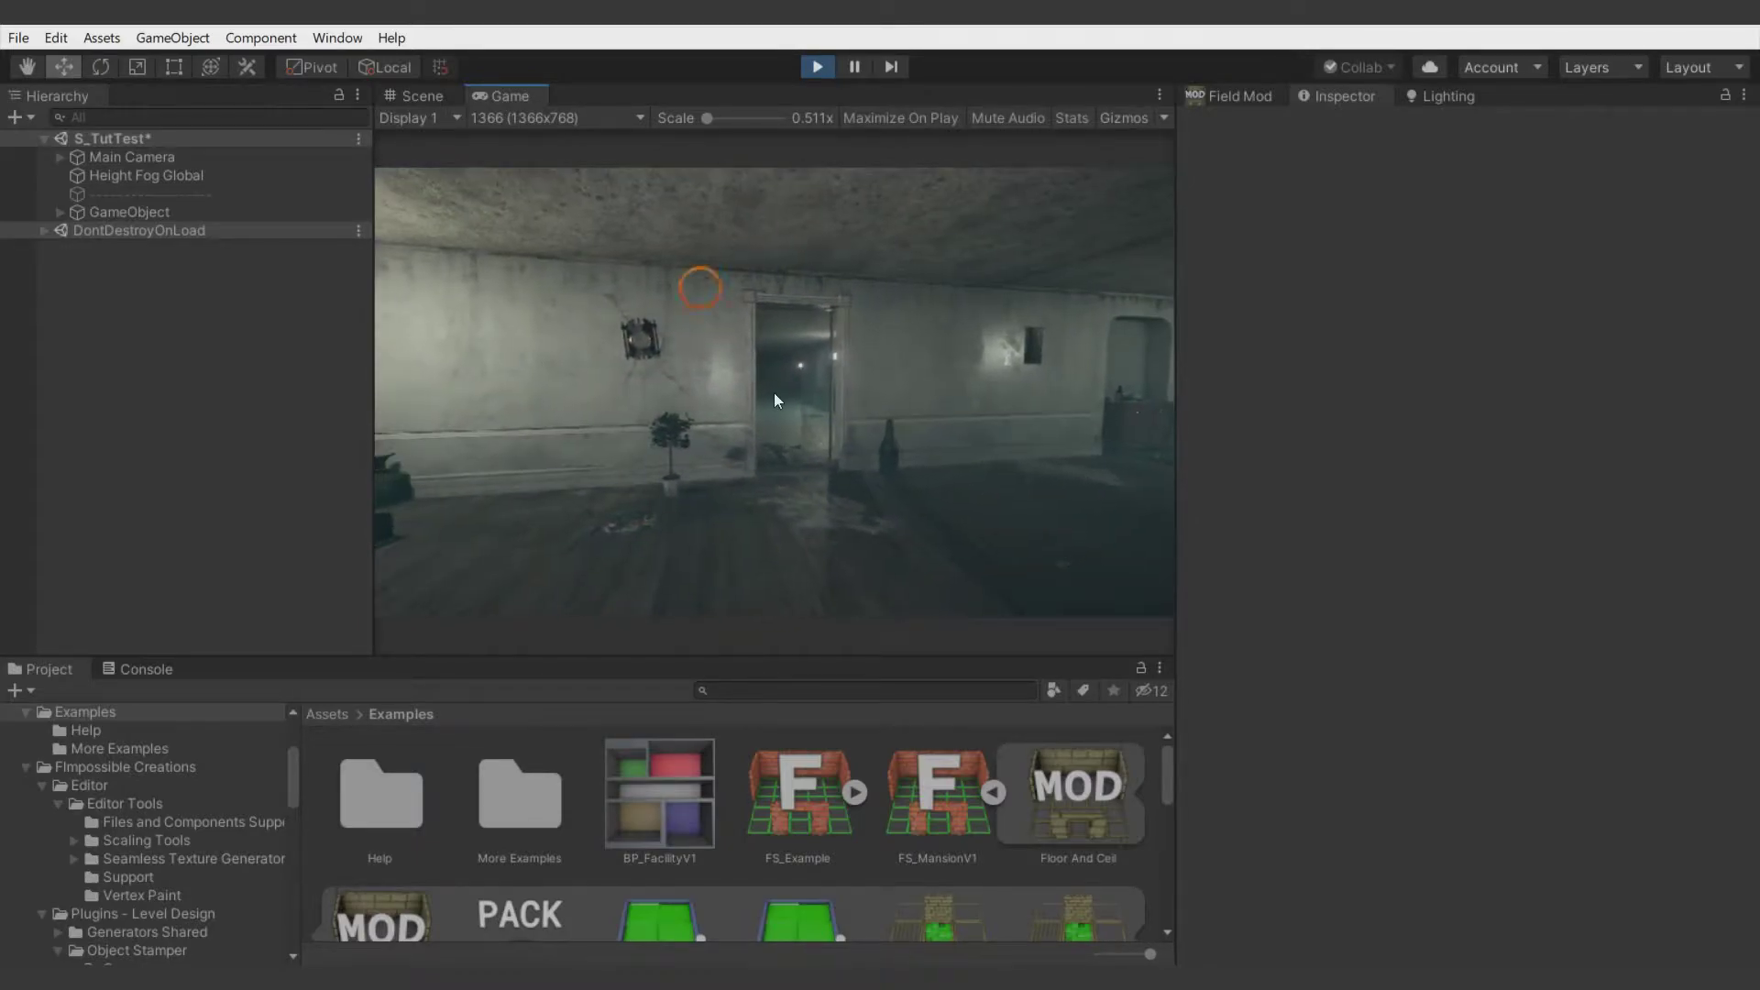
key("ctrl+p")
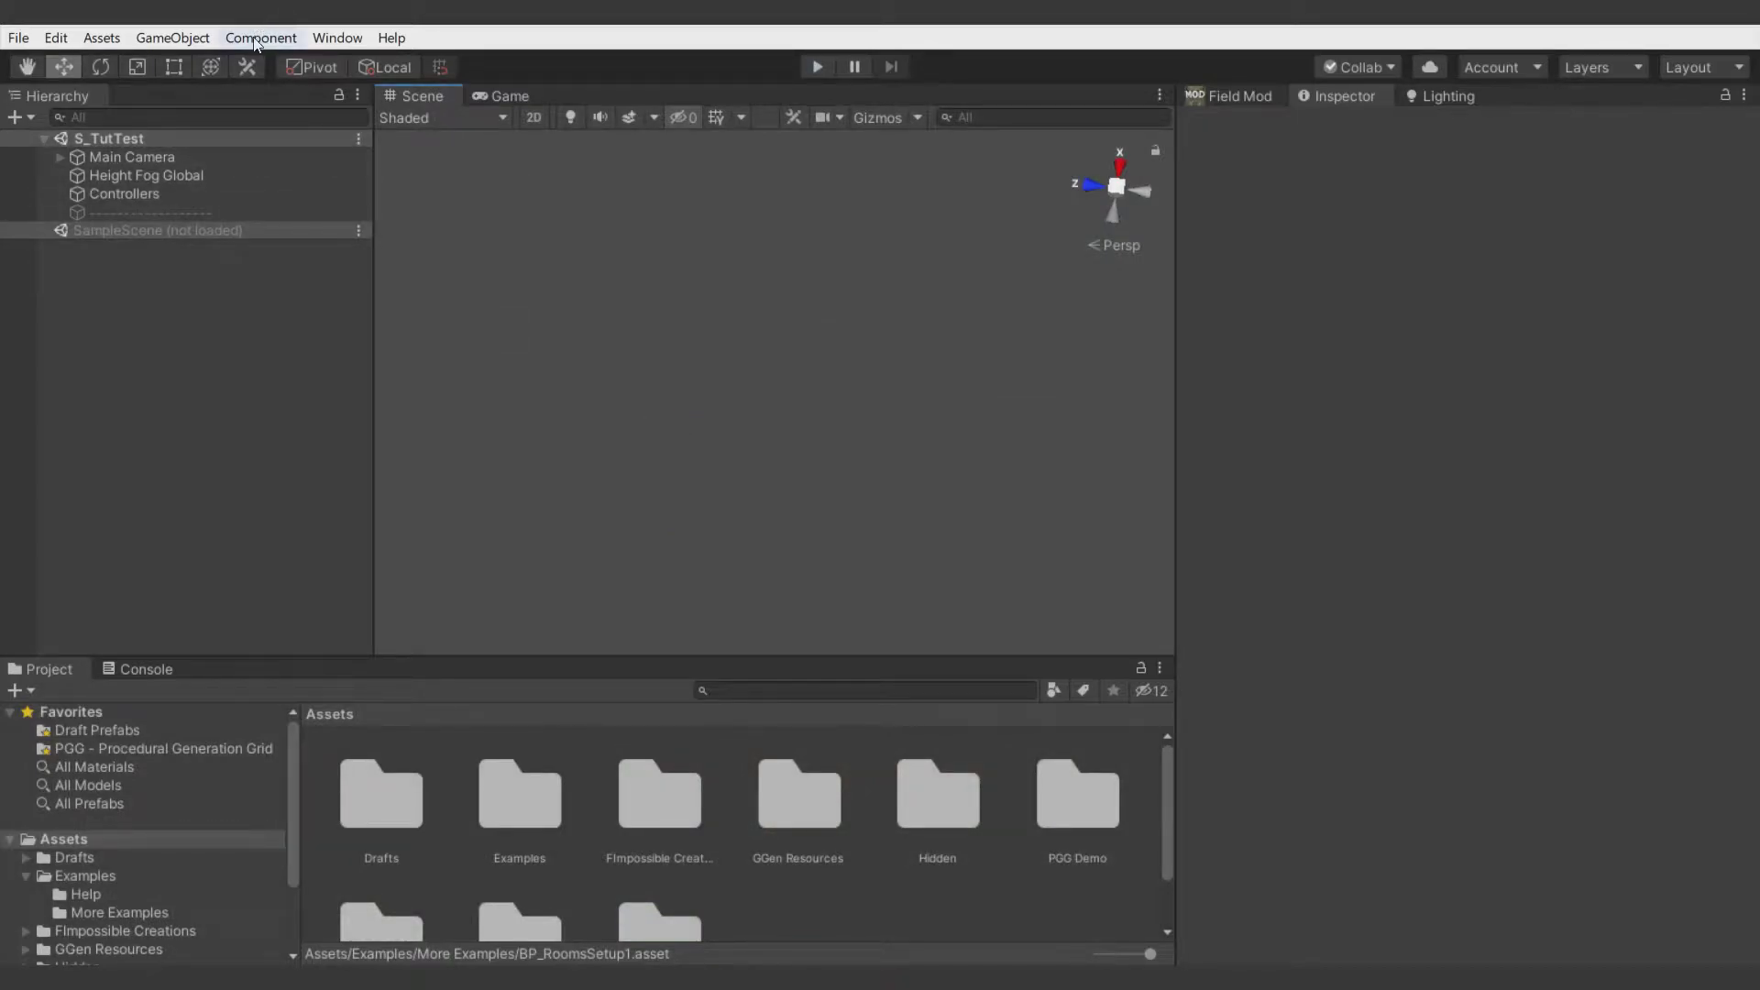
- Open the Build Plan Designer from the FImpossible Creations level design tools and place its window over the Scene view
left_click(336, 38)
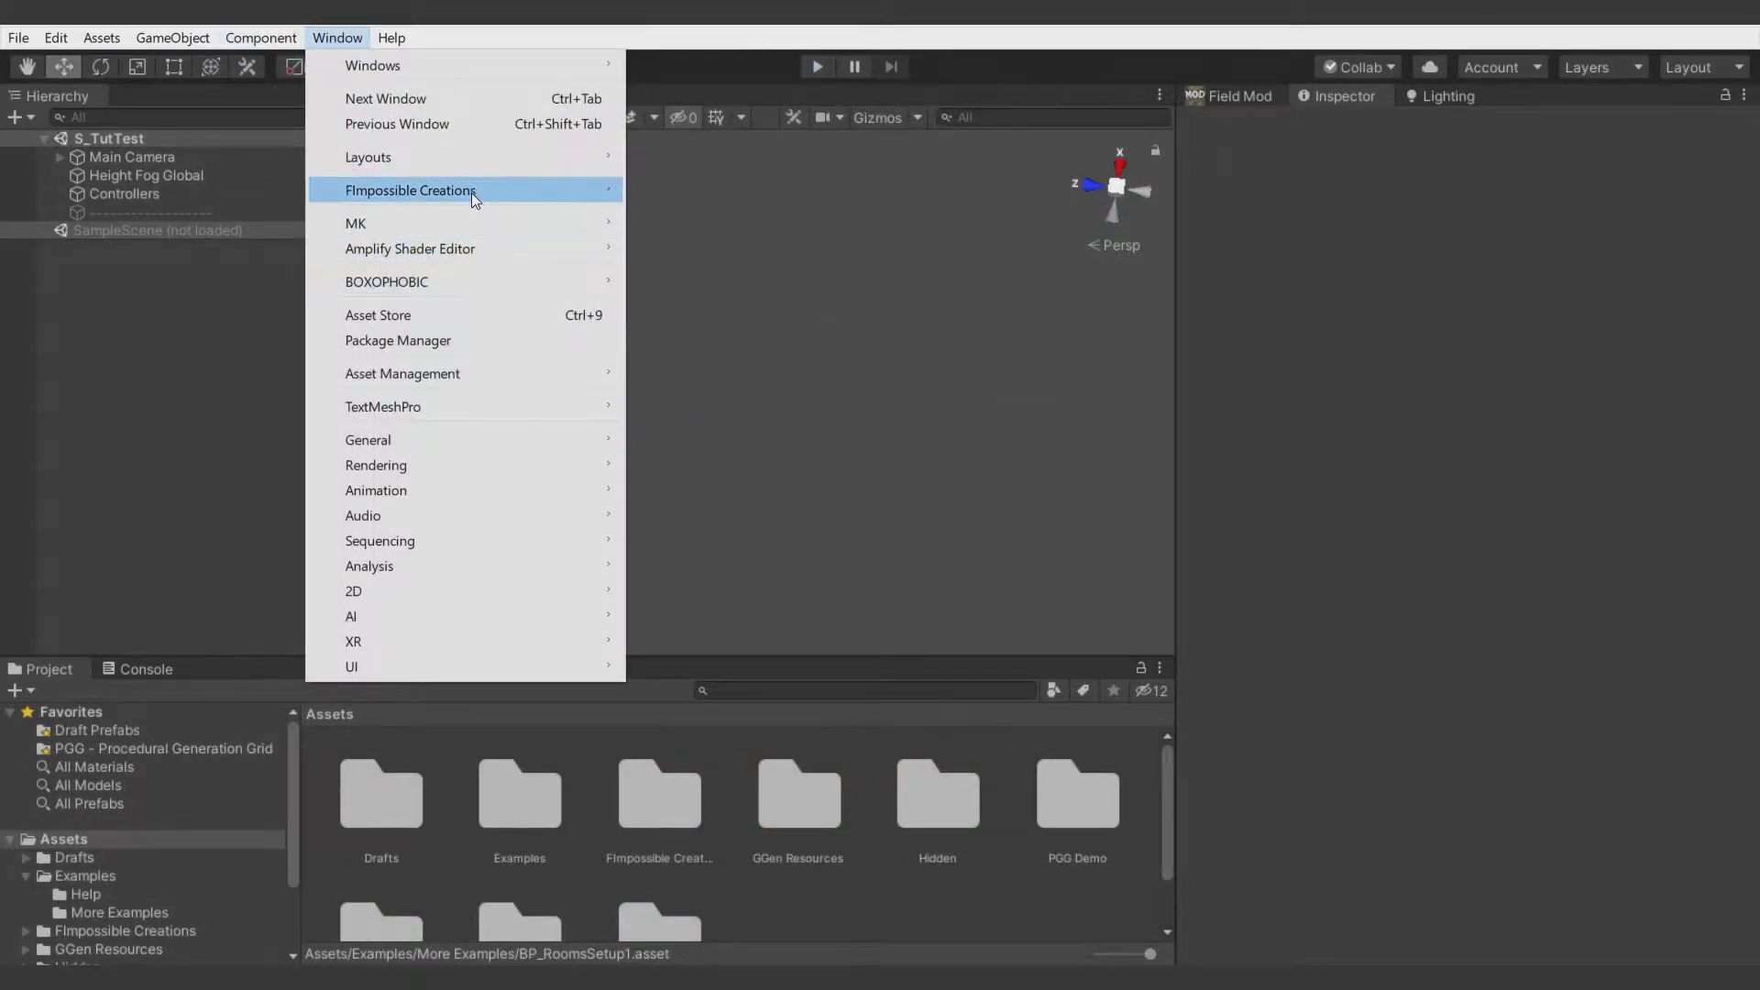
mouse_move(471, 190)
mouse_move(697, 190)
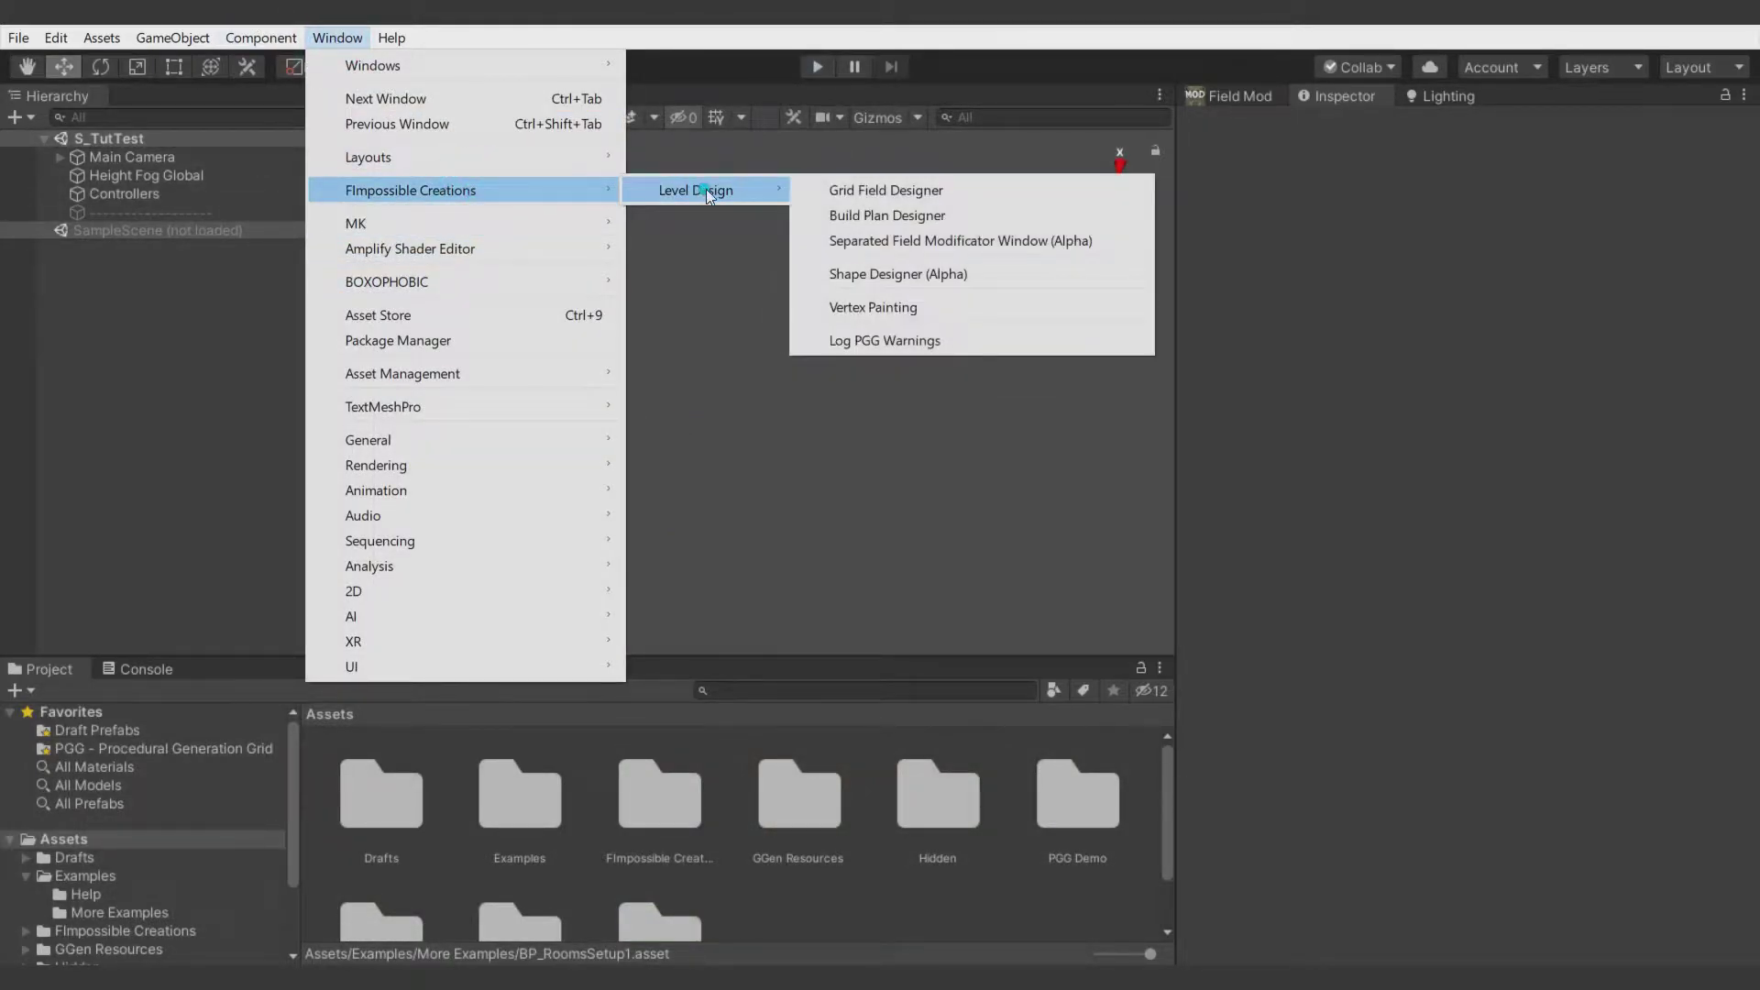
left_click(937, 216)
left_click_drag(361, 110, 699, 141)
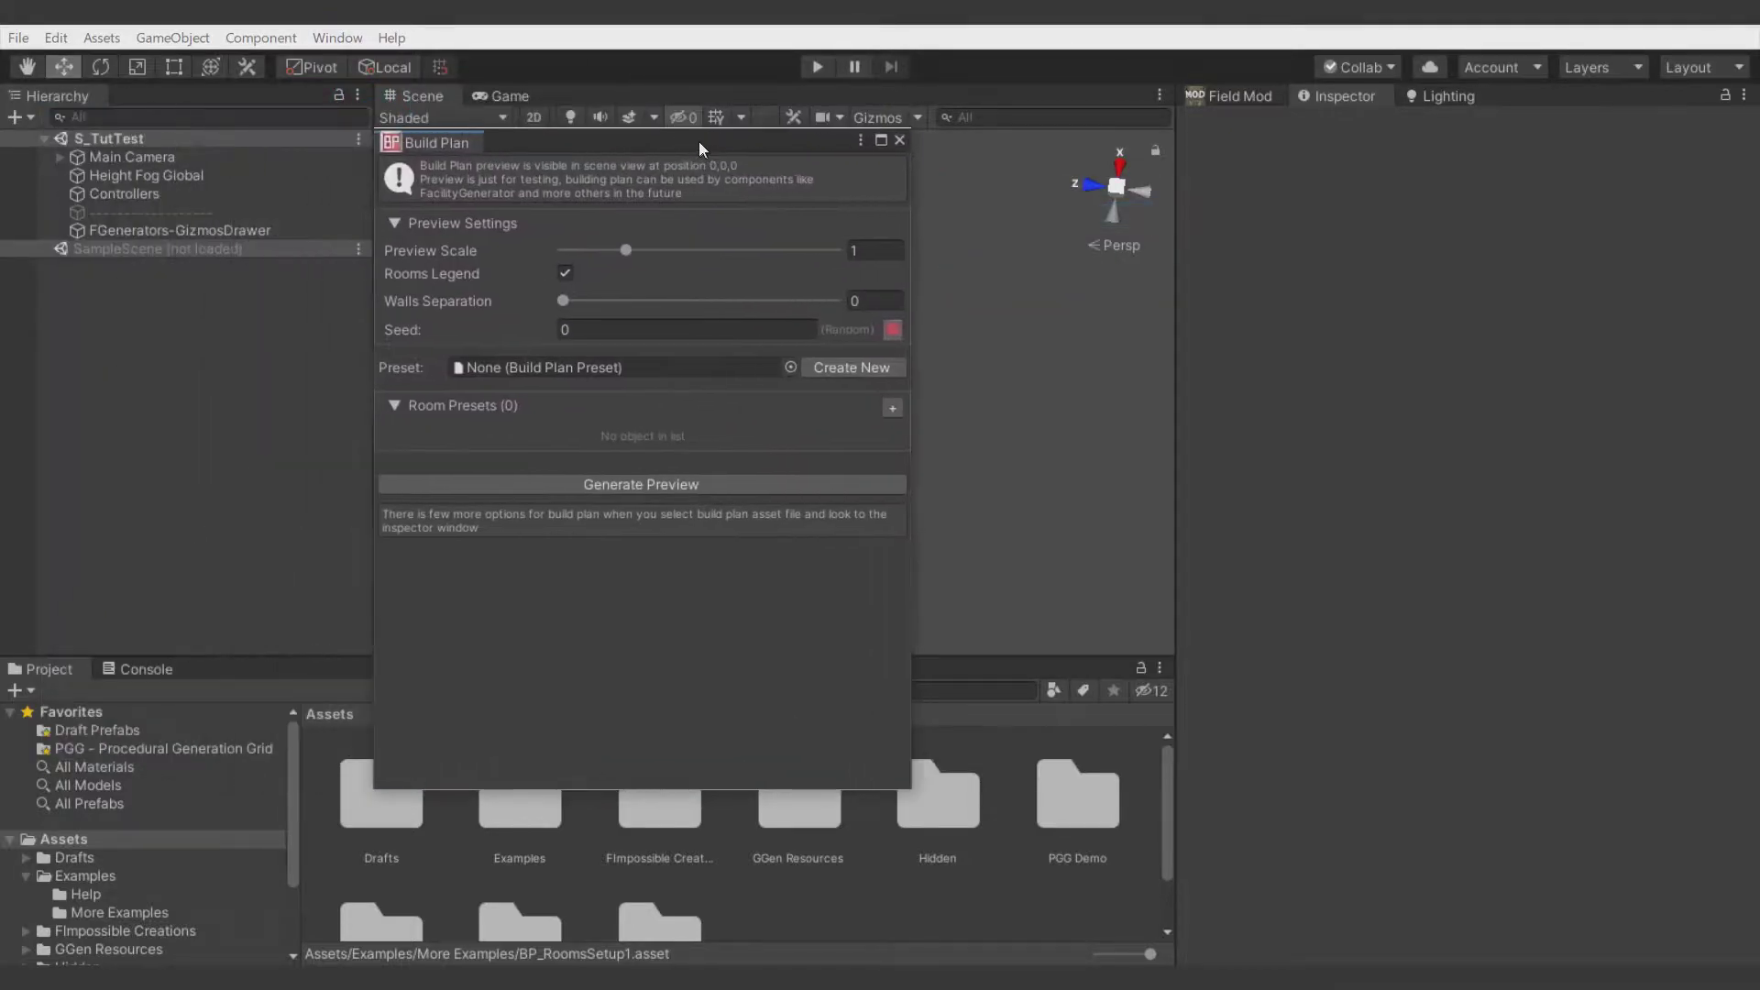
- Create a new build plan preset saved as BP_FacilityV1 in the Examples folder
left_click(847, 367)
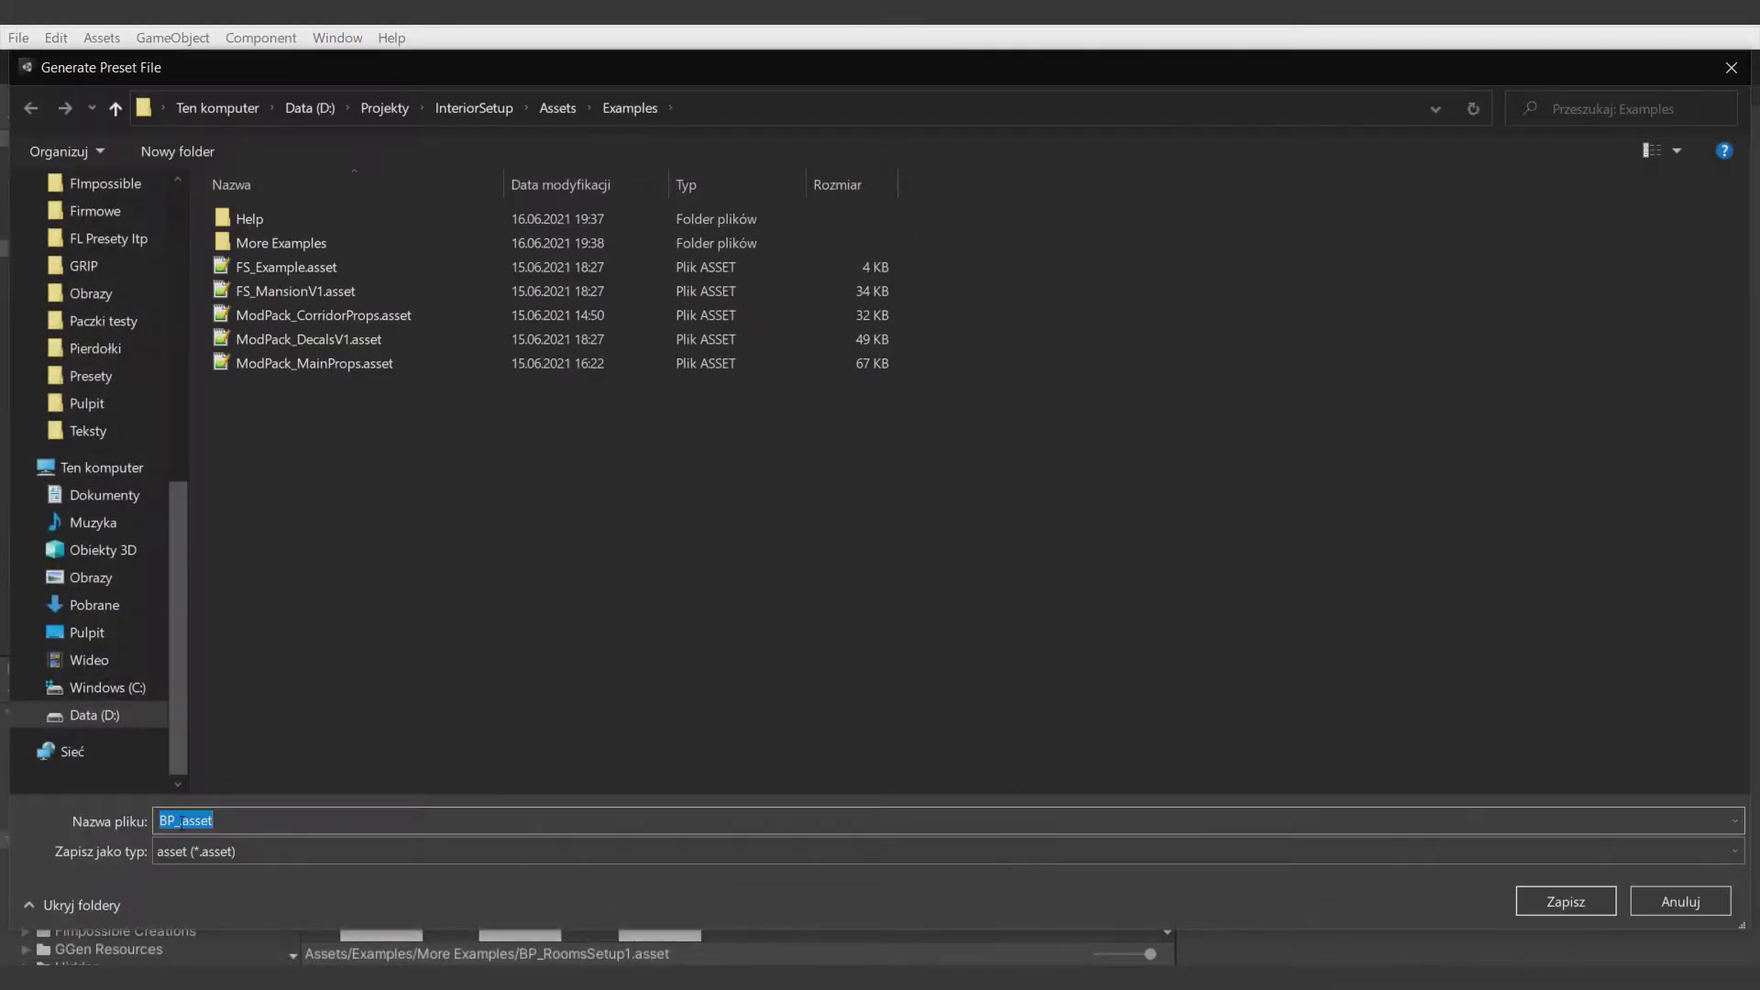
type("Facility")
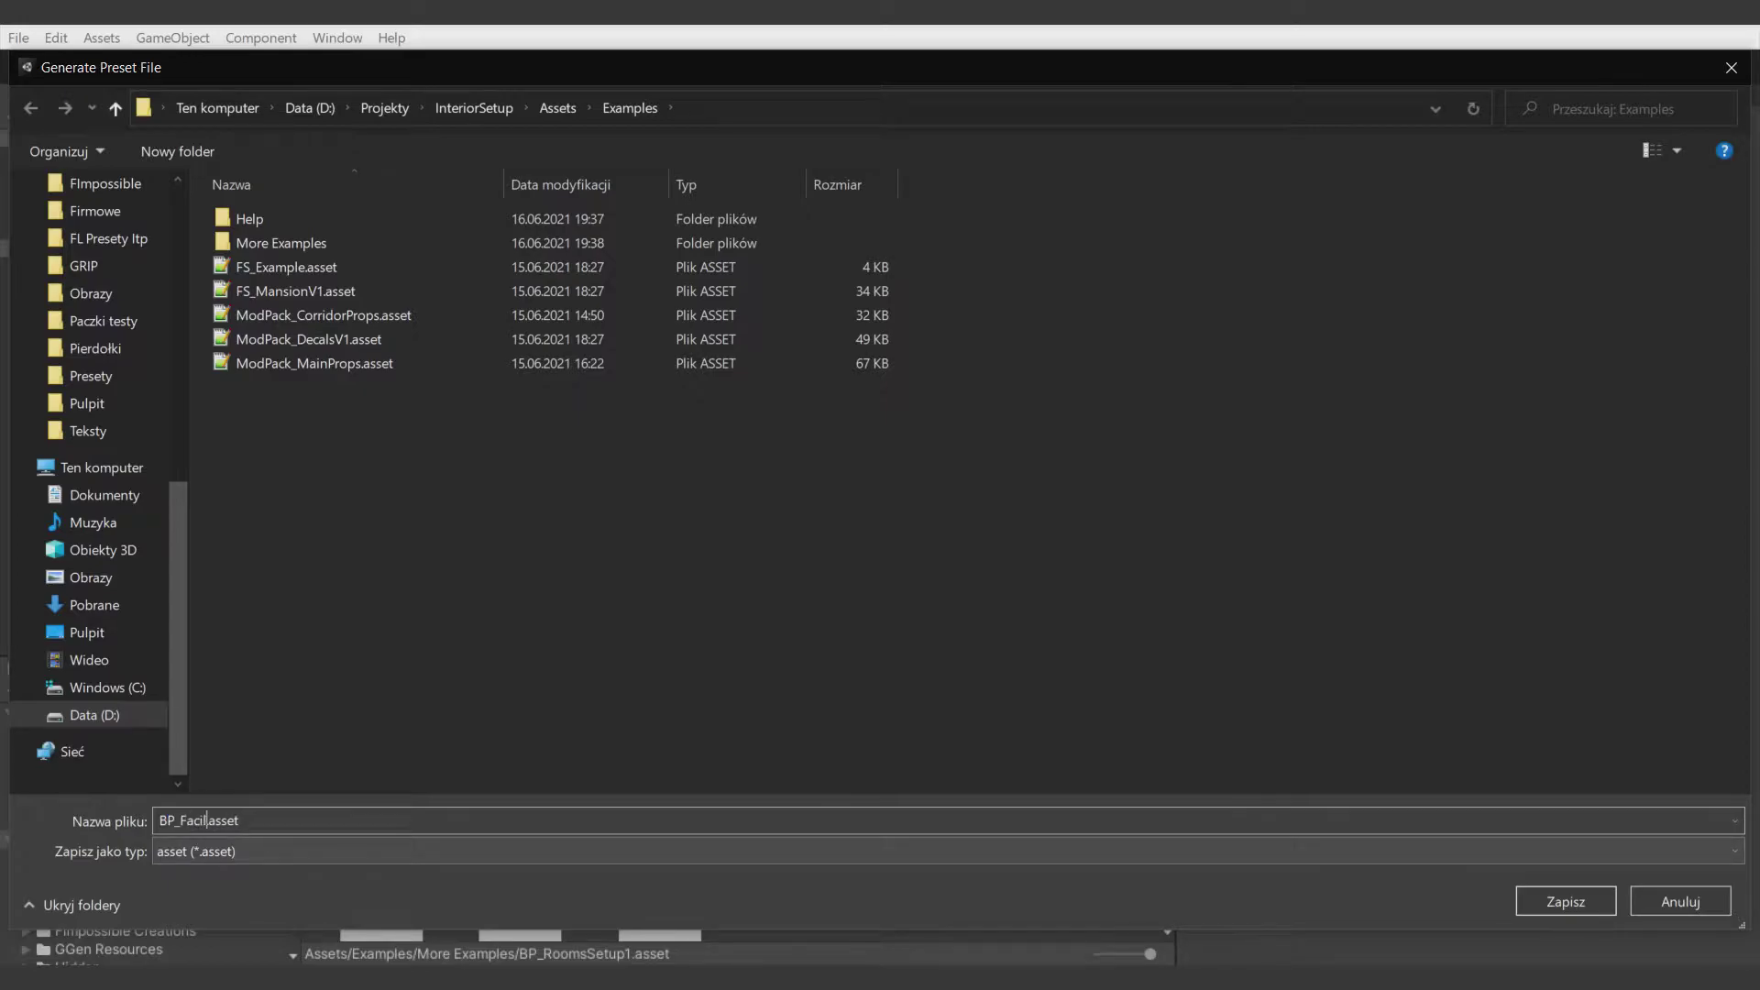
type("V1")
key("Return")
- Move the Build Plan window clear of the Scene view and turn on the scene gizmos
left_click_drag(508, 141, 1126, 301)
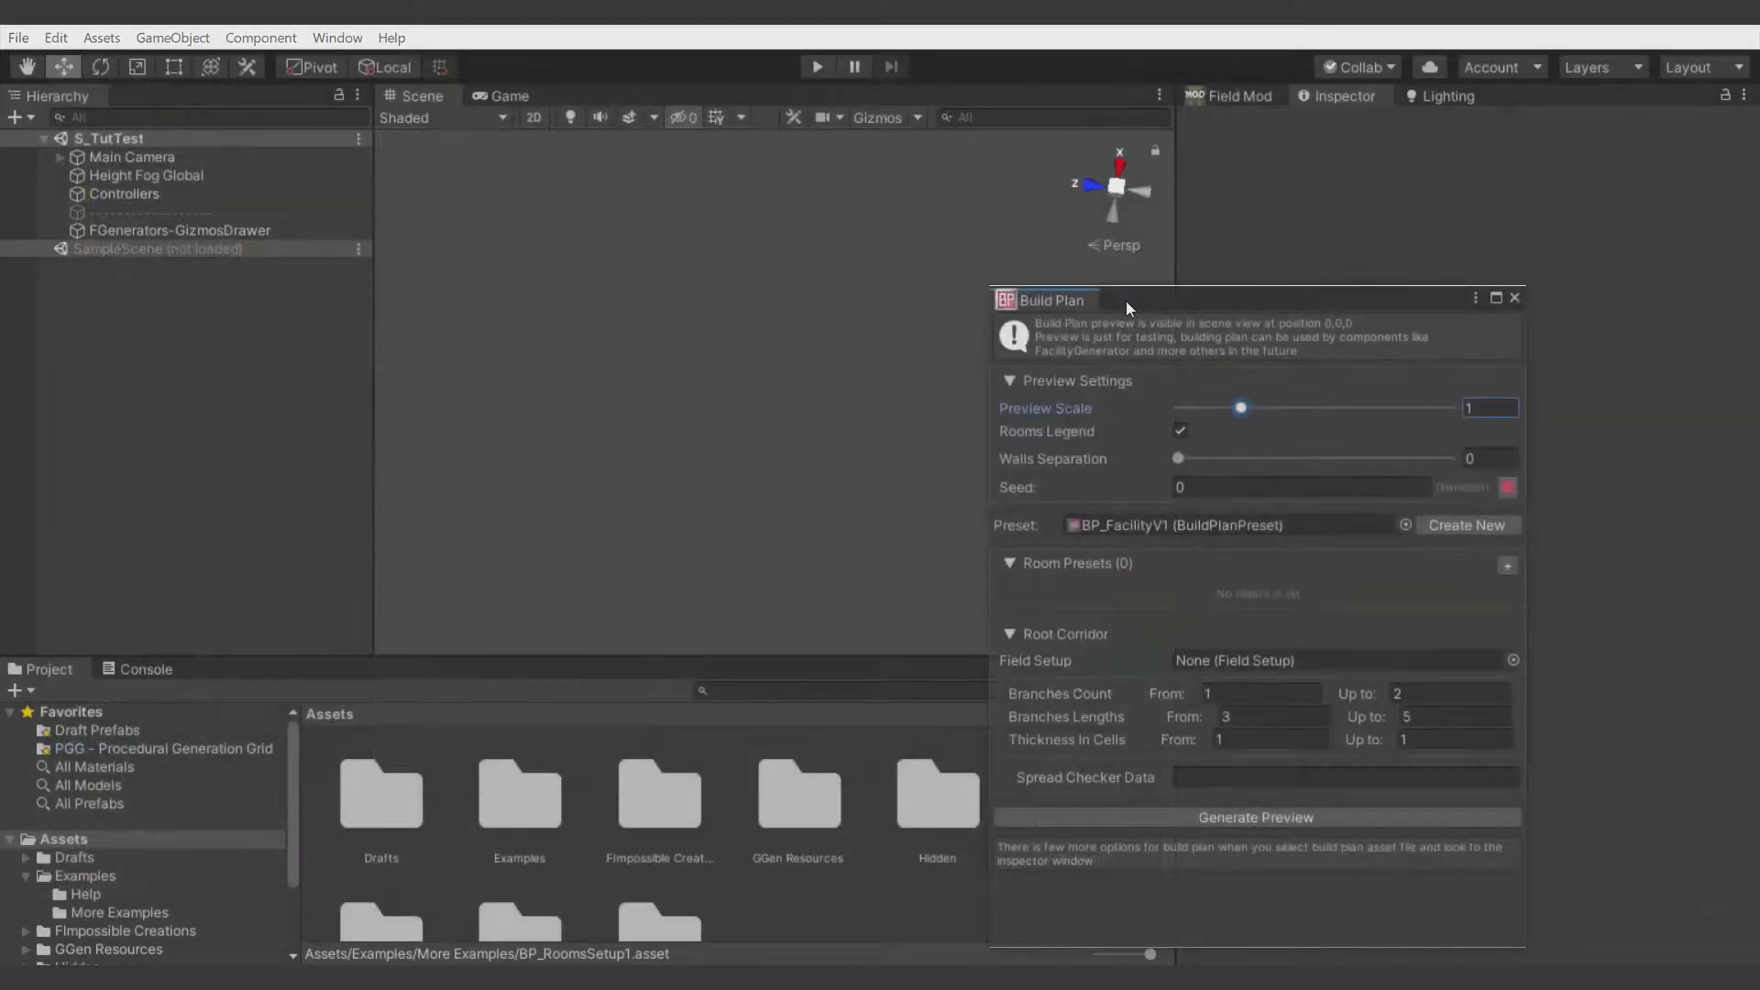
left_click(887, 118)
right_click_drag(737, 339, 919, 475)
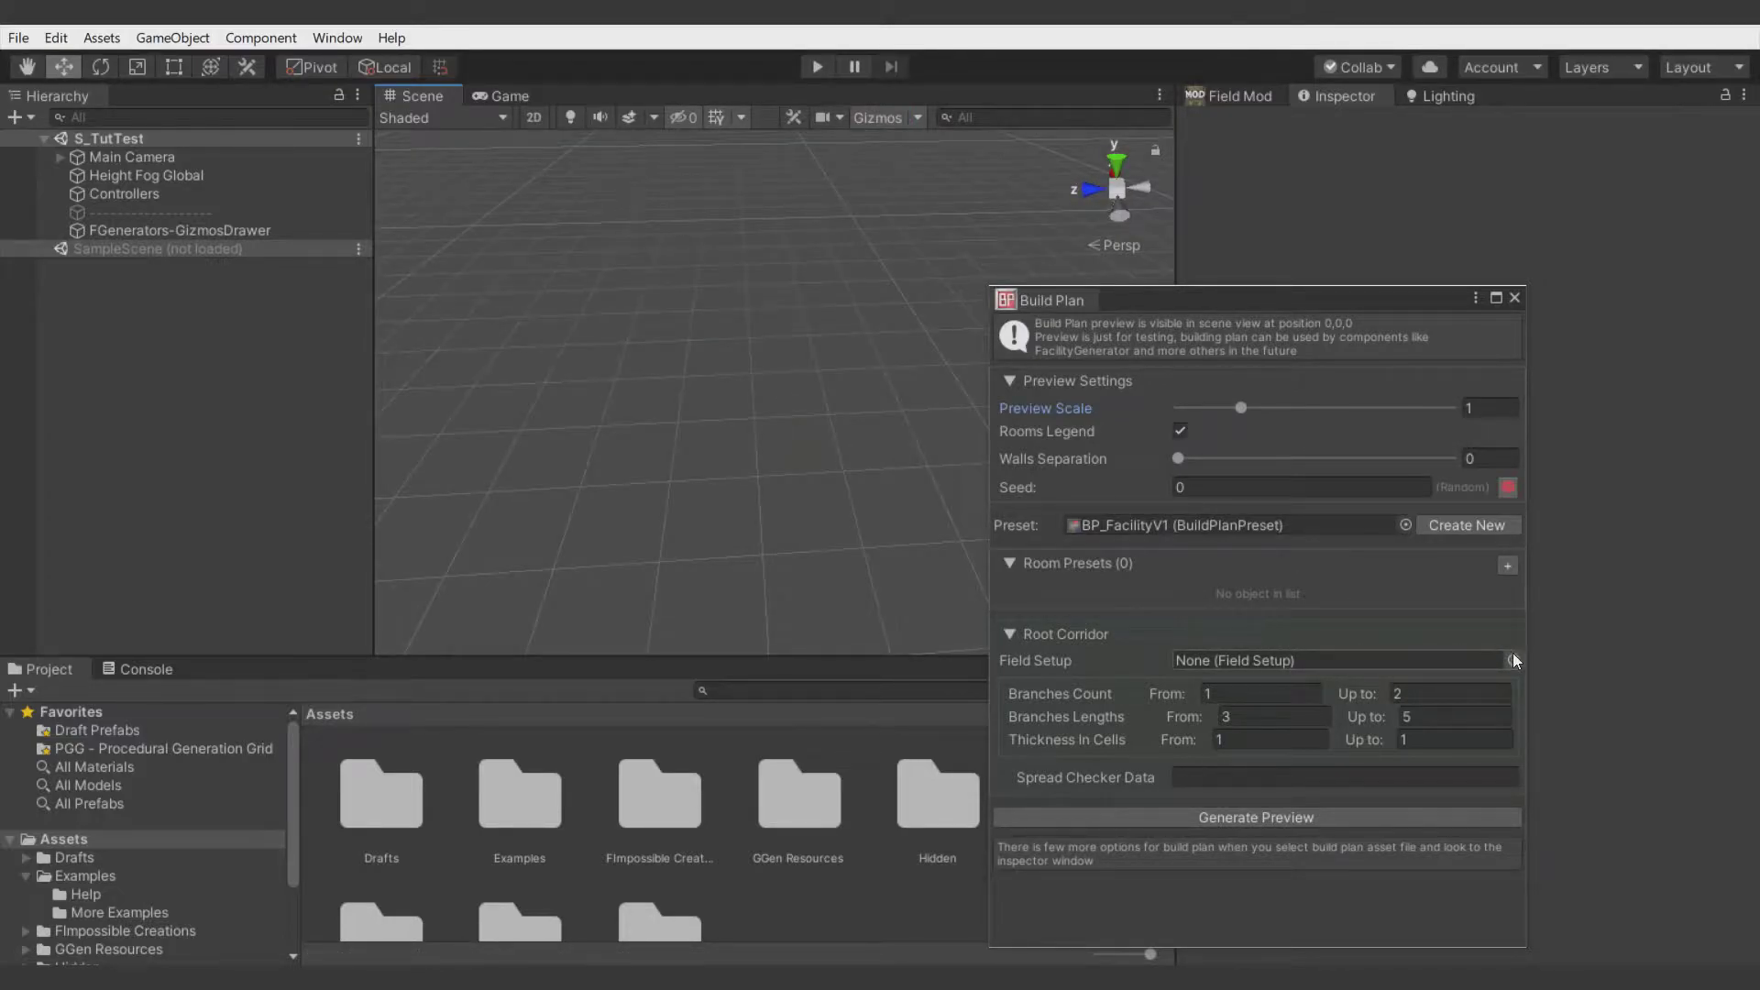
- Assign FS_CorridorsV1 as the root corridor's field setup and generate a layout preview
left_click(1513, 659)
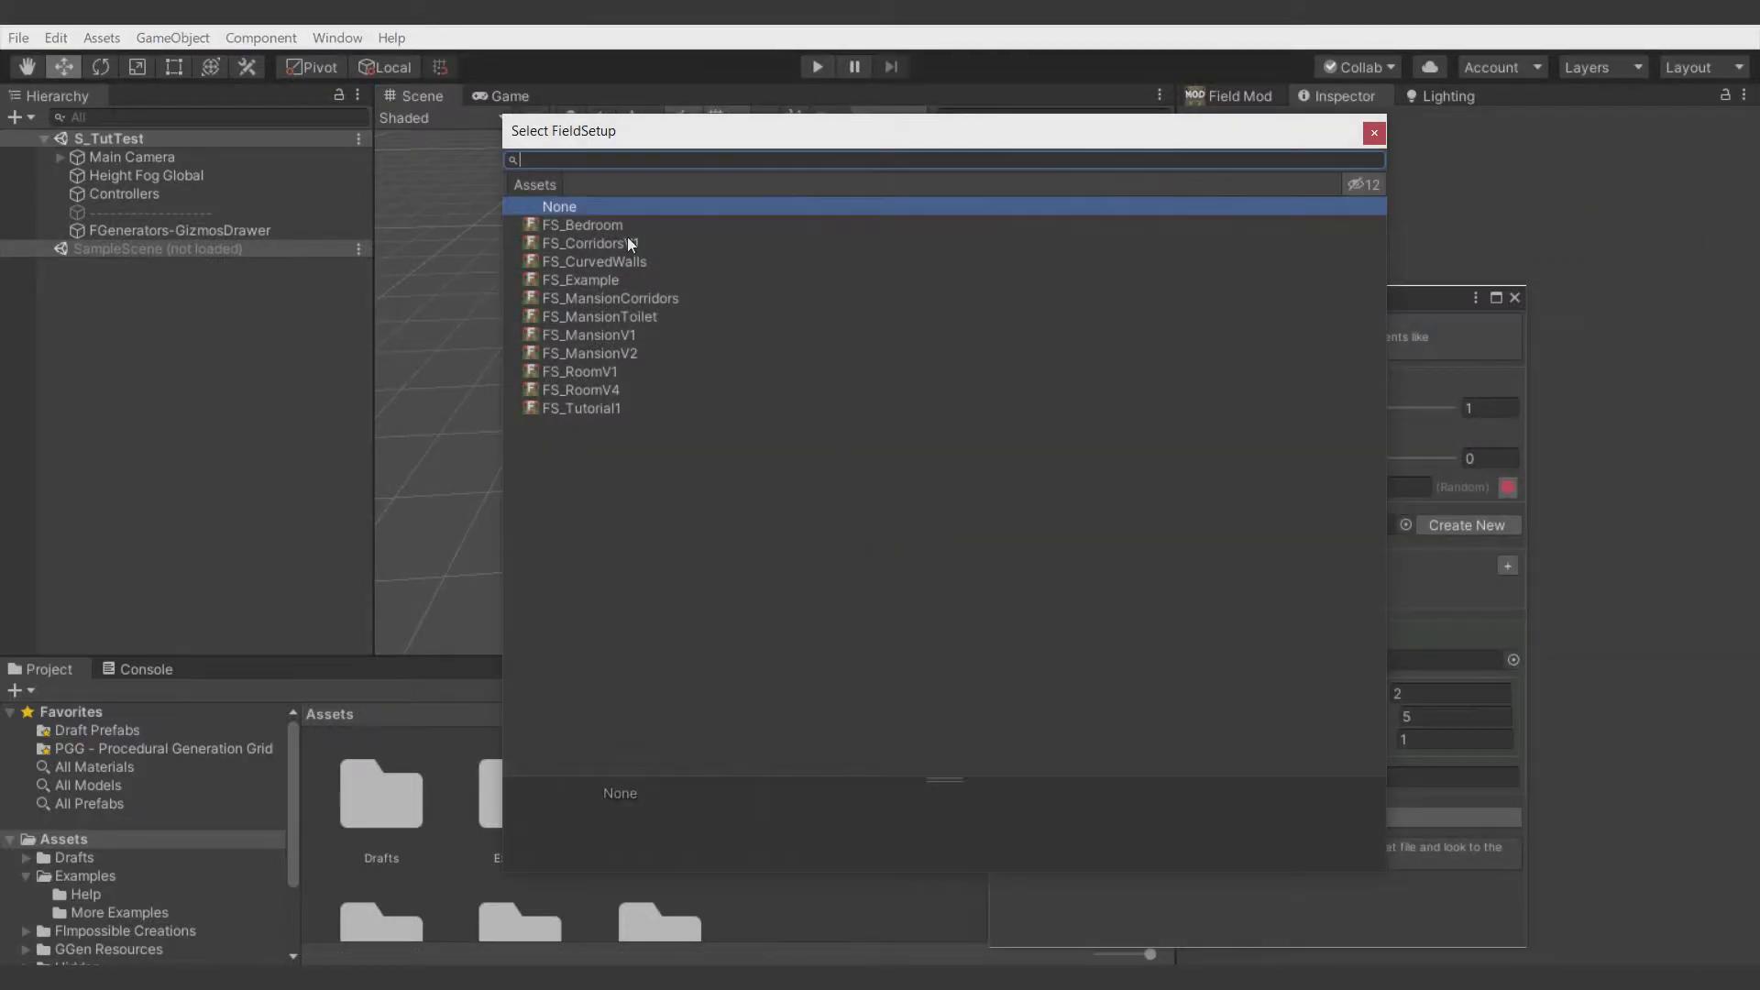
double_click(627, 237)
left_click(1245, 846)
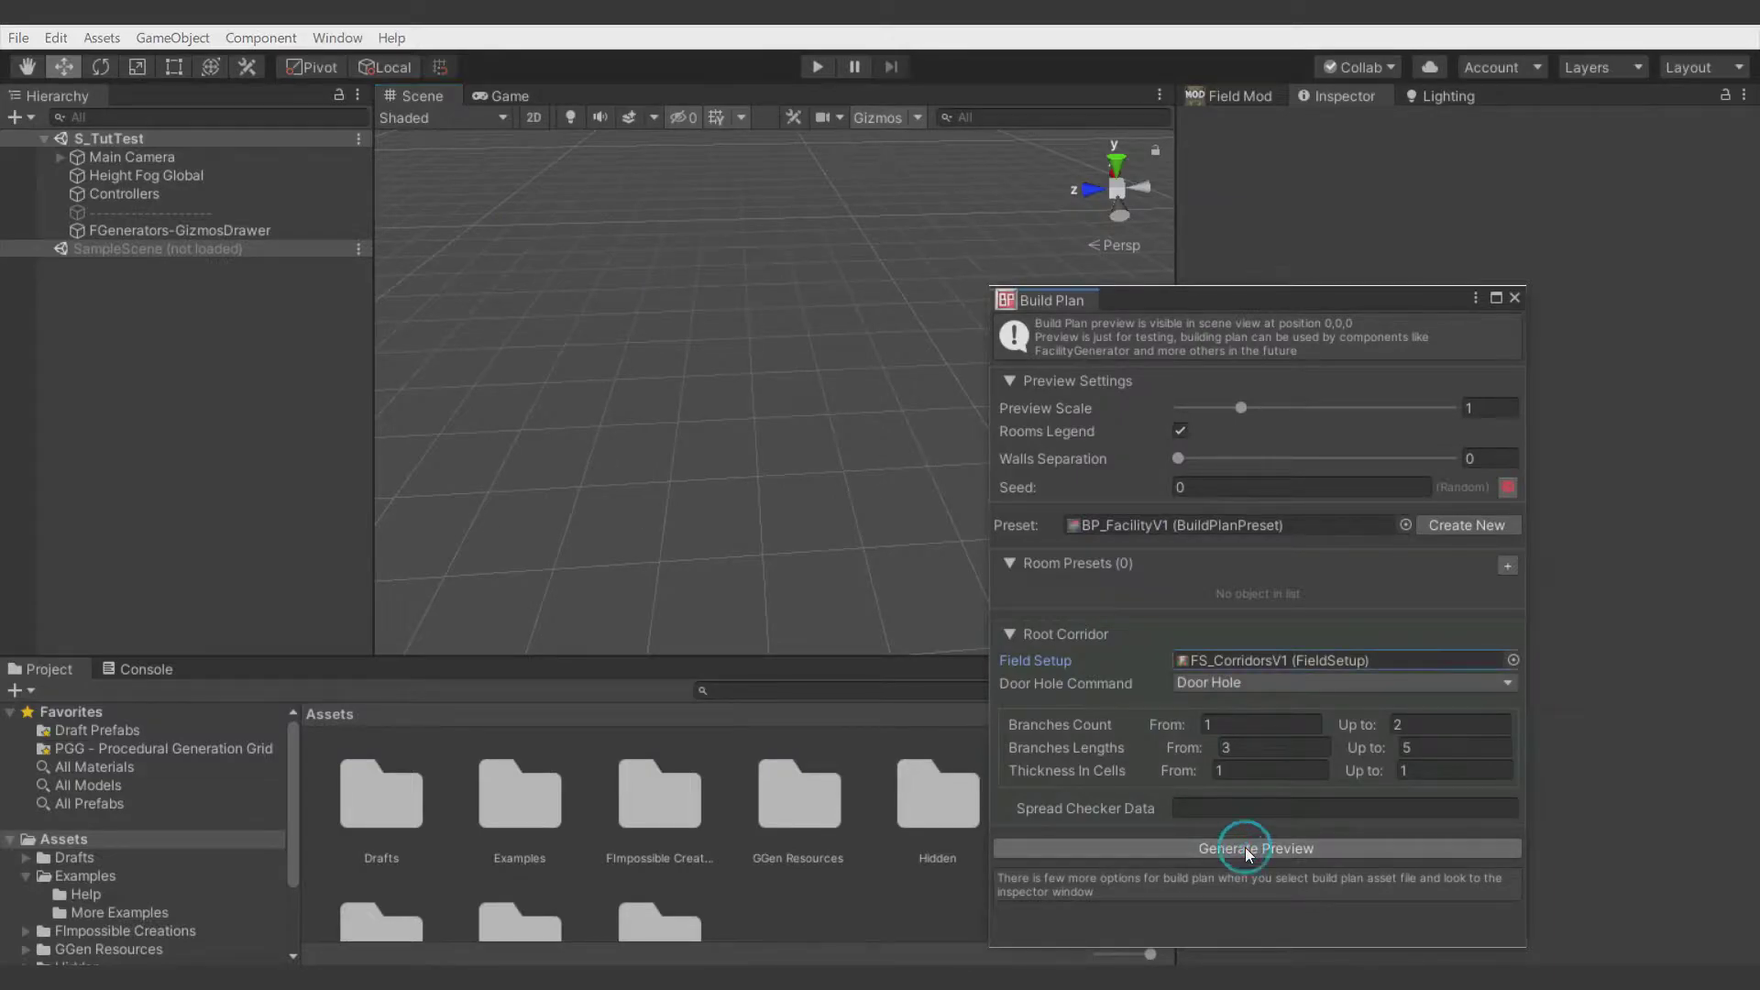
left_click_drag(770, 361, 750, 567, "alt")
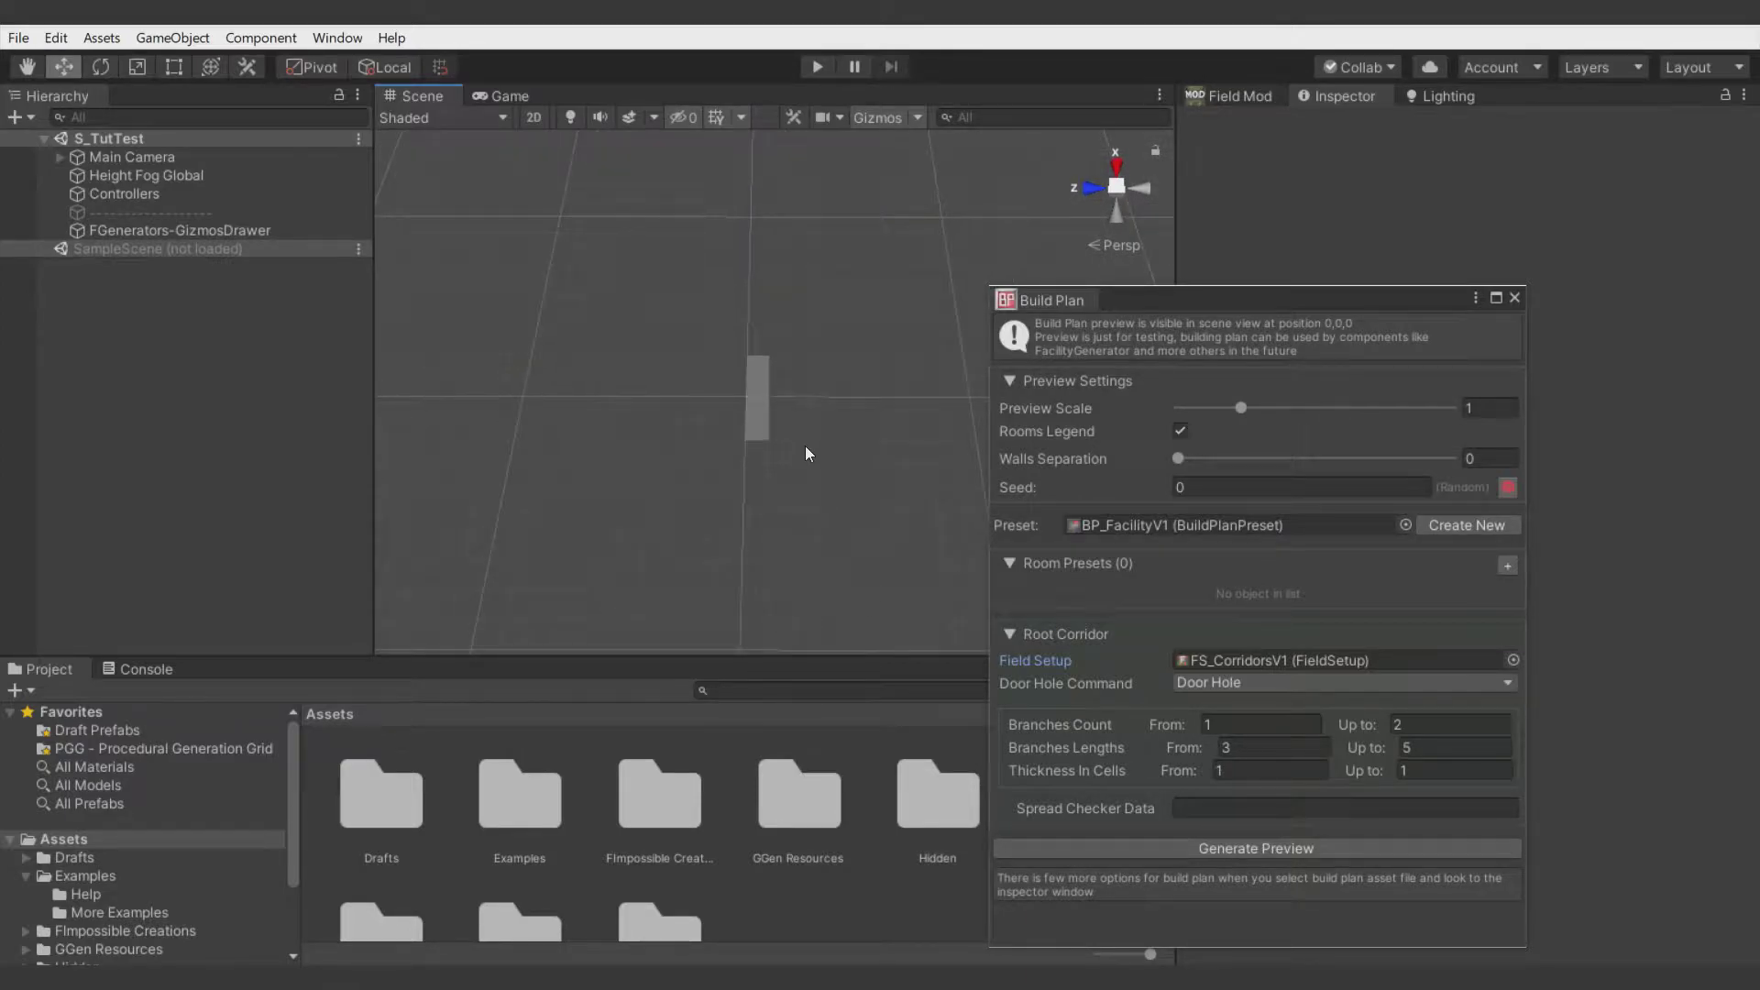
left_click_drag(804, 447, 809, 327, "alt")
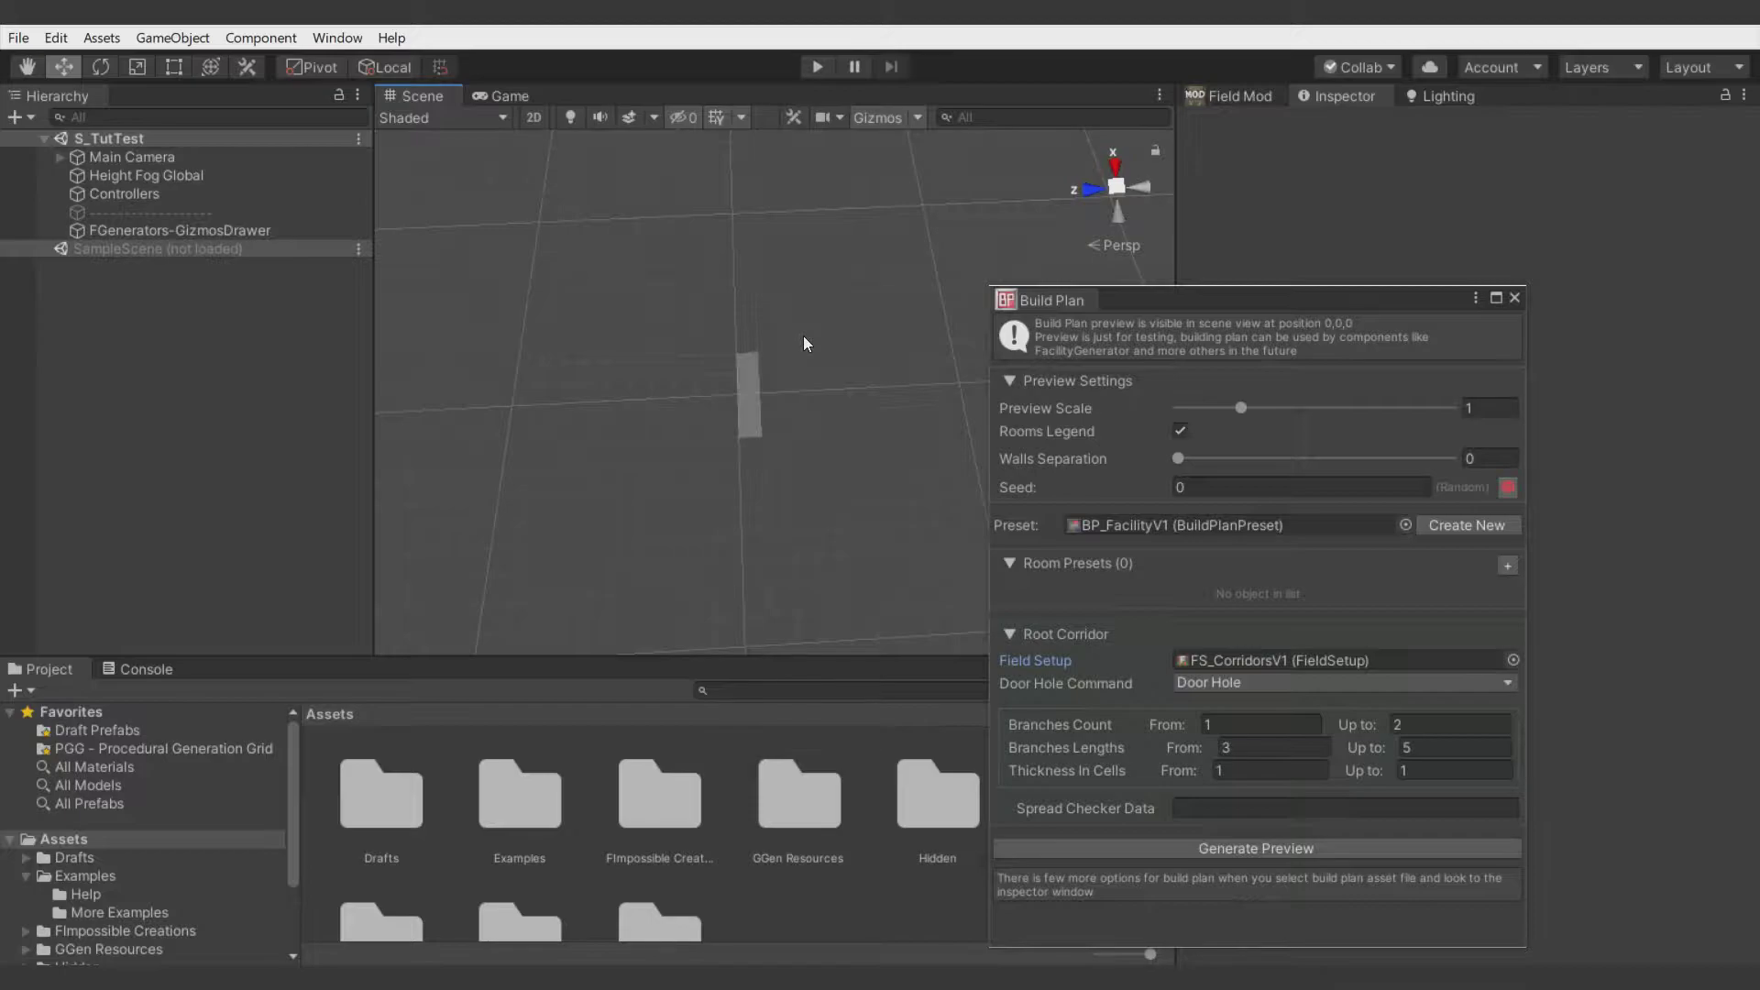
mouse_move(832, 378)
left_mouse_down("alt")
mouse_move(785, 380)
mouse_move(801, 376)
left_mouse_up("alt")
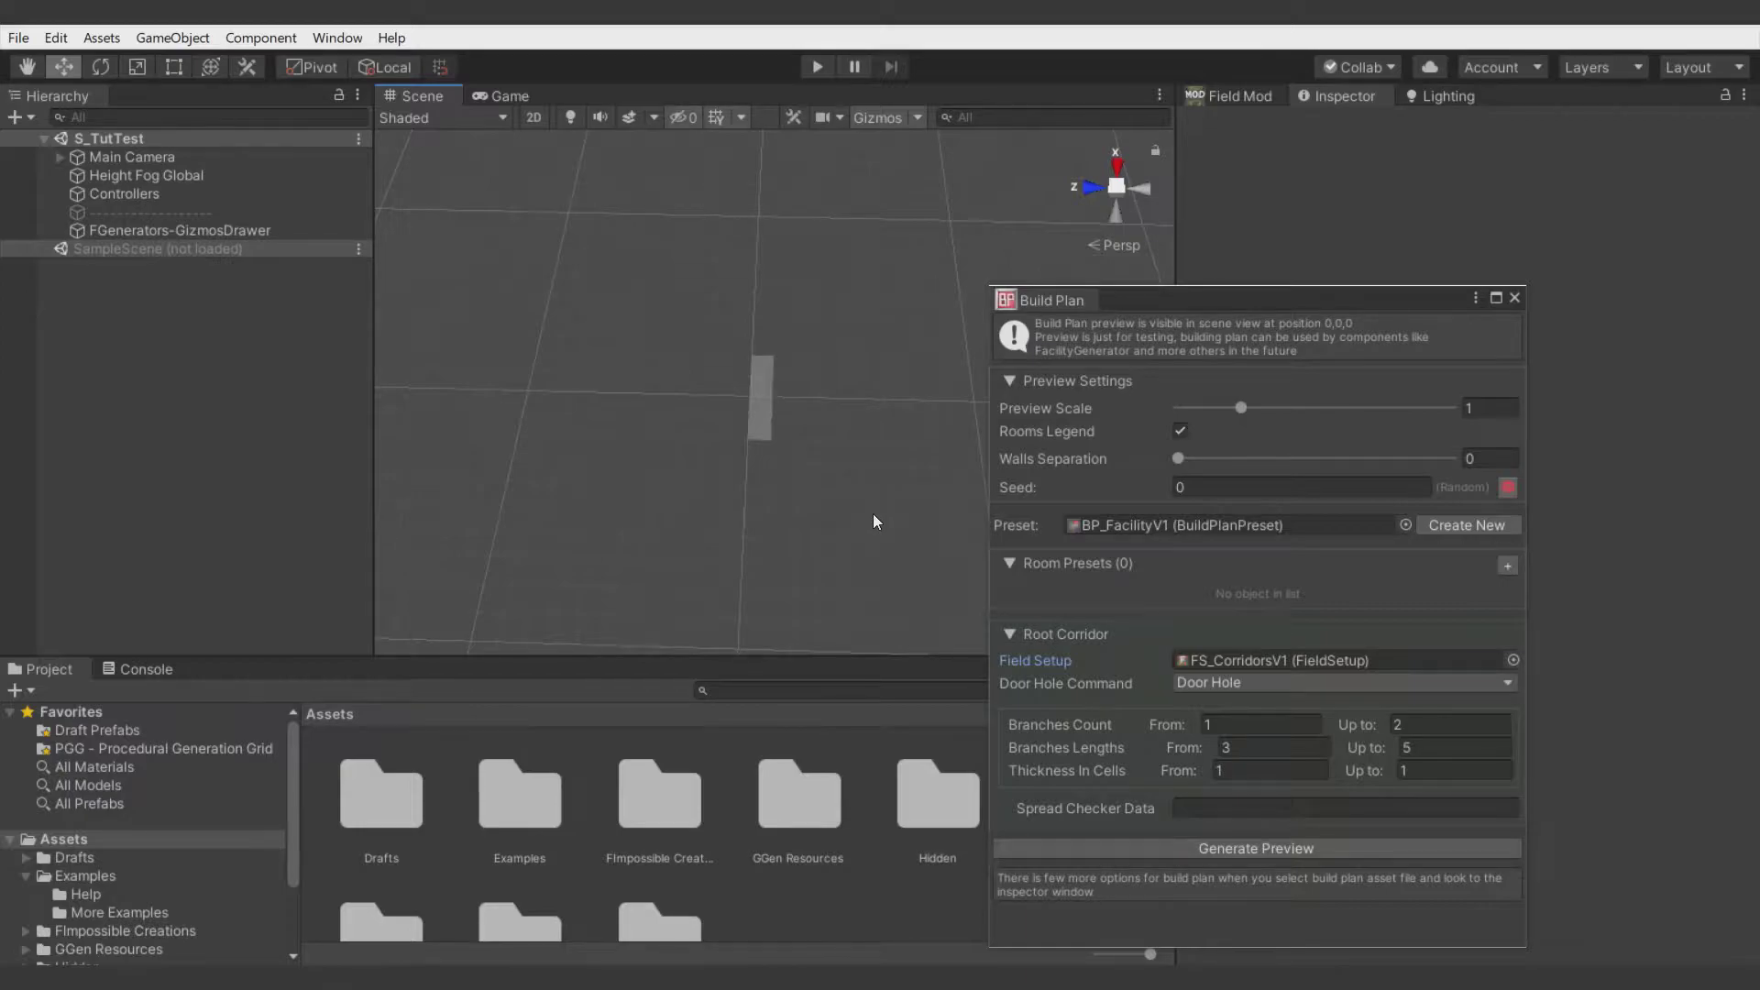
- Set the root corridor's branches count to 3 up to 4 and branch lengths to 5 up to 6, and regenerate the preview
left_click_drag(1171, 300, 1328, 245)
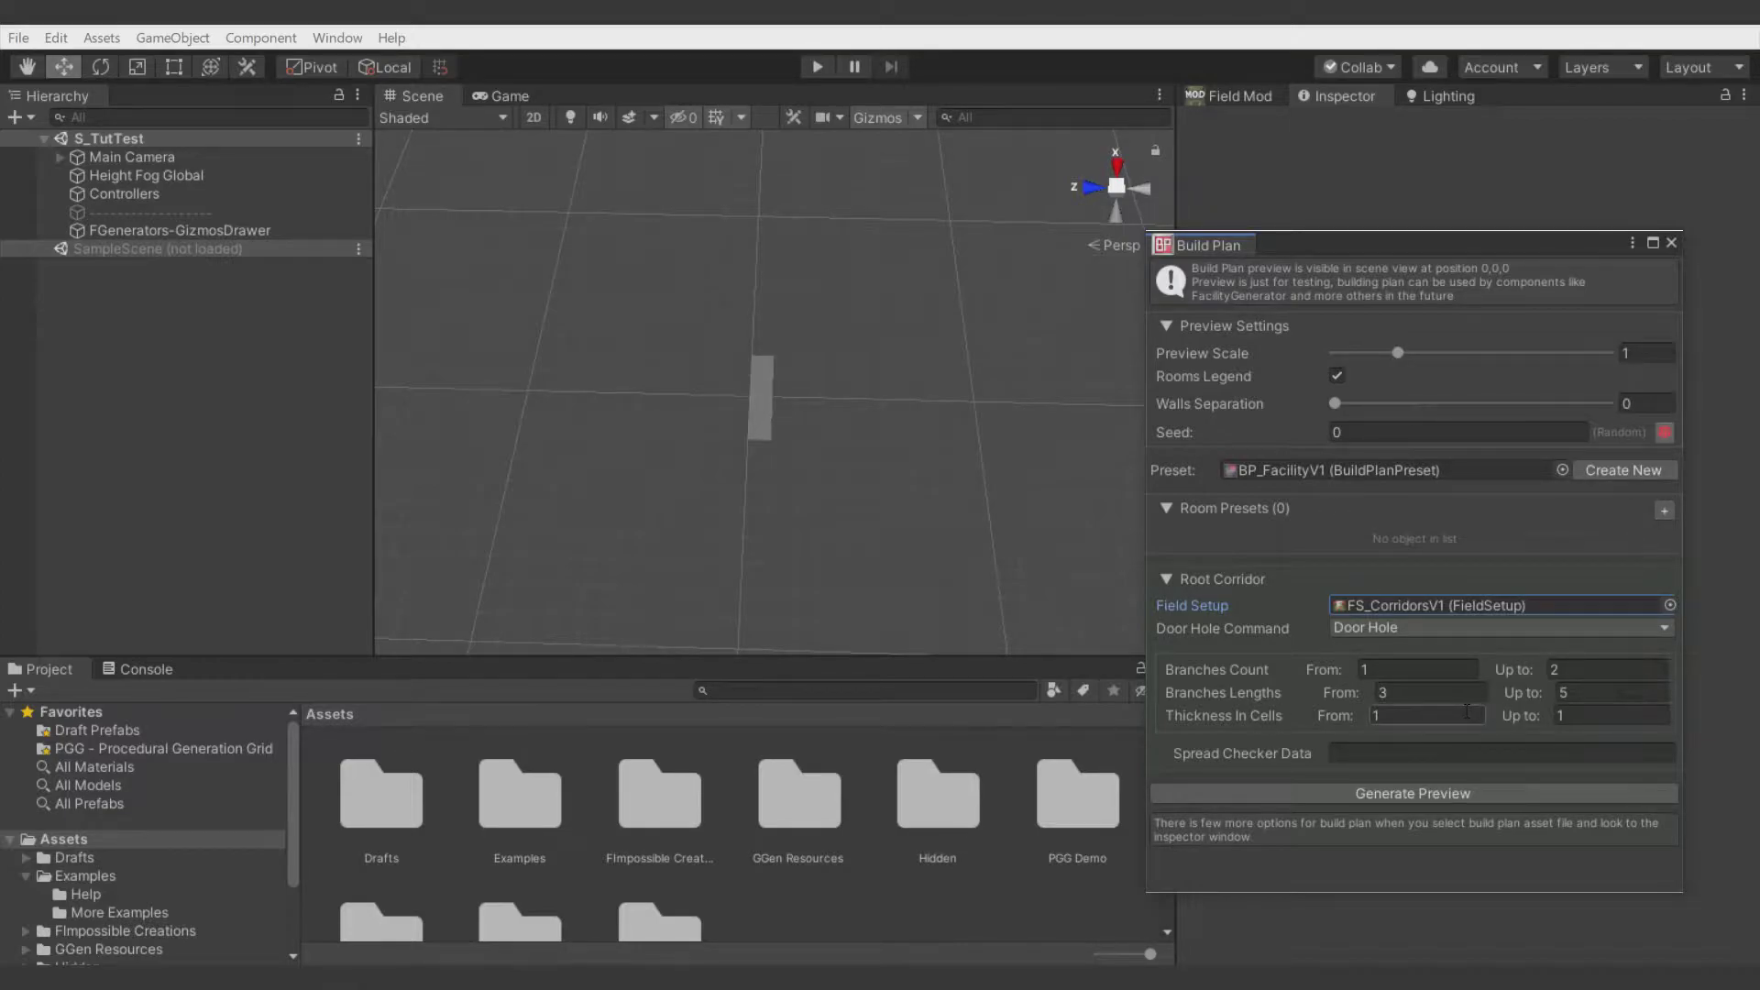
left_click(1400, 667)
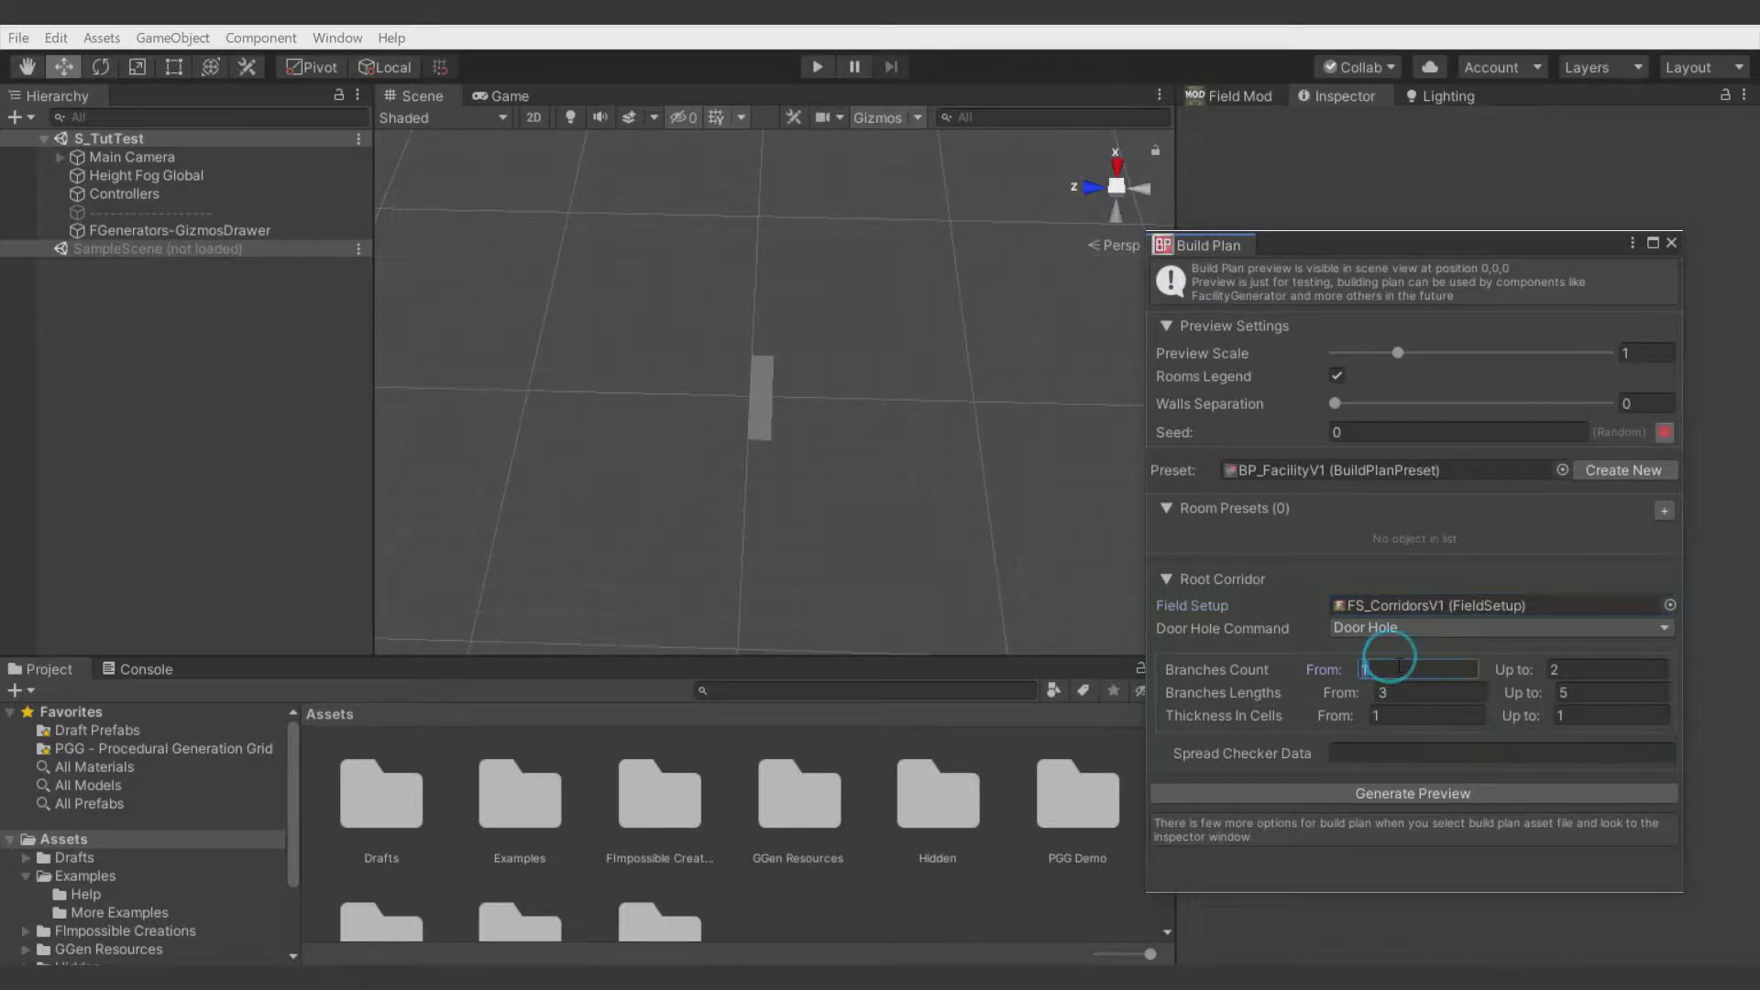
type("3")
left_click(1542, 671)
type("4")
left_click(1452, 694)
type("5")
left_click(1576, 692)
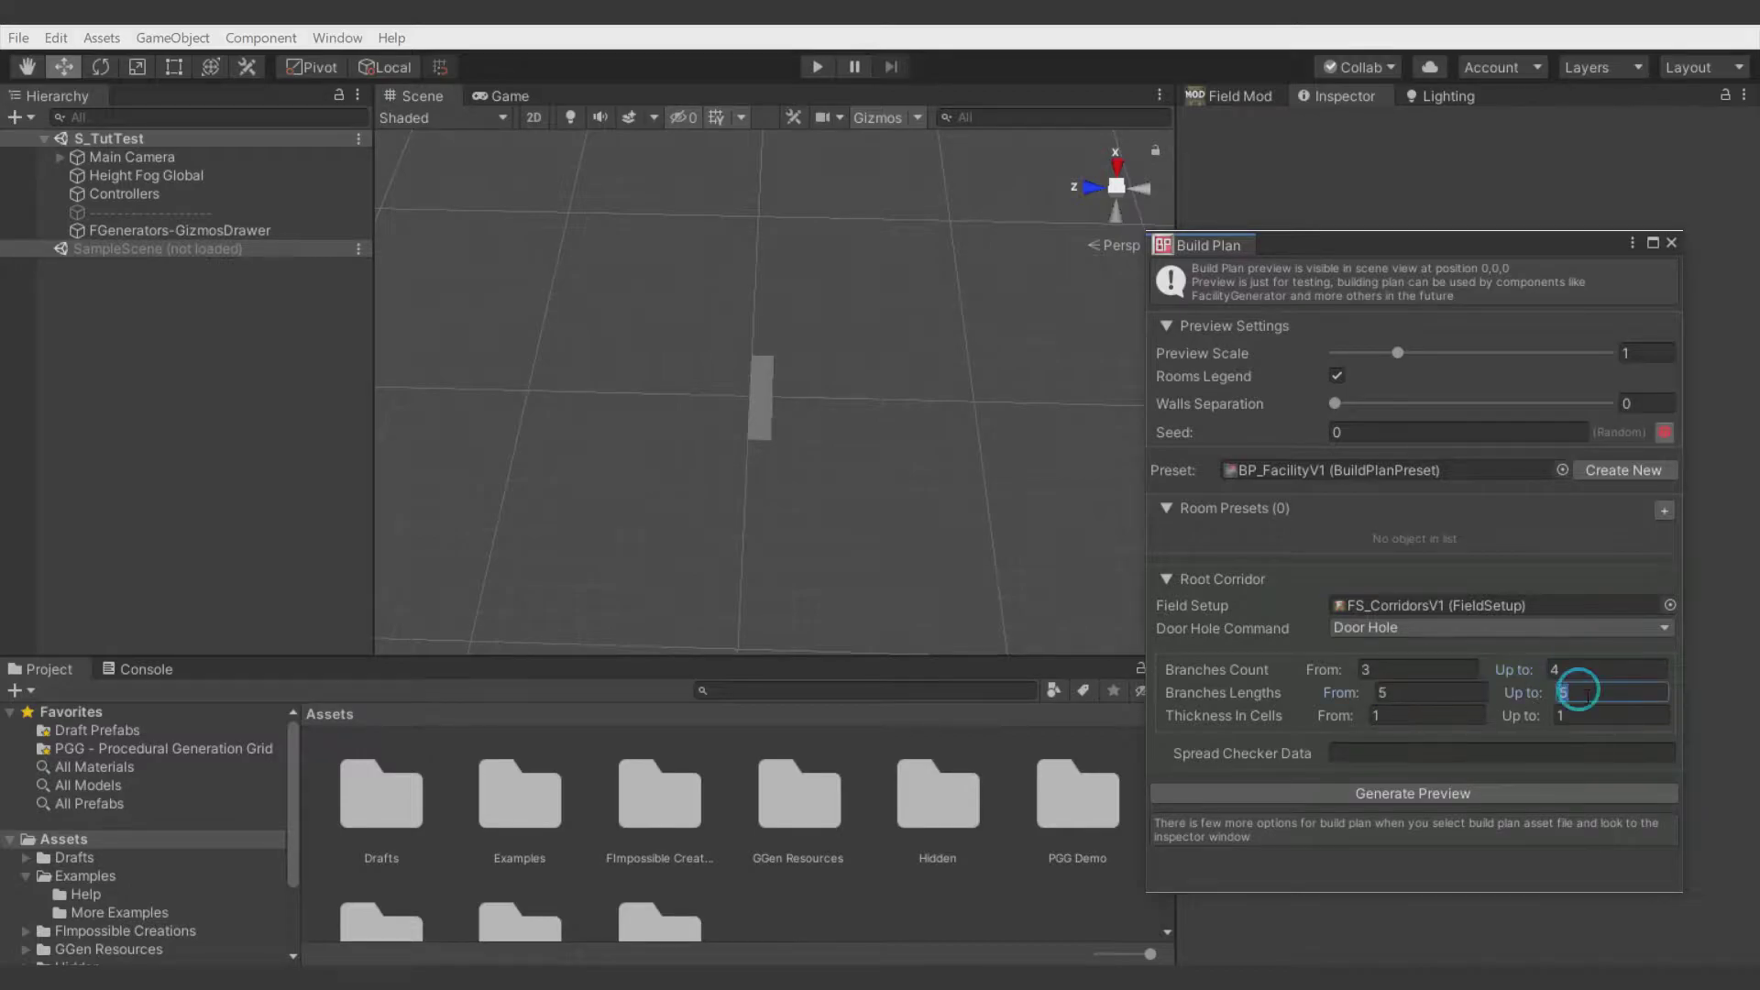
type("6")
left_click(1464, 799)
left_click(1464, 799)
left_click(1462, 797)
- Set the root corridor's thickness to 2 cells and regenerate the preview several times
left_click(1459, 710)
type("2")
left_click(1448, 791)
left_click(1448, 792)
left_click(1448, 789)
left_click(1448, 788)
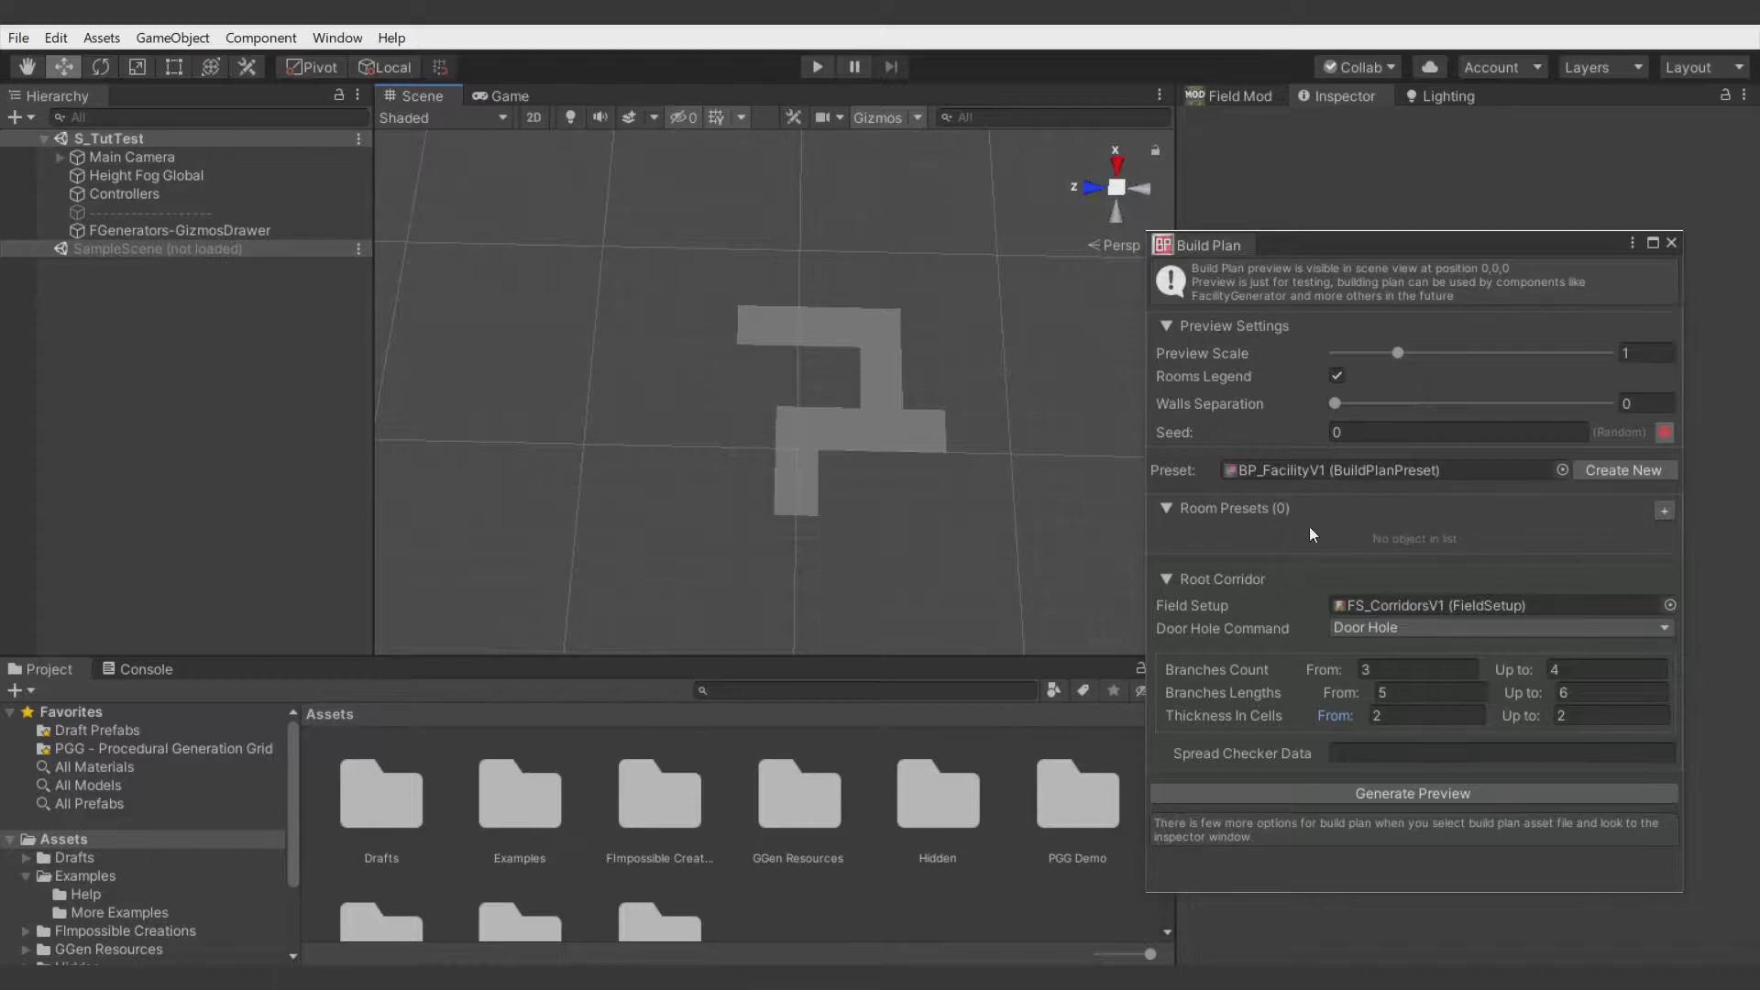
- Add a room preset to the build plan and assign FS_MansionCorridors as its field setup
left_click(1662, 509)
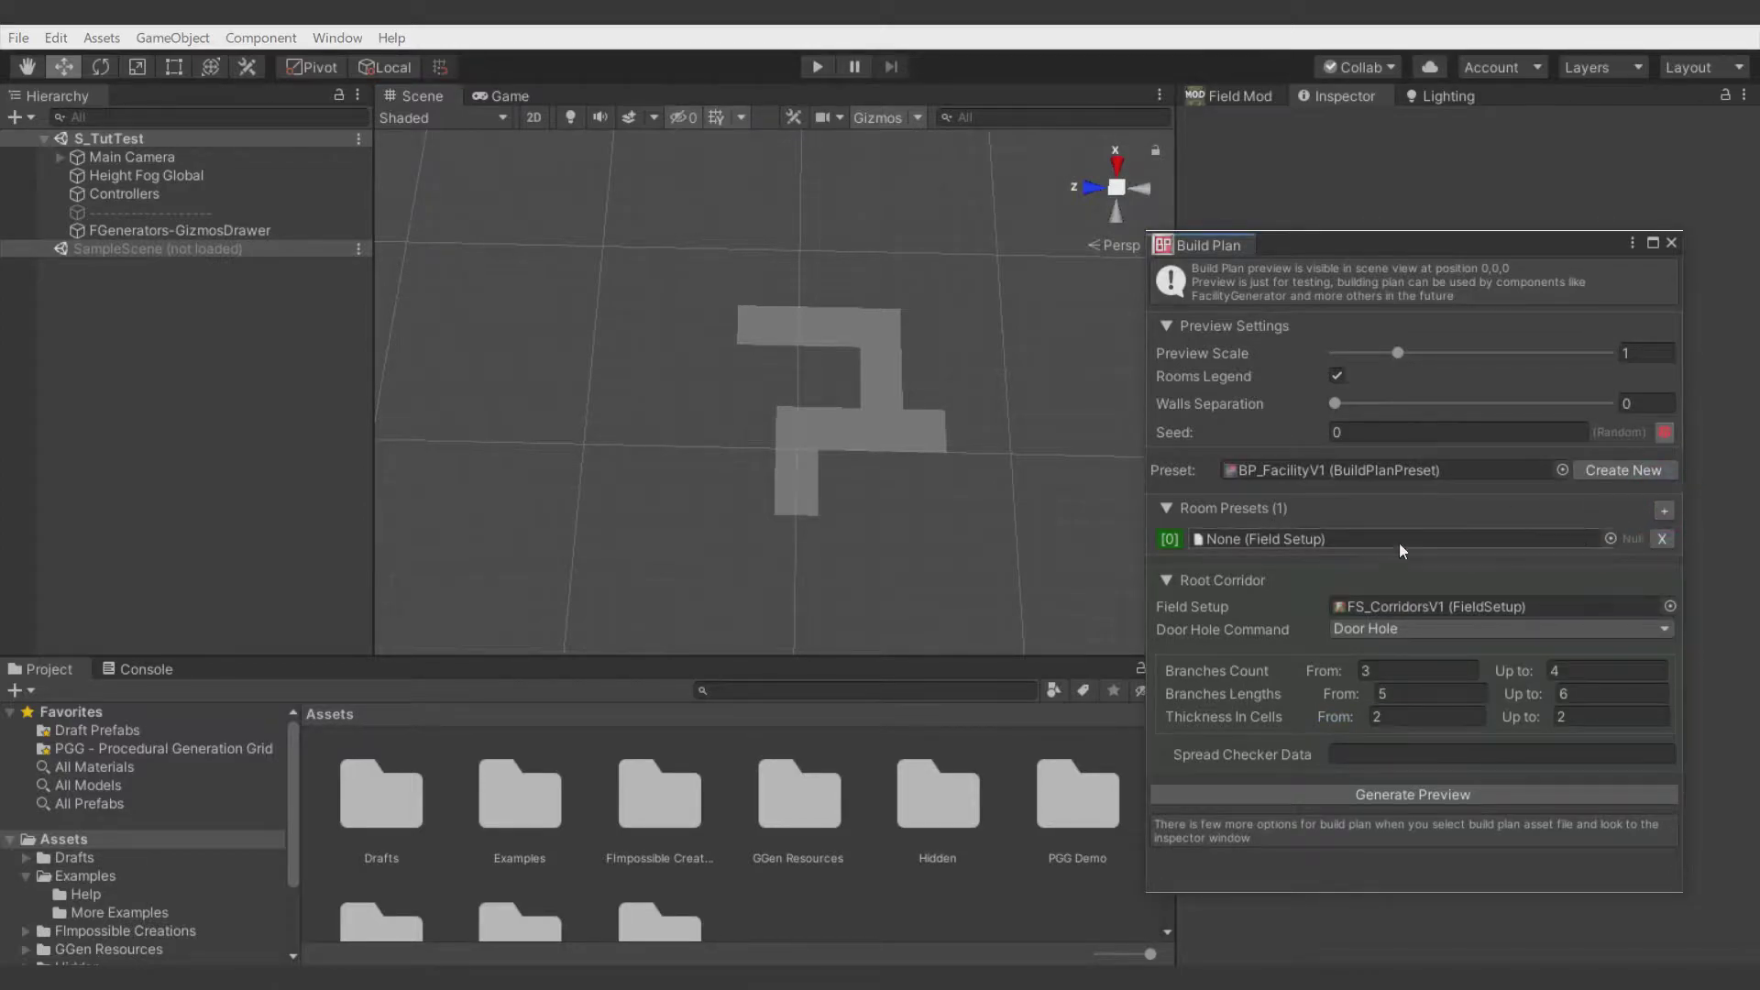
left_click(1610, 539)
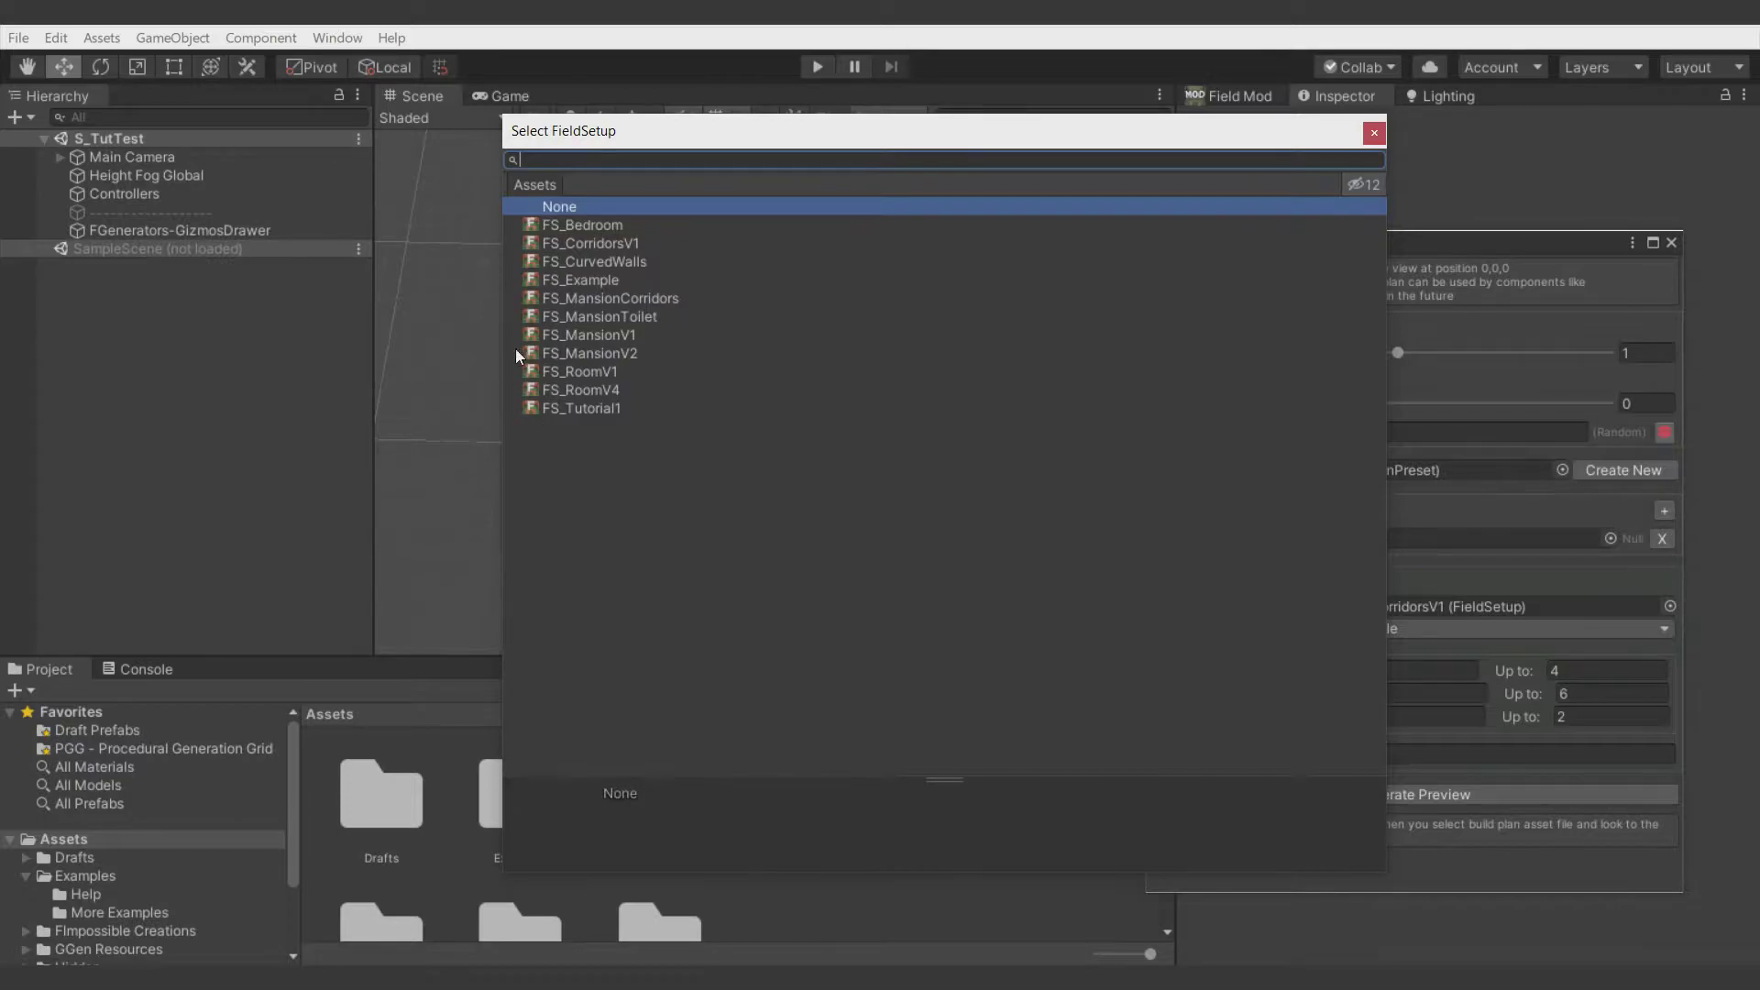
left_click(605, 298)
left_click(633, 317)
double_click(631, 301)
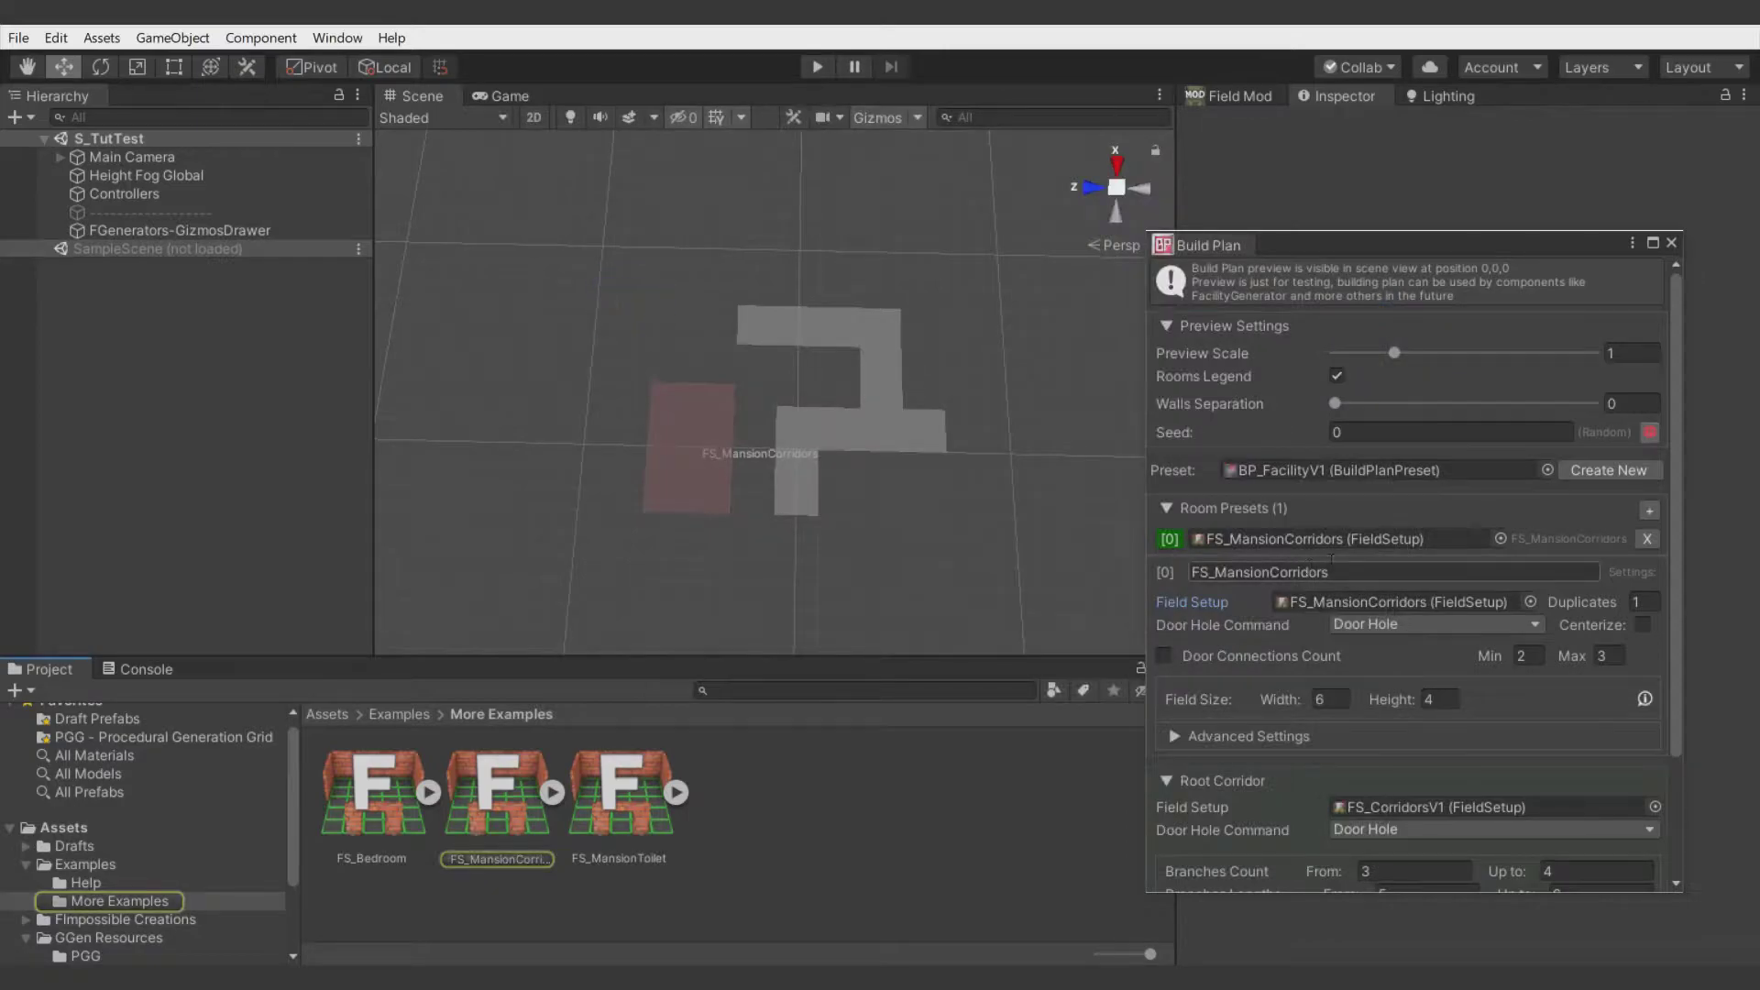
- Hide the rooms legend in the preview and regenerate the layout with the new room
left_click(1337, 376)
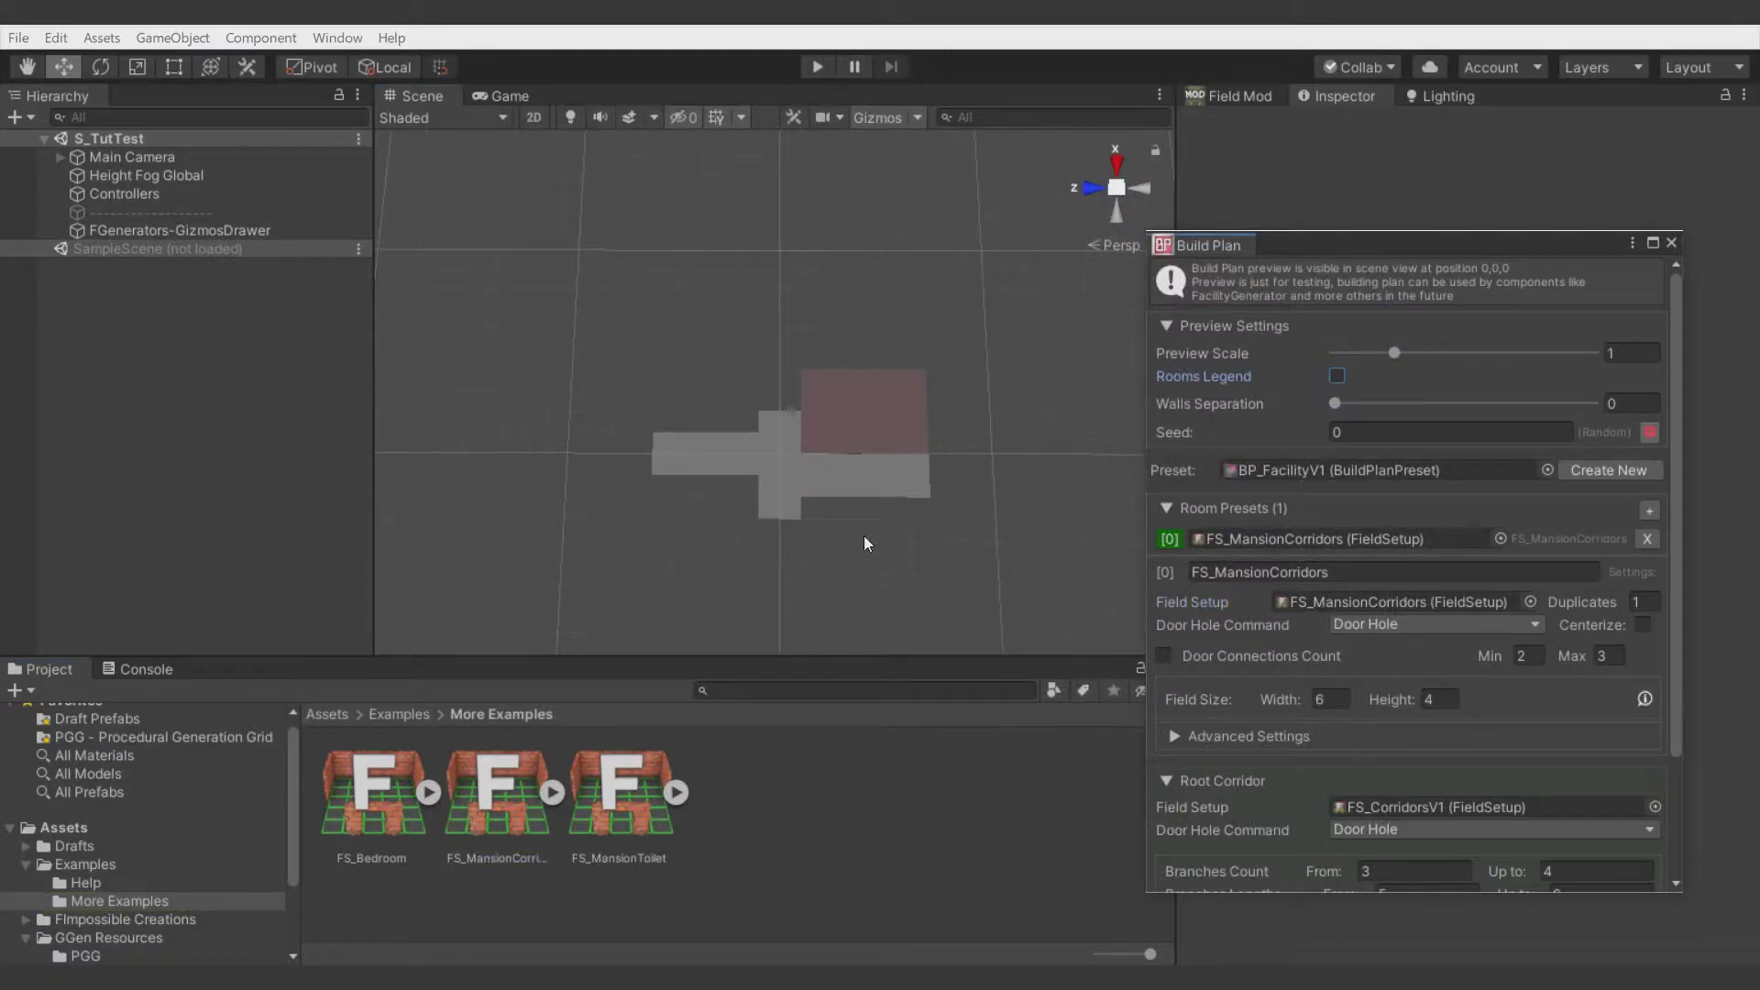
mouse_move(765, 550)
middle_mouse_down()
mouse_move(797, 504)
mouse_move(790, 529)
middle_mouse_up()
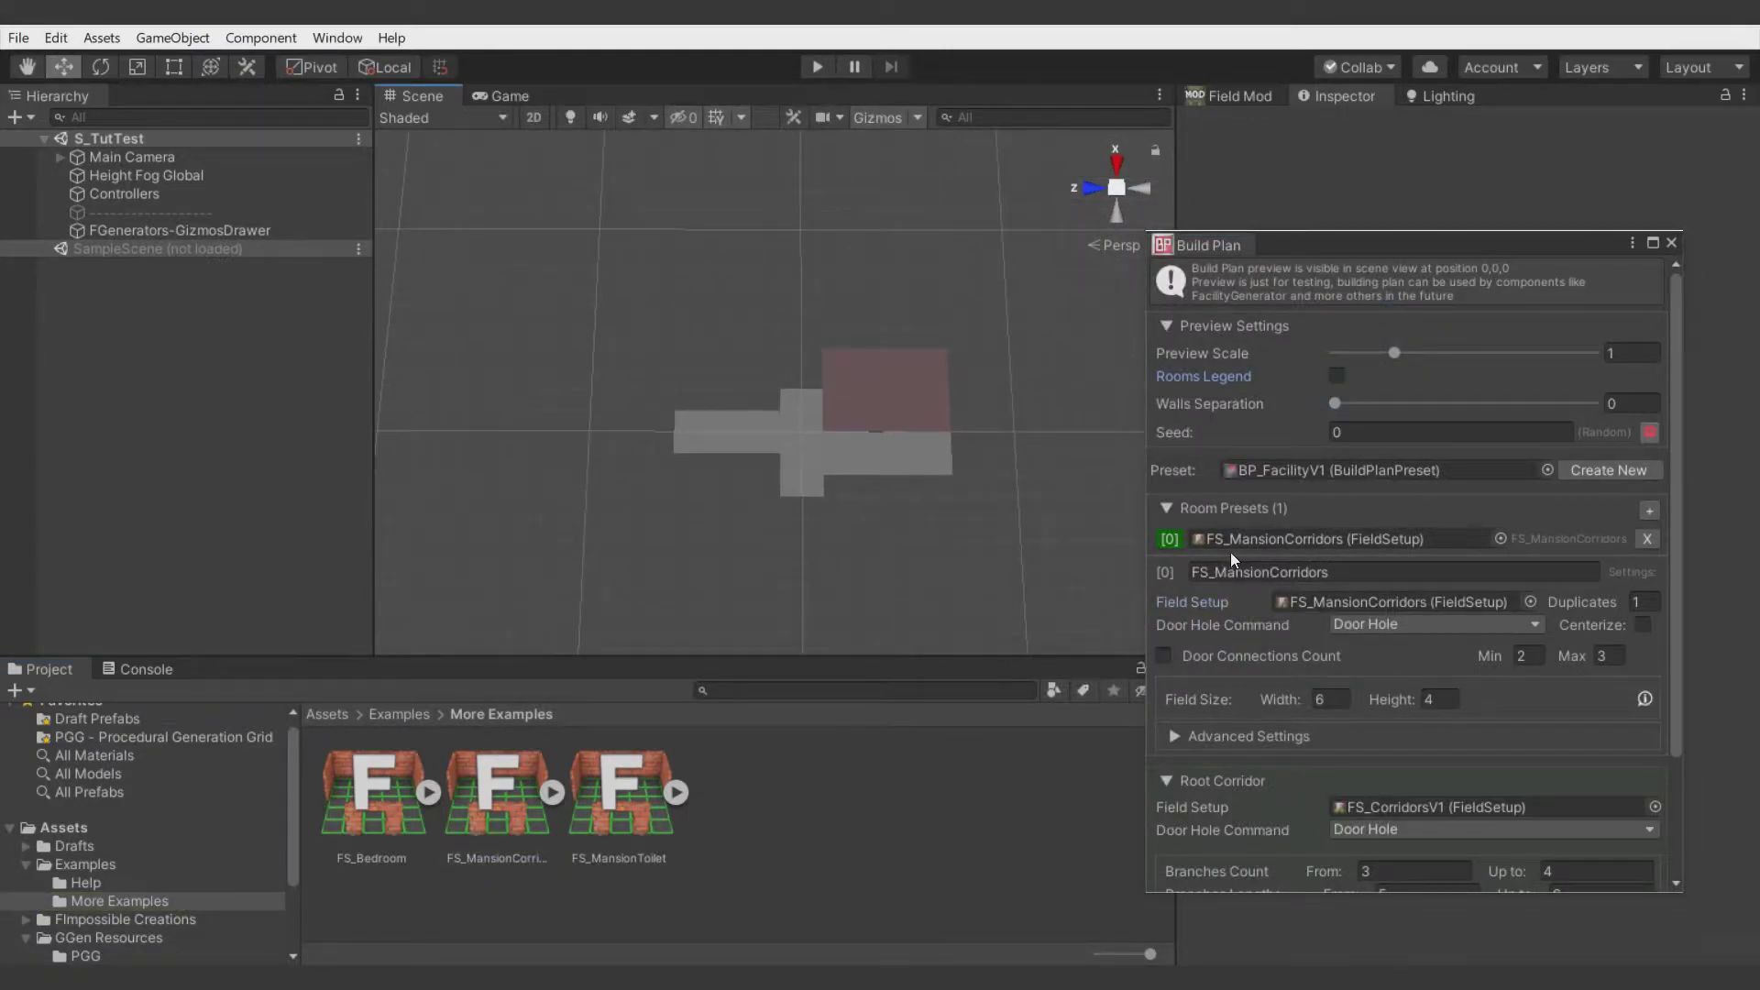
left_click_drag(1390, 351, 1360, 354)
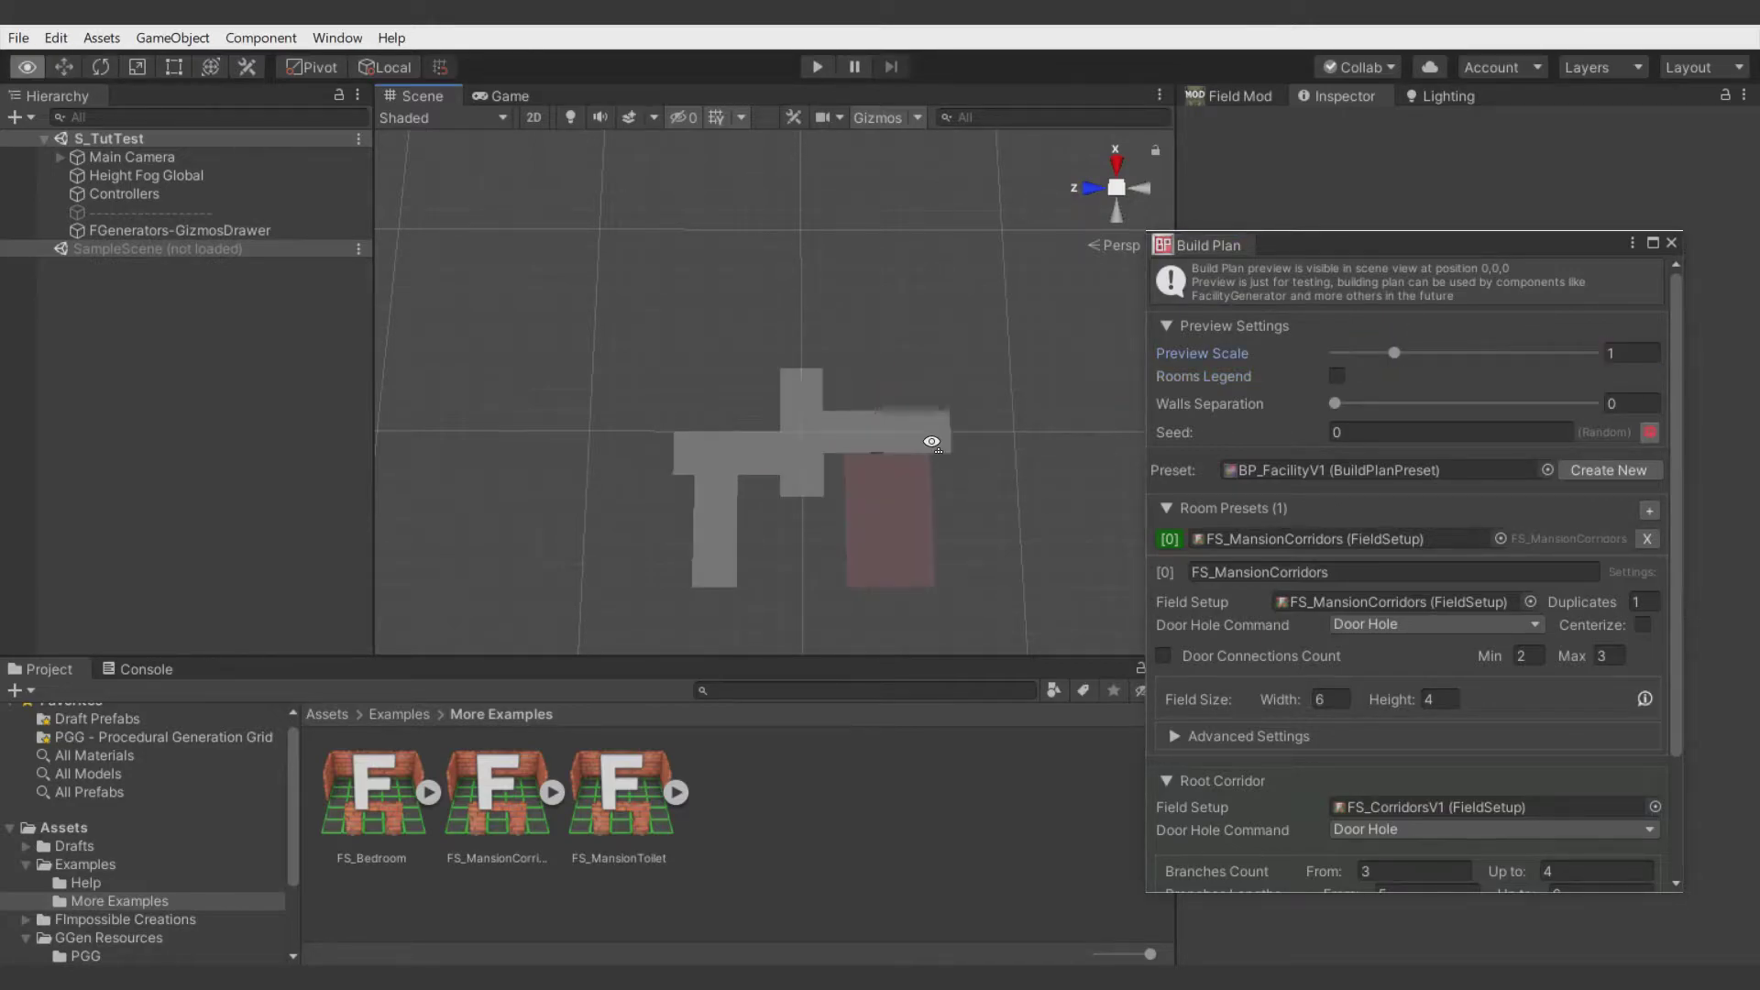
right_click_drag(931, 441, 923, 475)
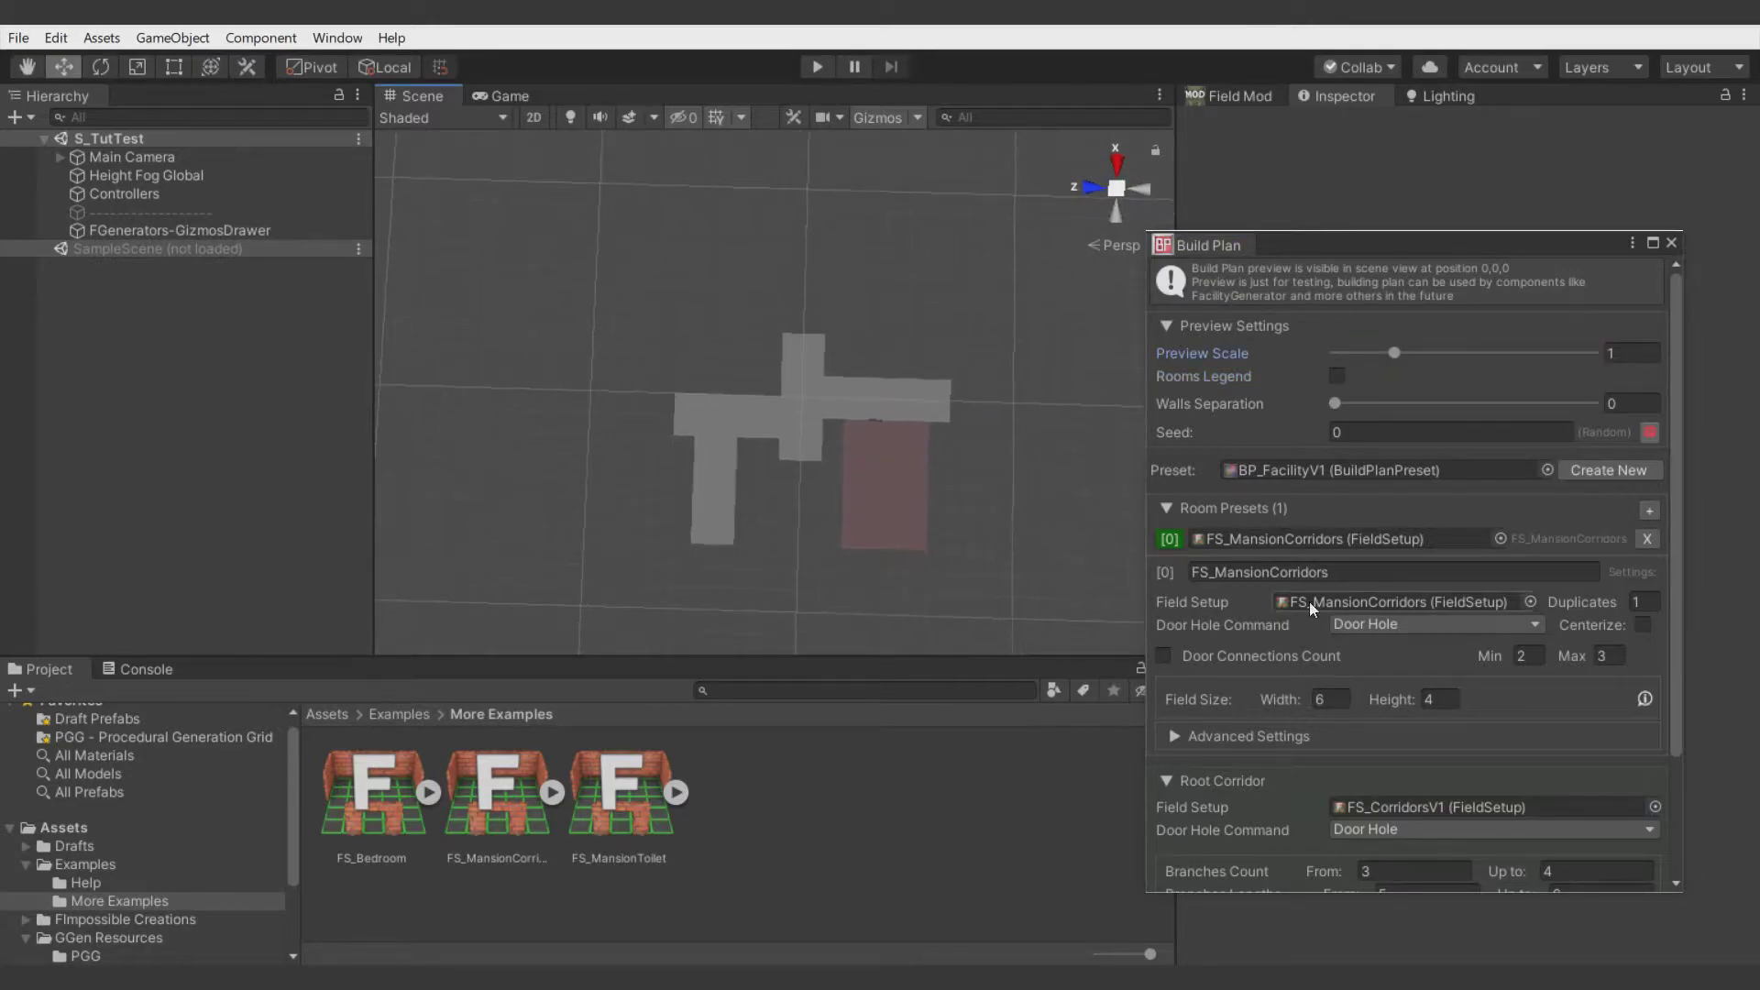
scroll(1375, 644, "down", 3)
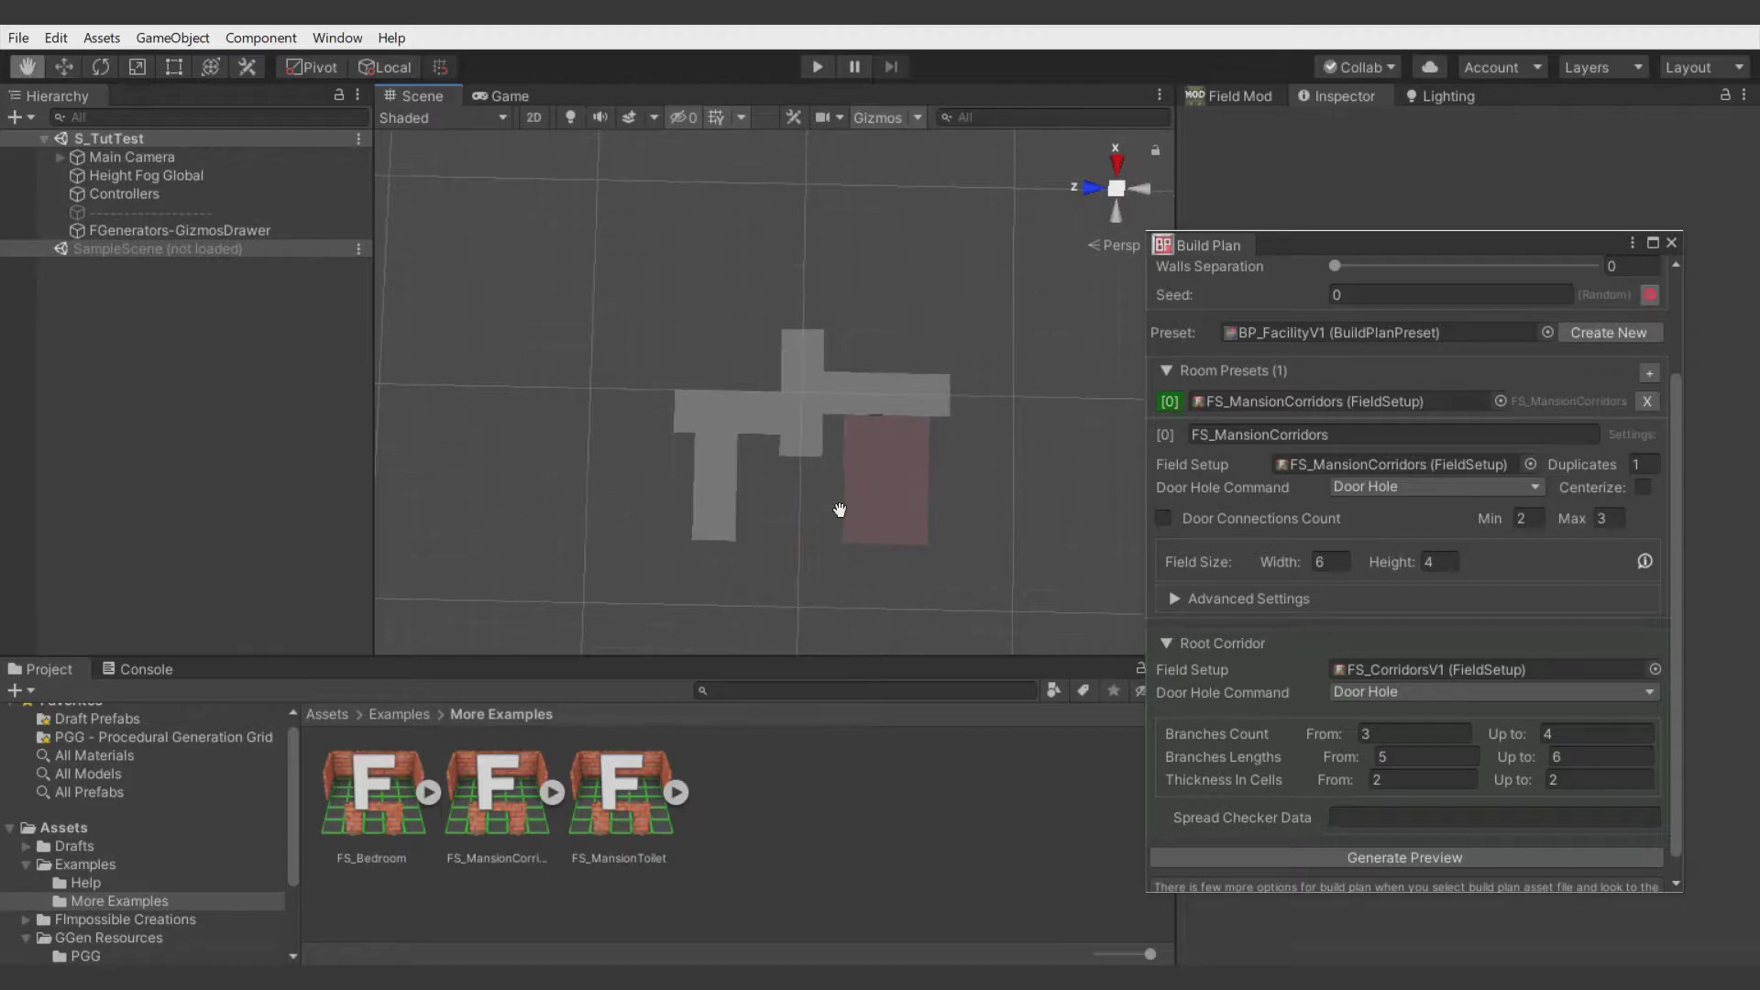
middle_click_drag(837, 507, 863, 442)
scroll(864, 450, "up", 3)
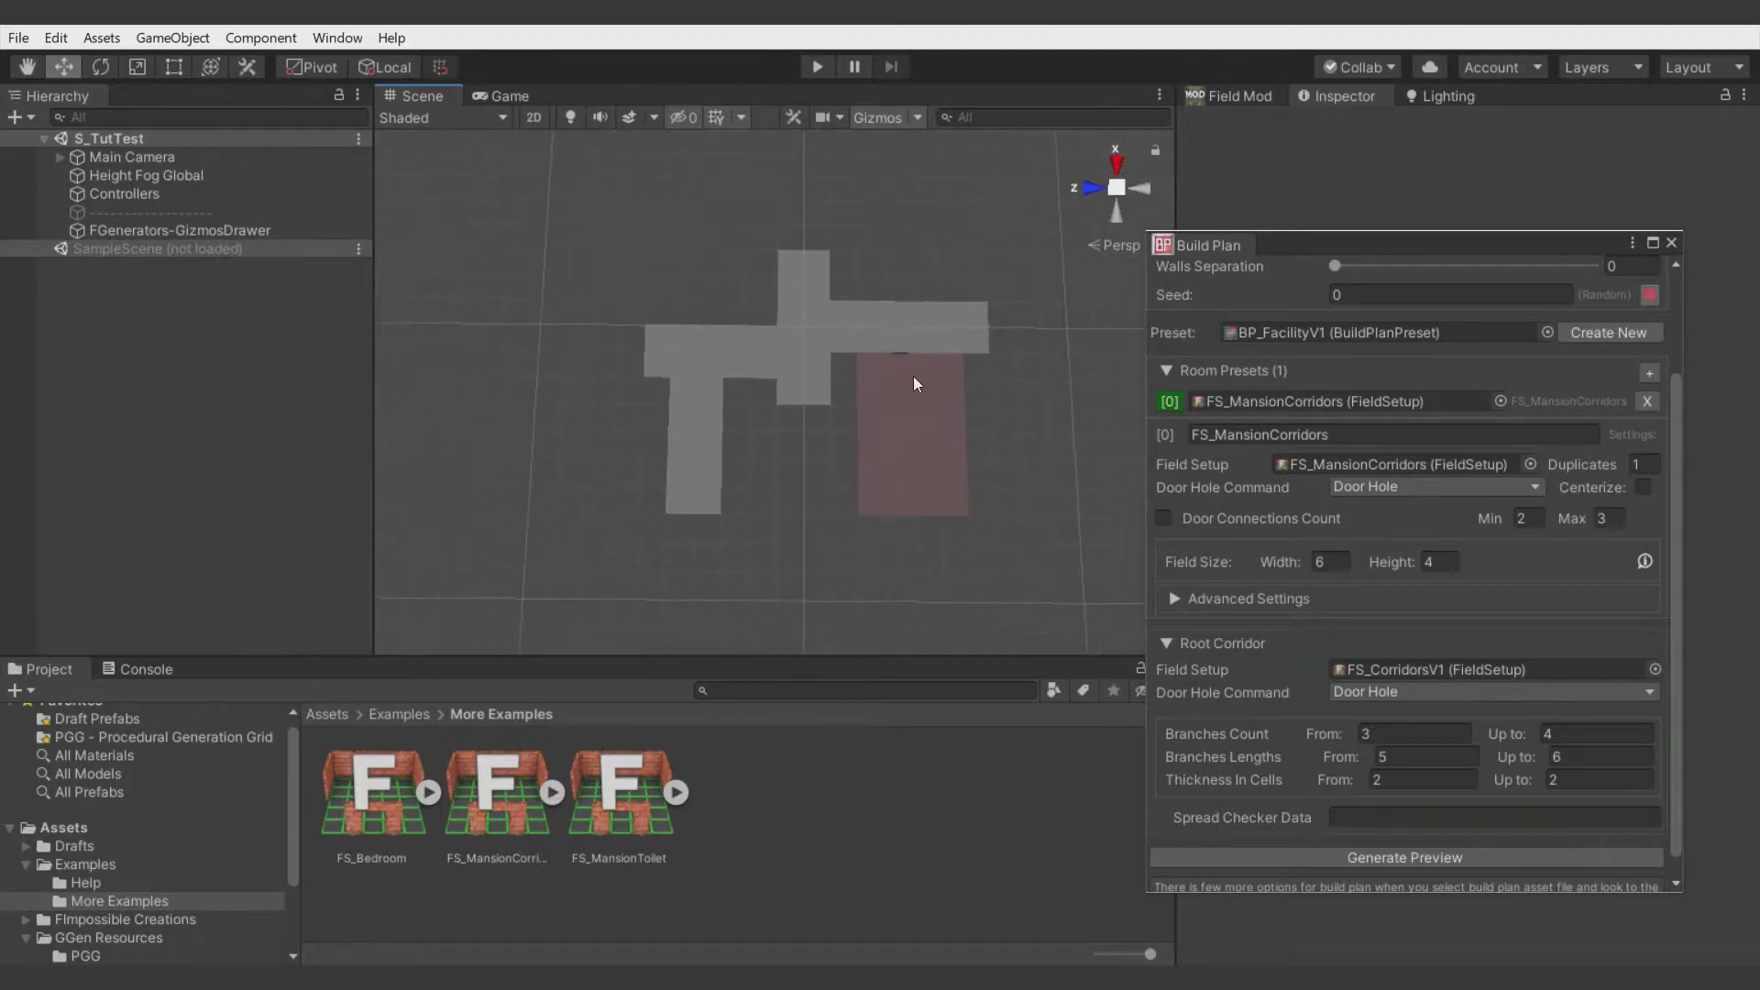
left_click(1373, 863)
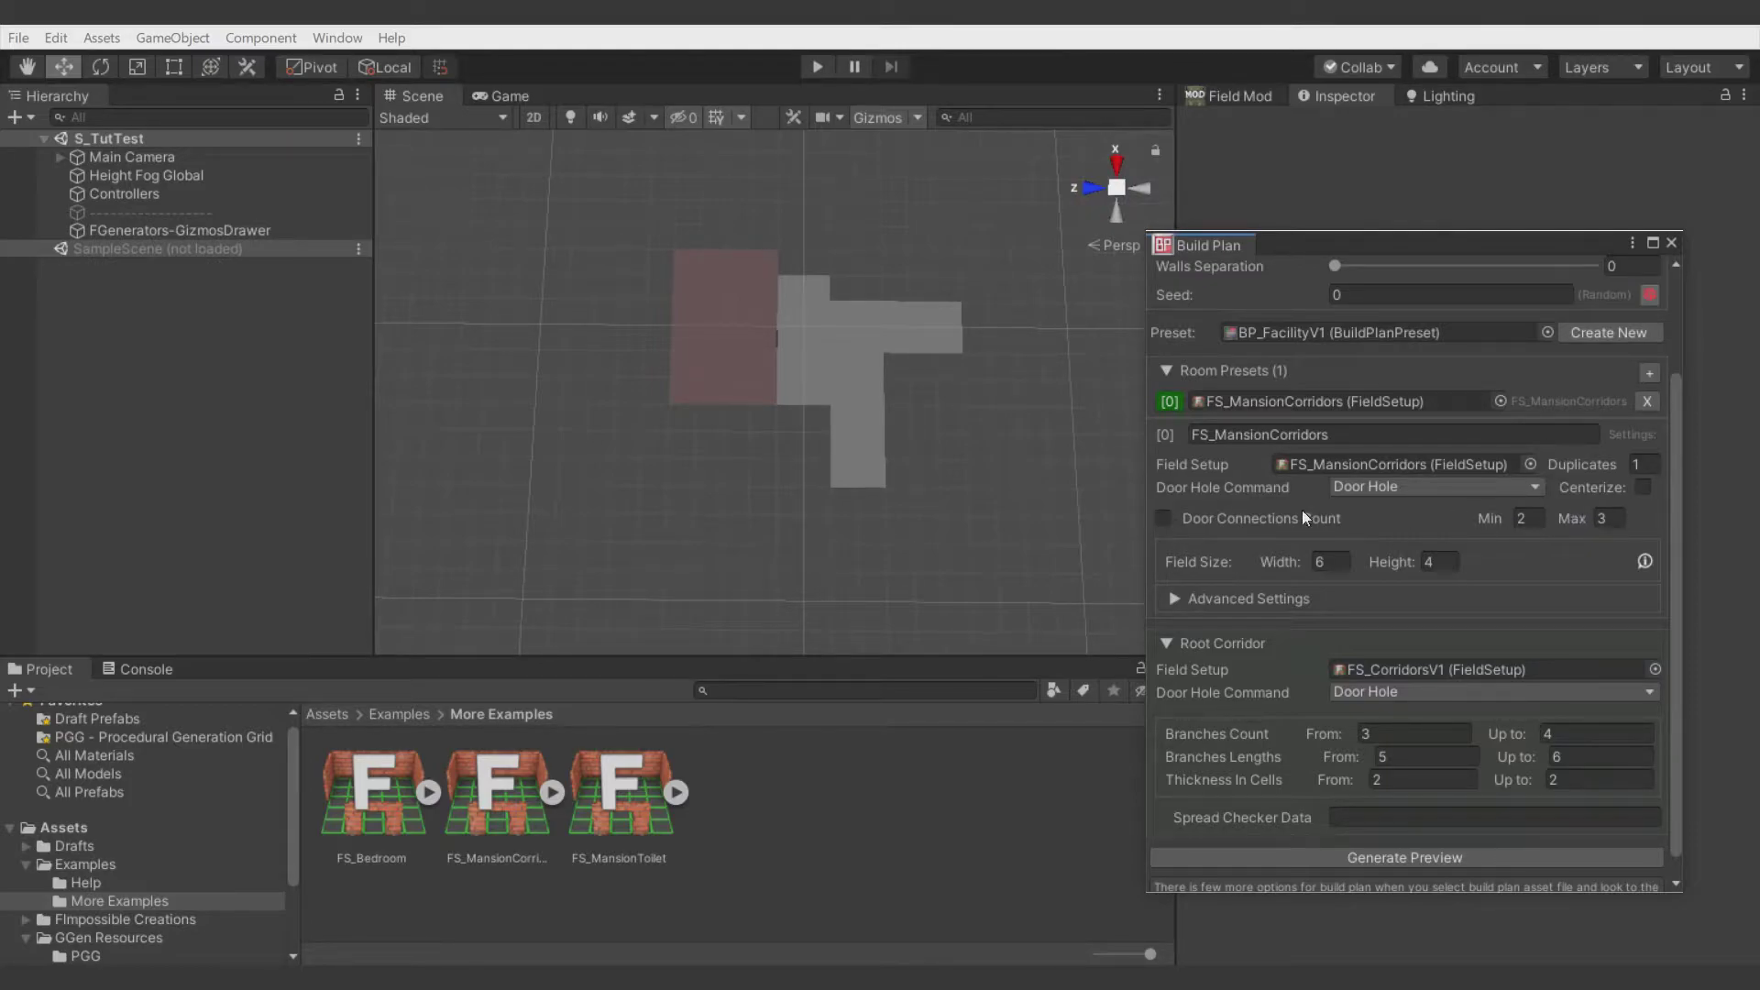
- Examine the room preset's Just One Door option, and expand its Advanced Settings and Inject Mods
left_click(1161, 519)
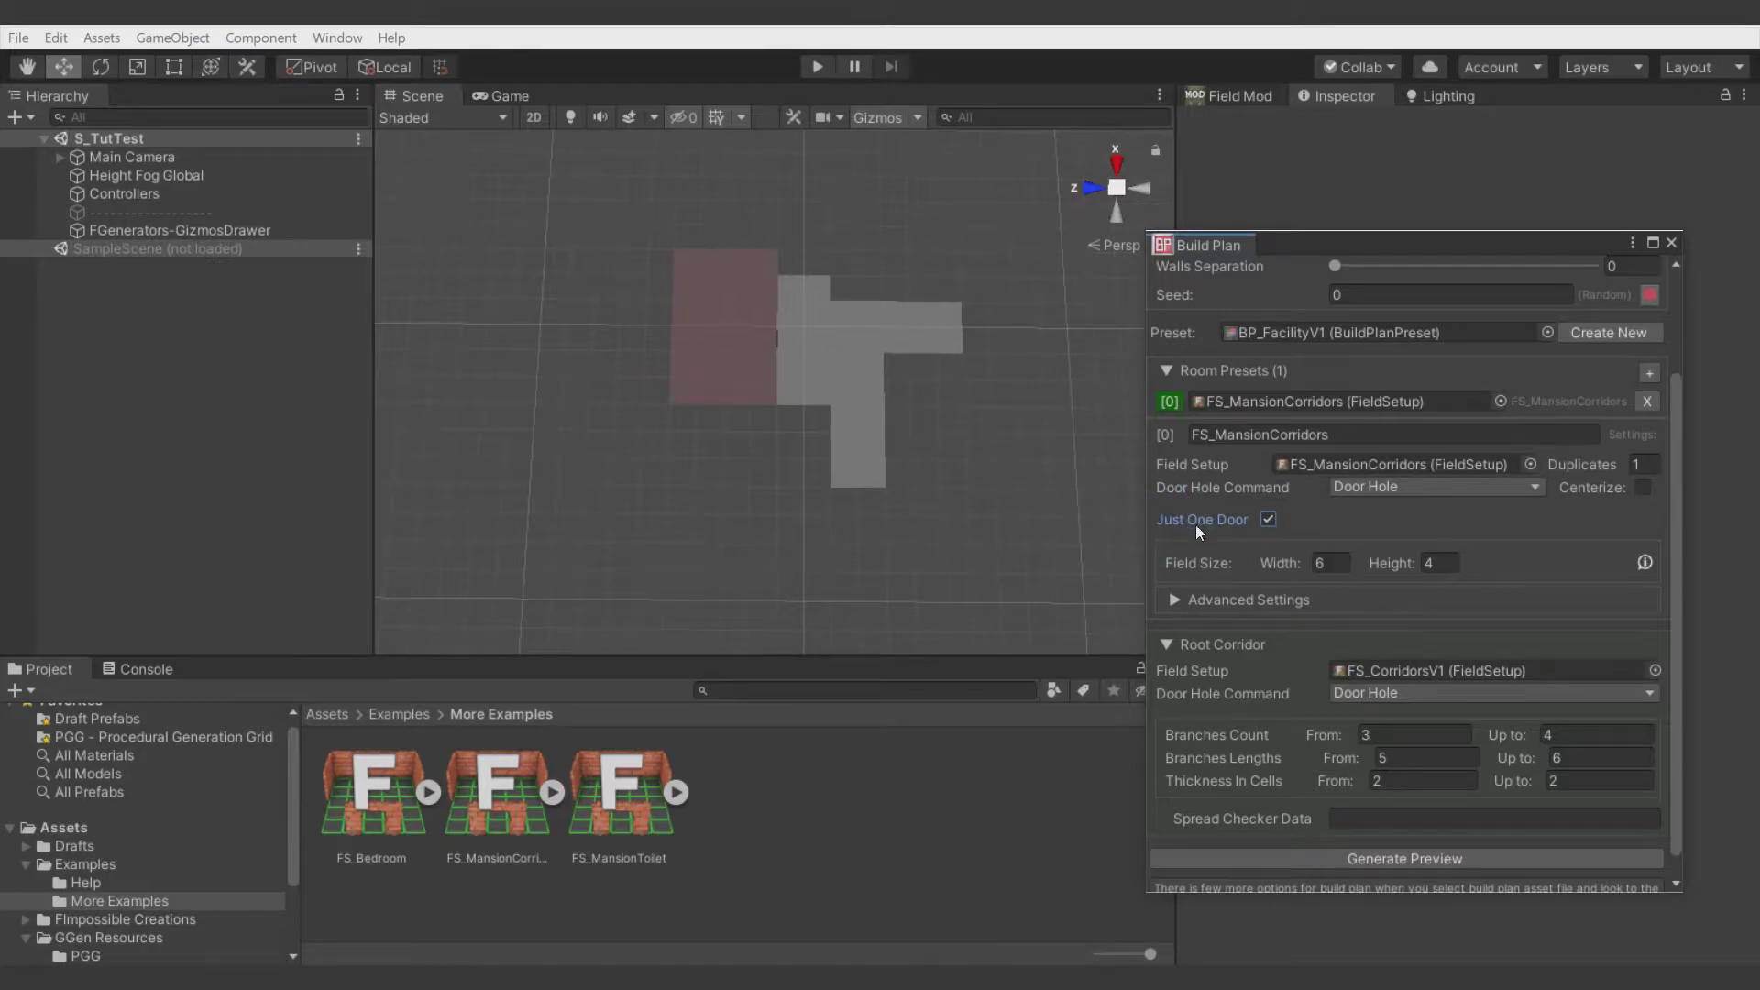
left_click(1263, 521)
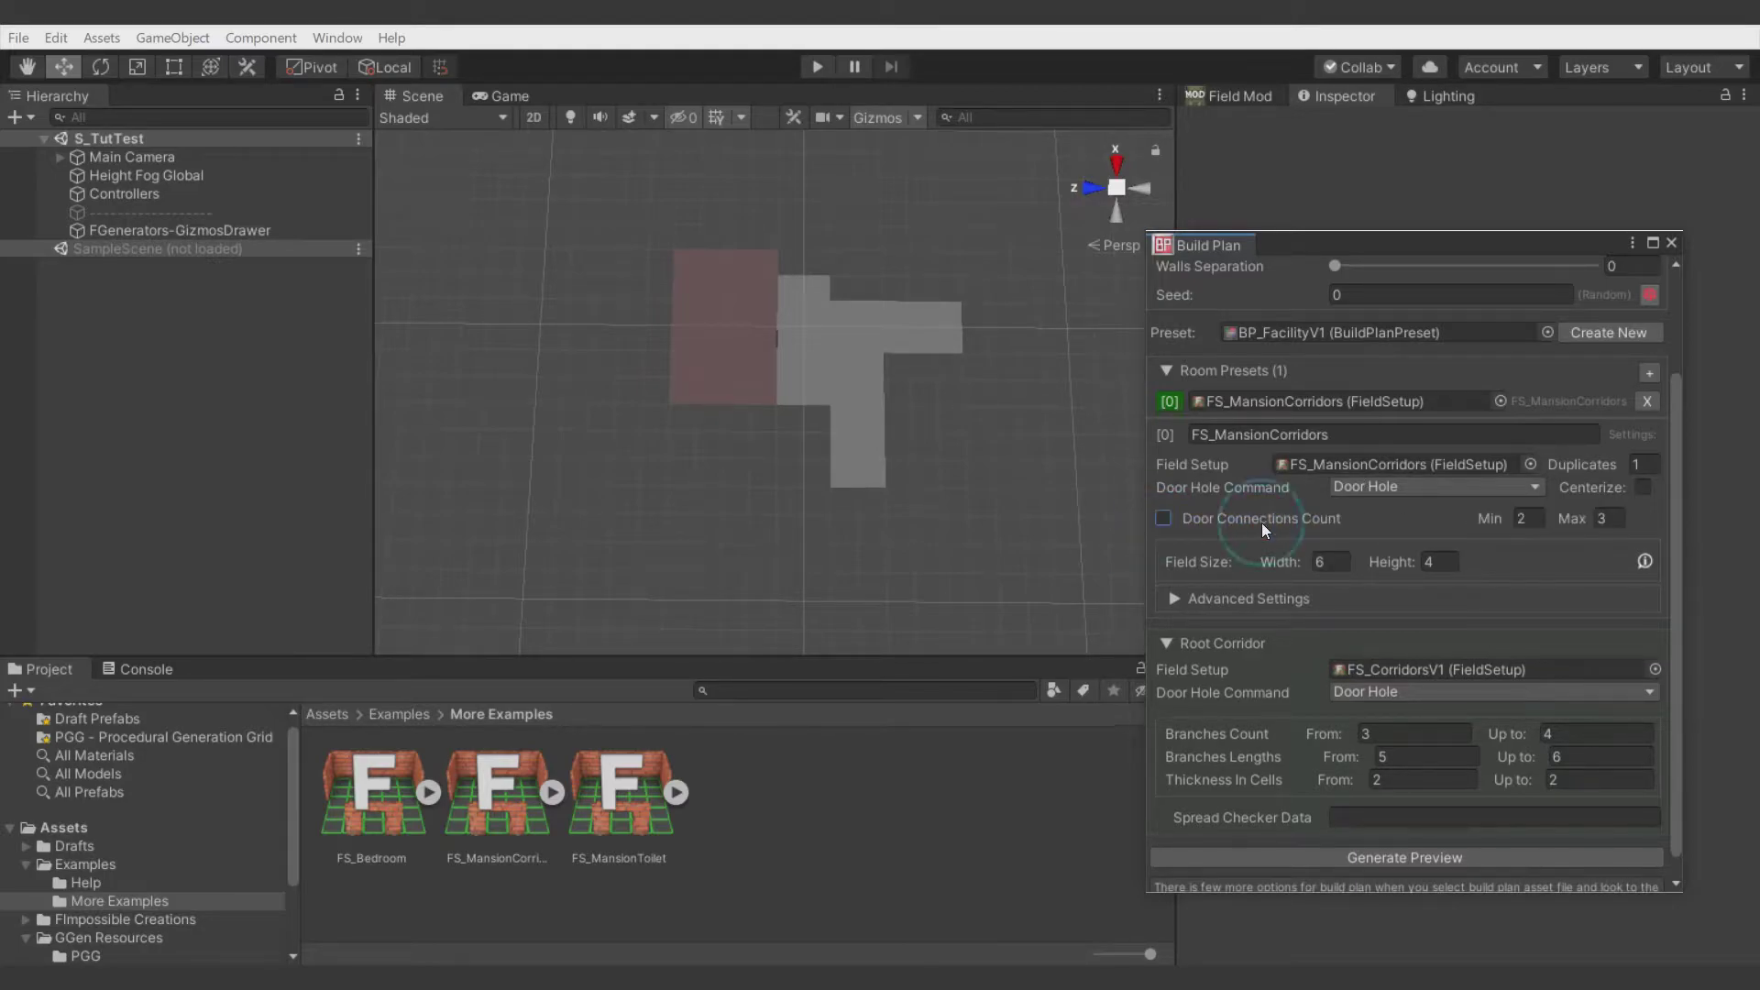
left_click(1175, 597)
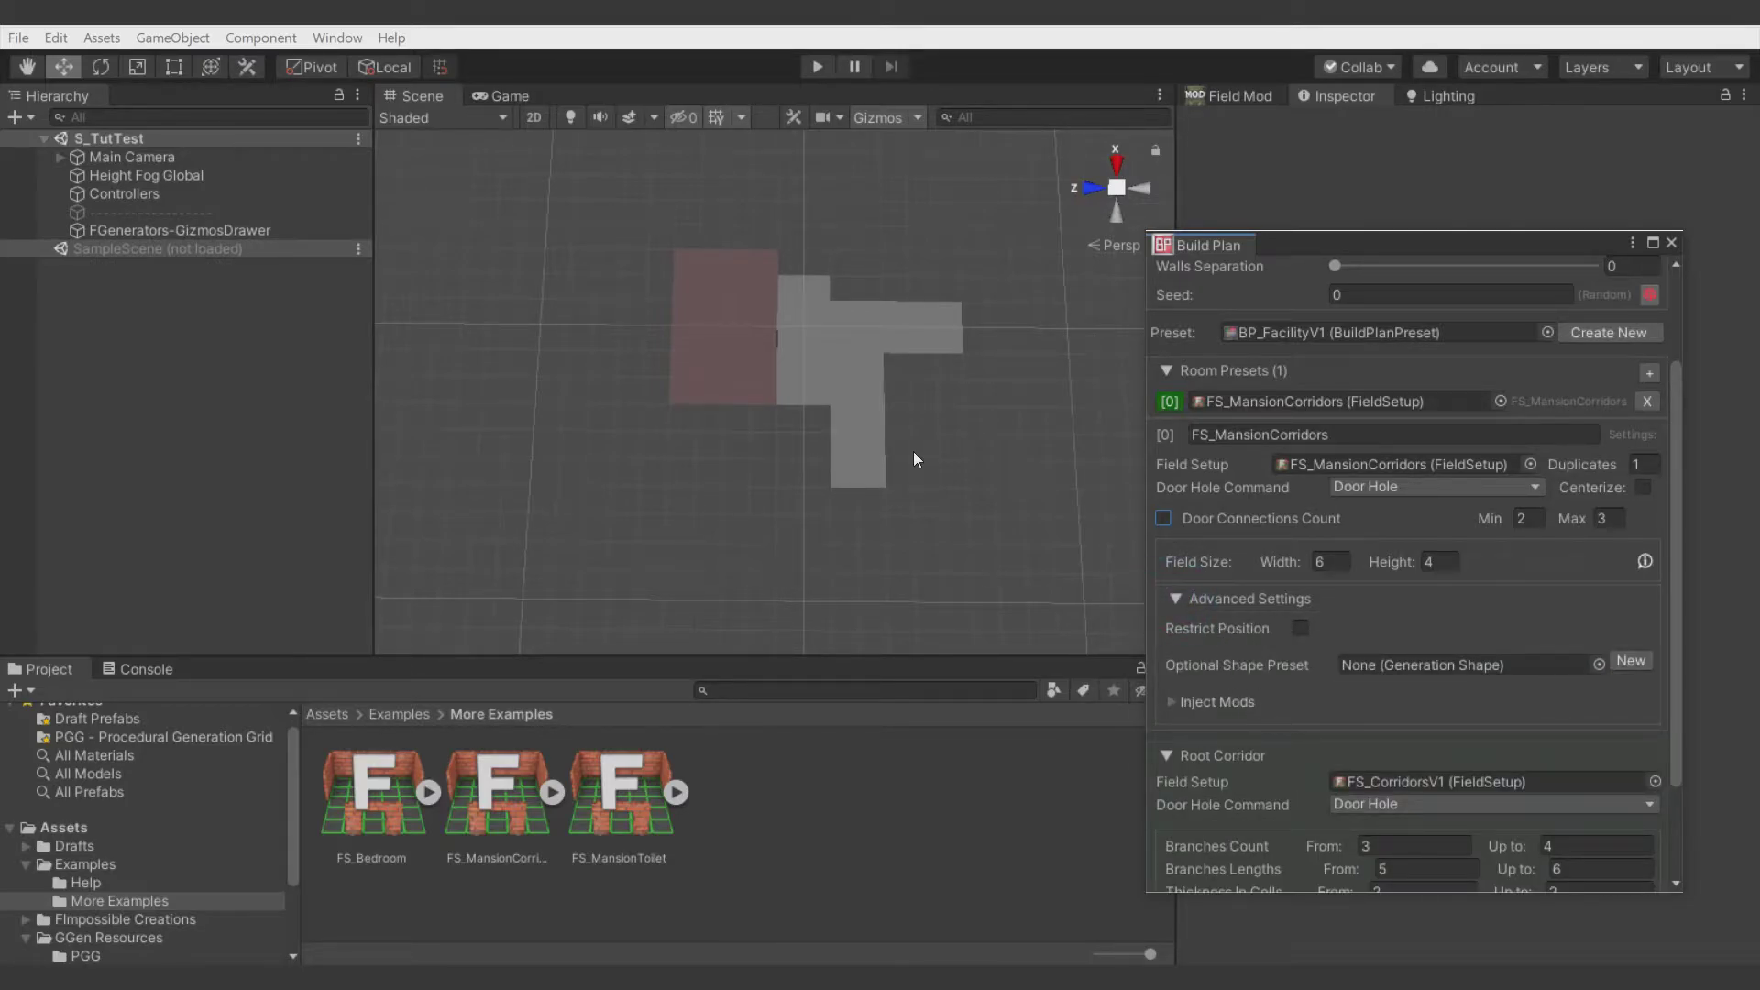
middle_click_drag(912, 425, 903, 498)
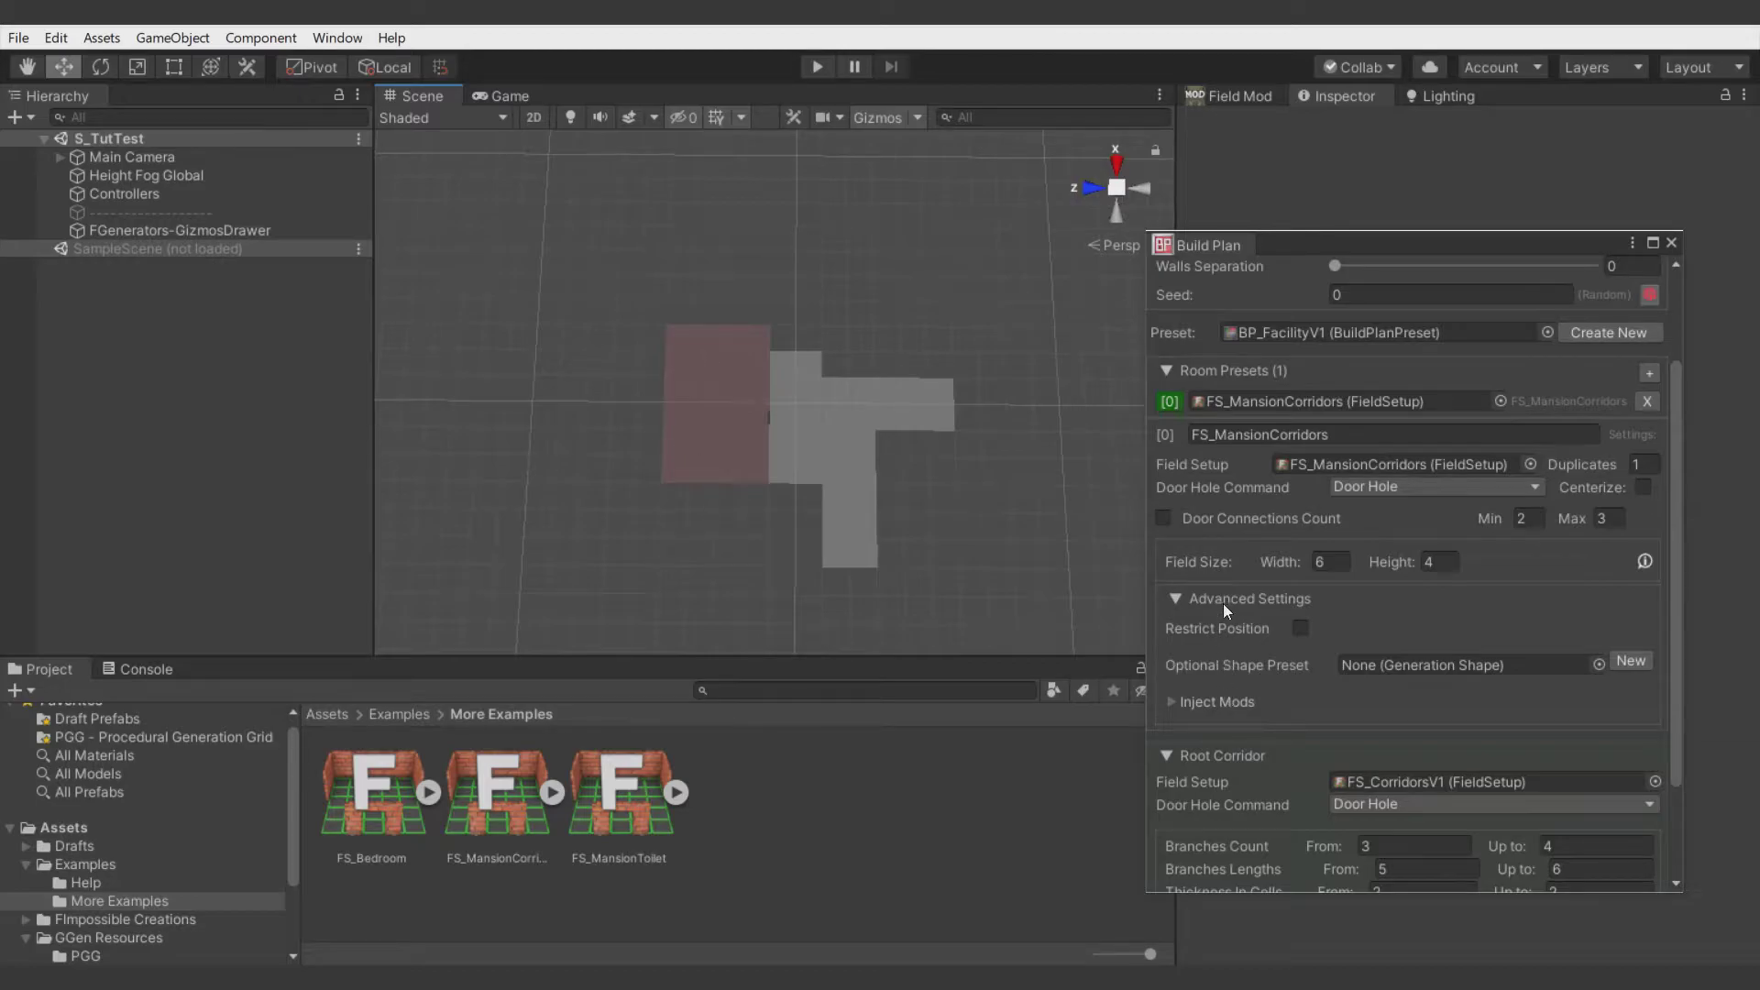
scroll(1253, 679, "down", 3)
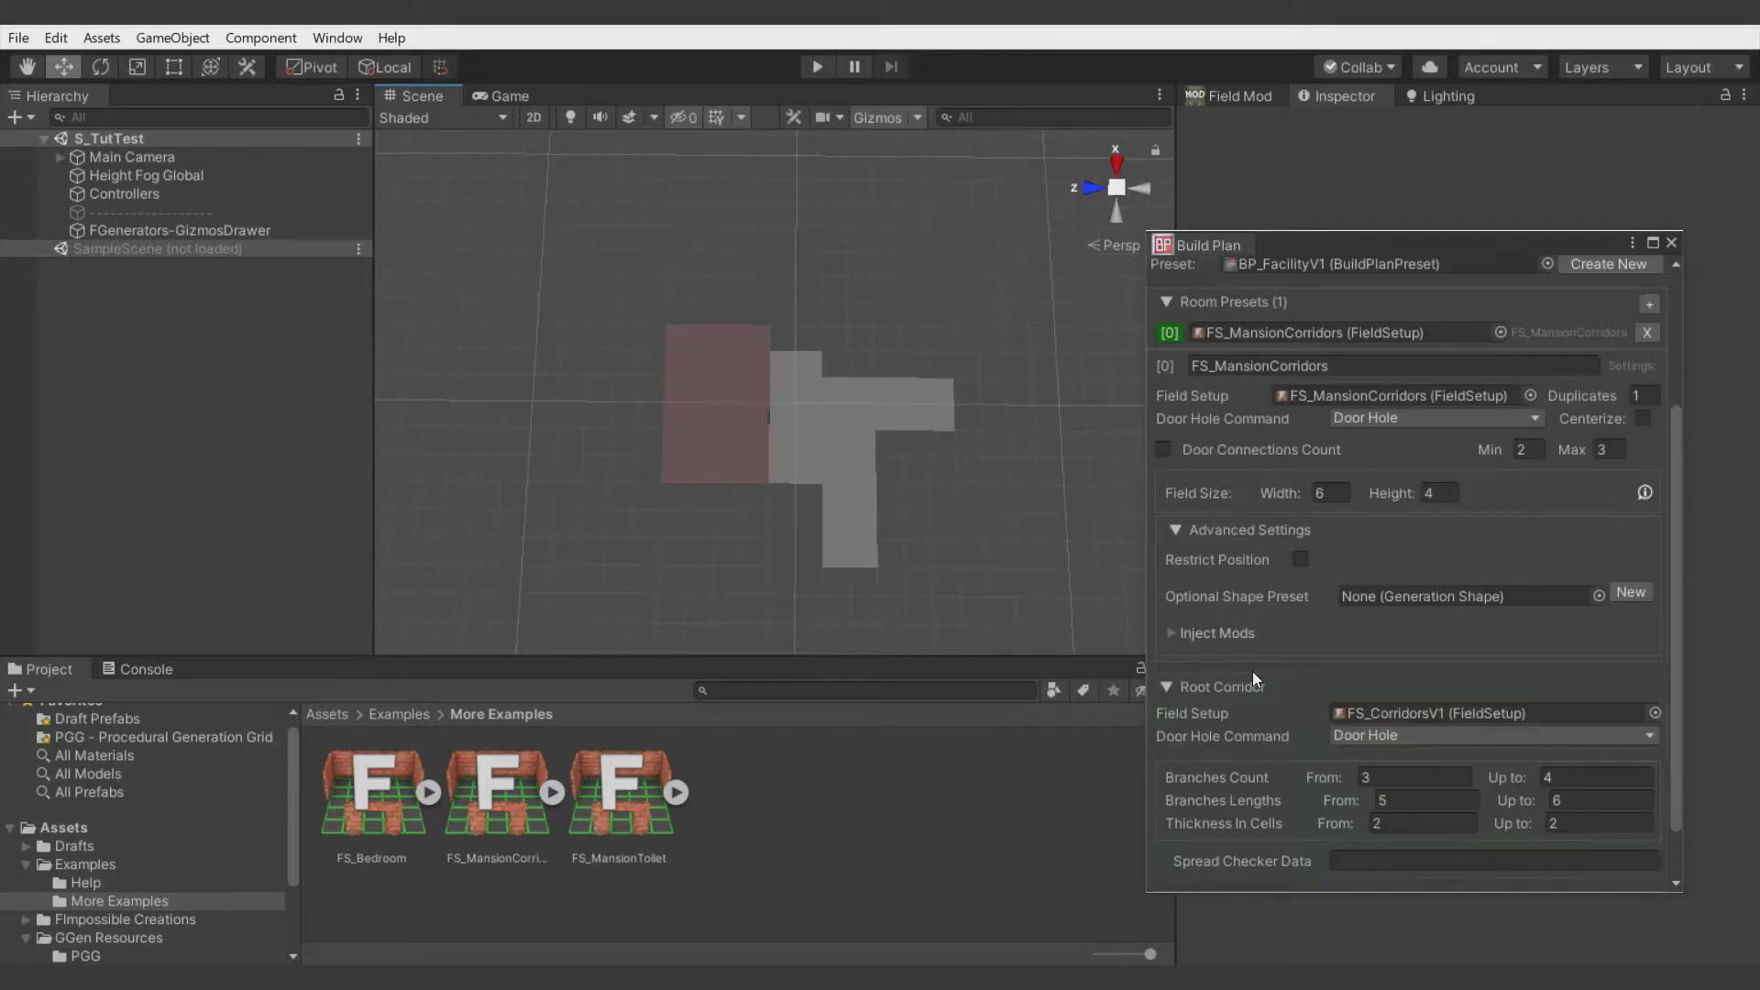
left_click(1212, 632)
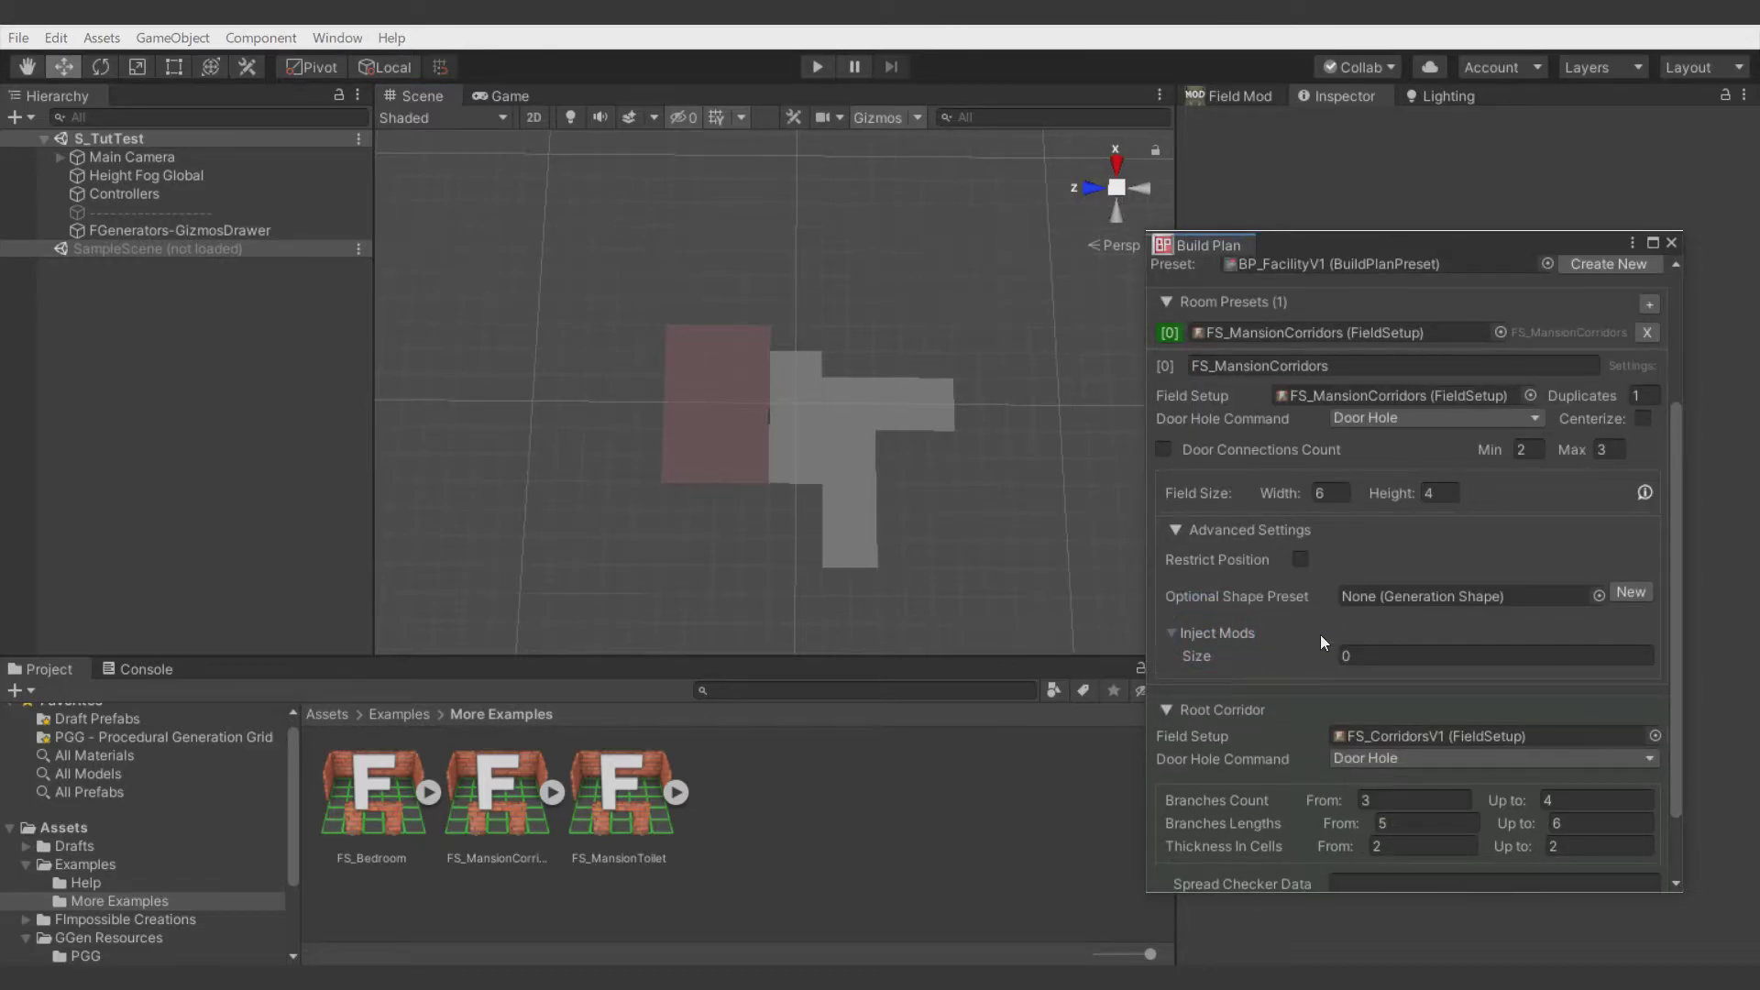
- Collapse the room preset's Inject Mods and Advanced Settings along with the Root Corridor section
left_click(1245, 634)
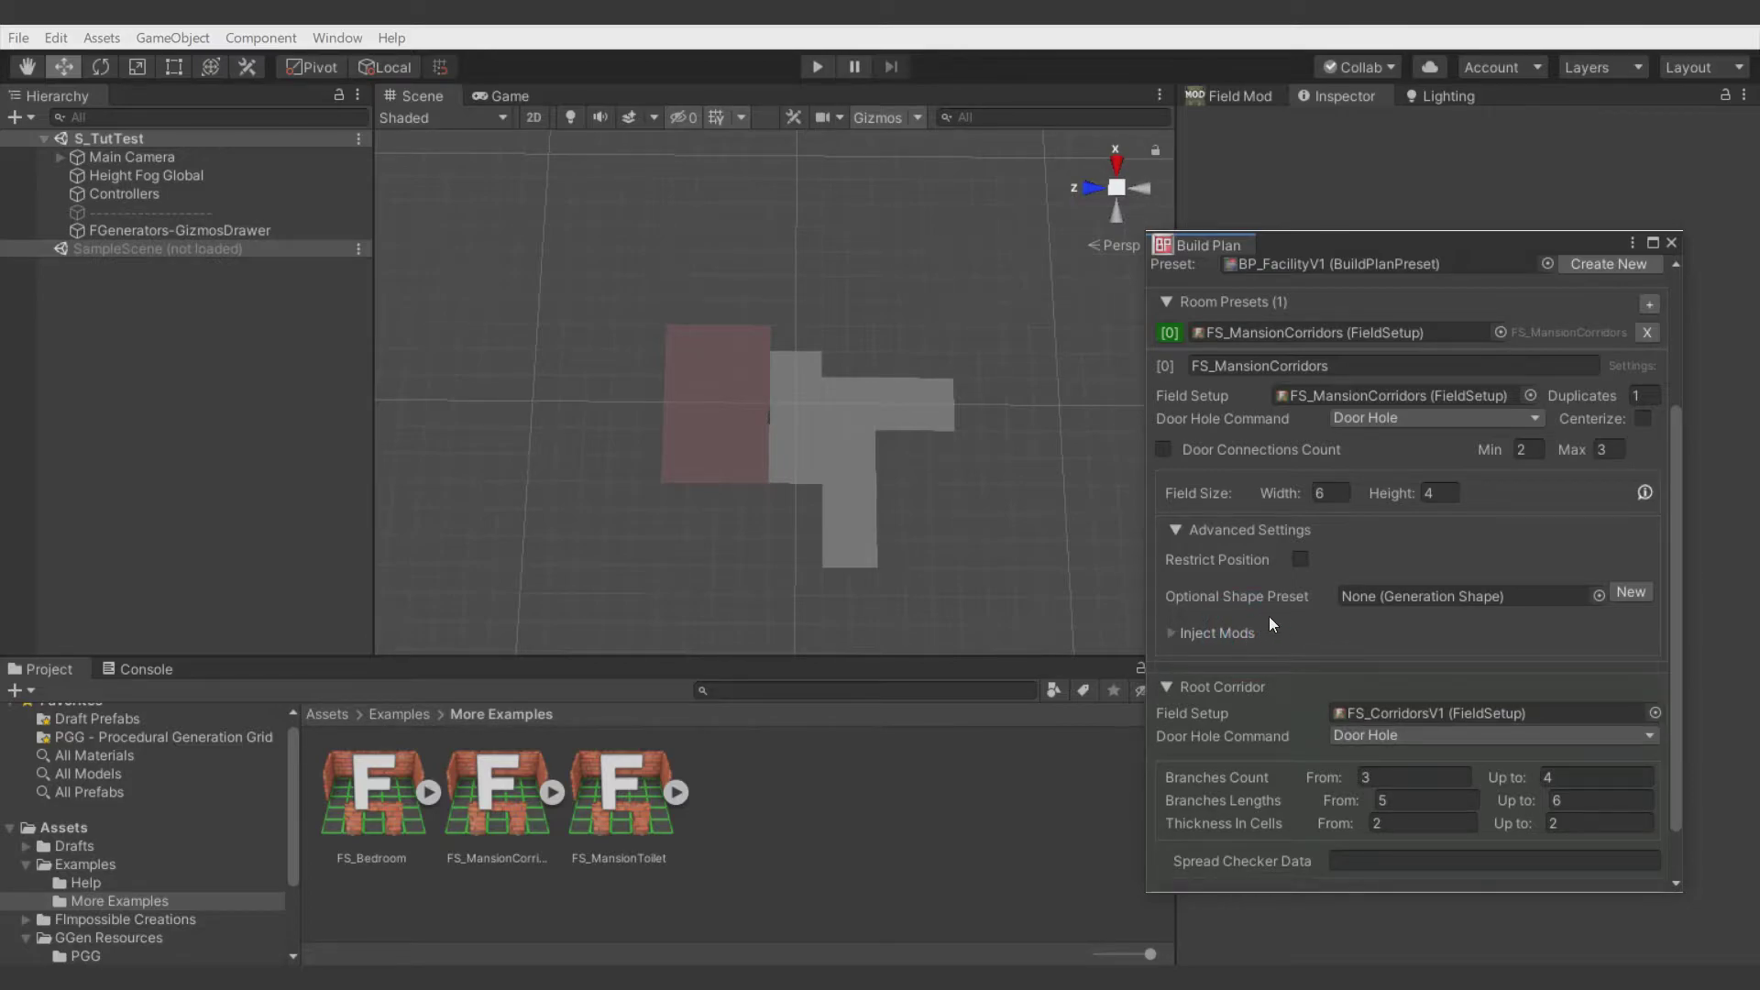
left_click(1208, 529)
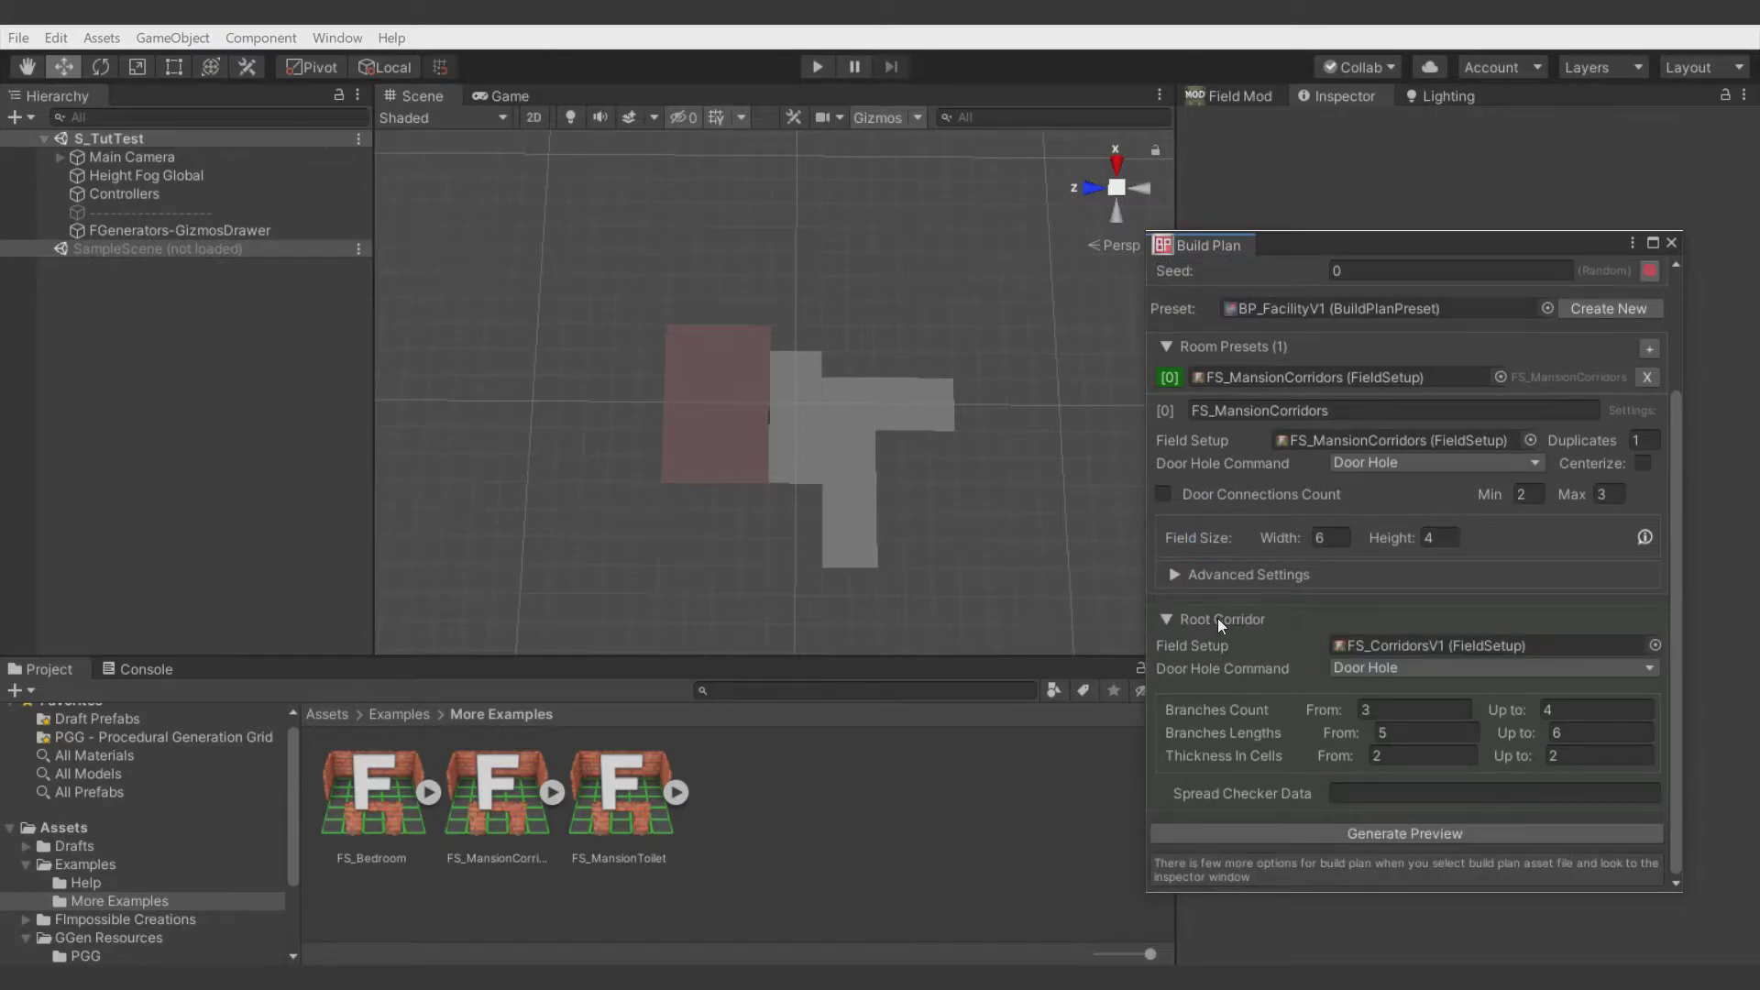
left_click(1219, 620)
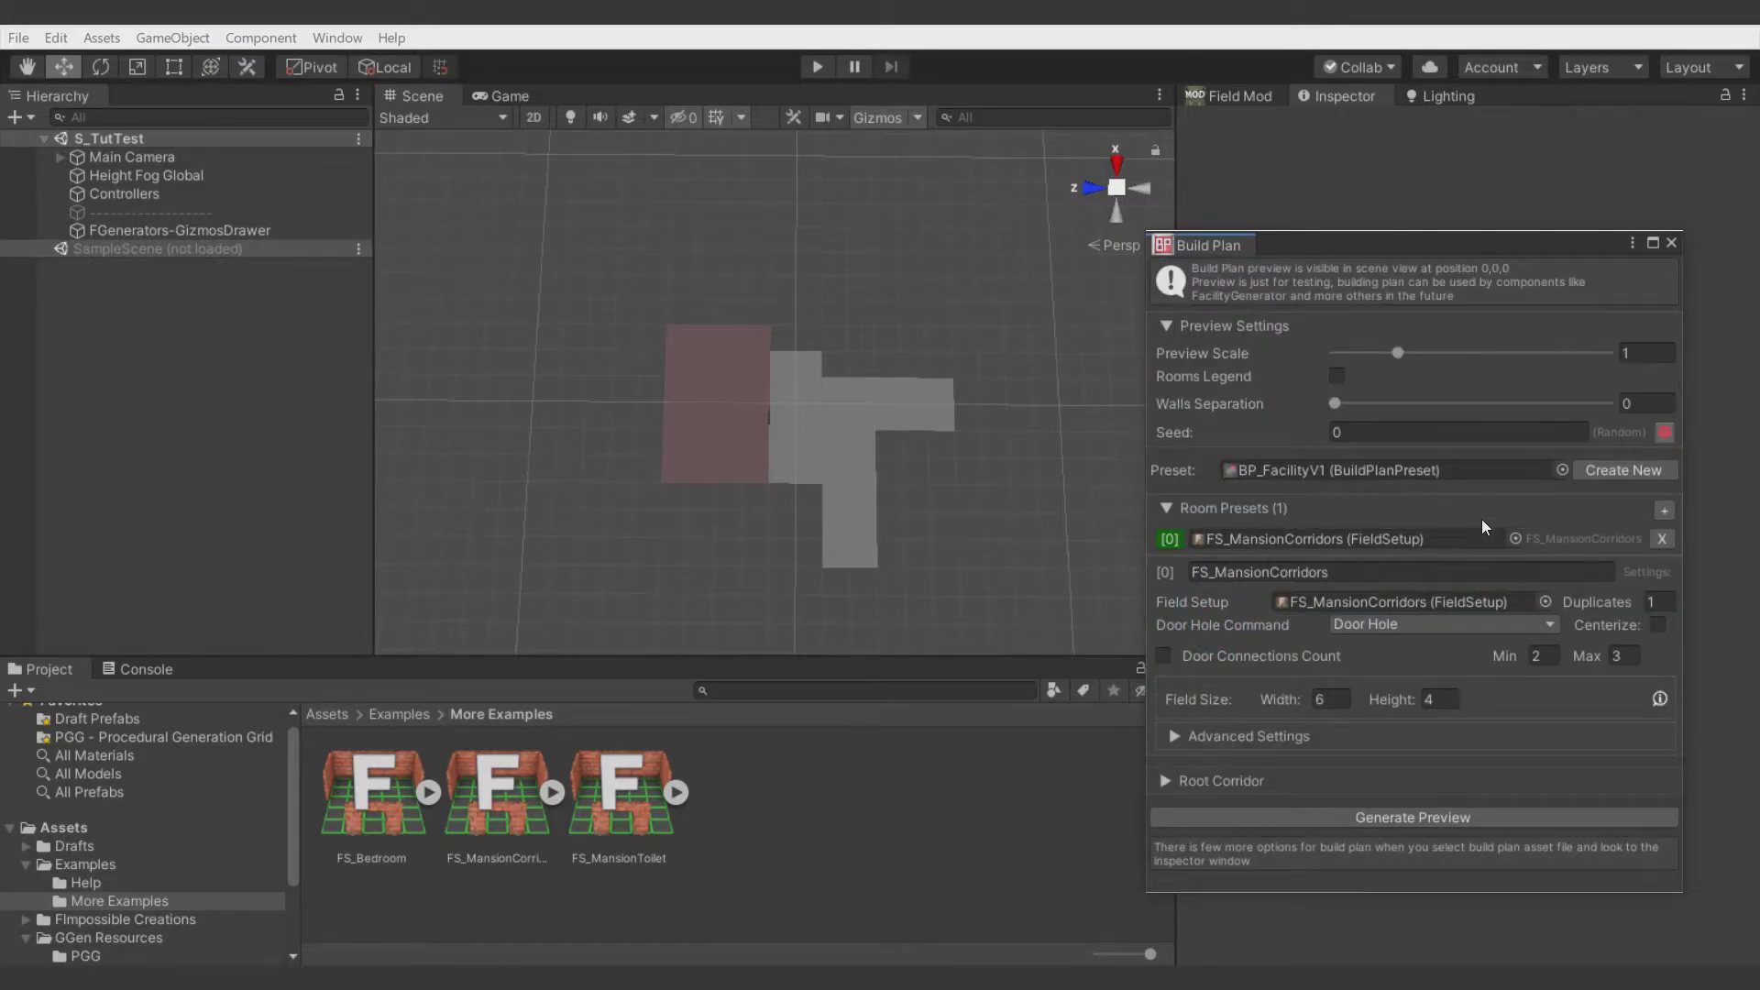
- Add a second room preset, assign FS_Bedroom as its field setup, and select it for editing
left_click(1663, 511)
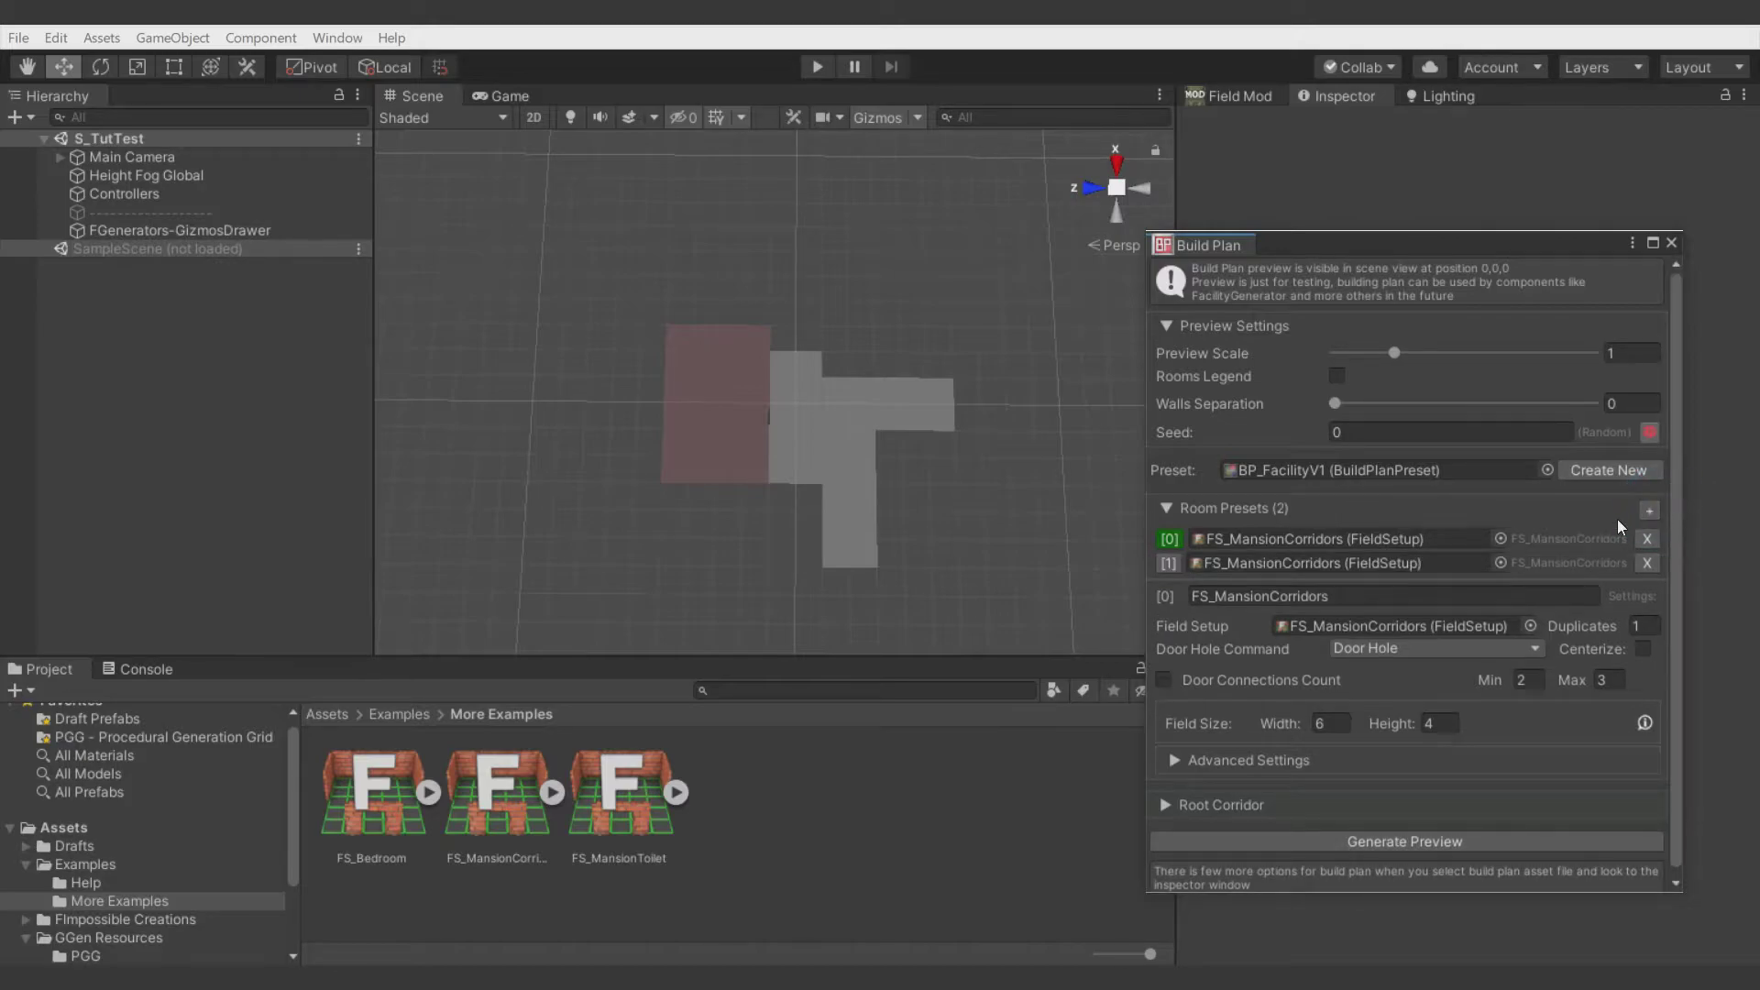
left_click(1501, 562)
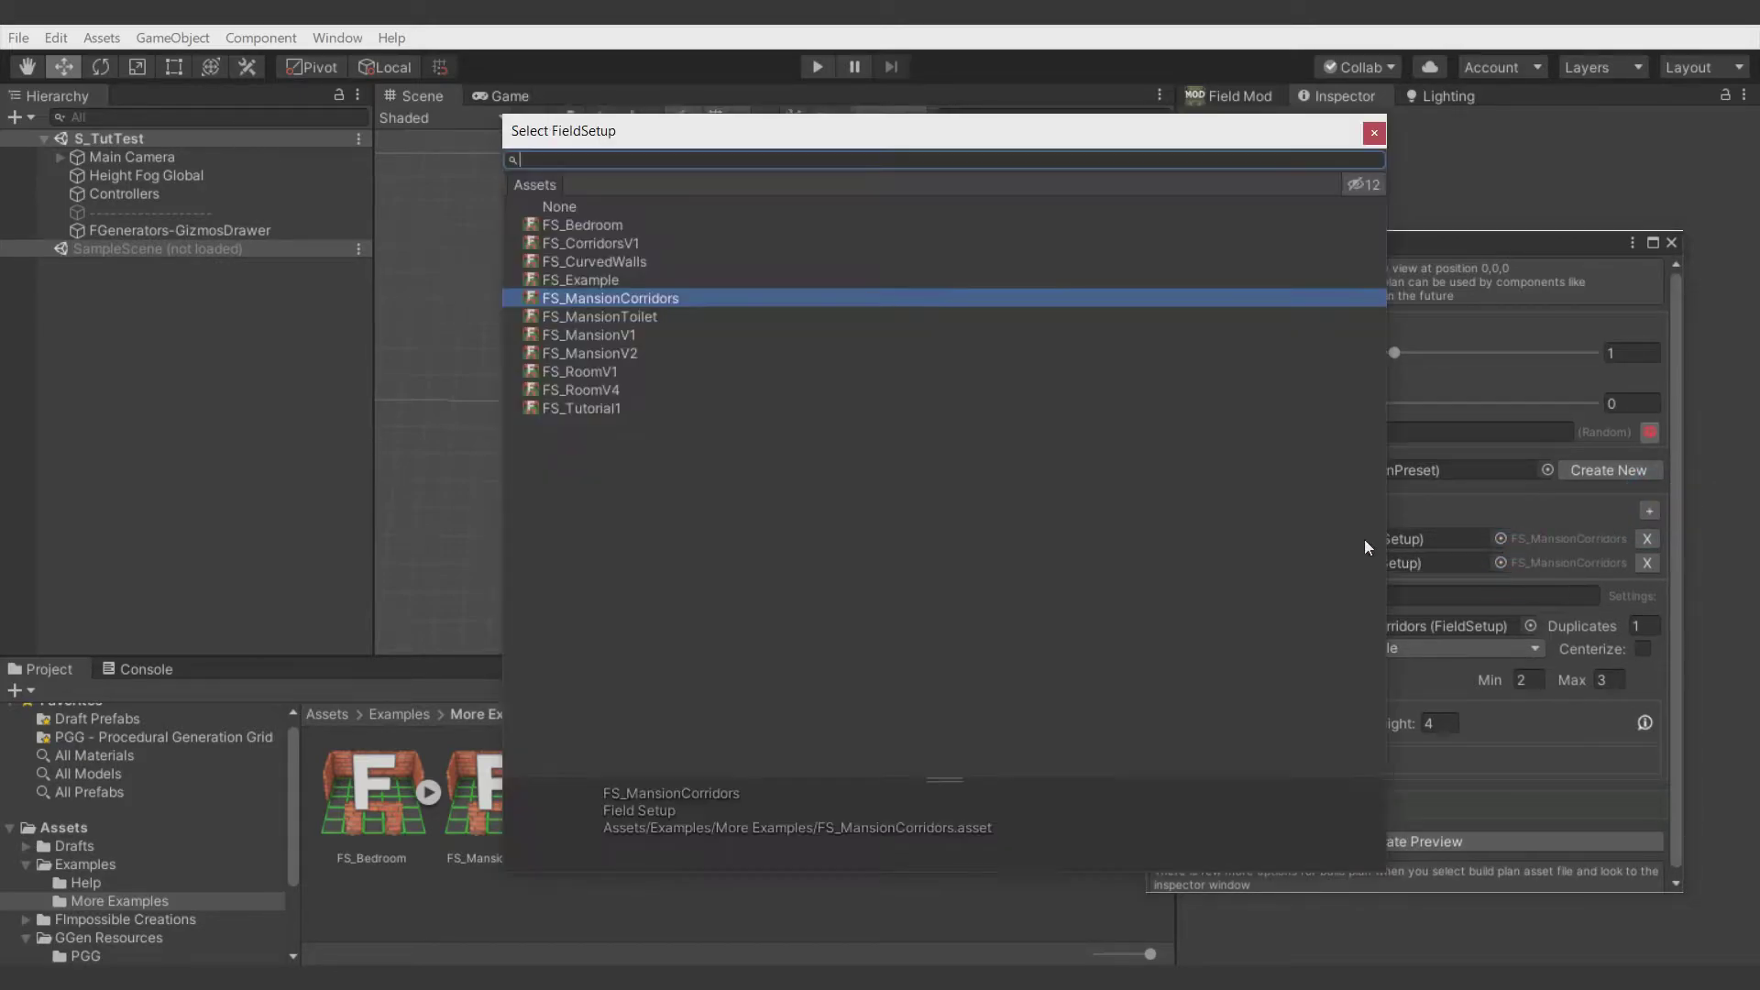
left_click(579, 226)
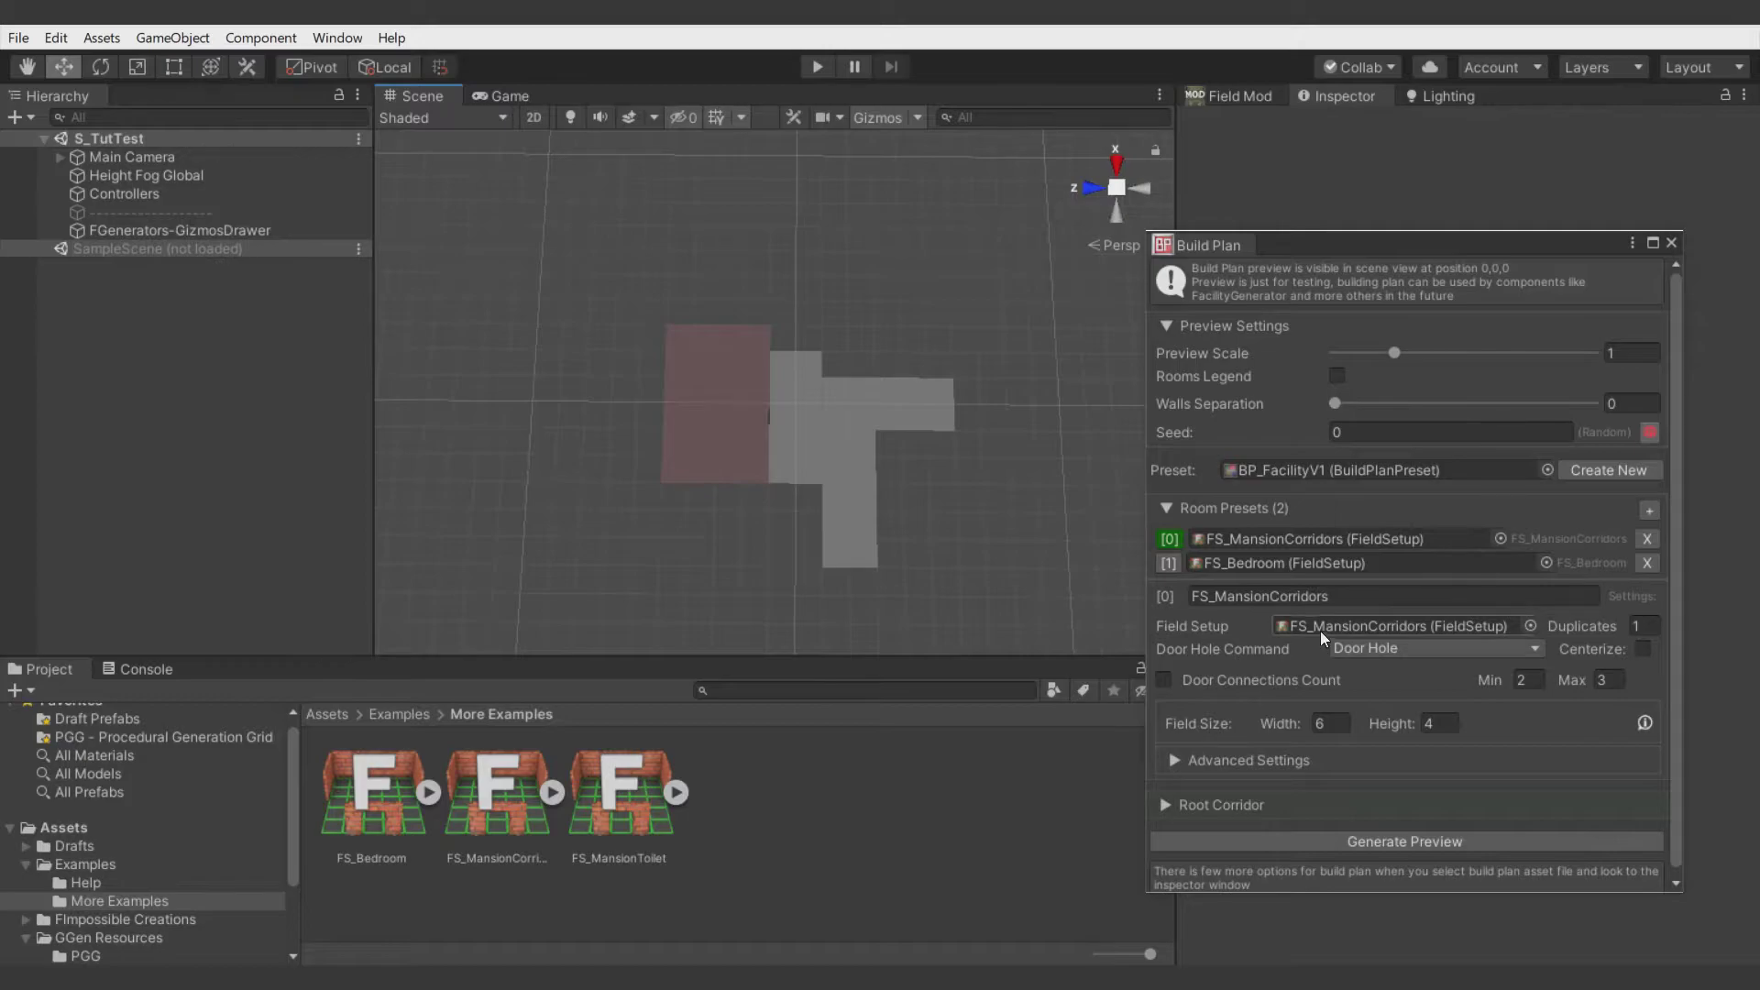
left_click(1251, 563)
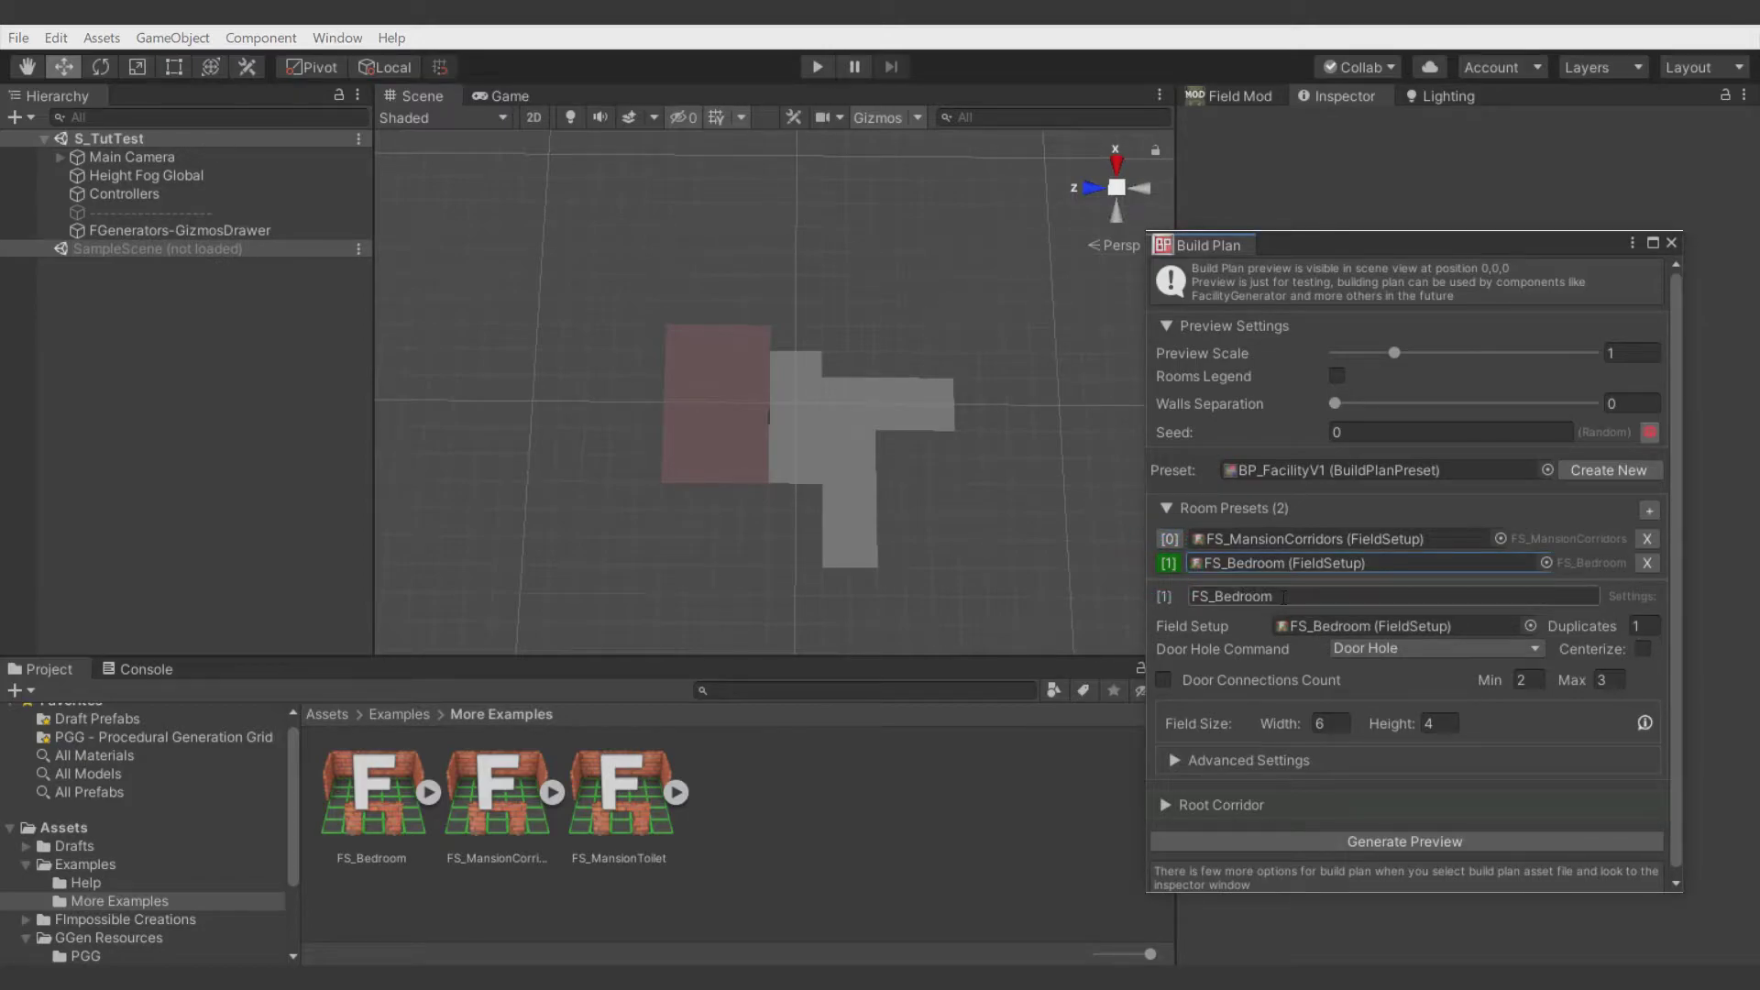
- Examine the bedroom preset's Door Hole Command choices and the room's doorway in the scene preview
left_click(1190, 655)
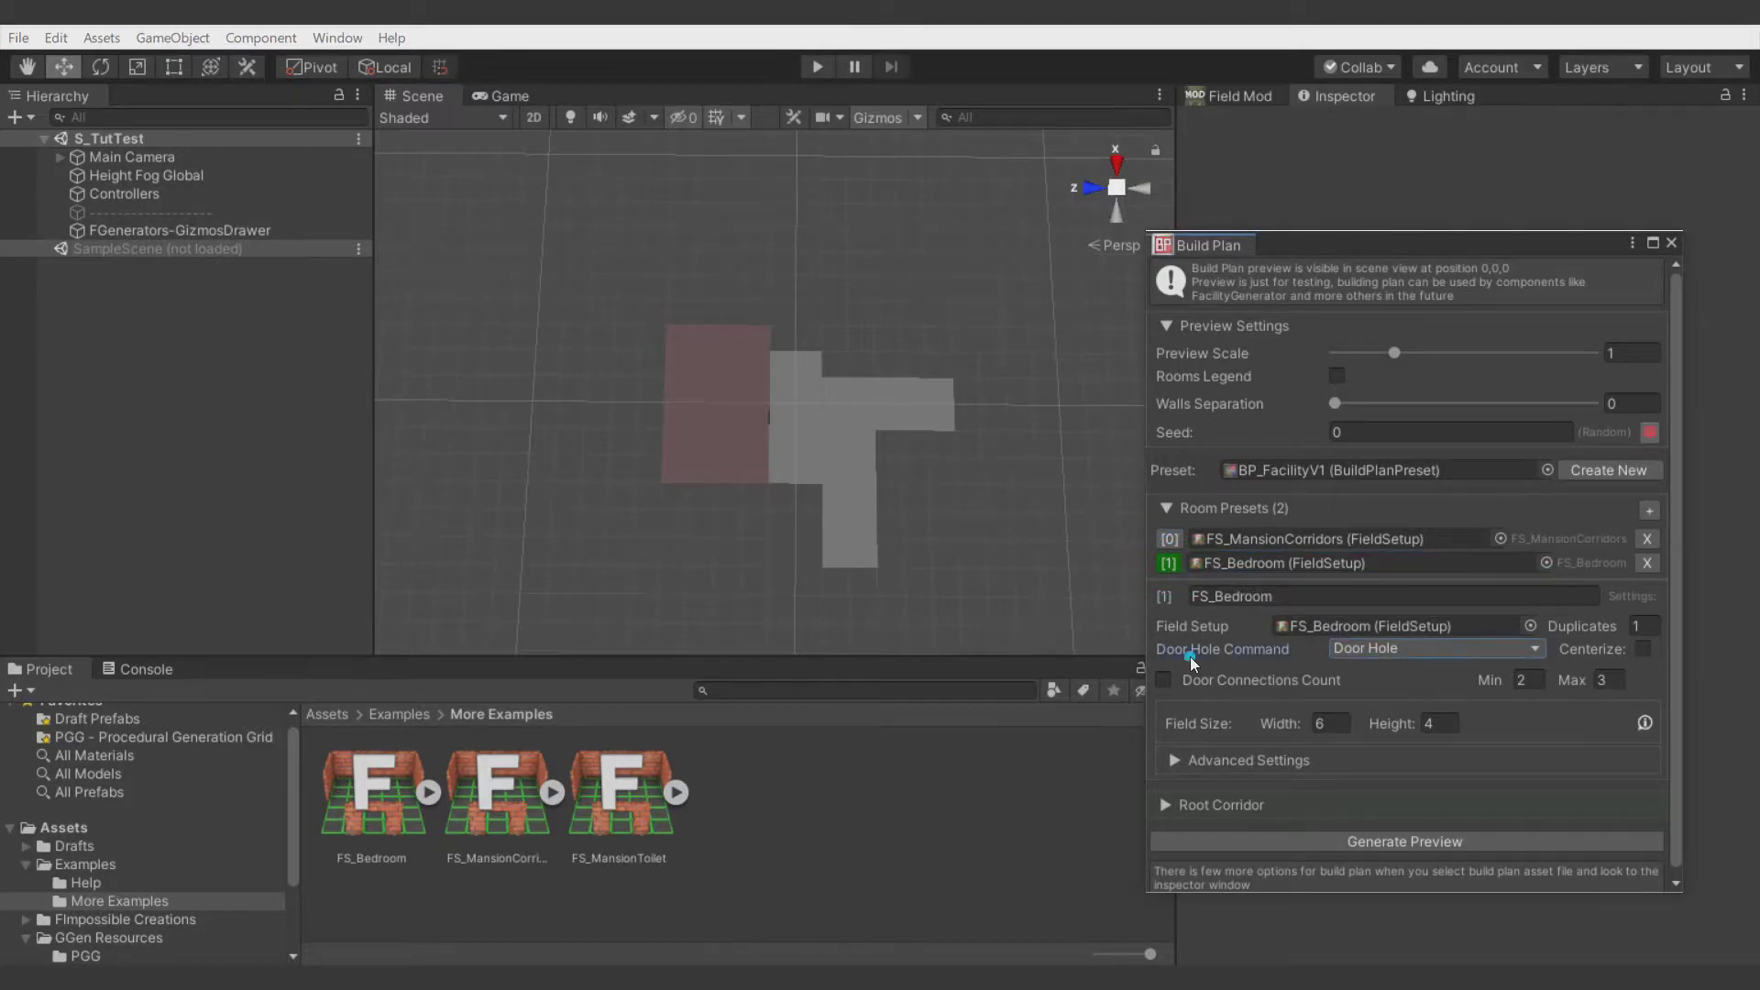
mouse_move(1286, 648)
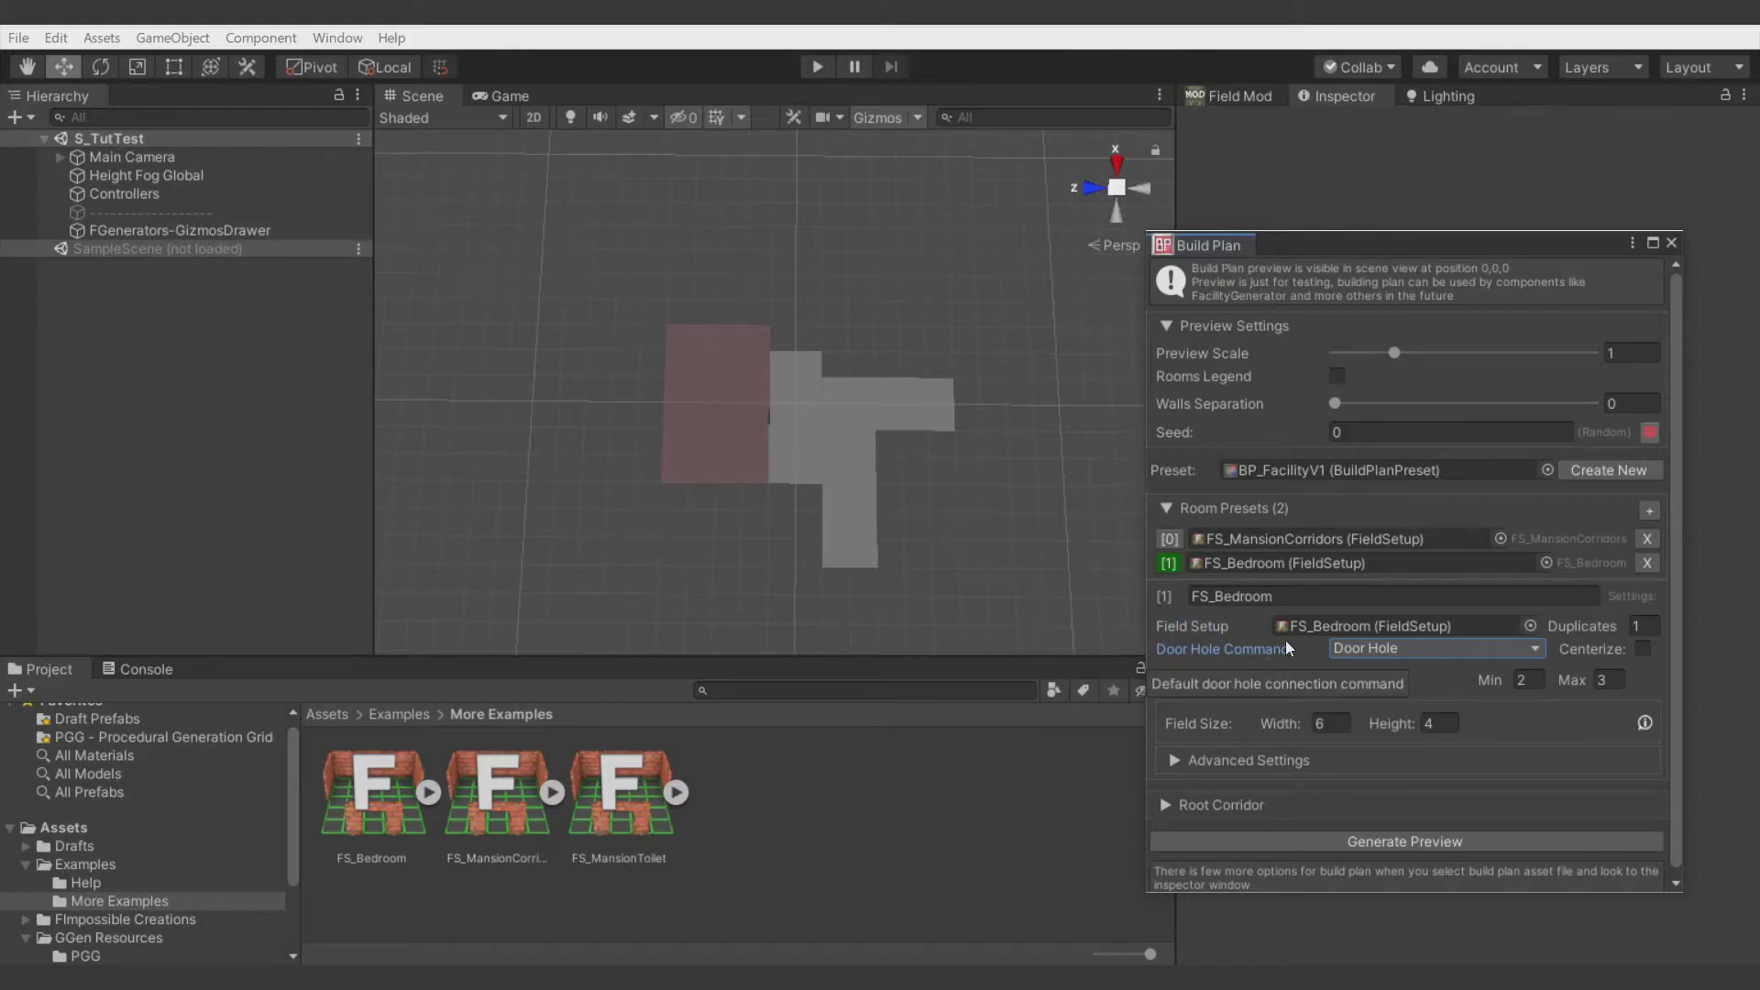
left_click(1355, 651)
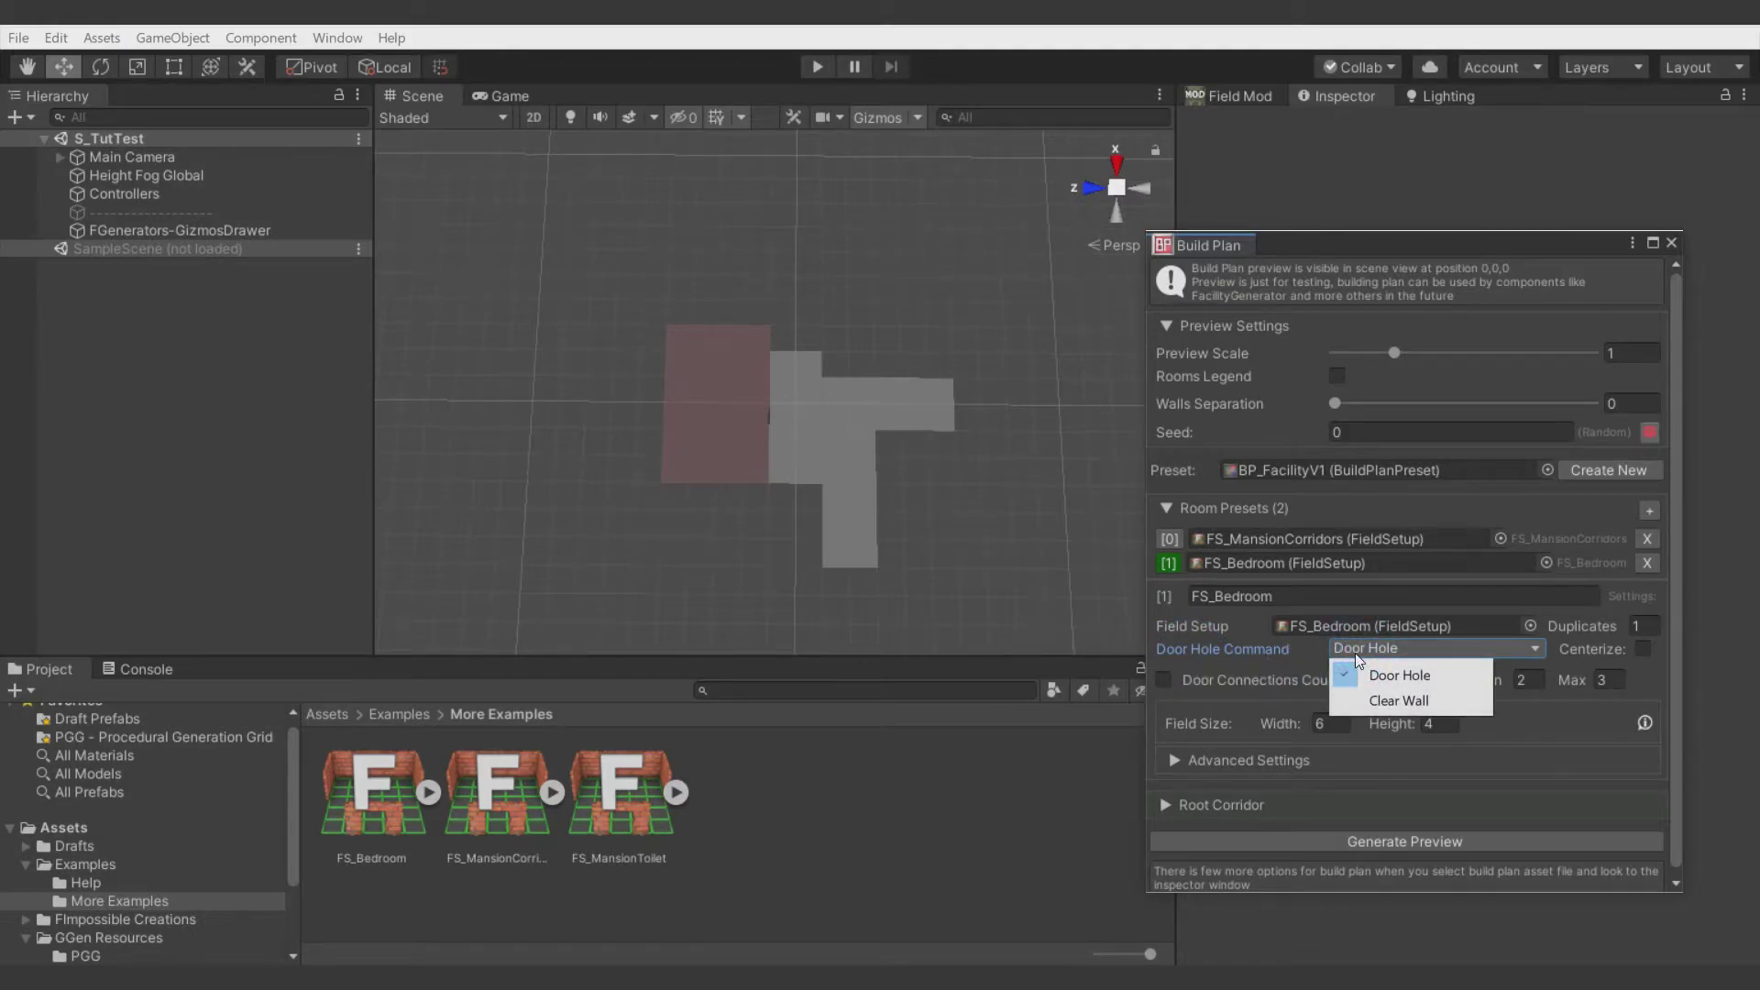
left_click(775, 425)
scroll(776, 425, "up", 5)
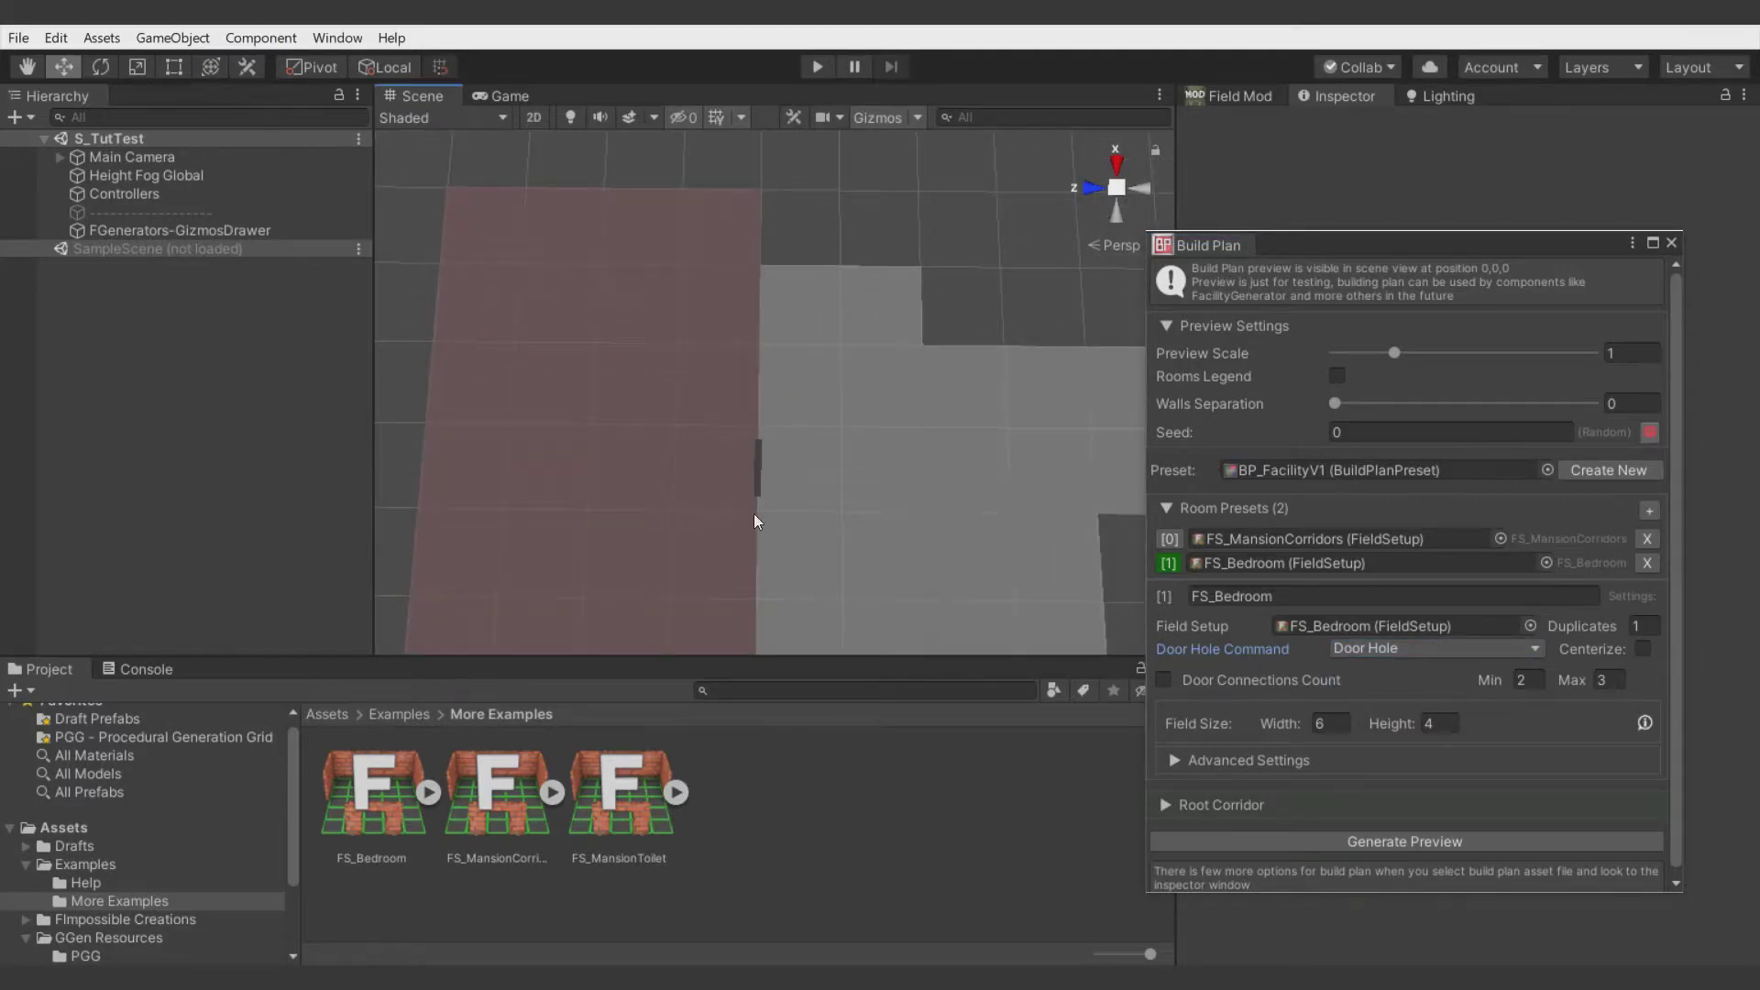
scroll(754, 520, "down", 4)
- Set the bedroom preset's duplicates to 2 and regenerate the layout preview
left_click(1643, 625)
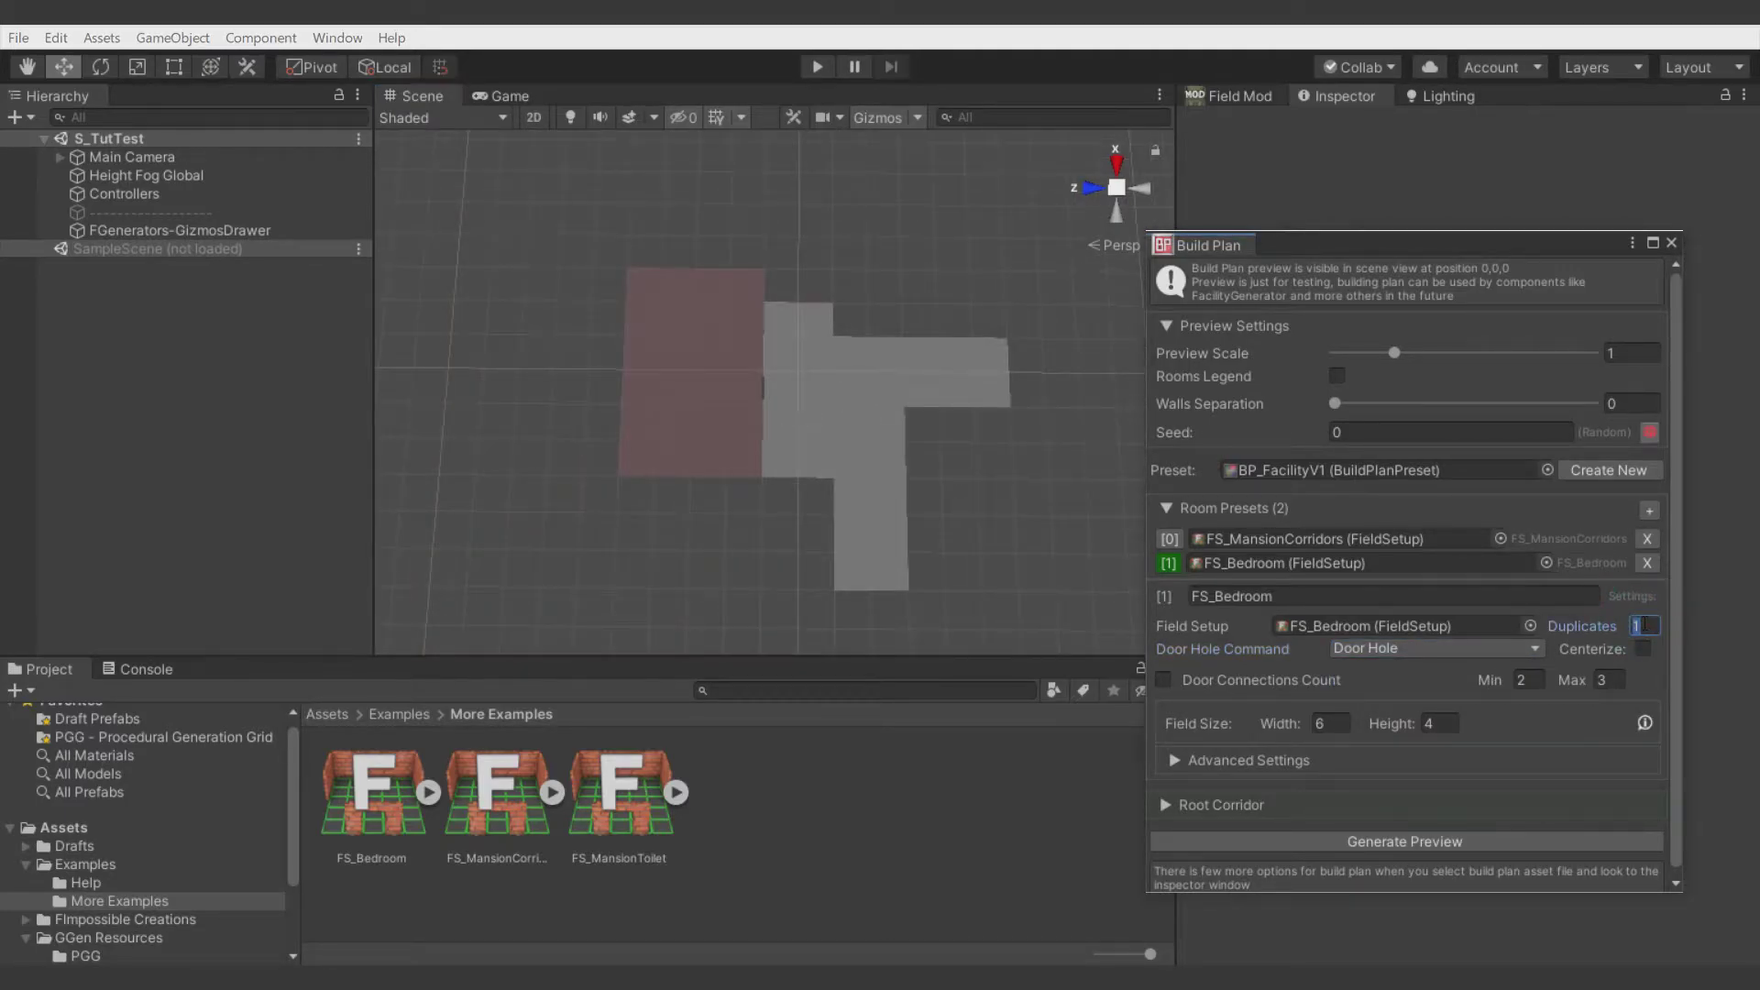
type("2")
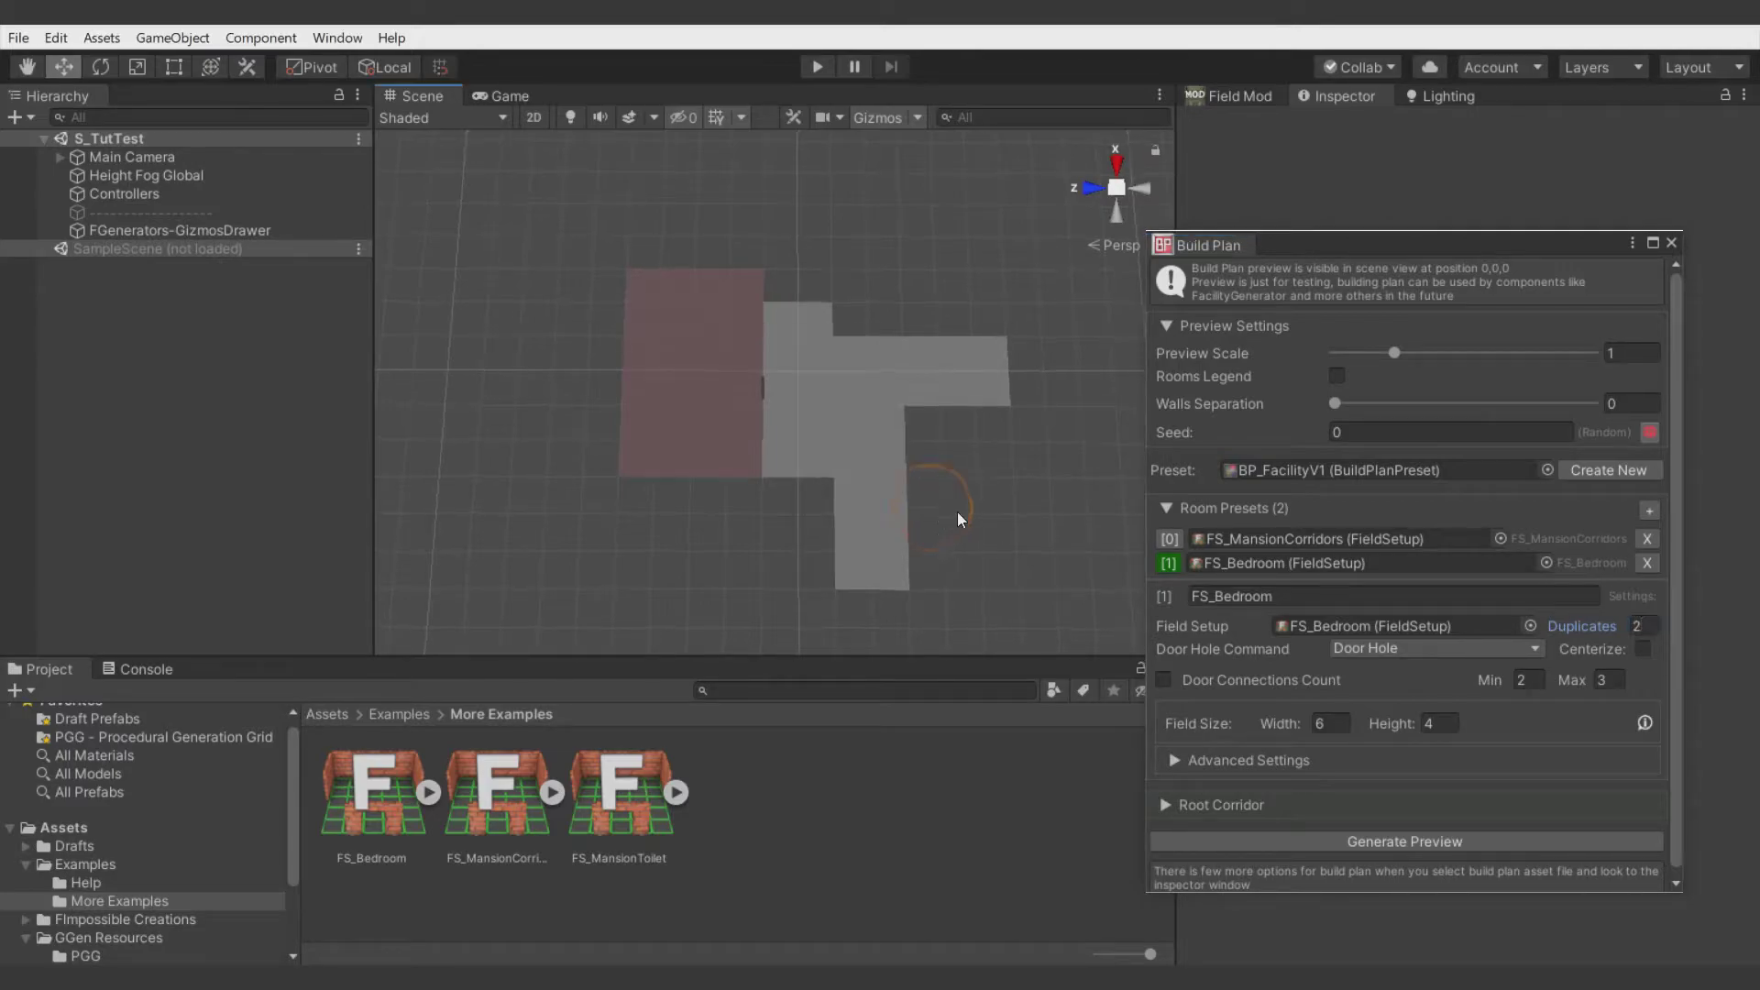
left_click(1390, 841)
left_click(1390, 841)
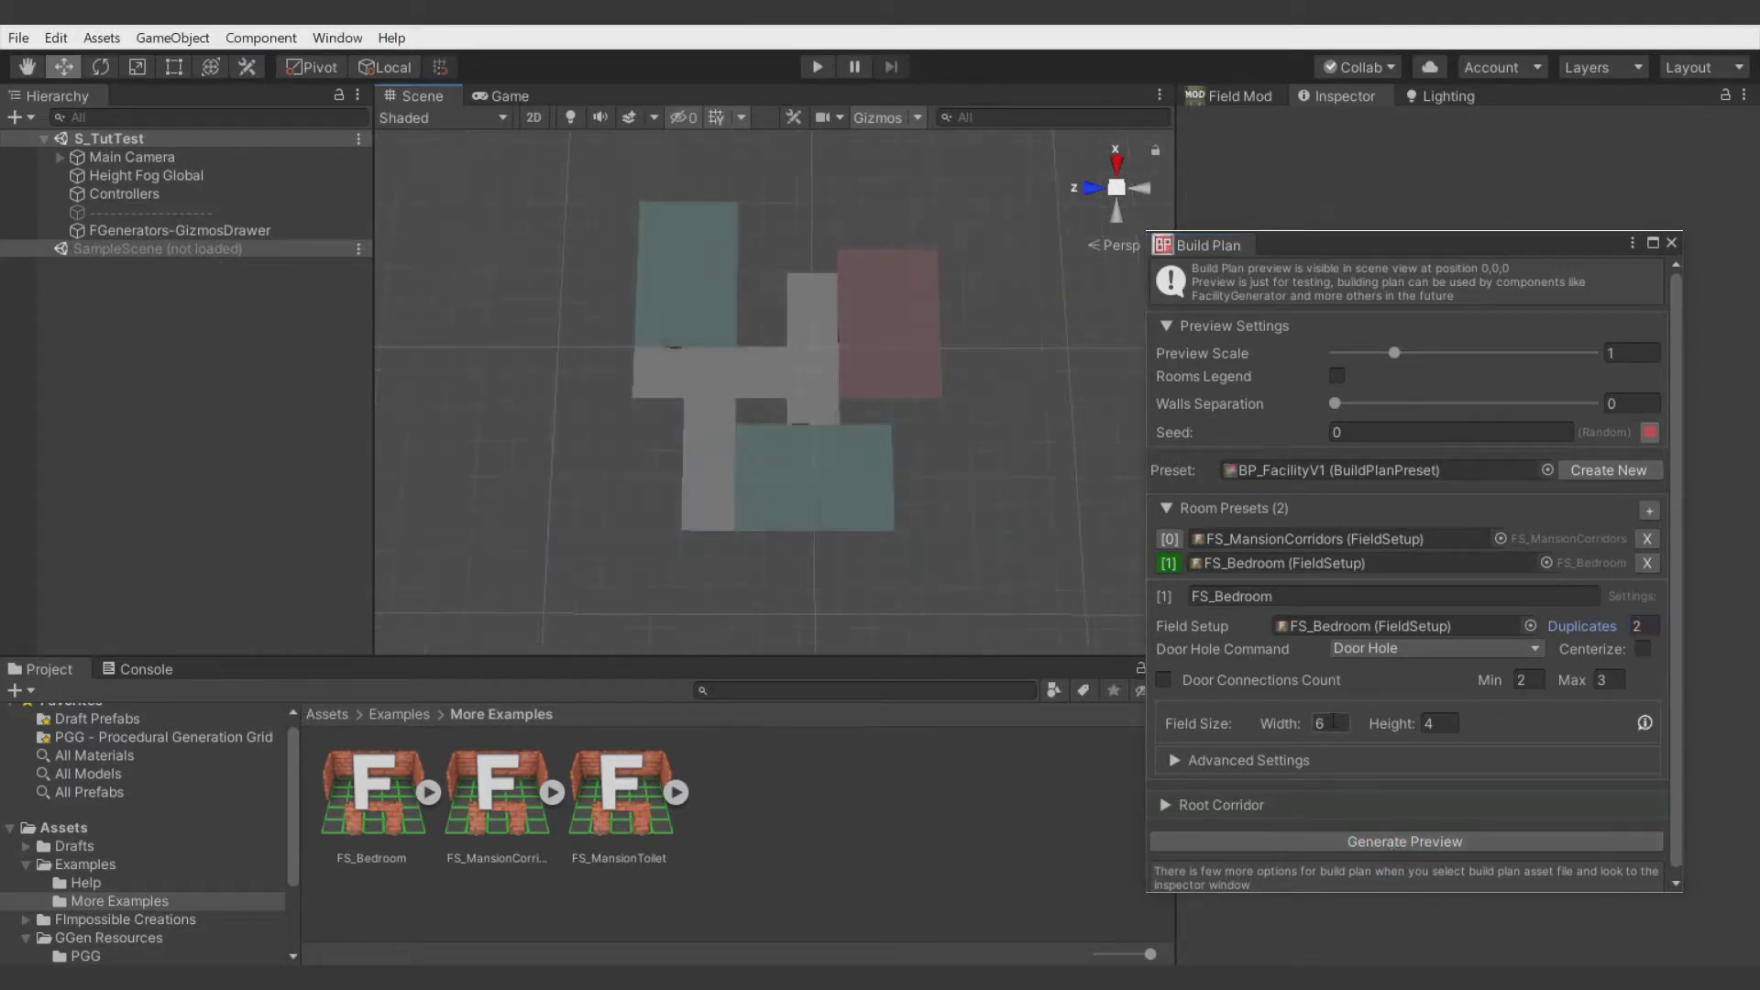
- Set the bedroom preset's field width to 3 and regenerate the layout preview
left_click(1331, 723)
type("3")
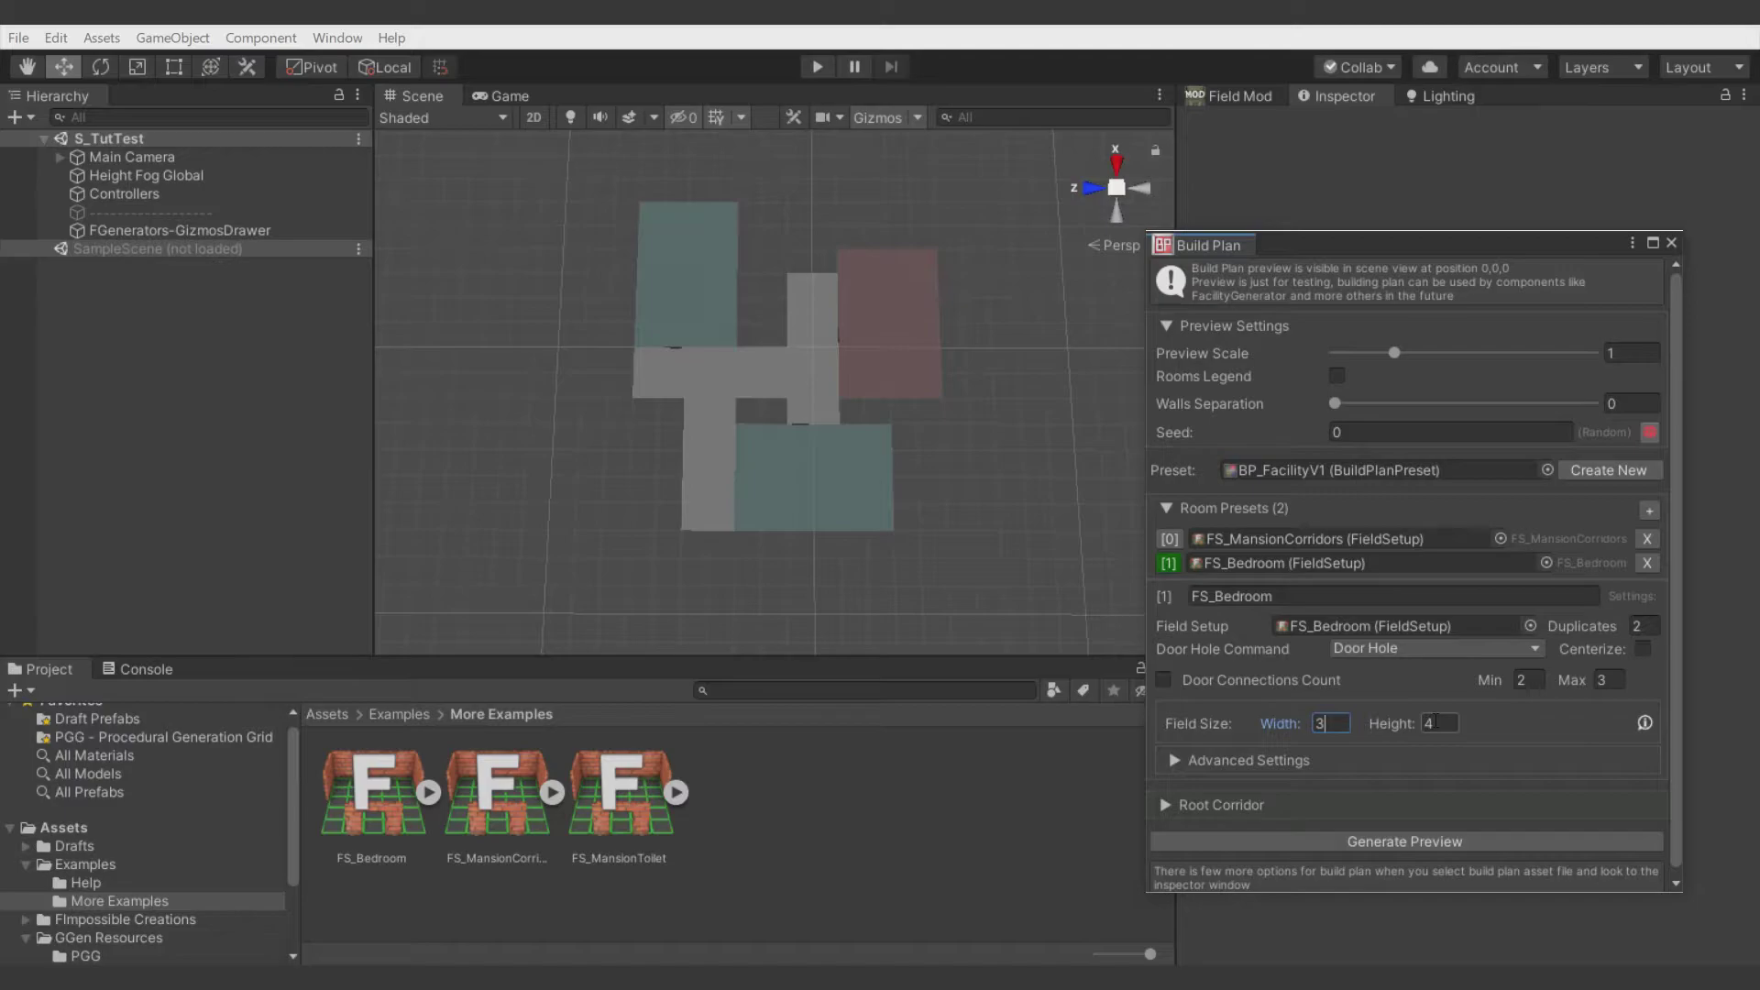
left_click(1436, 722)
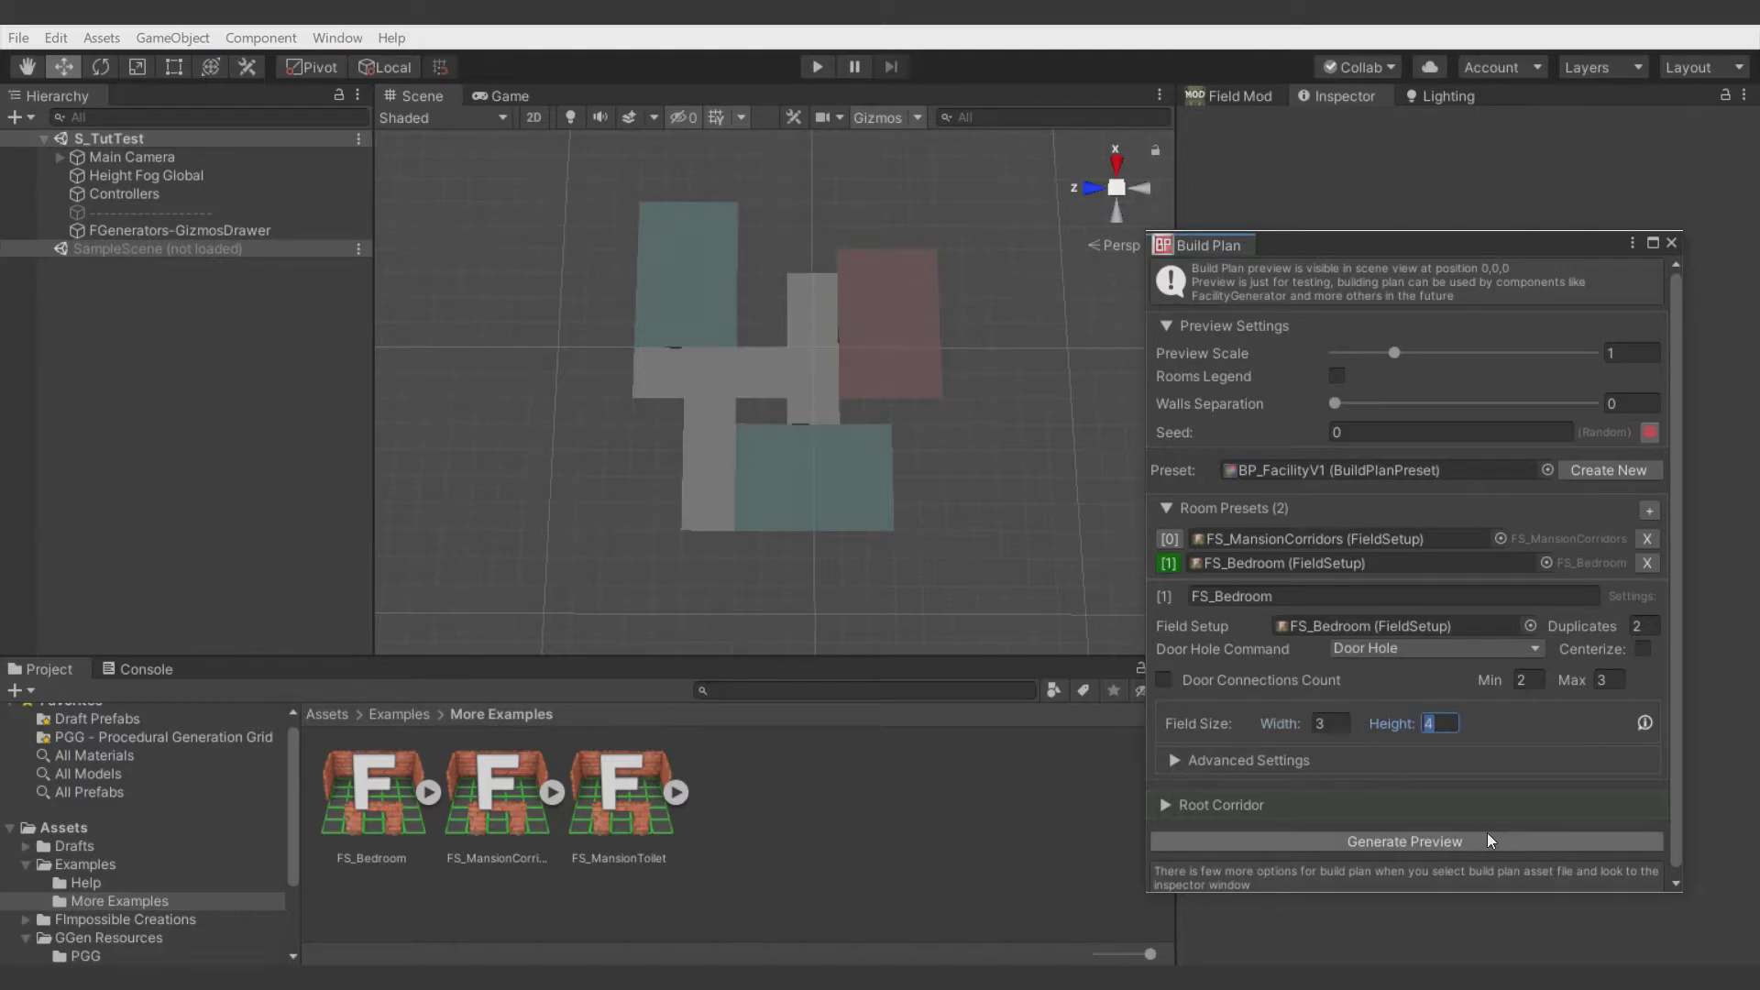
left_click(1487, 839)
- Add a third room preset and assign FS_MansionToilet as its field setup
left_click(1649, 510)
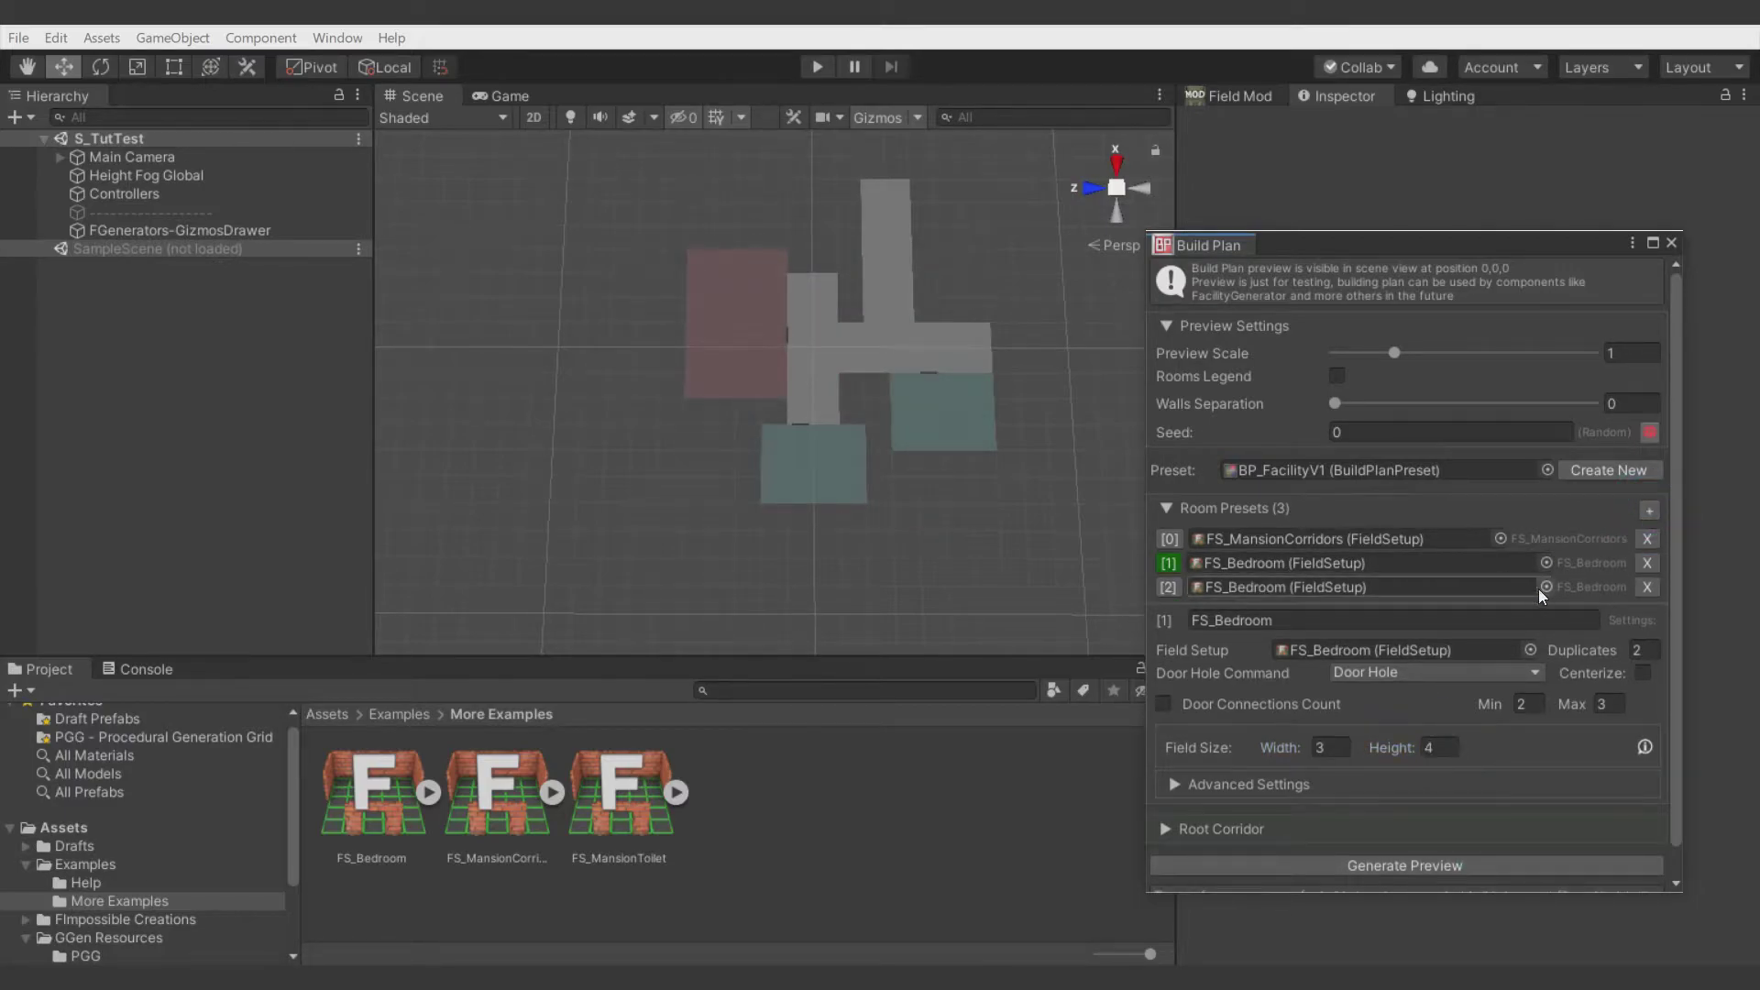
left_click(1542, 586)
type("to")
double_click(616, 225)
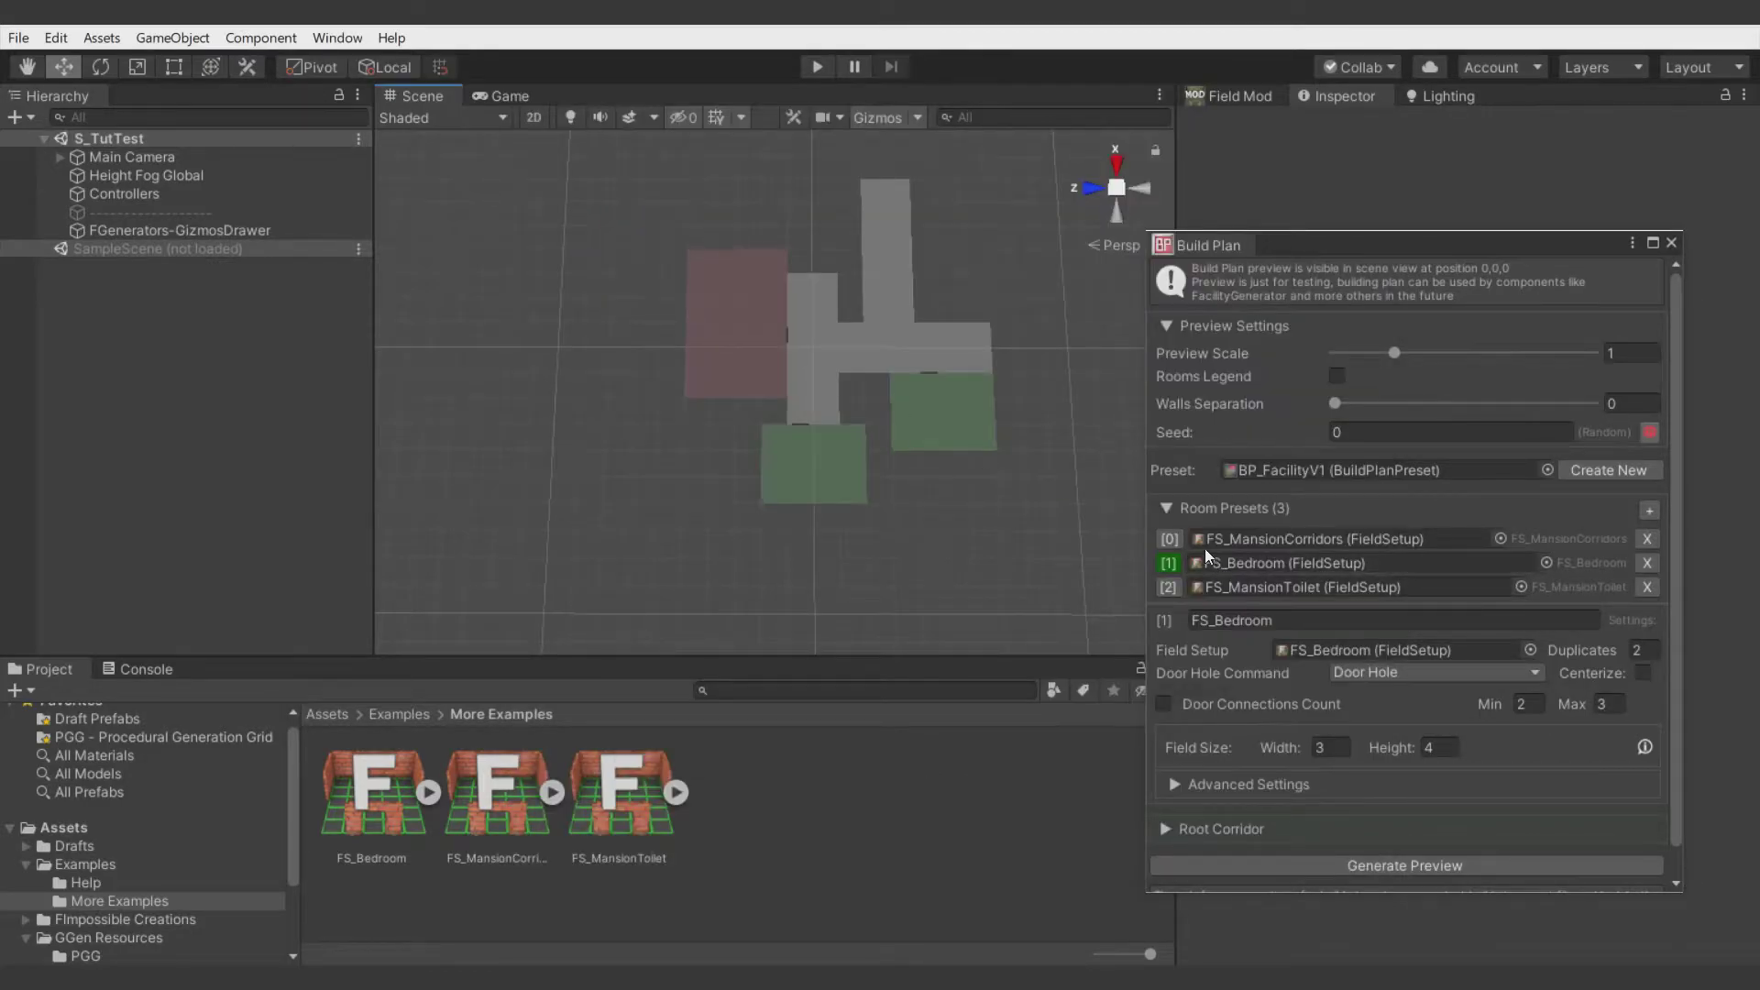
- Set the toilet preset's field size to width 2 and height 3, and enable Just One Door
left_click(1170, 588)
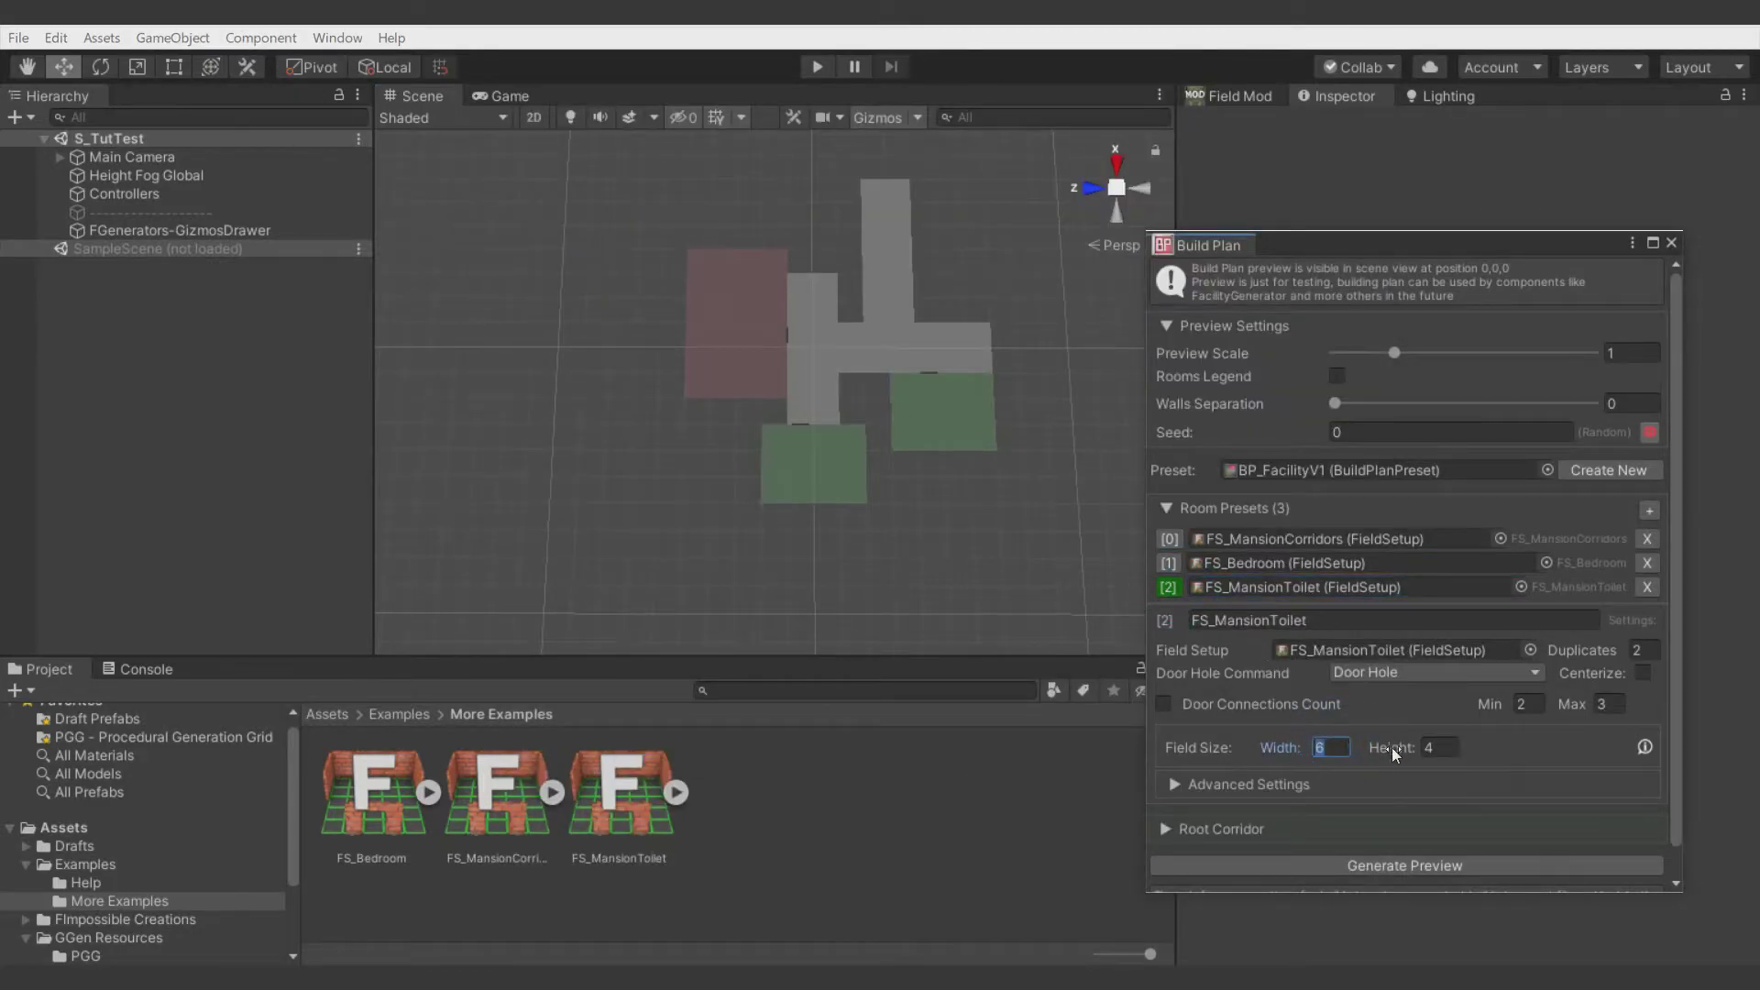
type("3")
left_click(1240, 656)
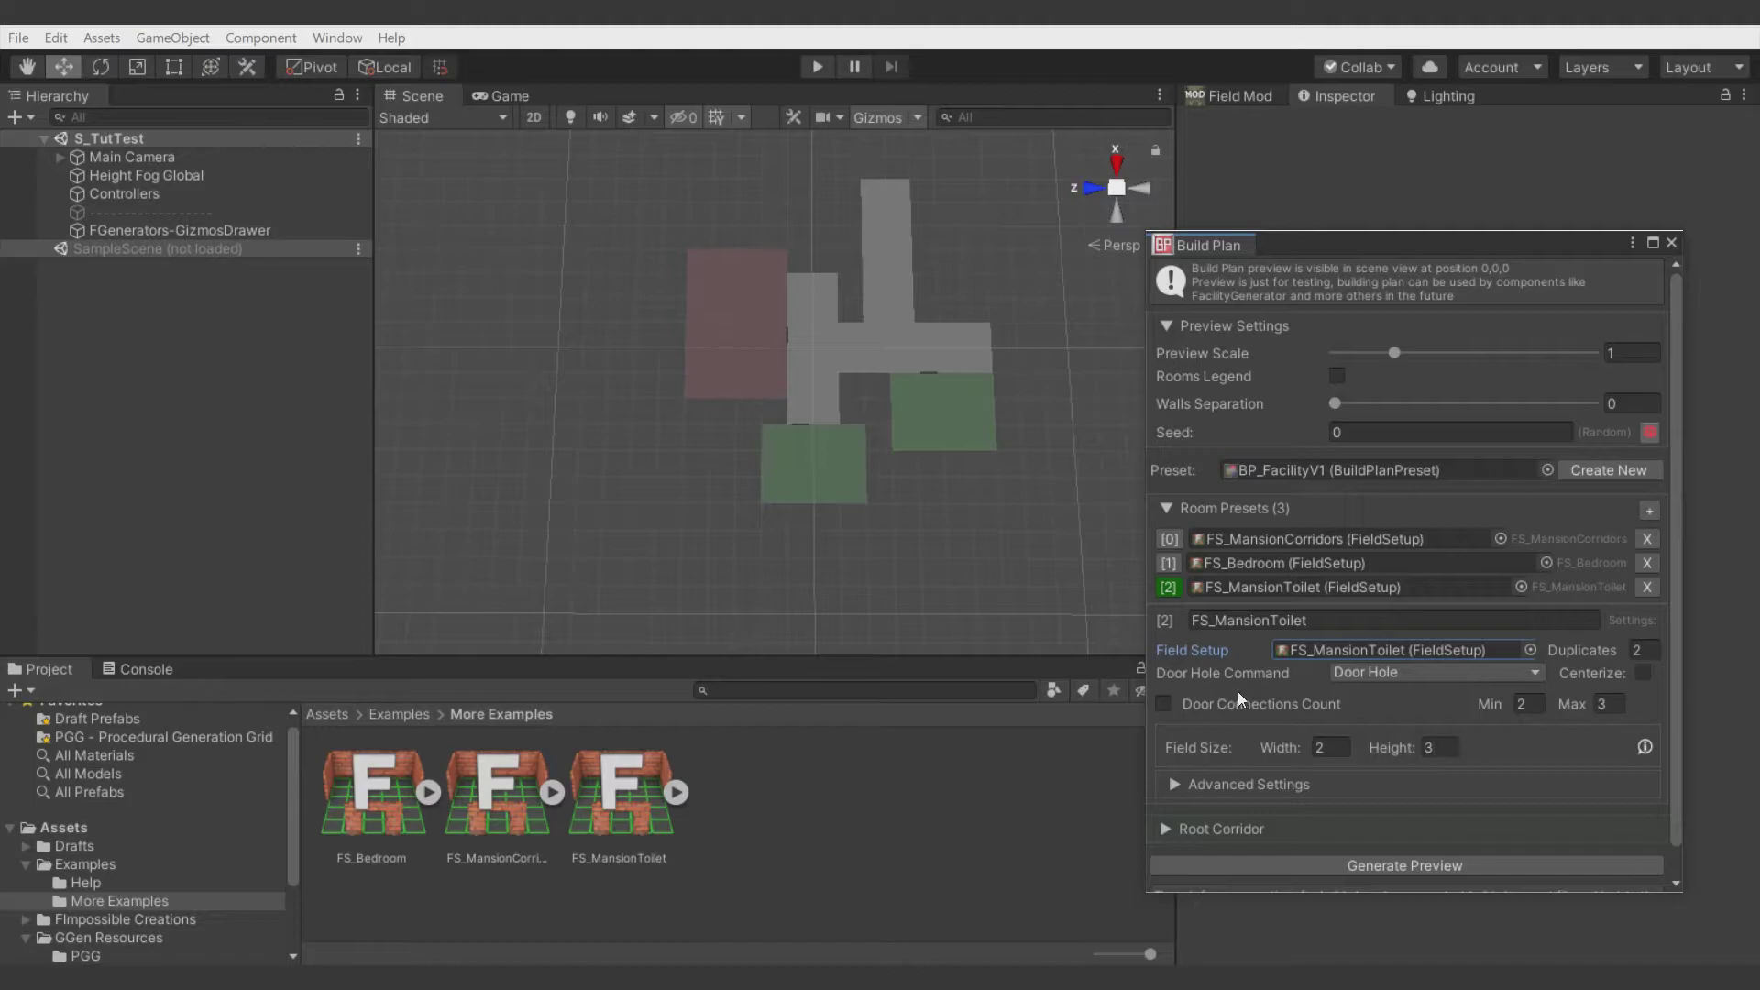
left_click(1169, 702)
- Set the toilet preset's duplicates to 1 and regenerate the layout preview several times
left_click(1644, 649)
type("1")
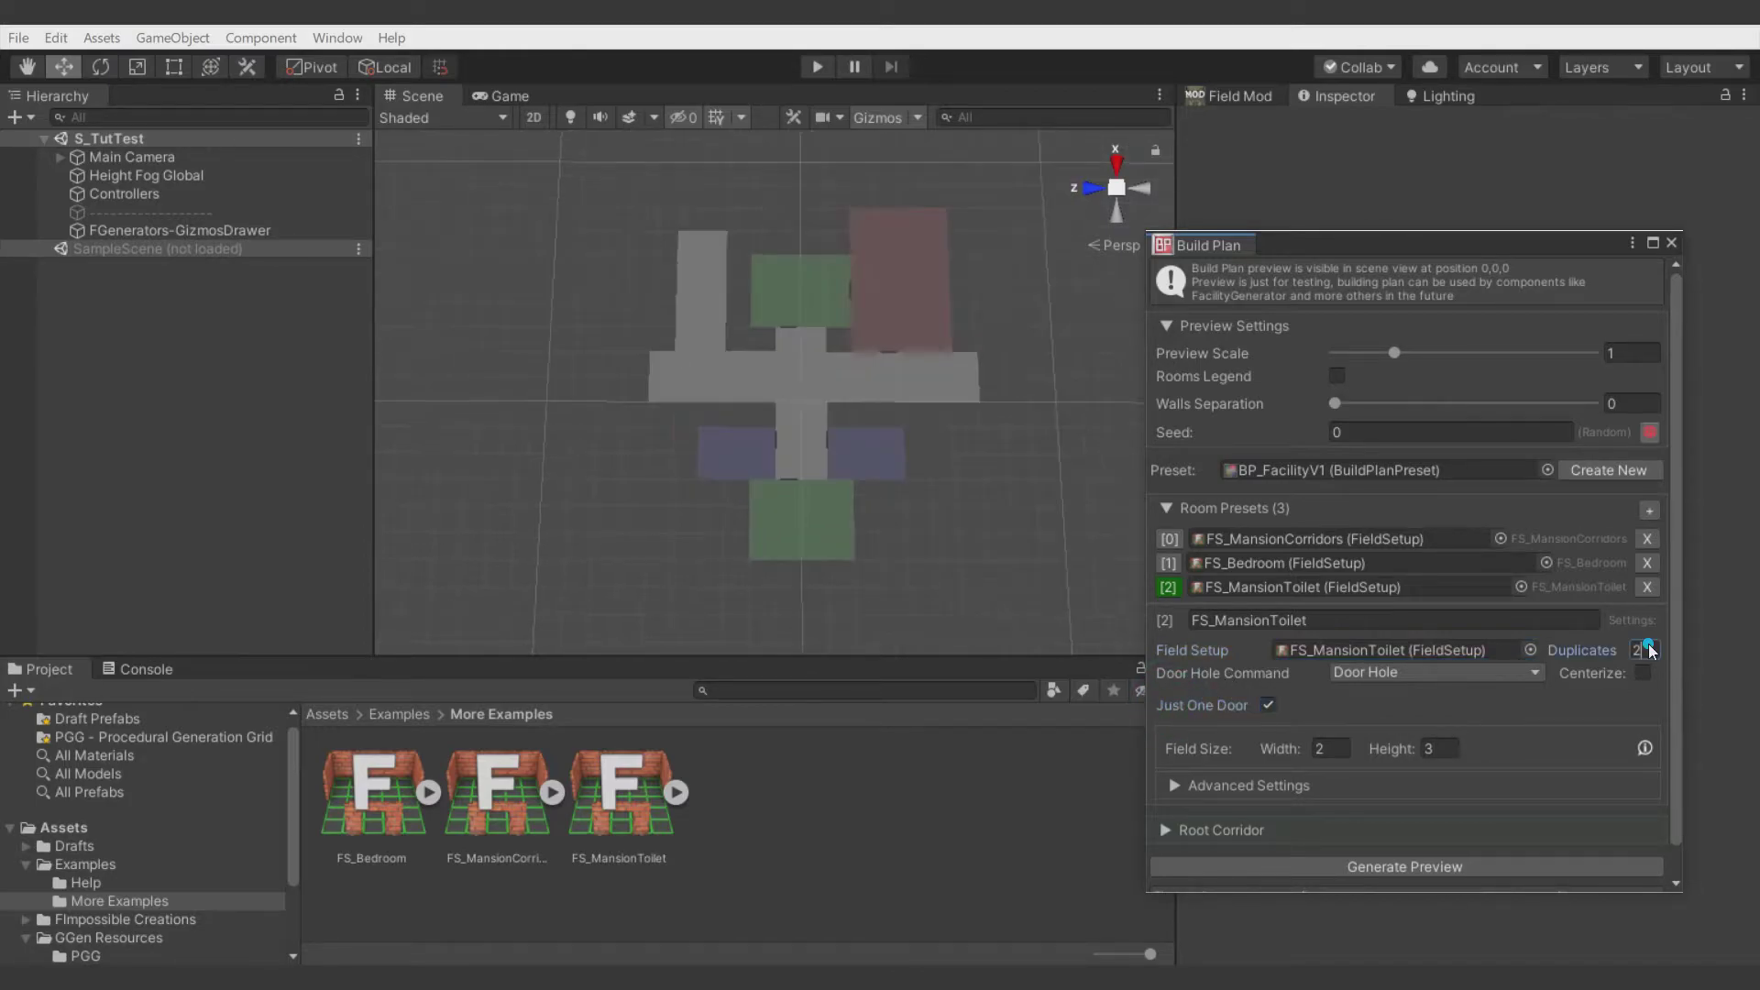
left_click(1432, 858)
left_click(1433, 859)
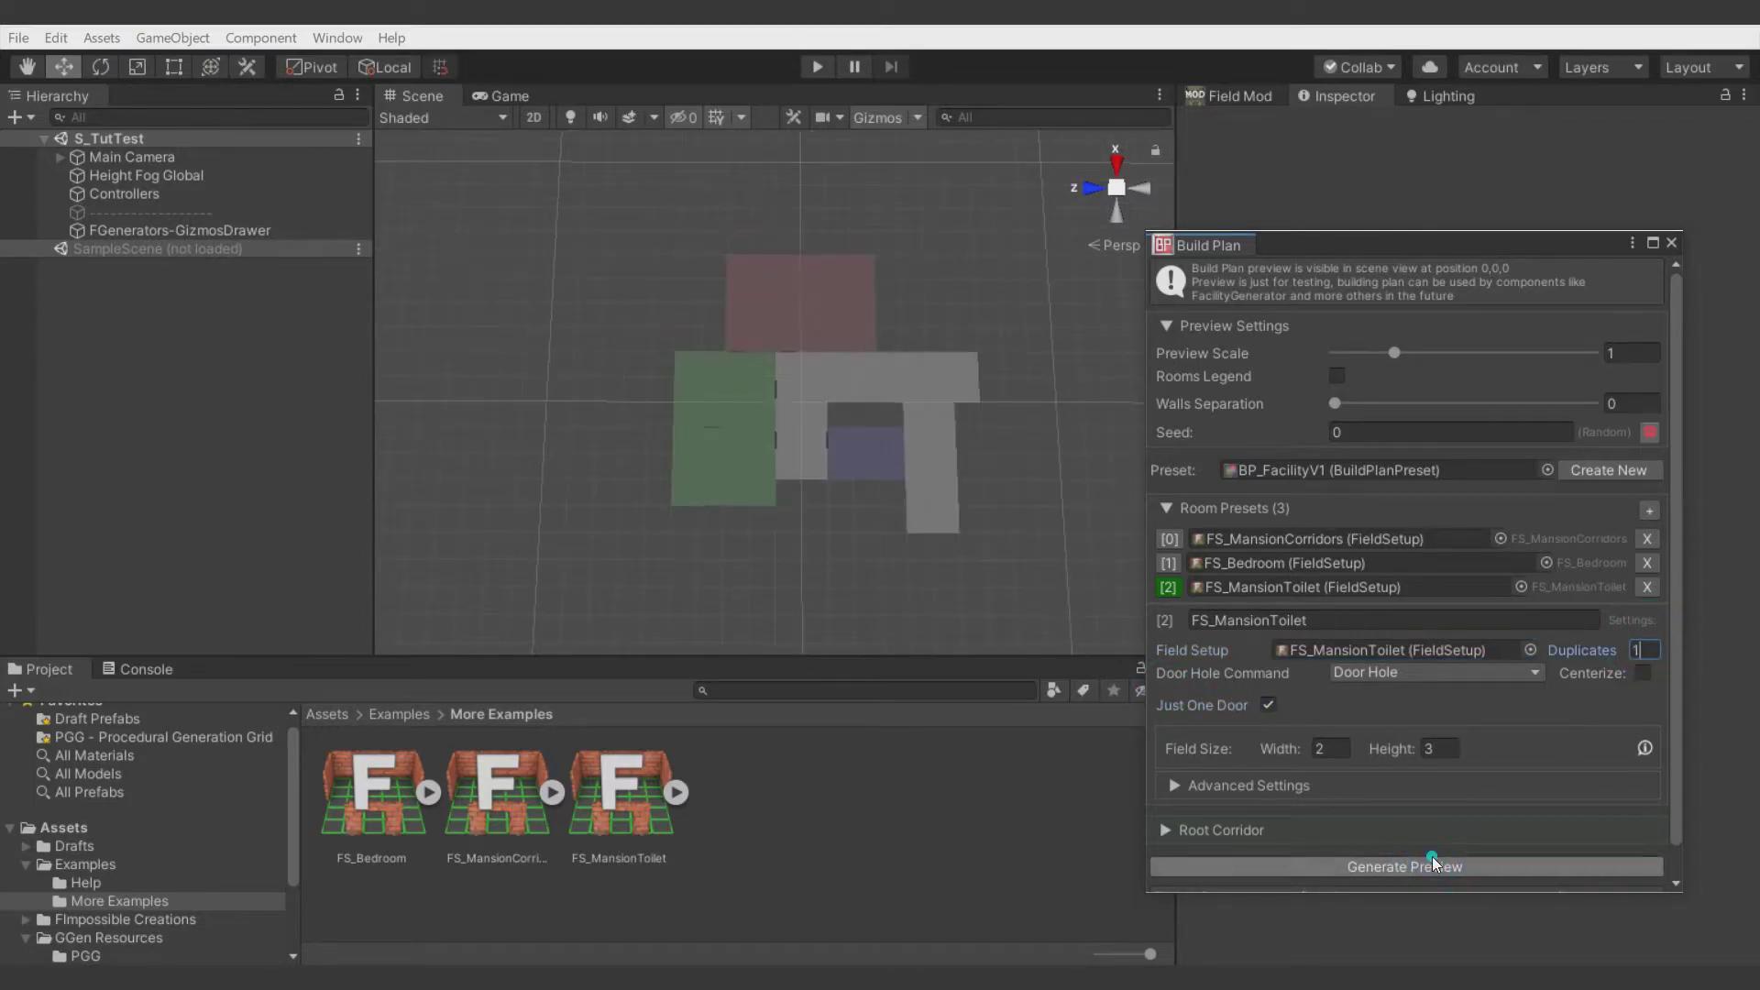
left_click(1433, 859)
left_click(1432, 859)
left_click(1431, 856)
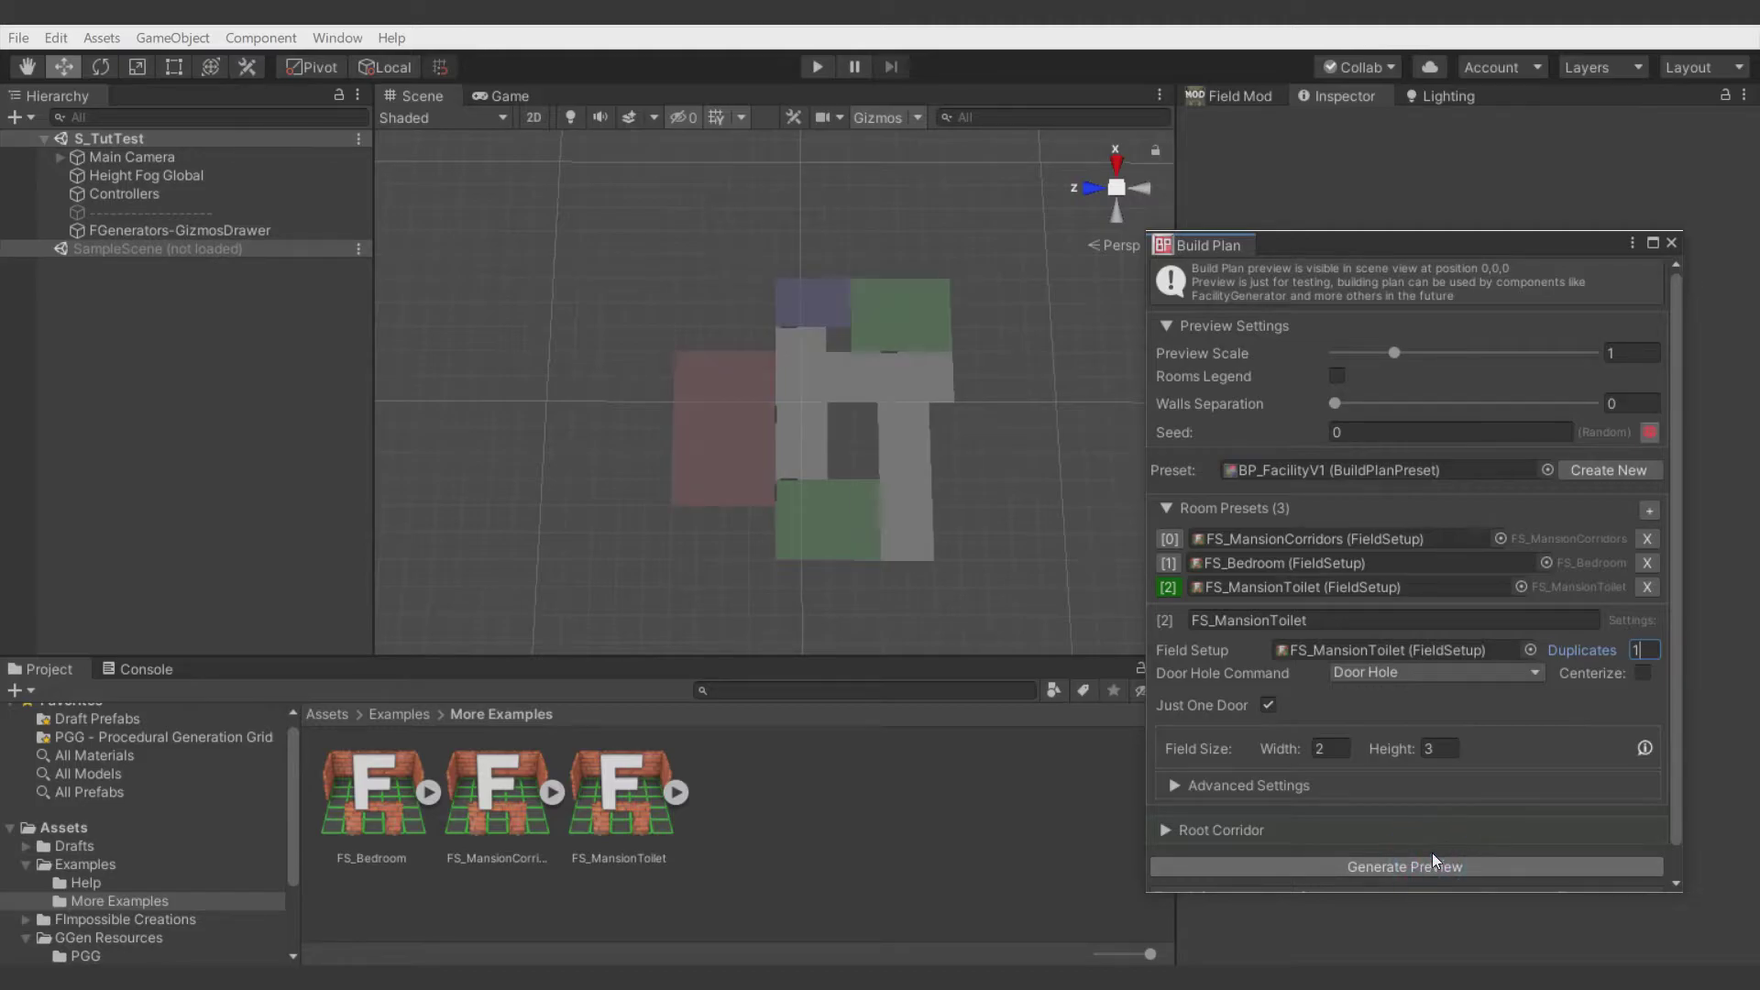
right_click_drag(794, 337, 819, 339)
left_click_drag(819, 340, 828, 349, "alt")
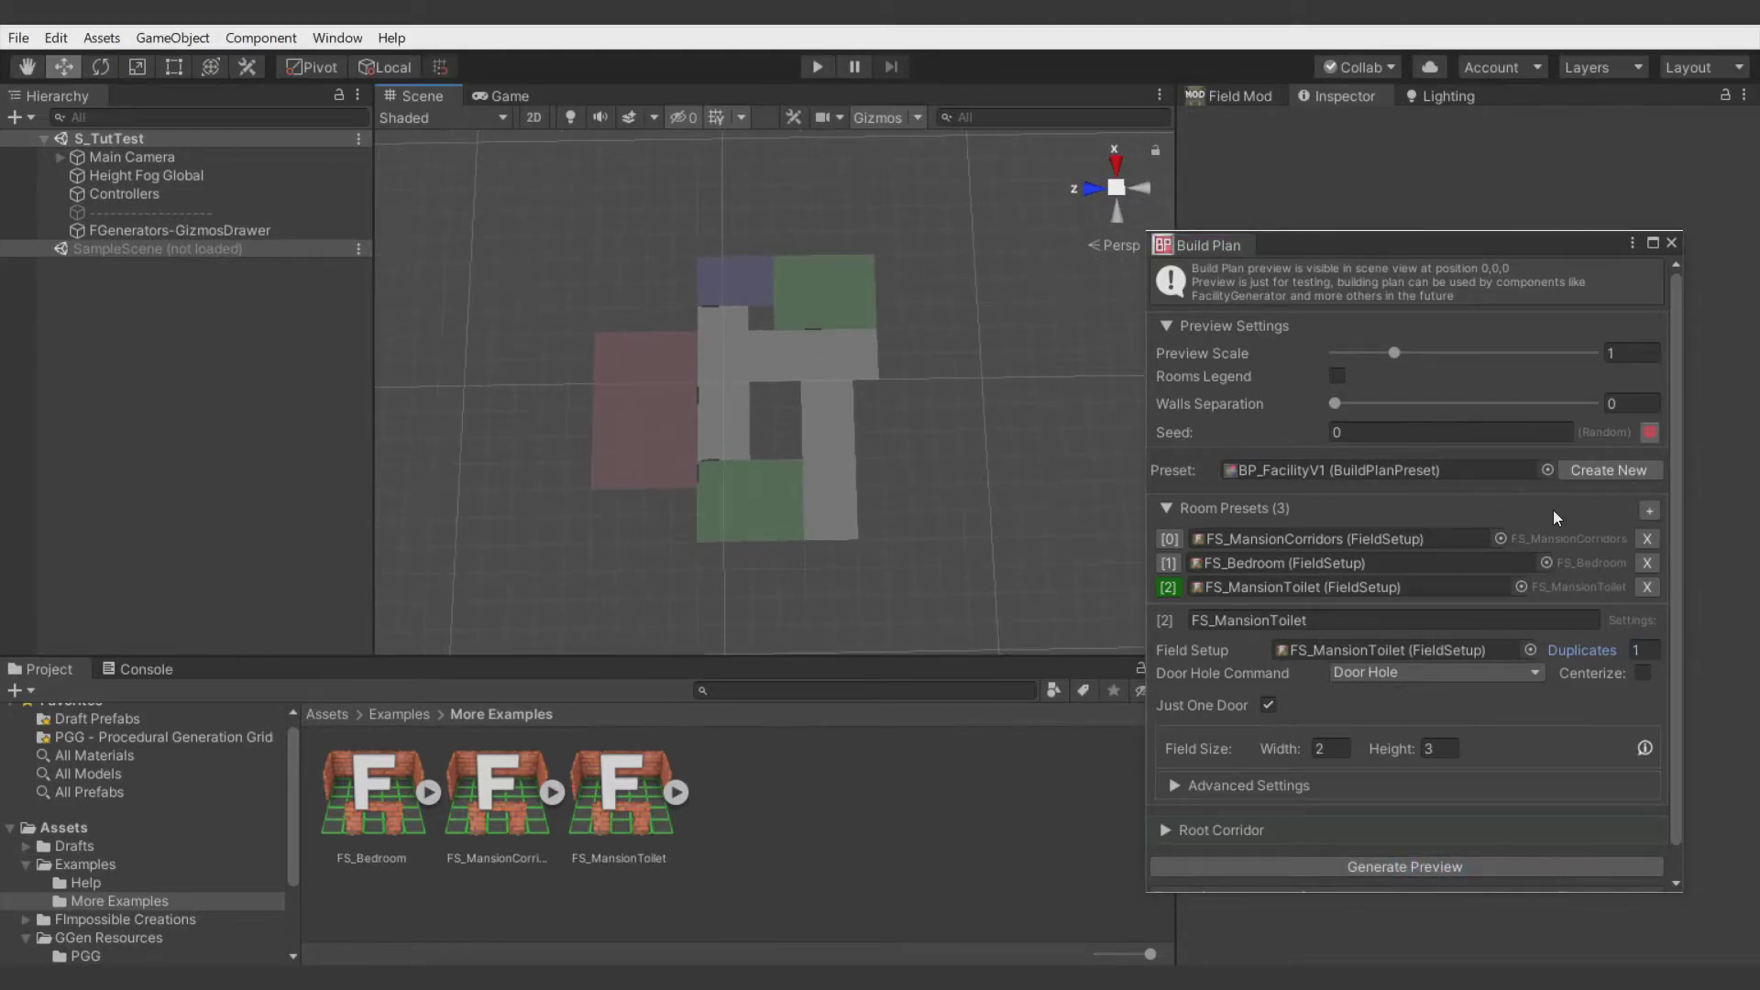
- Add a fourth room preset using FS_MansionCorridors and set its field size to width 4 and height 2
left_click(1650, 510)
left_click(1520, 610)
left_click(1372, 128)
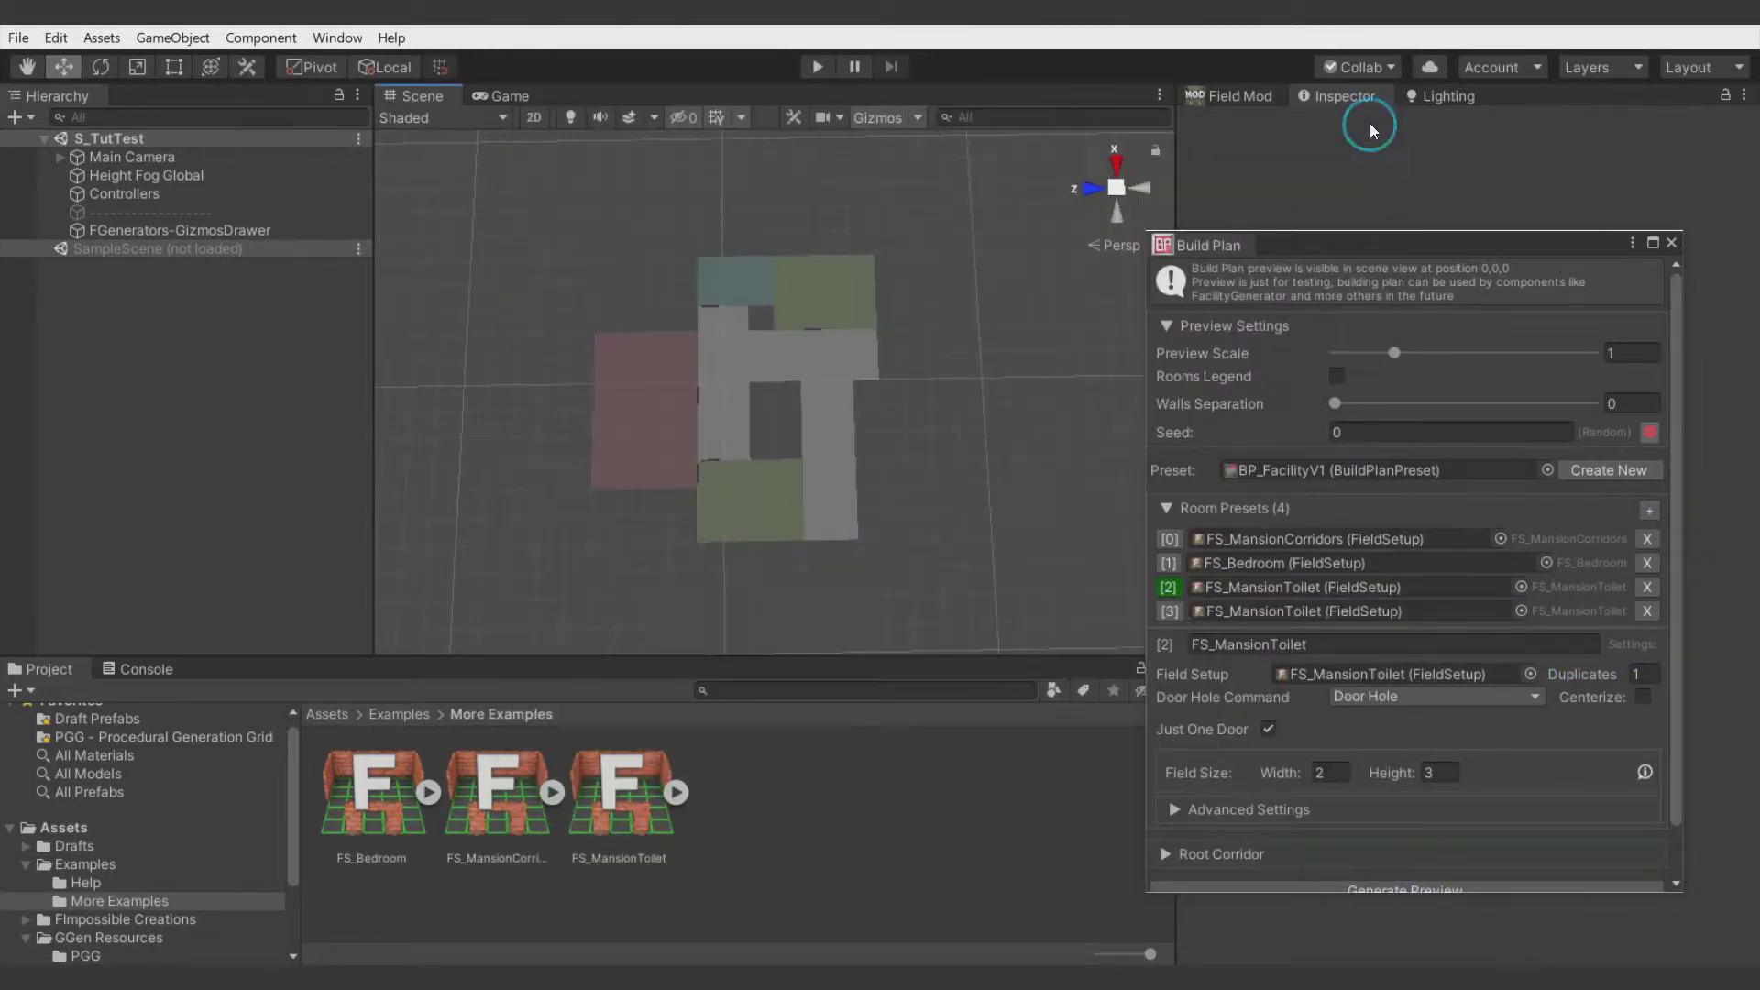
left_click(1354, 587)
left_click_drag(374, 790, 1296, 614)
left_click_drag(620, 789, 1329, 610)
left_click_drag(497, 790, 1348, 610)
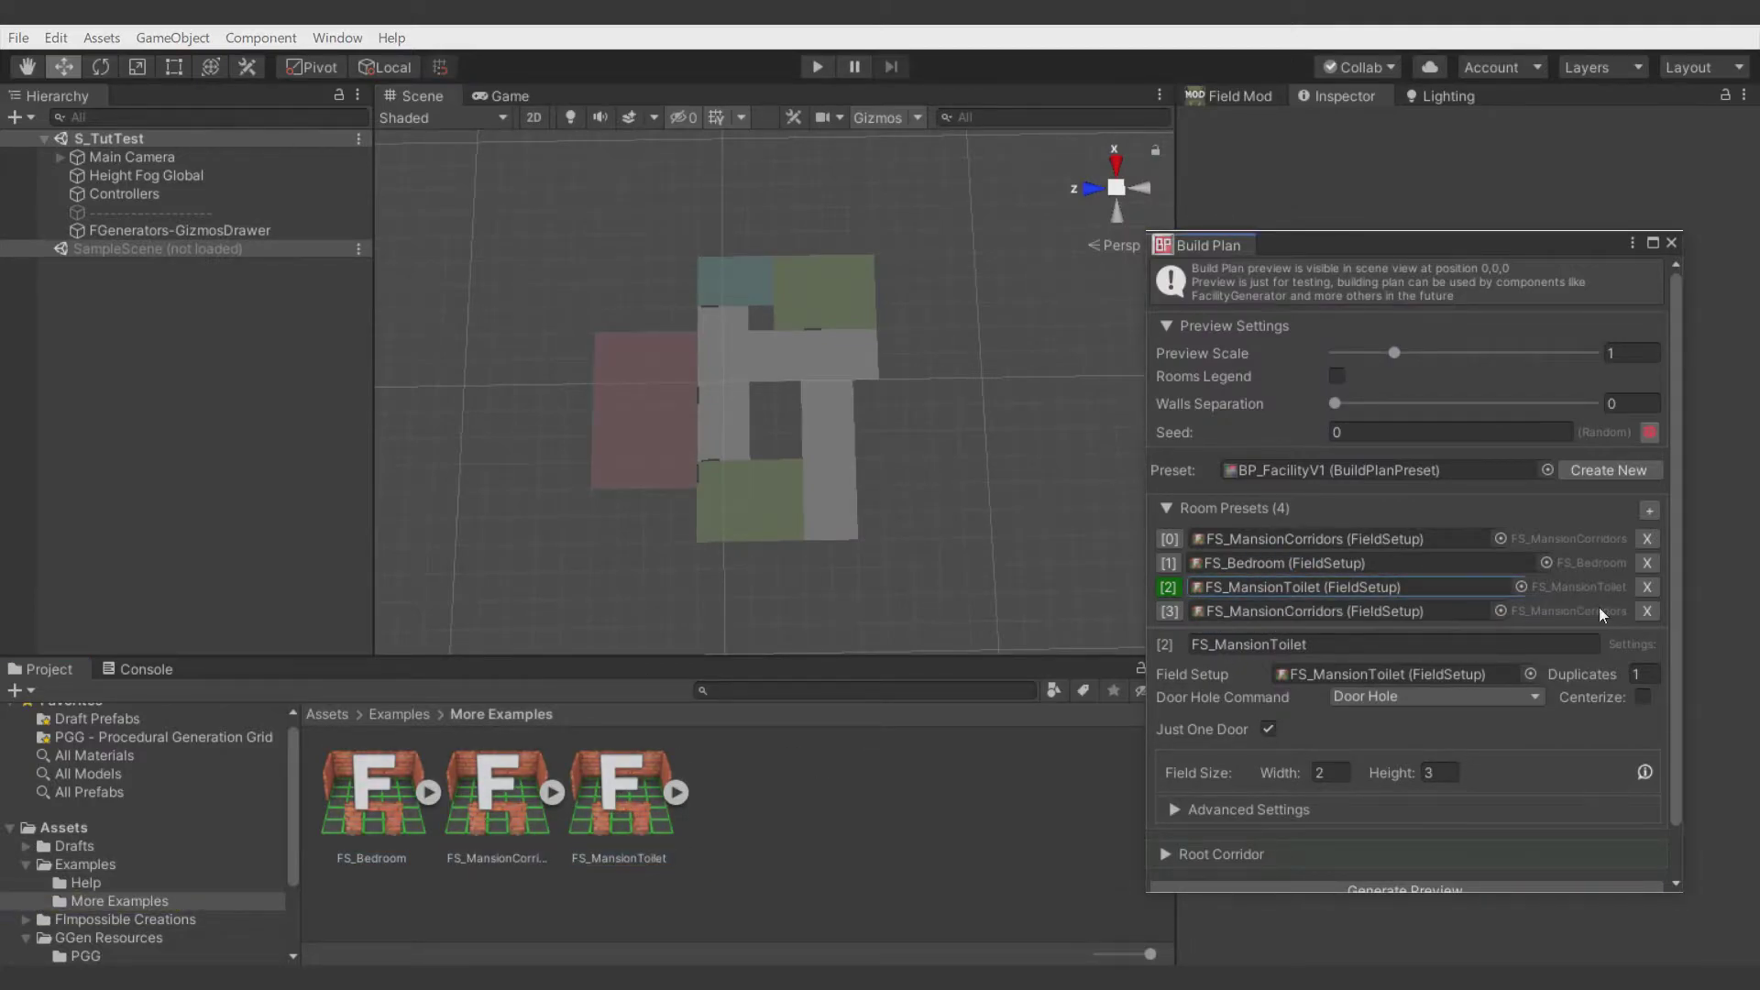
left_click(1169, 611)
left_click(1640, 669)
- Add two more FS_MansionCorridors room presets, entering a size of 5 for the fifth and width 3, height 7 for the sixth
left_click(1650, 509)
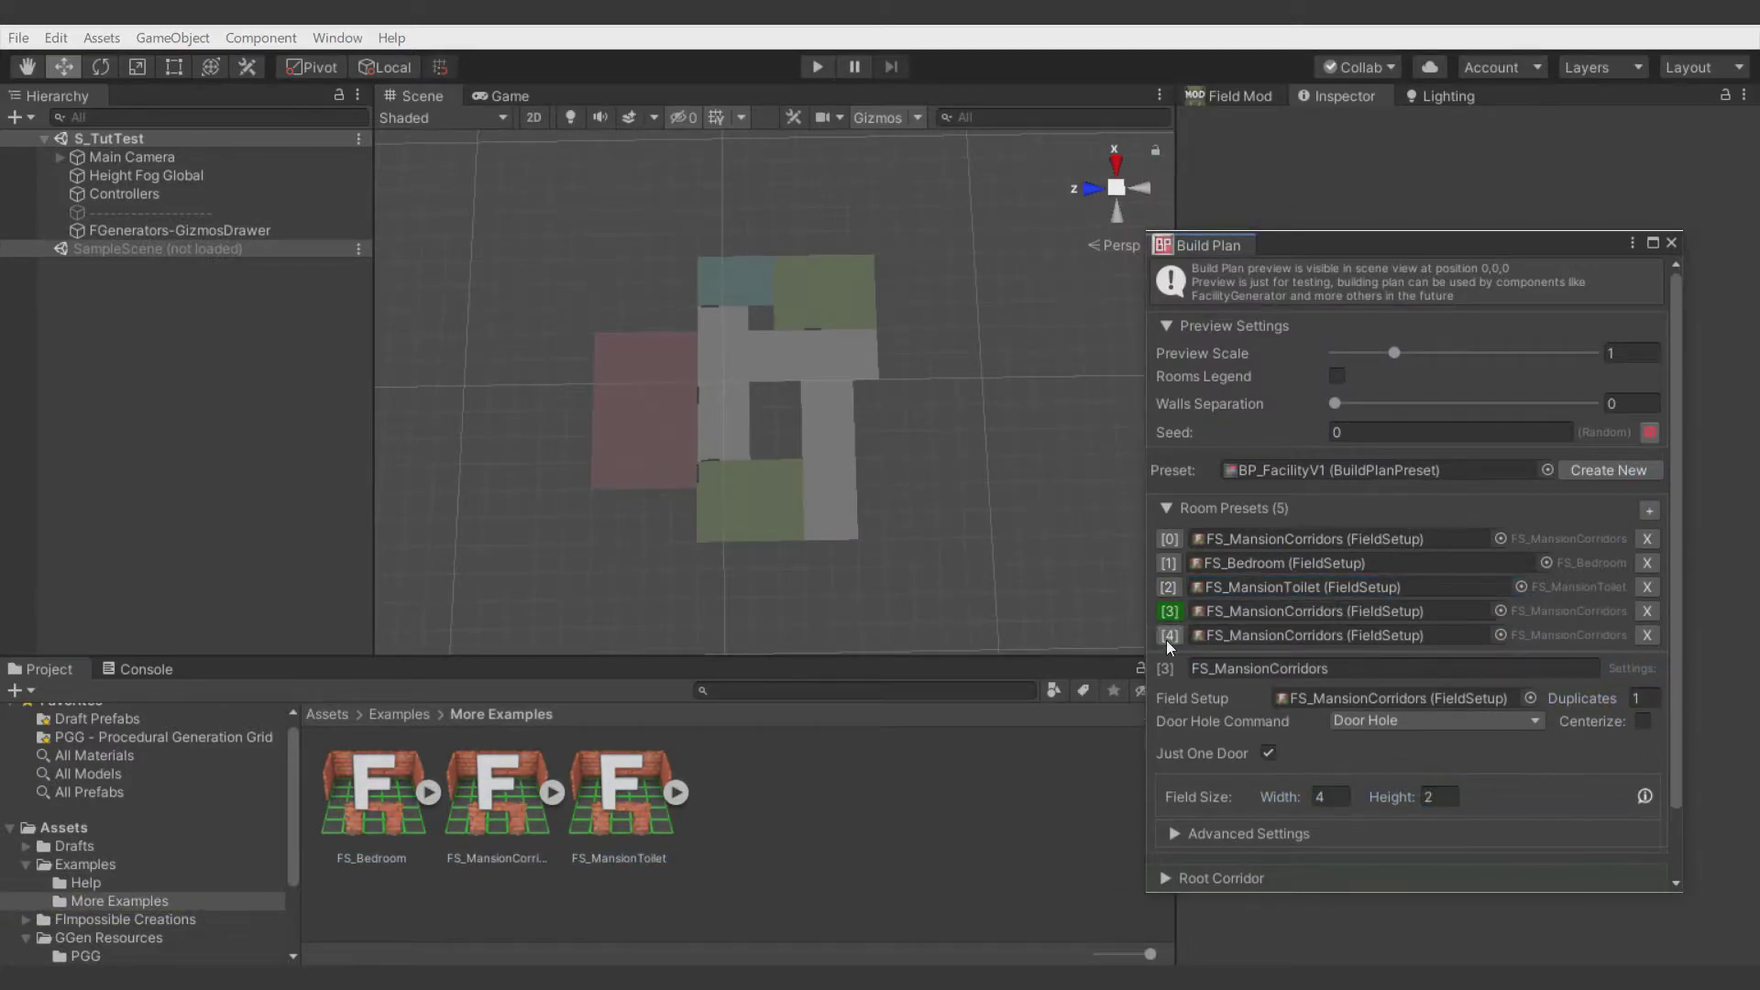
type("5")
left_click(1647, 512)
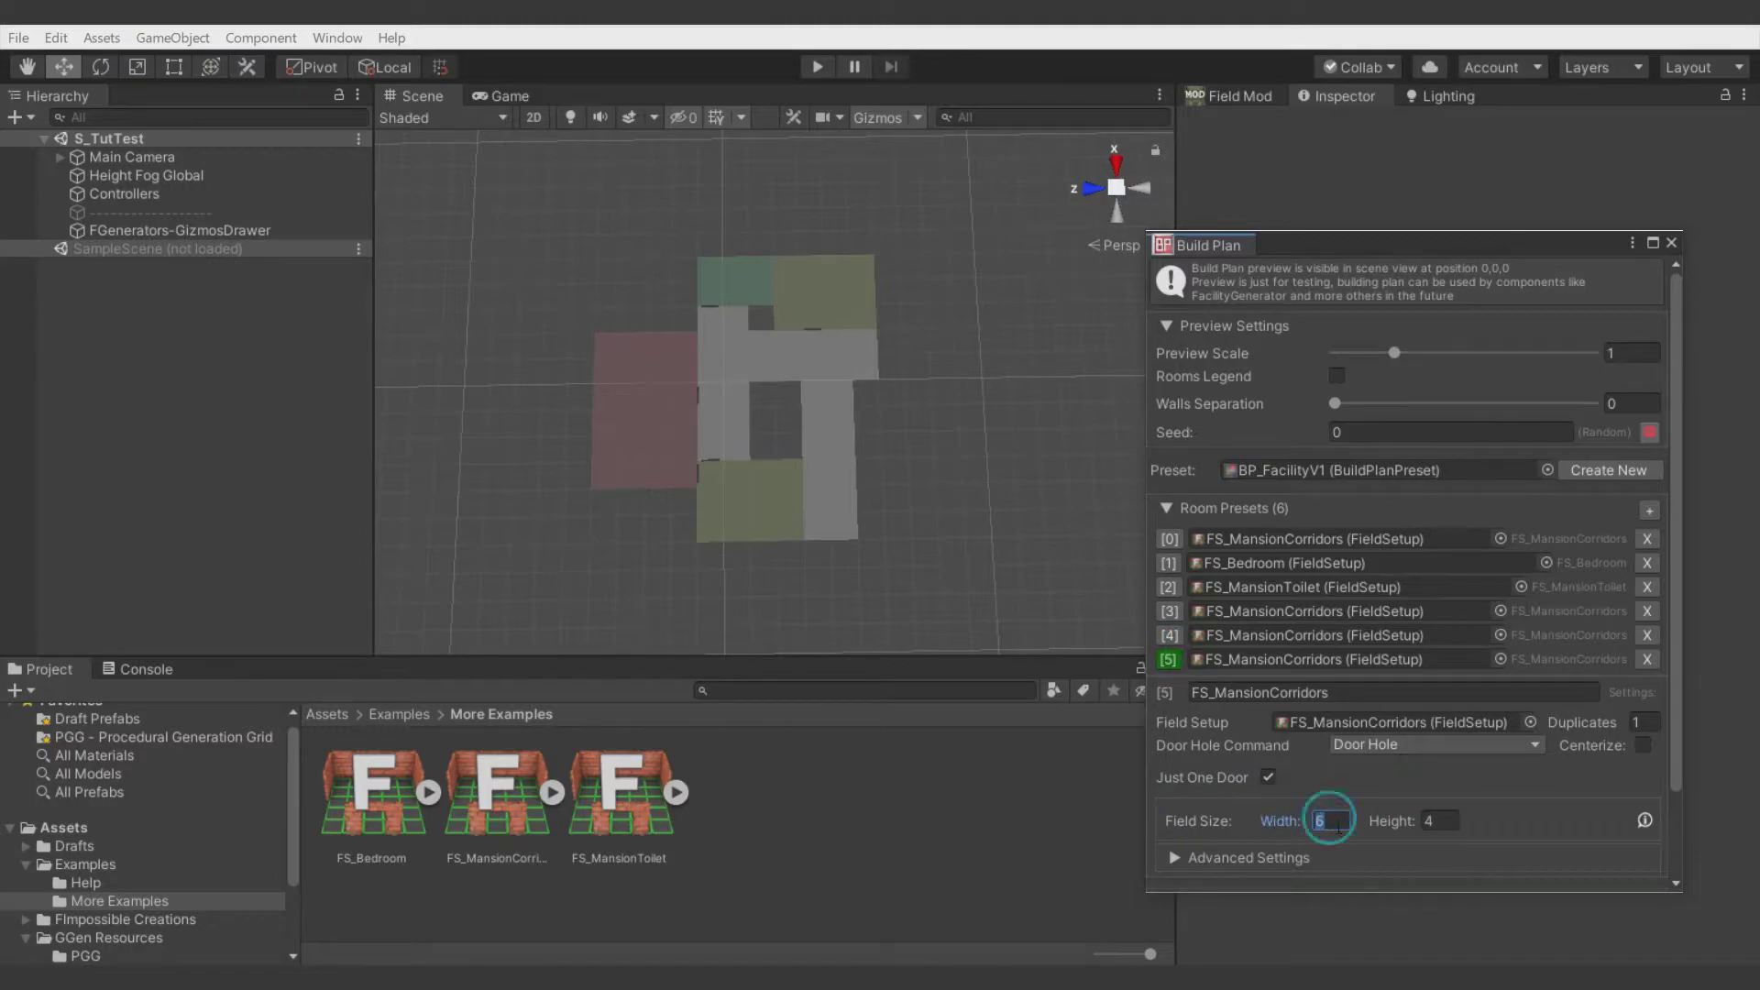
type("7")
- Regenerate the layout preview repeatedly with all six room presets
scroll(1448, 826, "down", 3)
left_click(1363, 826)
left_click(1377, 829)
left_click(1390, 833)
left_click(1389, 831)
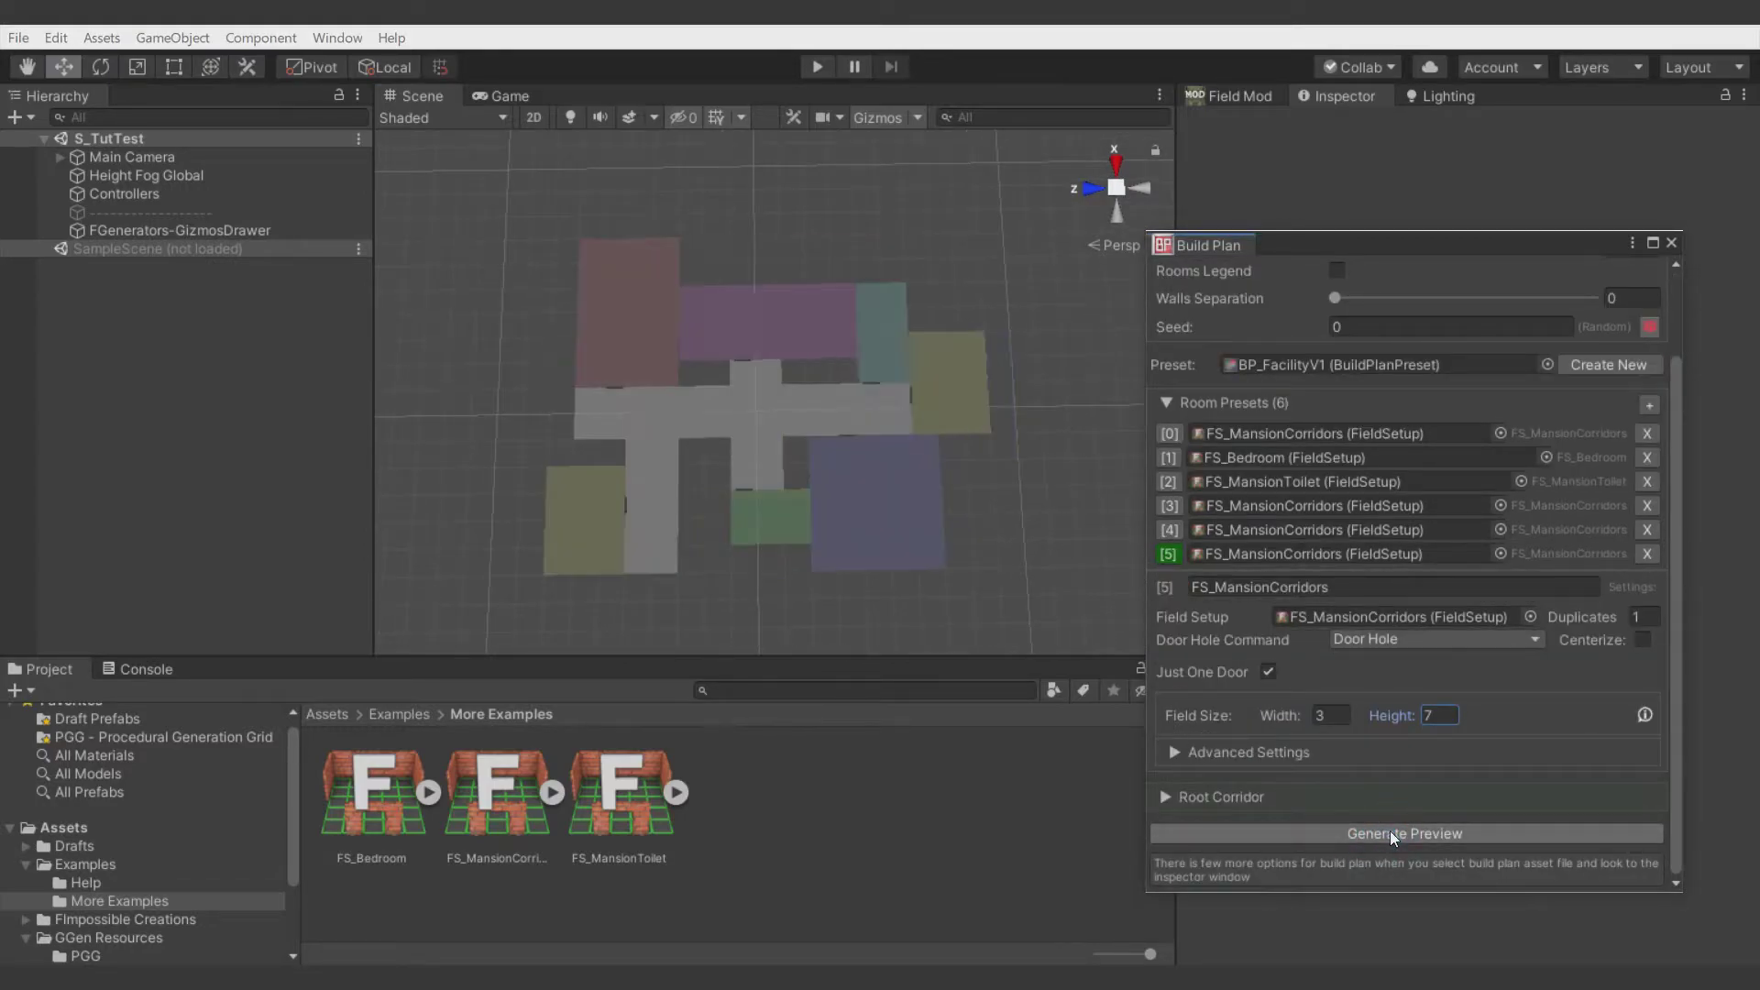
left_click(1390, 831)
left_click(1389, 830)
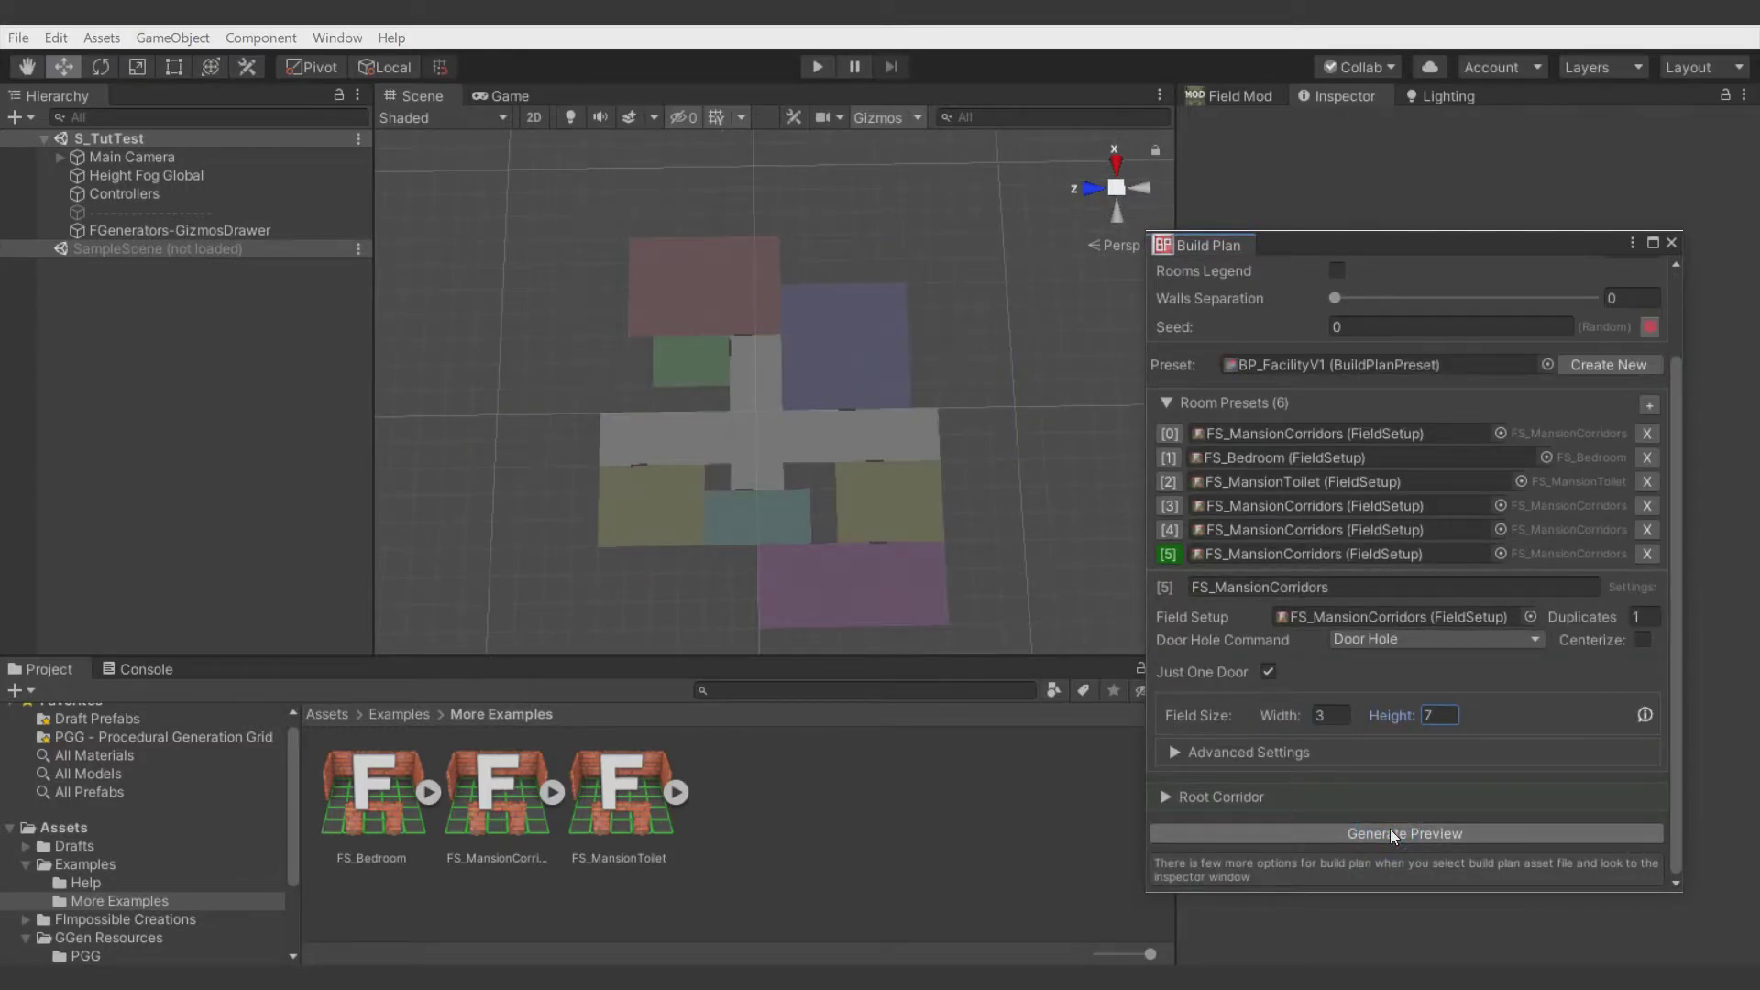
left_click(1389, 829)
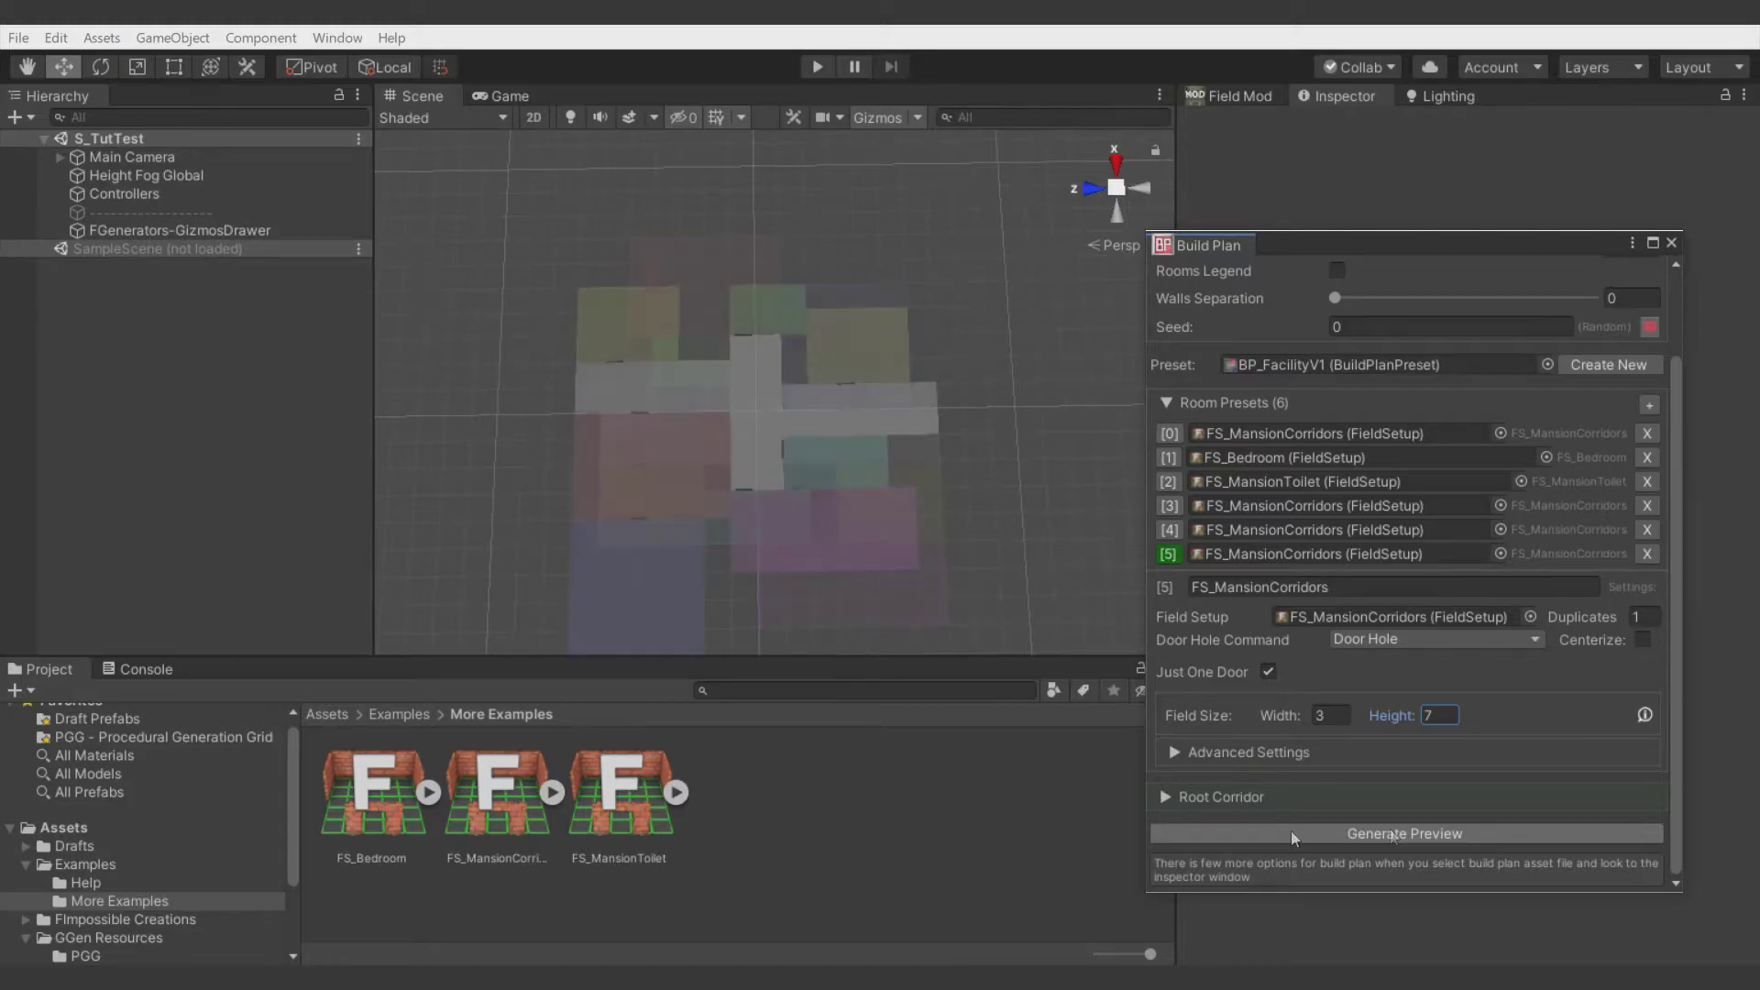
- Close the Build Plan window, then create an empty GameObject with a Building Plan Generator component
middle_click(1227, 243)
left_click(172, 38)
left_click(205, 71)
left_click(1405, 304)
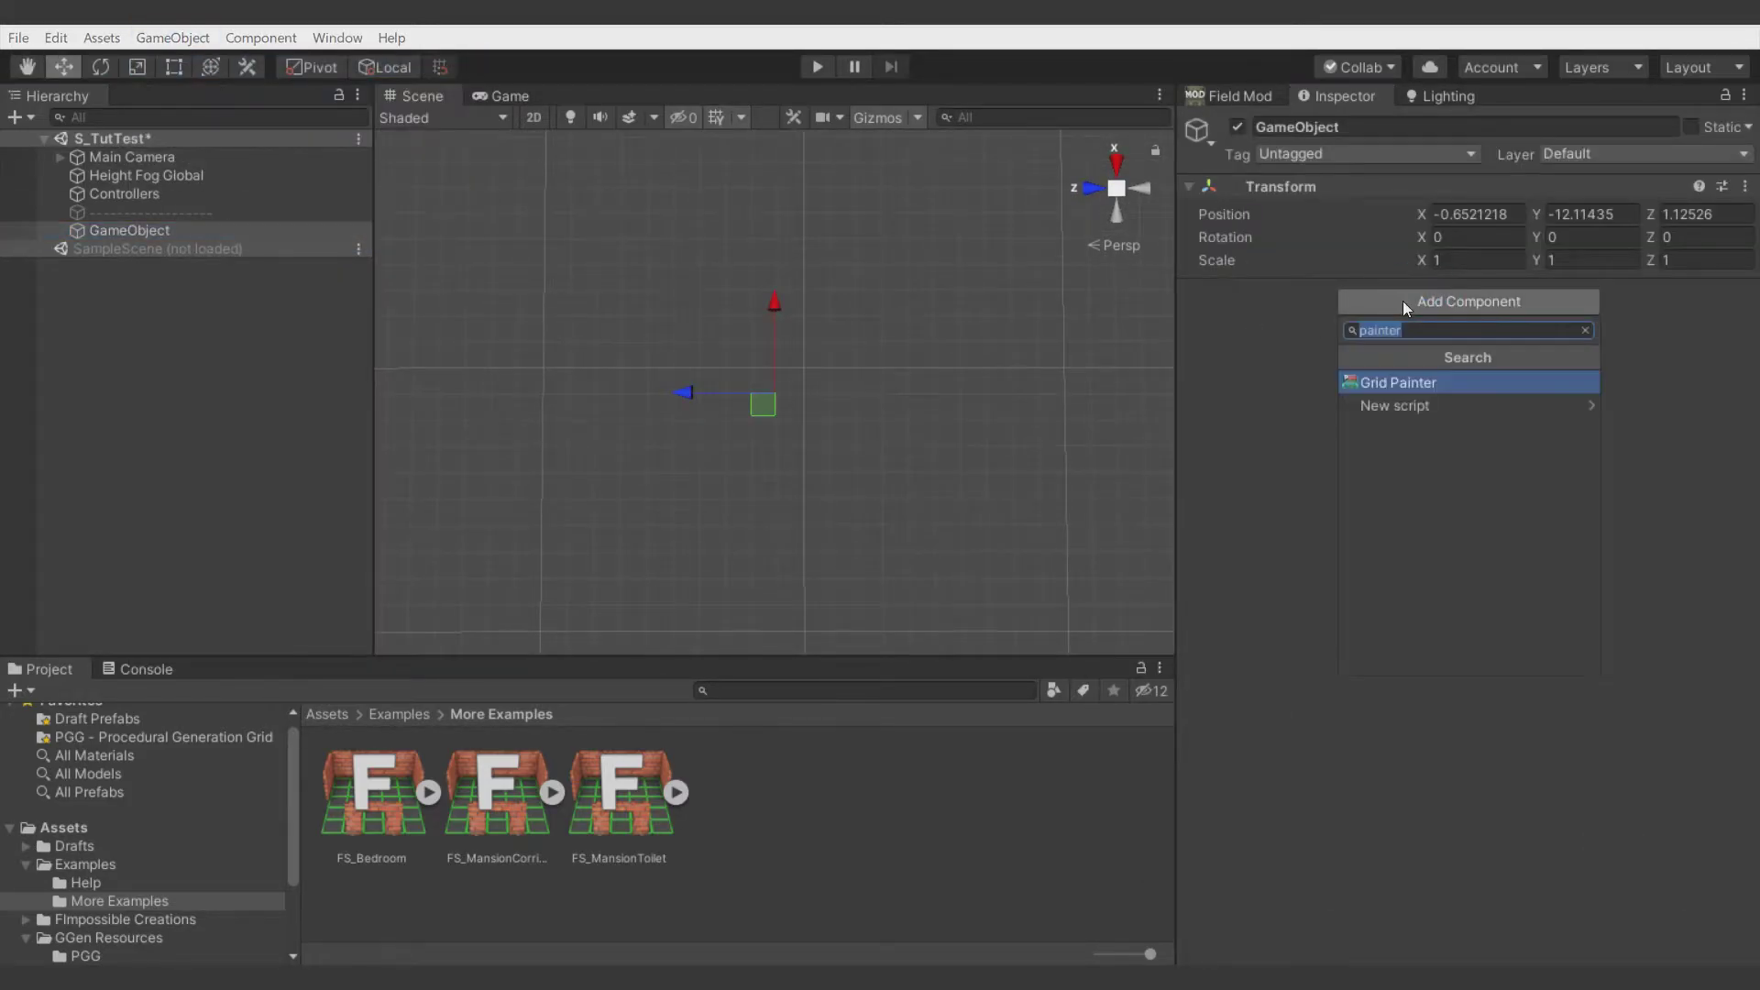
type("build")
key("Return")
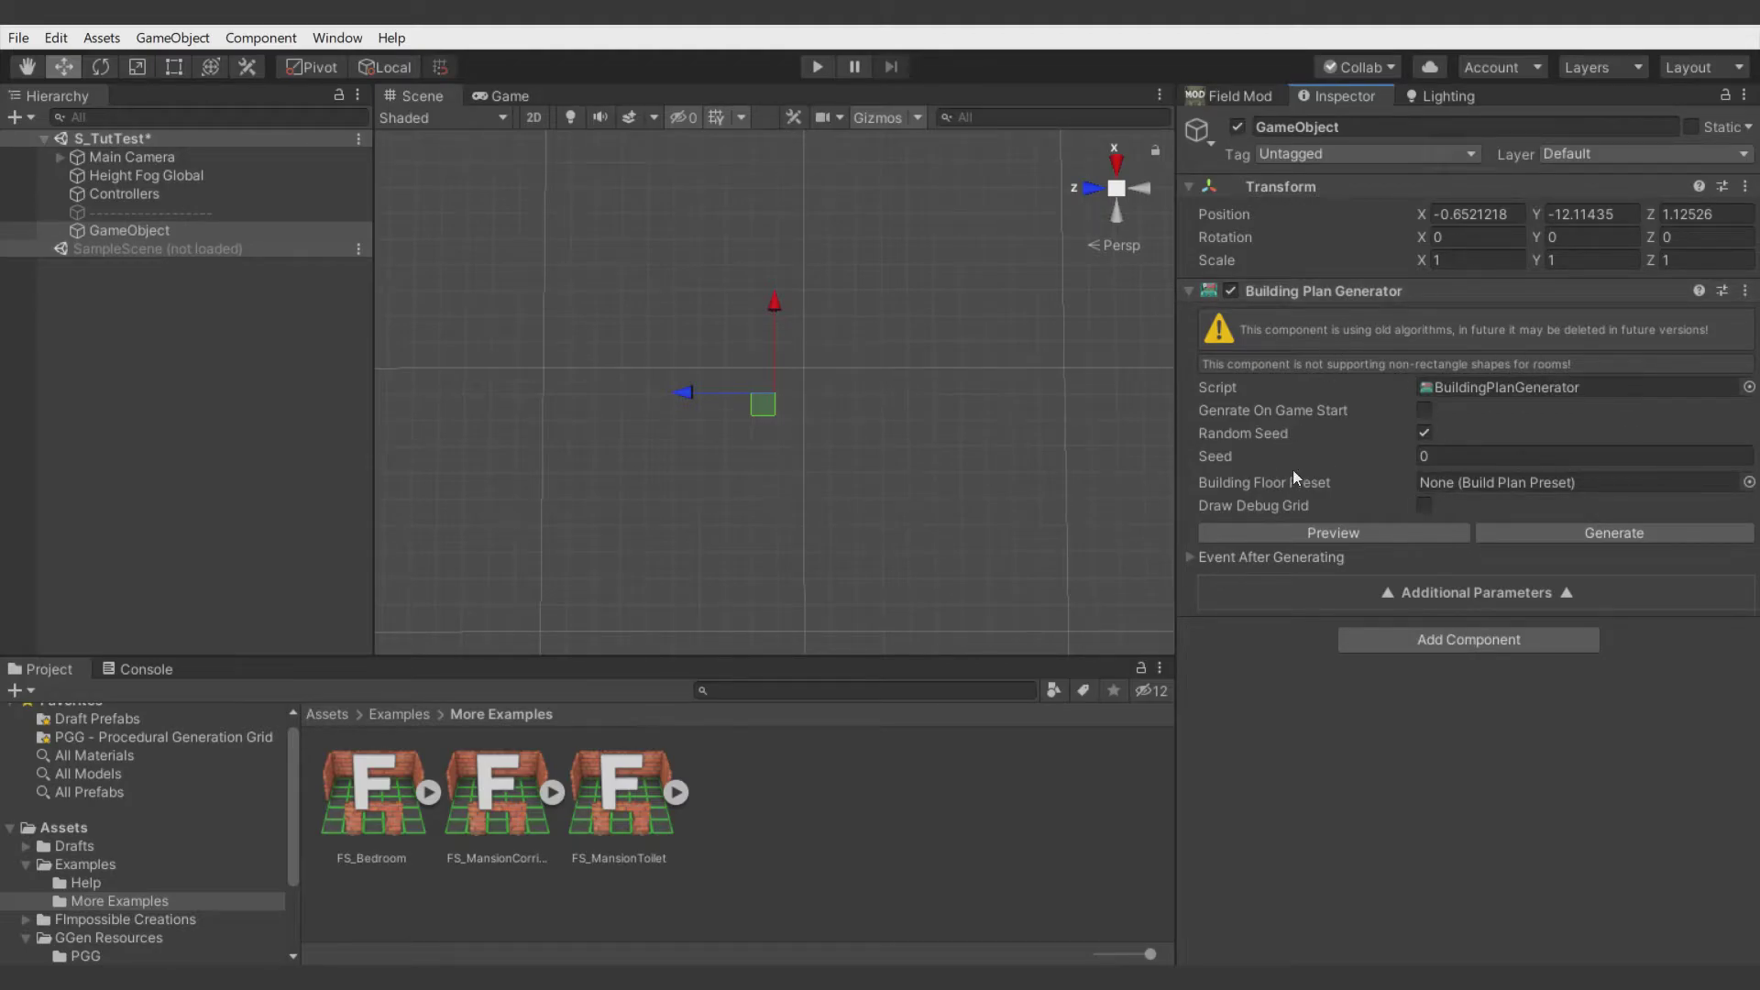
- Assign BP_FacilityV1 as the generator's building floor preset and reset the GameObject's transform
left_click(1749, 484)
double_click(573, 226)
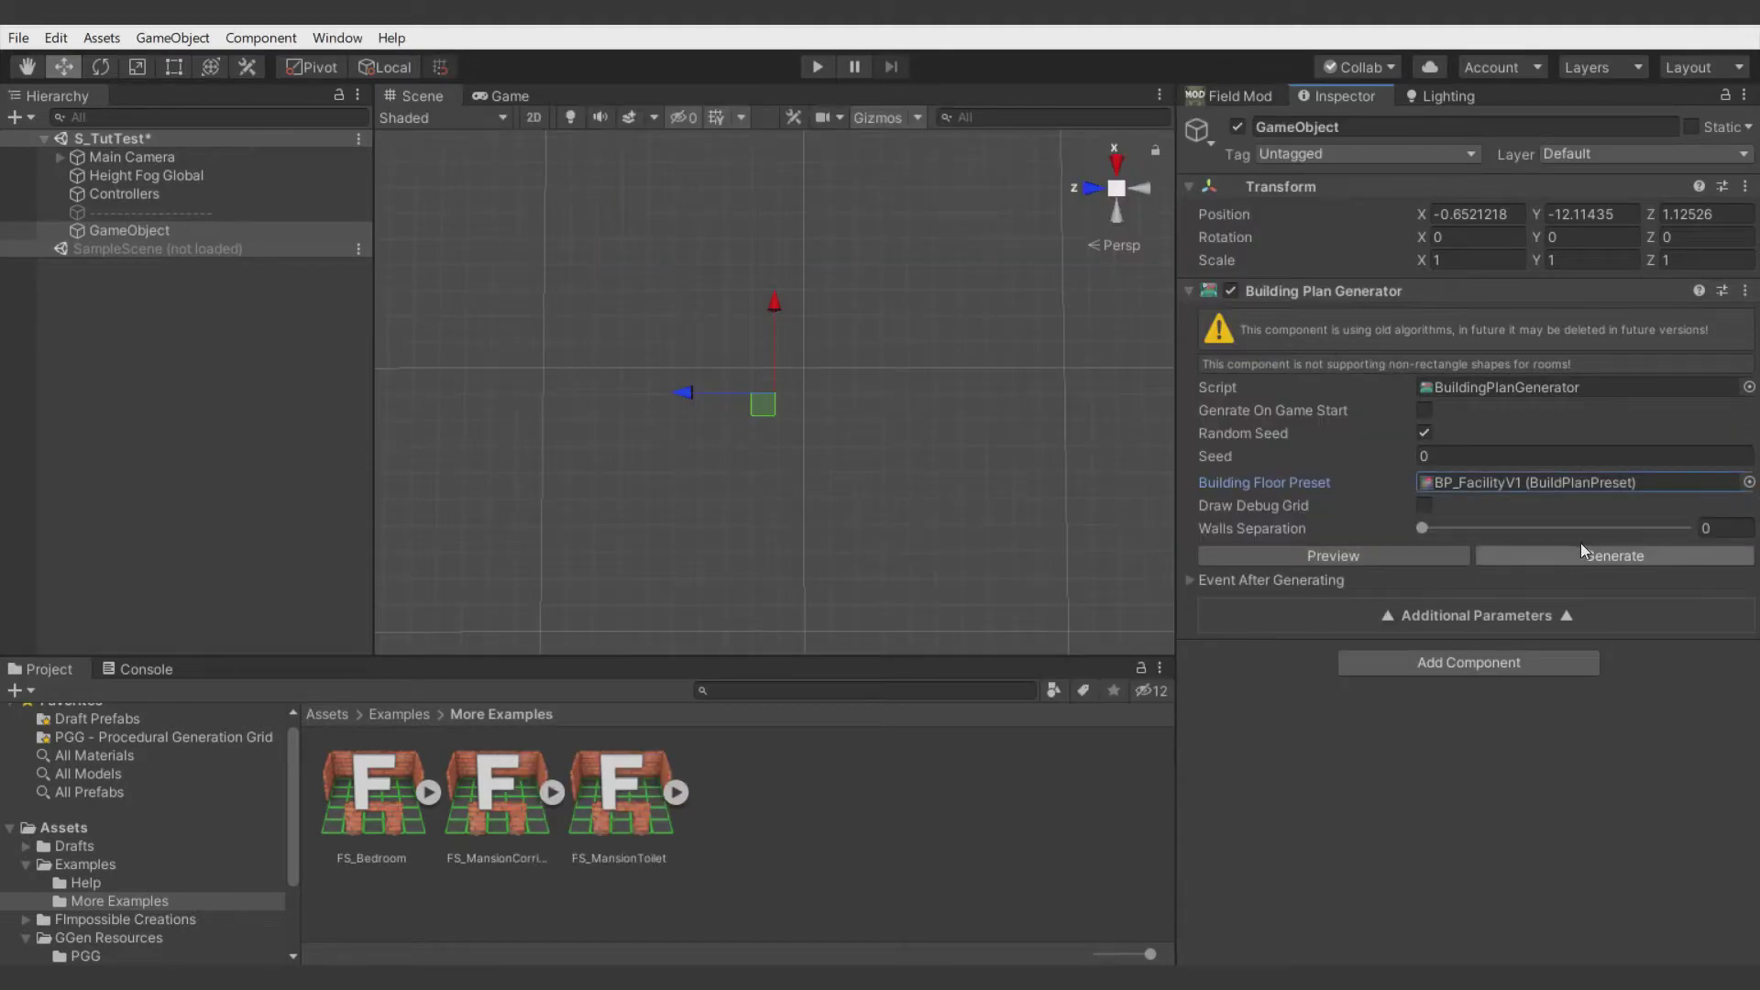
left_click(1744, 186)
left_click(1712, 212)
left_click_drag(1103, 381, 954, 452, "alt")
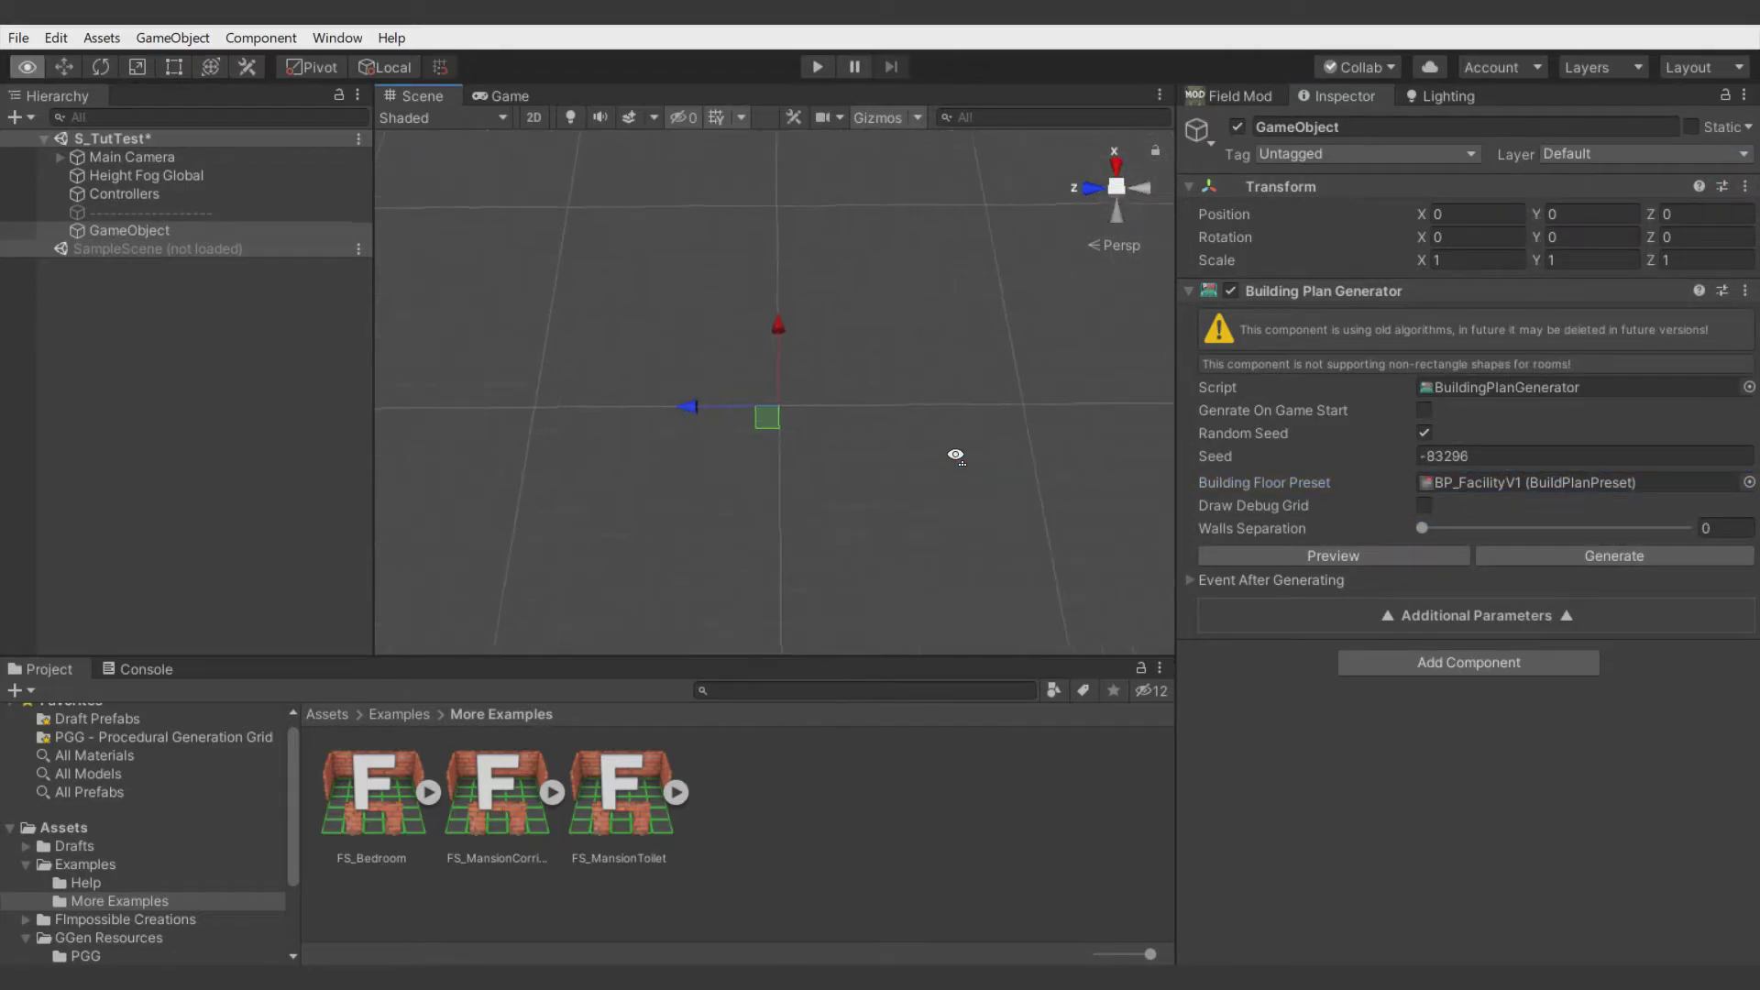
- Generate the interior with Draw Debug Grid enabled on the Building Plan Generator, and hide the scene gizmos
left_click(1423, 505)
right_click_drag(880, 463, 878, 495)
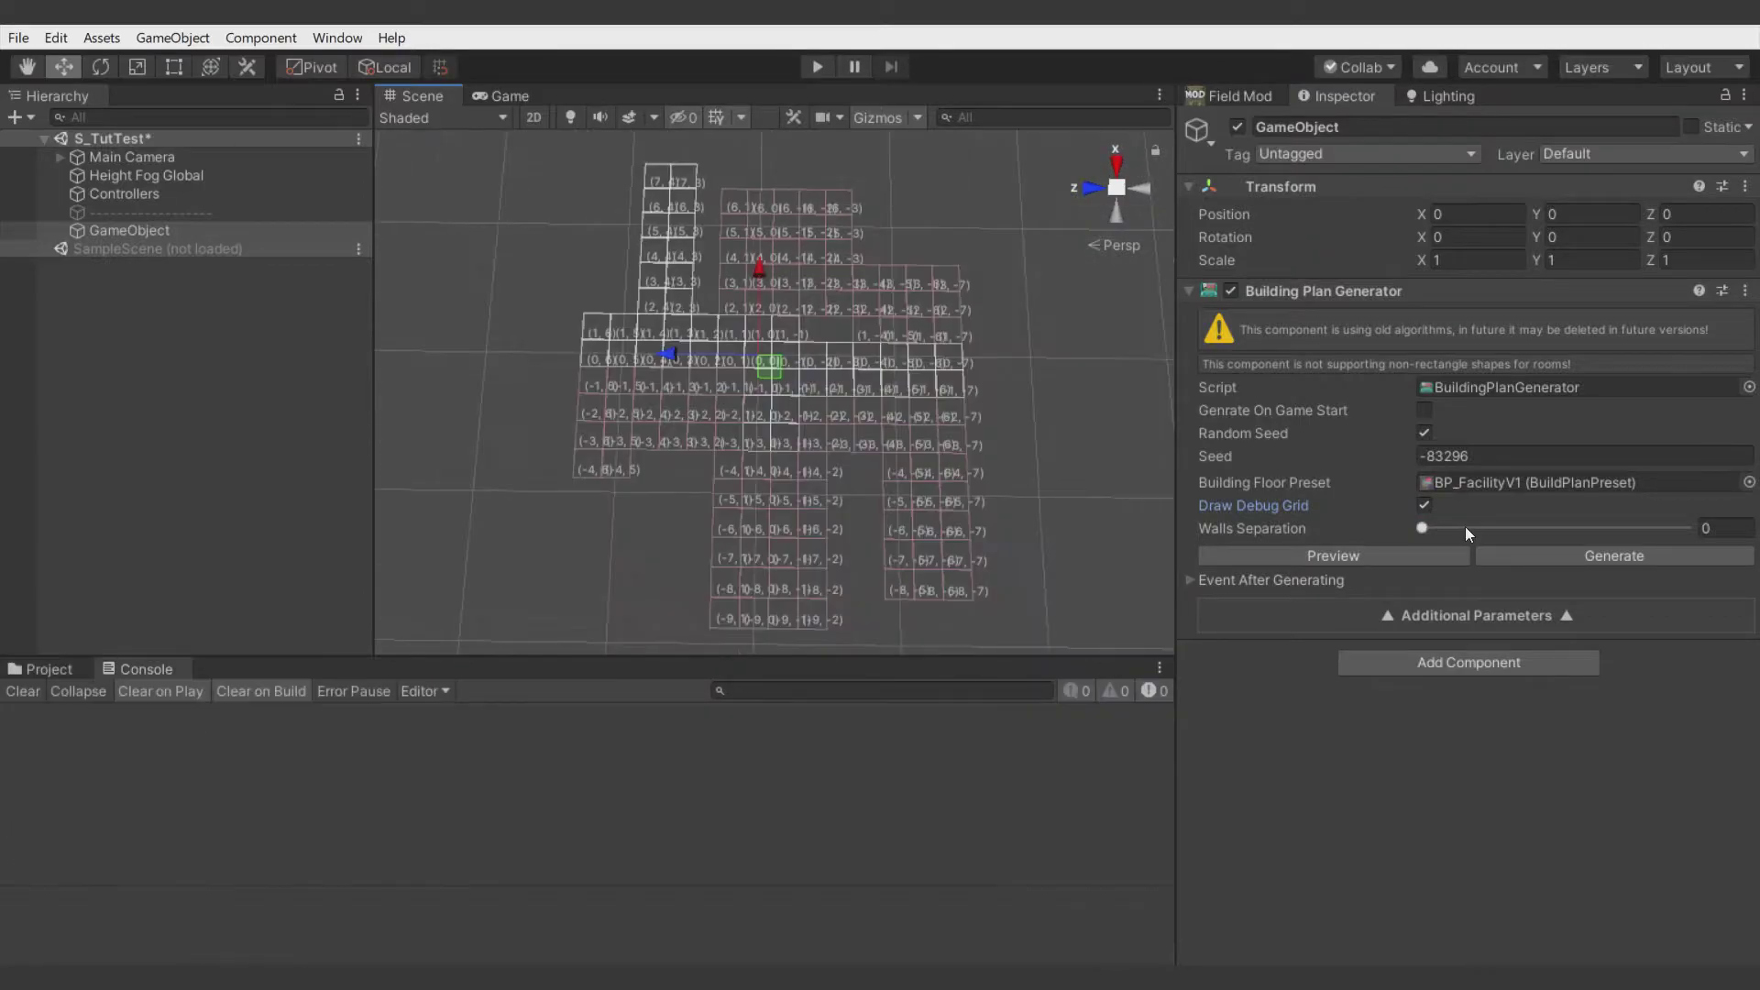
left_click(1527, 552)
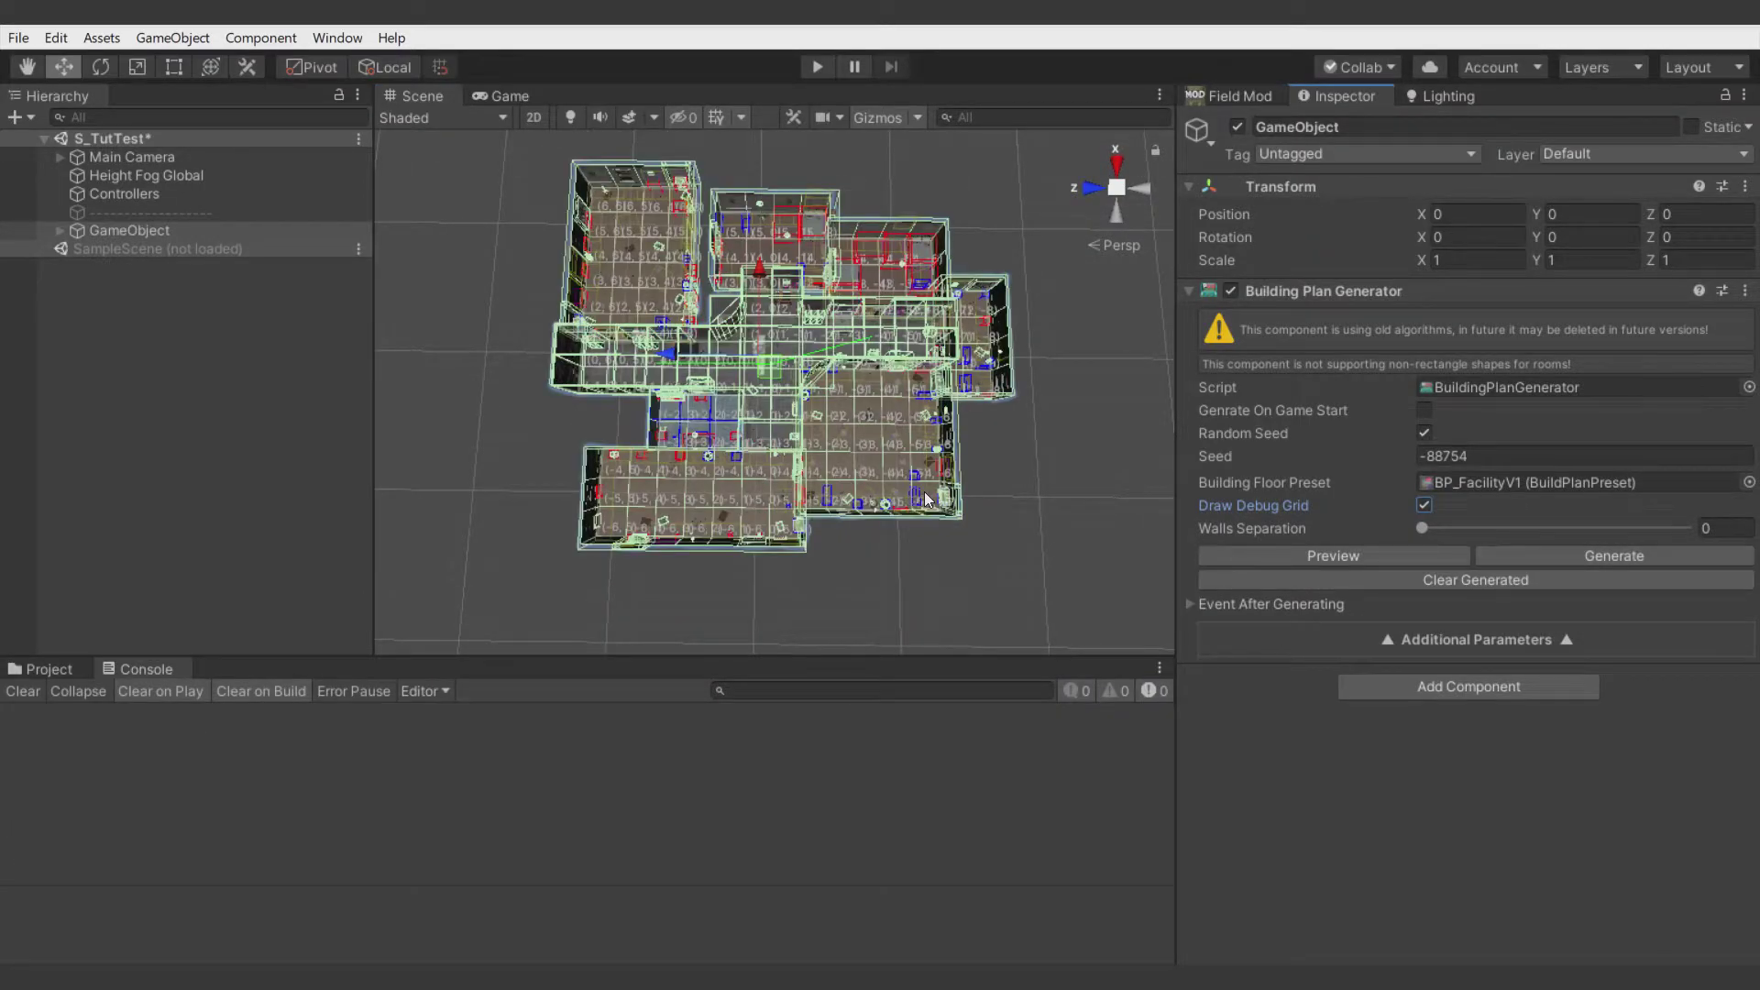
left_click(887, 111)
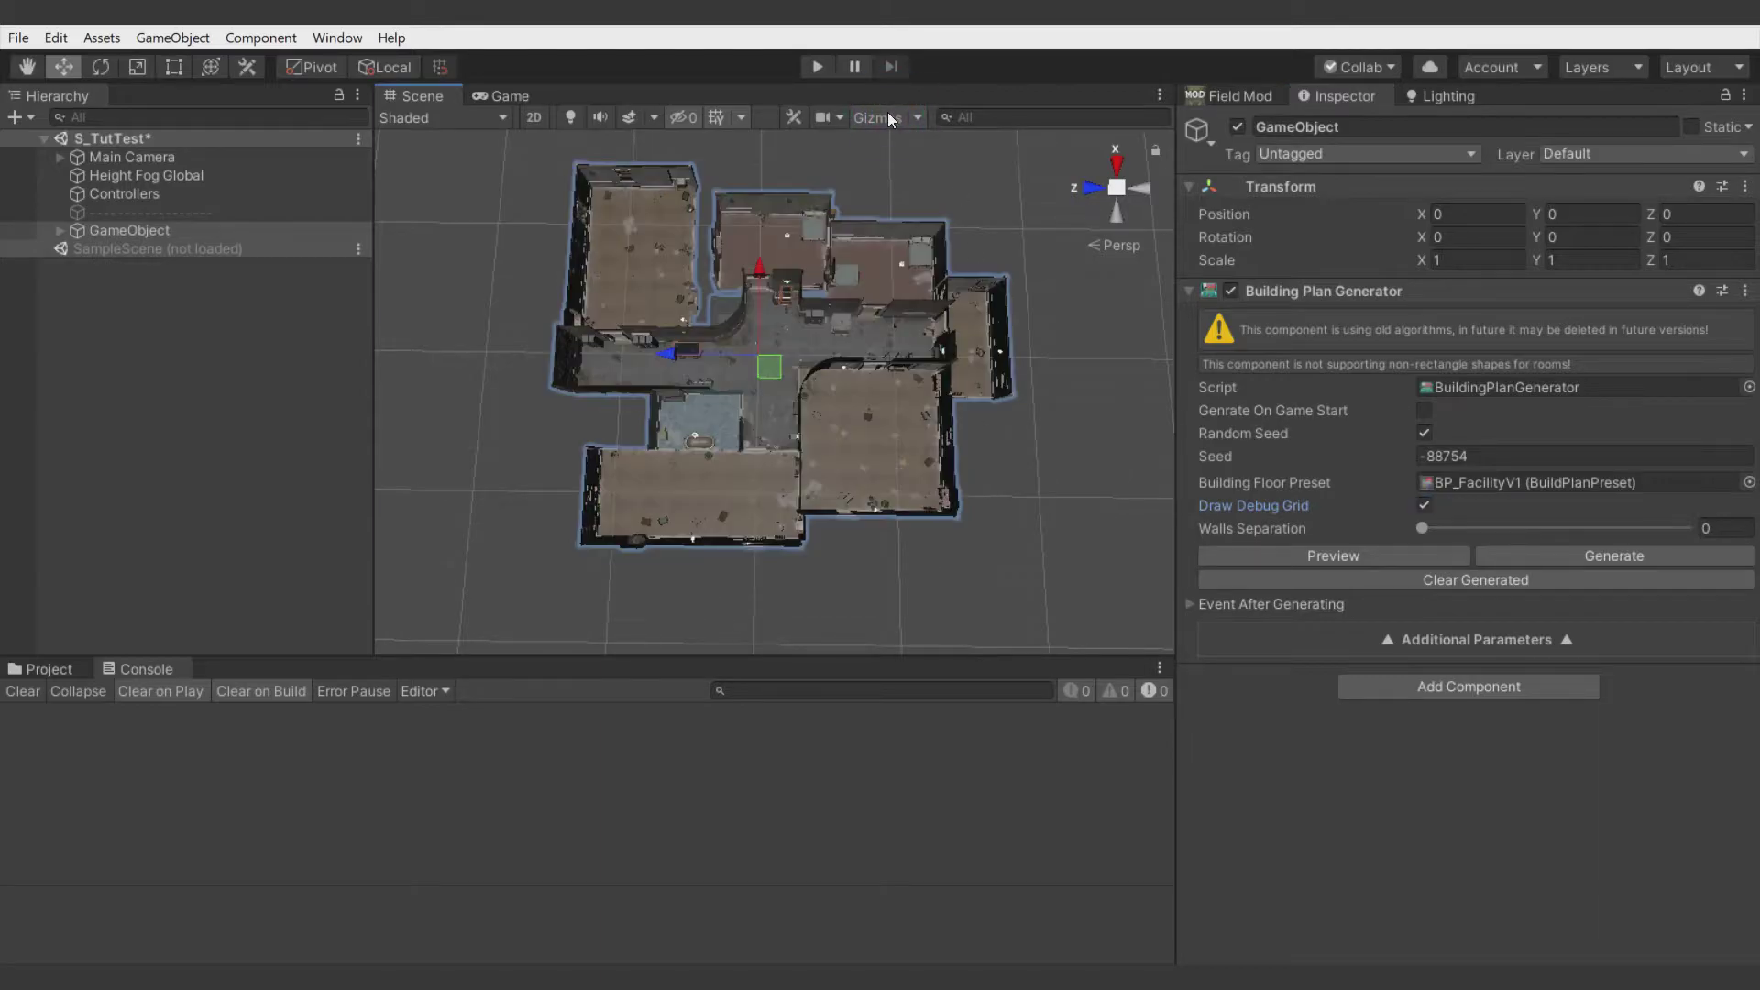
- Set the root corridor's field setup to FS_MansionCorridors in the BP_FacilityV1 build plan and close the plan window
double_click(1527, 482)
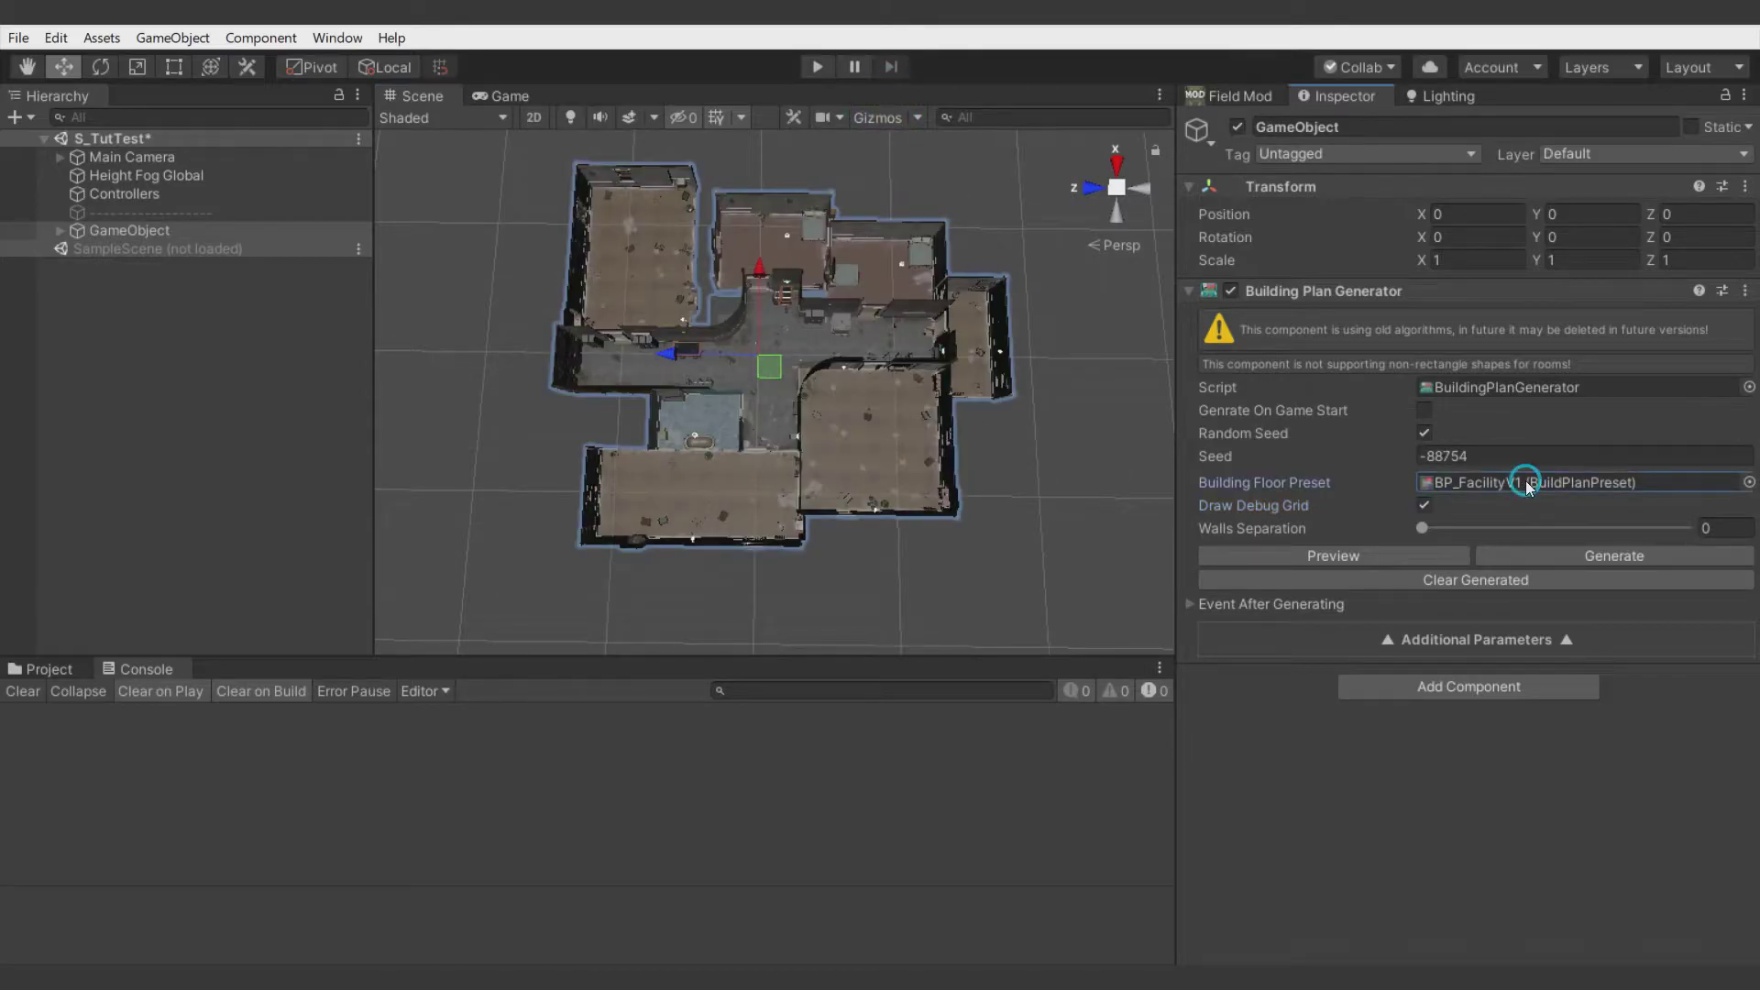
scroll(1234, 812, "down", 5)
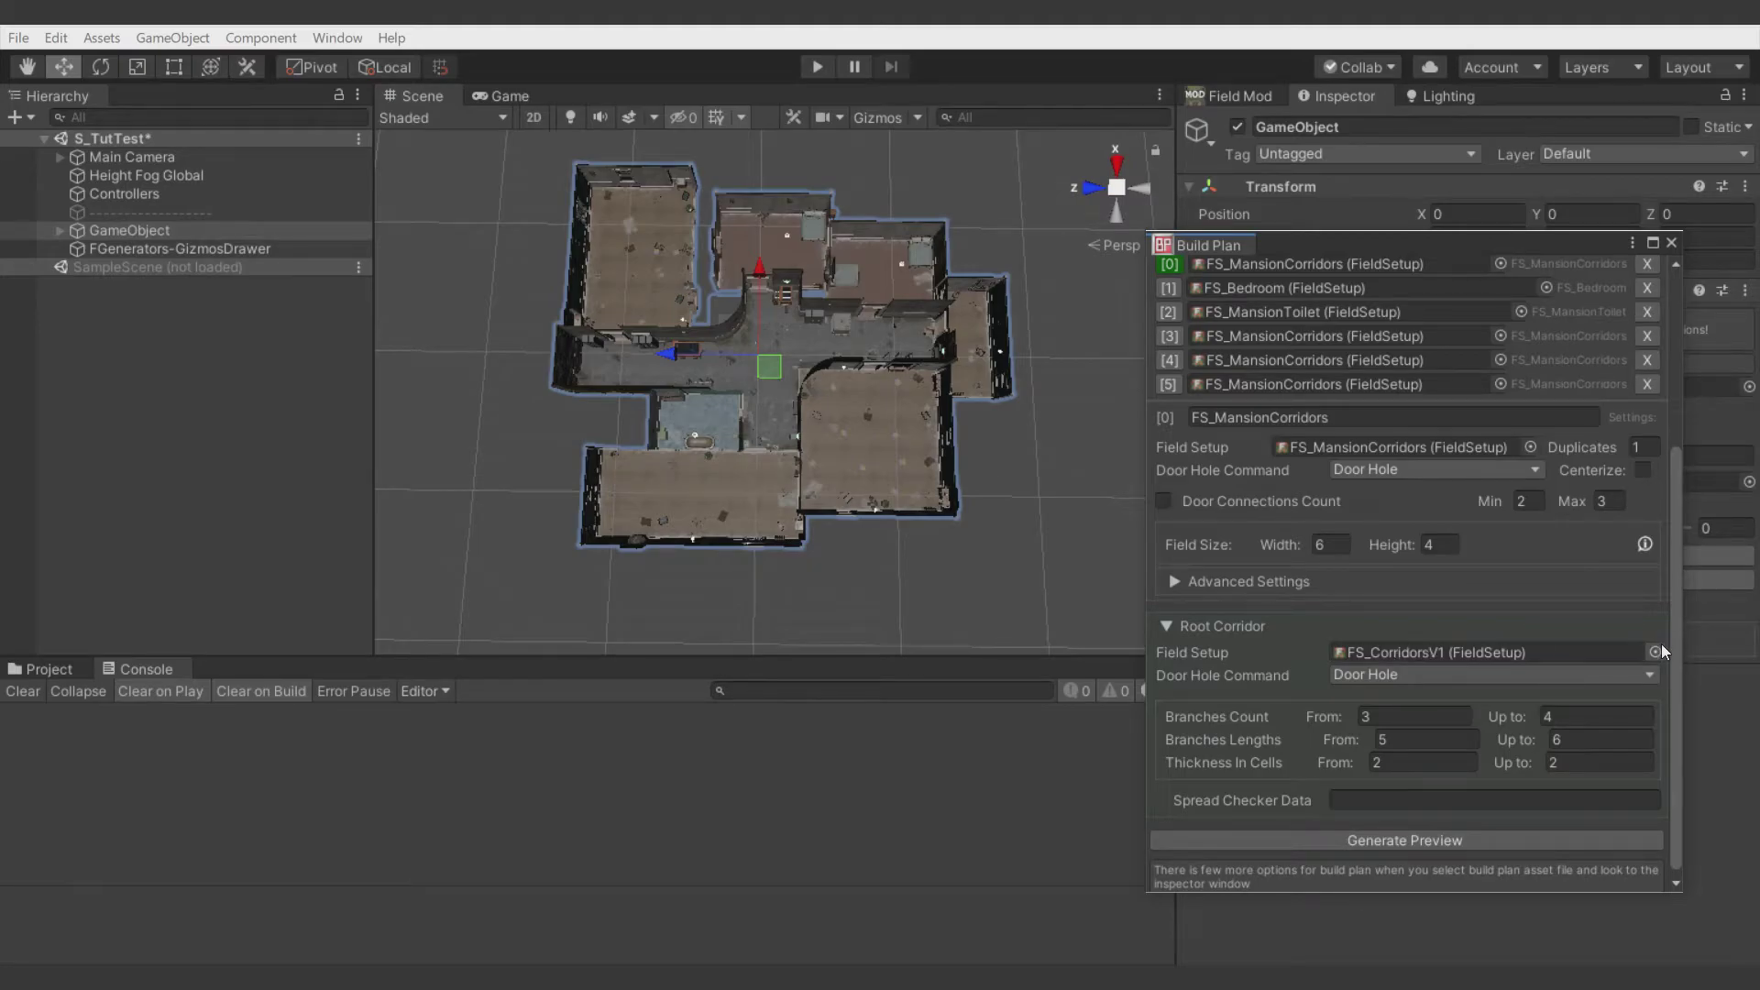
left_click(1655, 651)
double_click(645, 222)
middle_click(1241, 250)
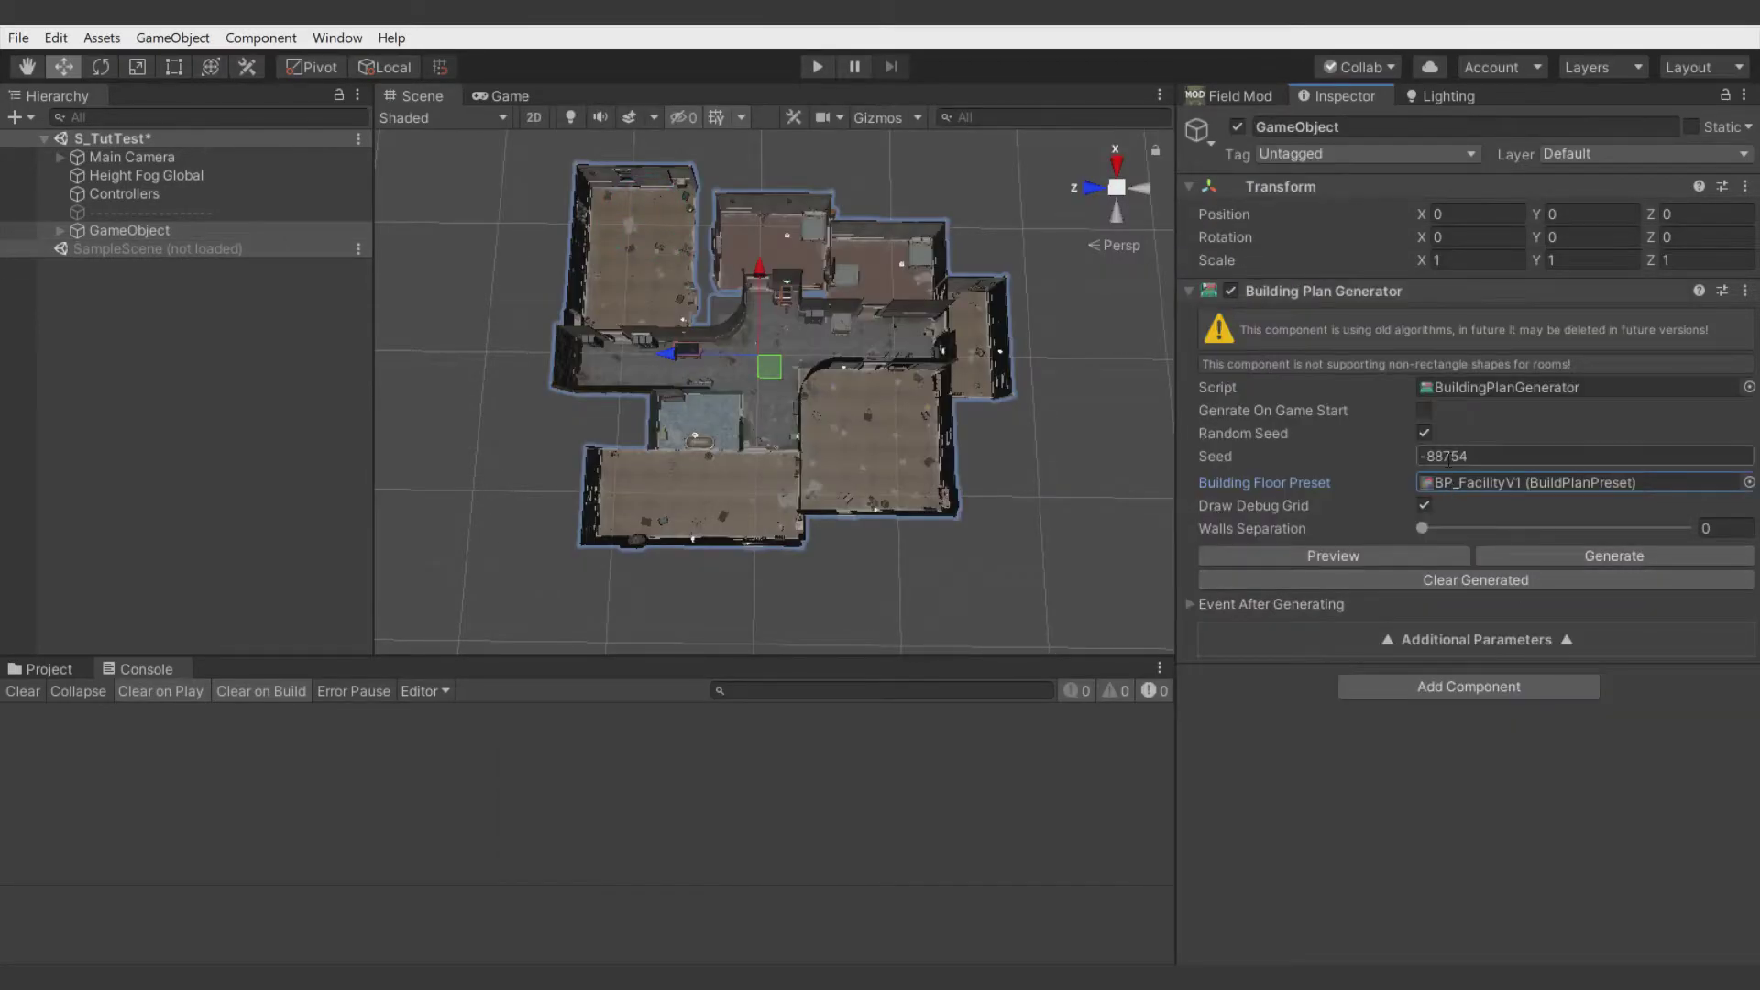
- Disable Random Seed on the generator and regenerate the interior with the current seed
left_click(1424, 432)
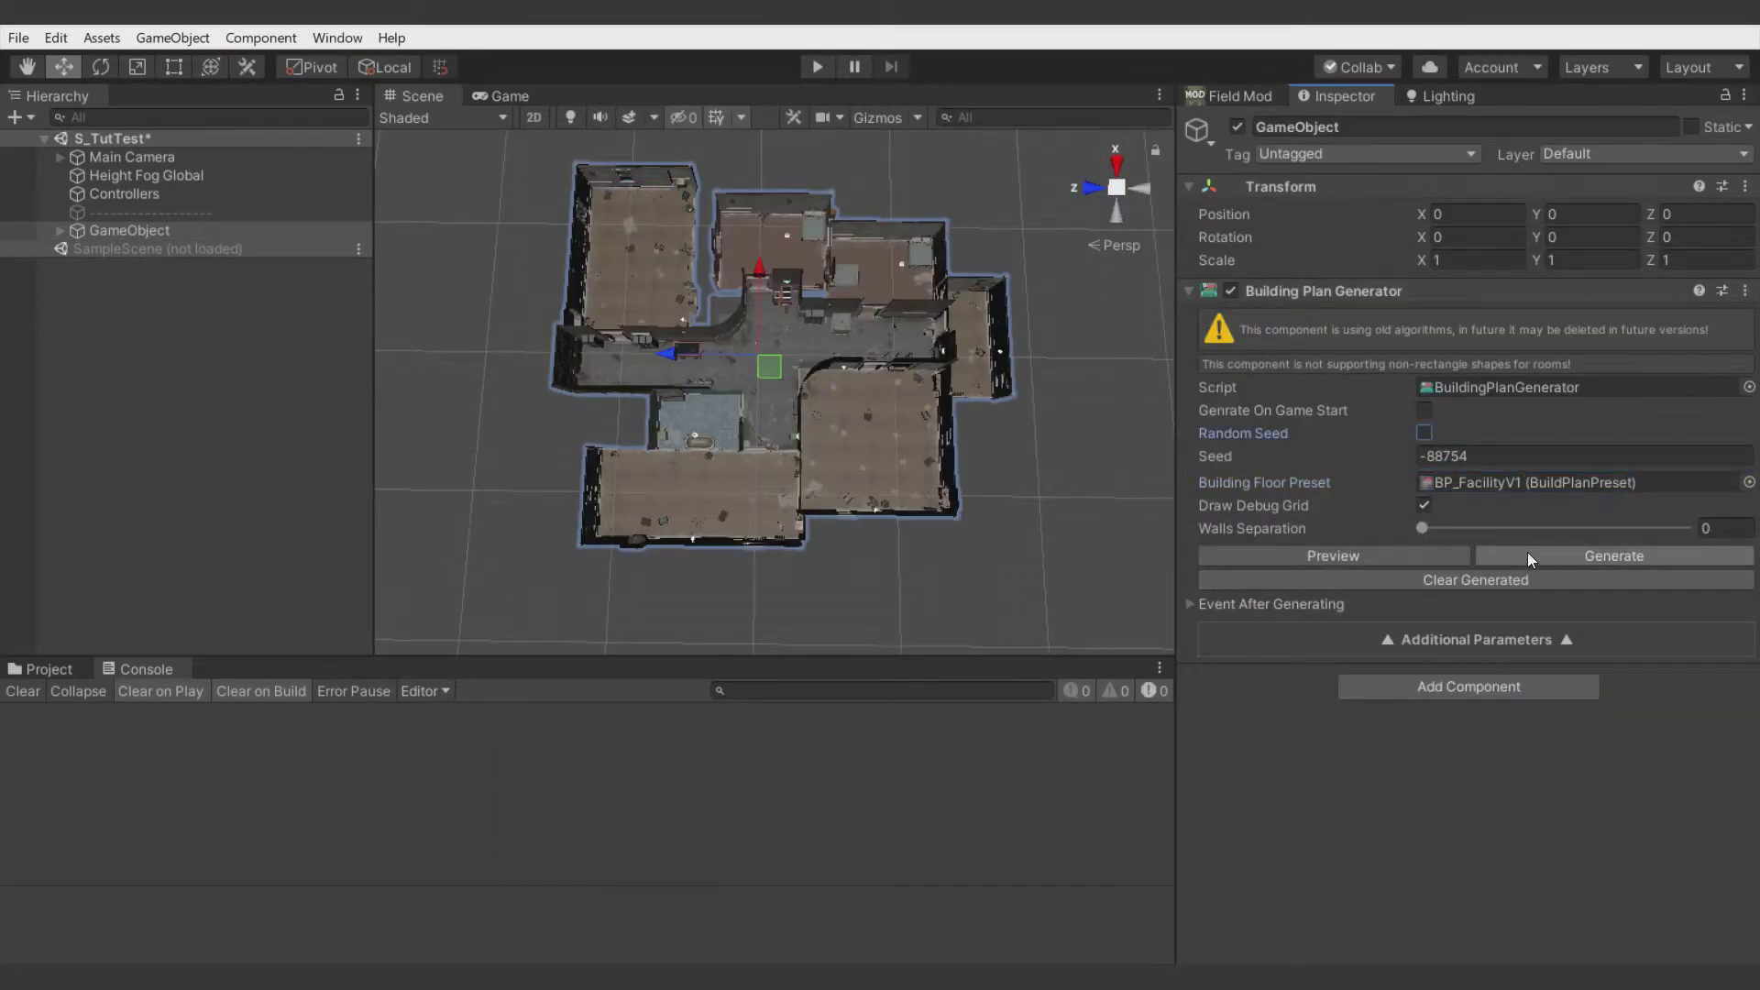
left_click(1607, 552)
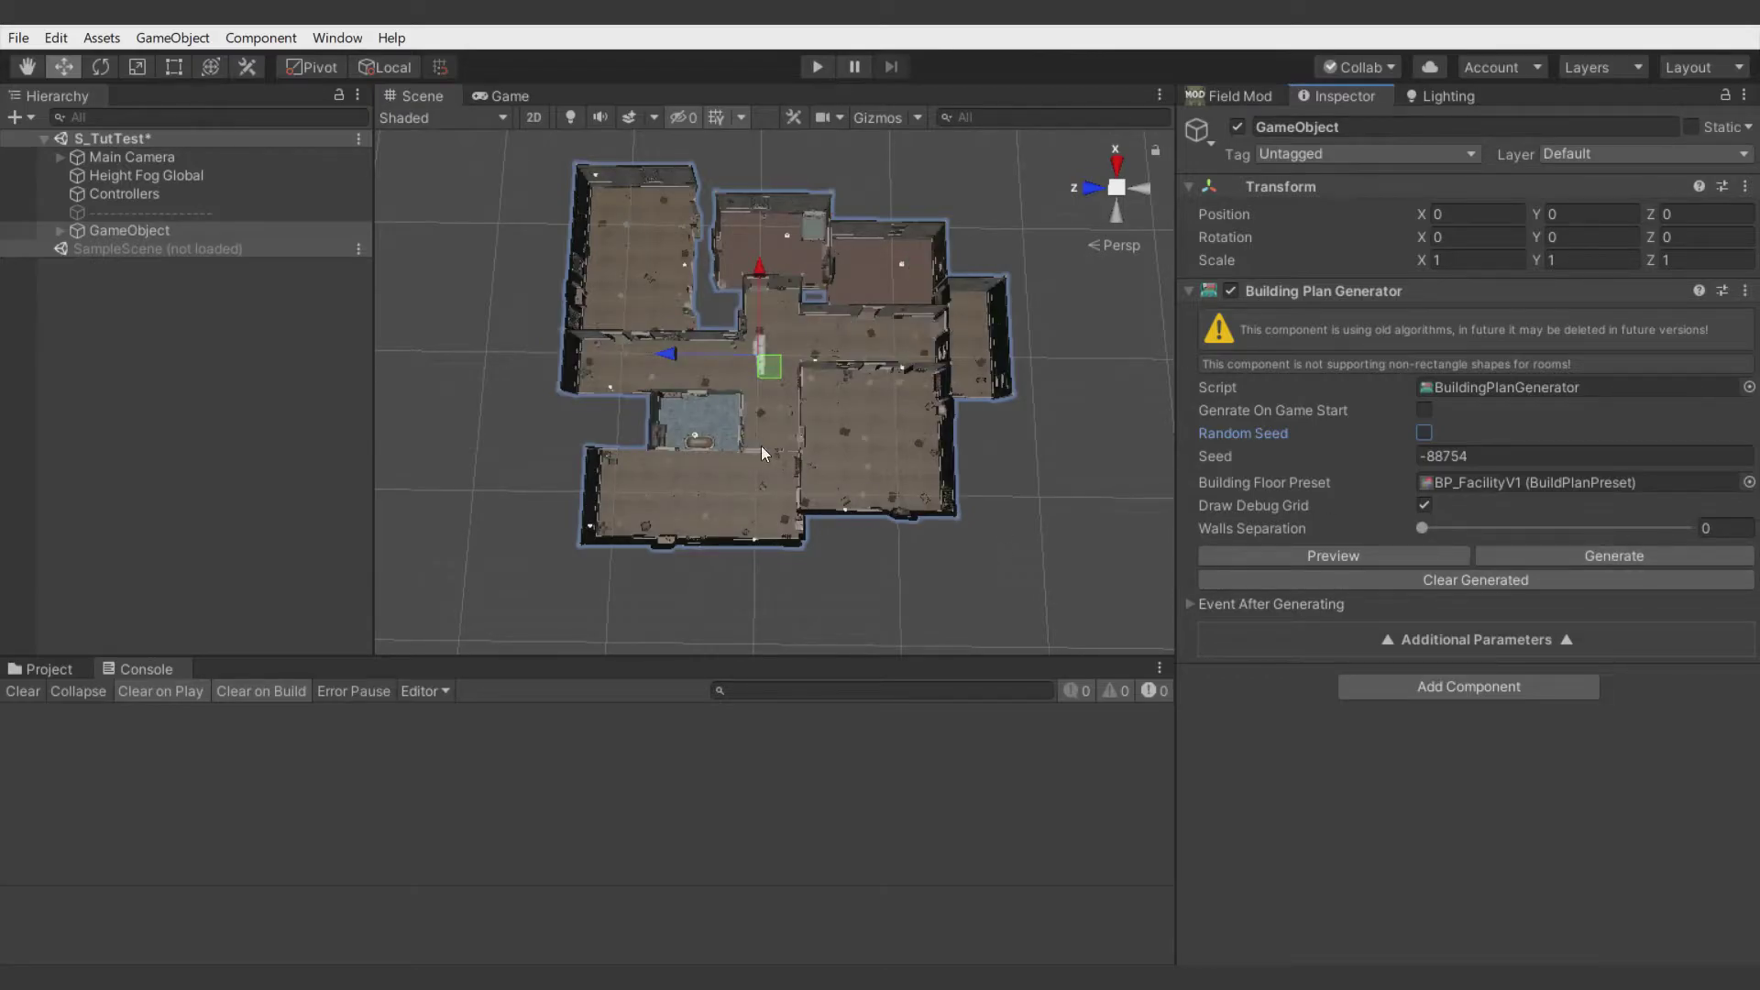
- Switch the scene view's lighting and examine the adjoining walls between the generated rooms up close
right_click_drag(761, 445, 617, 90)
key("w")
key("w")
left_click(570, 117)
right_click_drag(825, 302, 73, 454)
key("w")
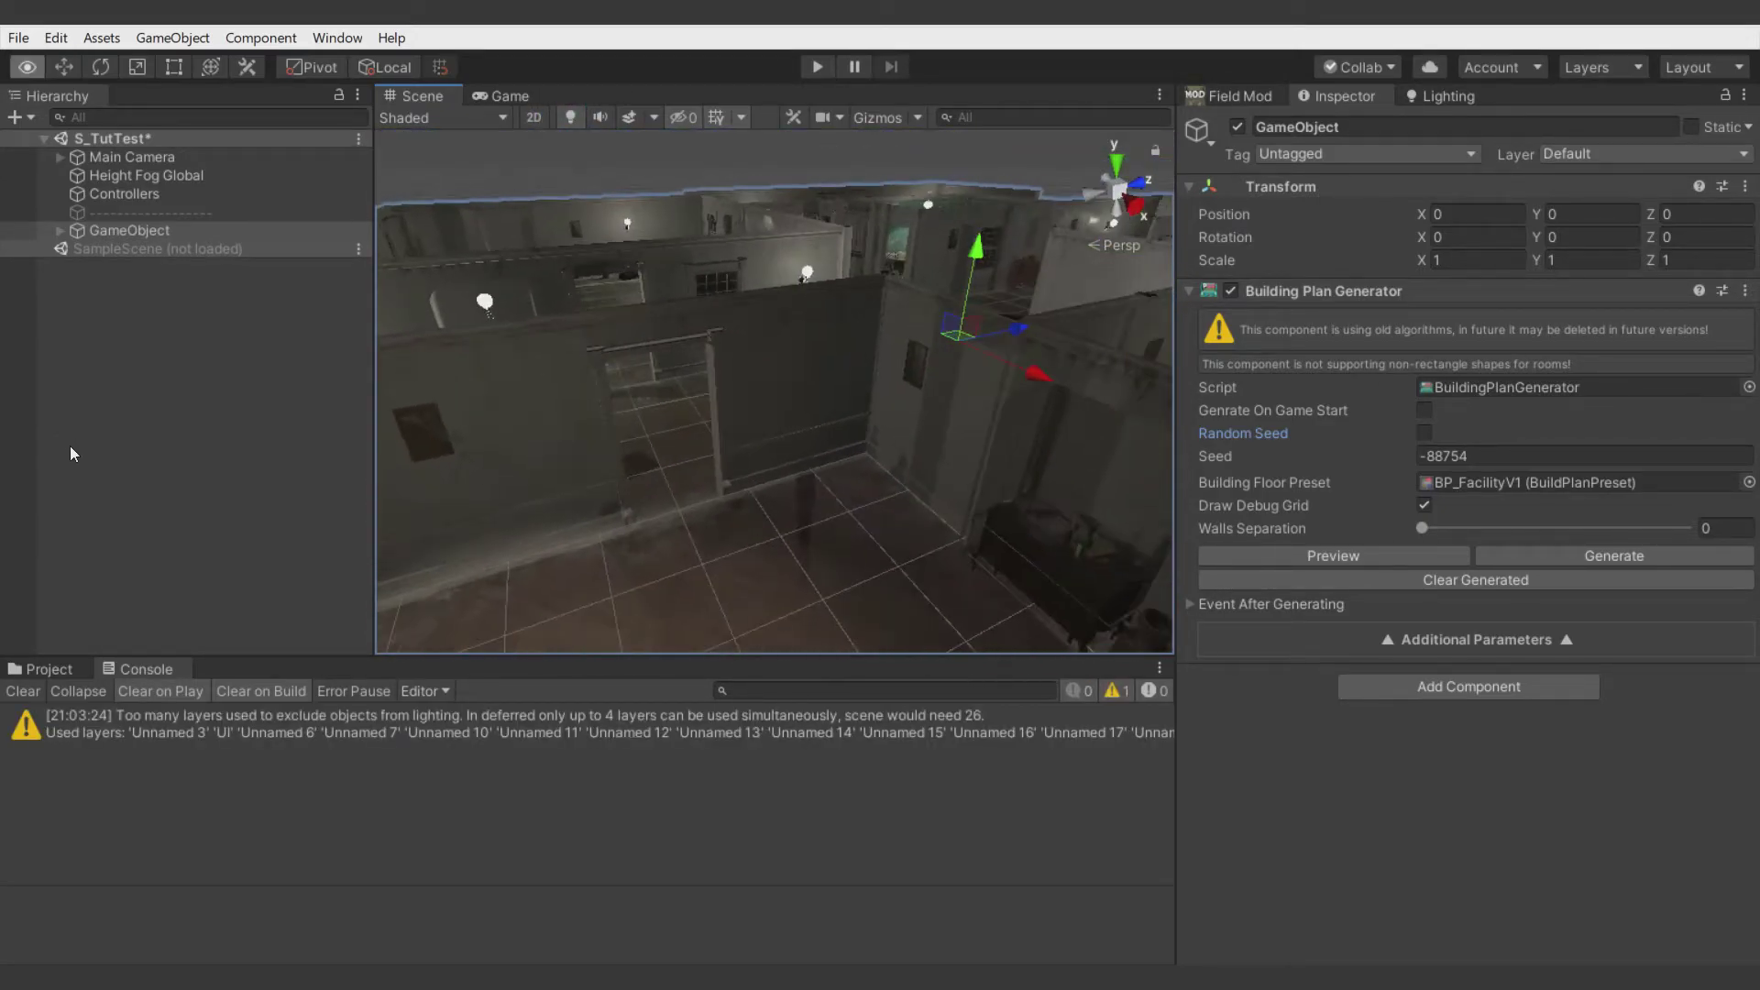
right_click_drag(693, 277, 476, 611)
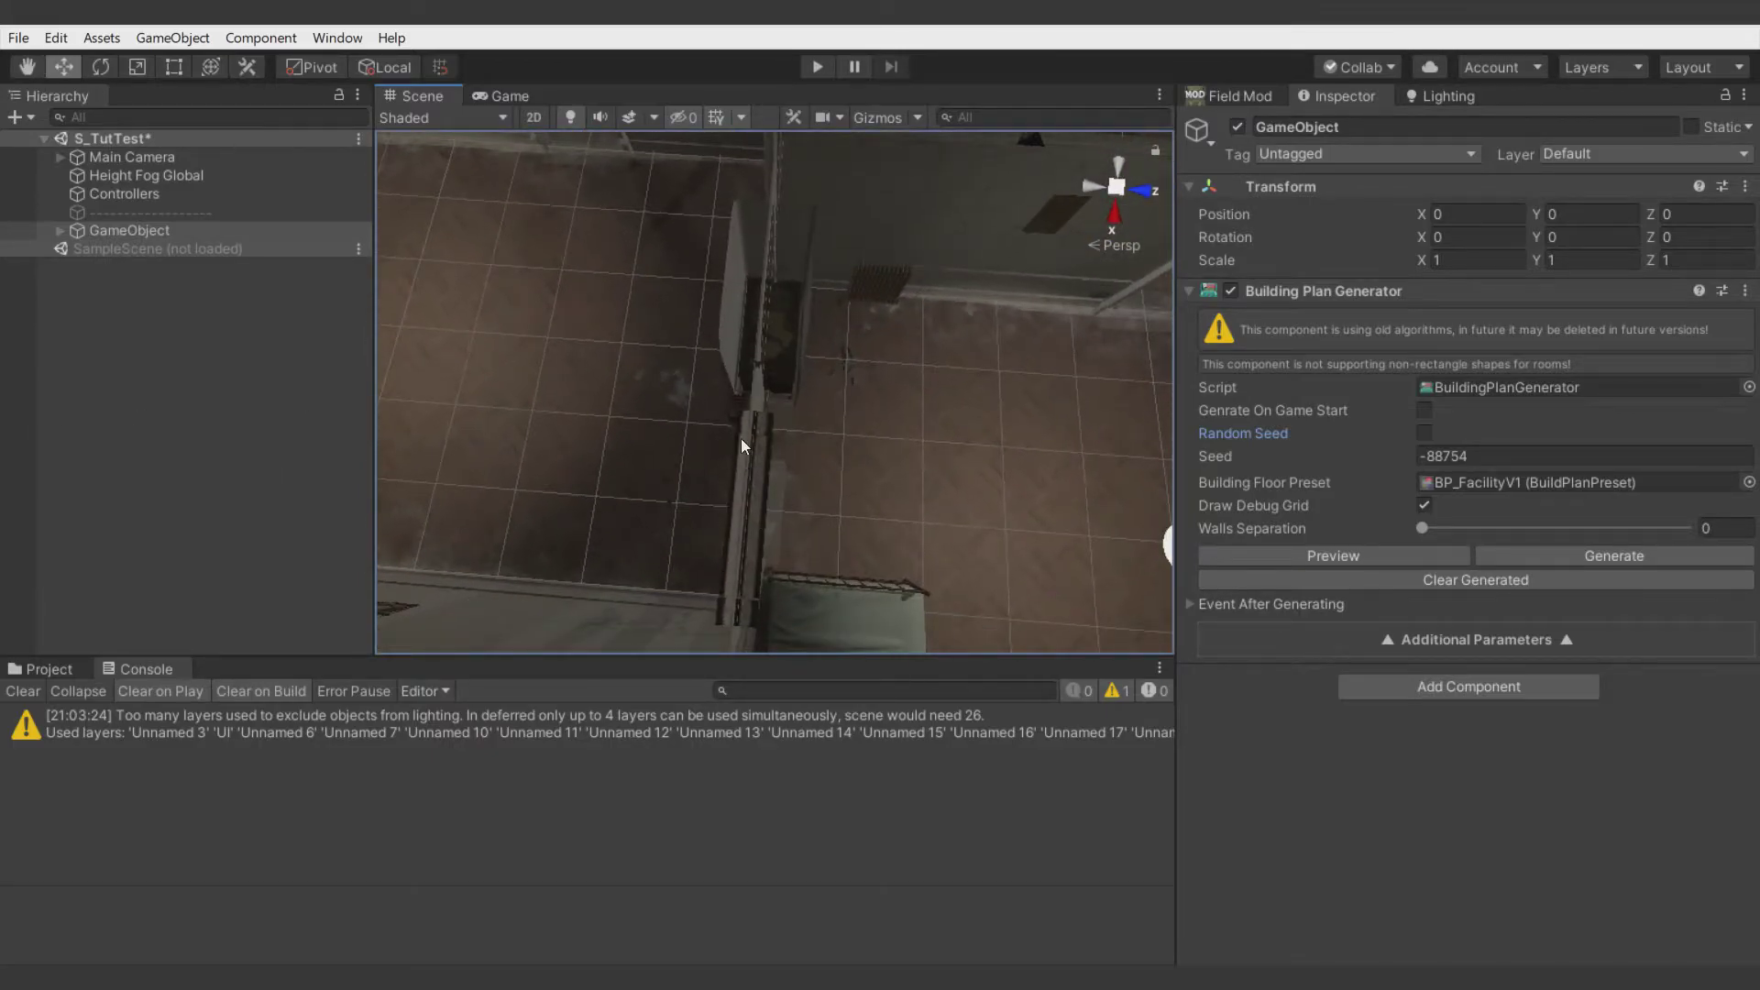
right_click_drag(738, 481, 371, 402)
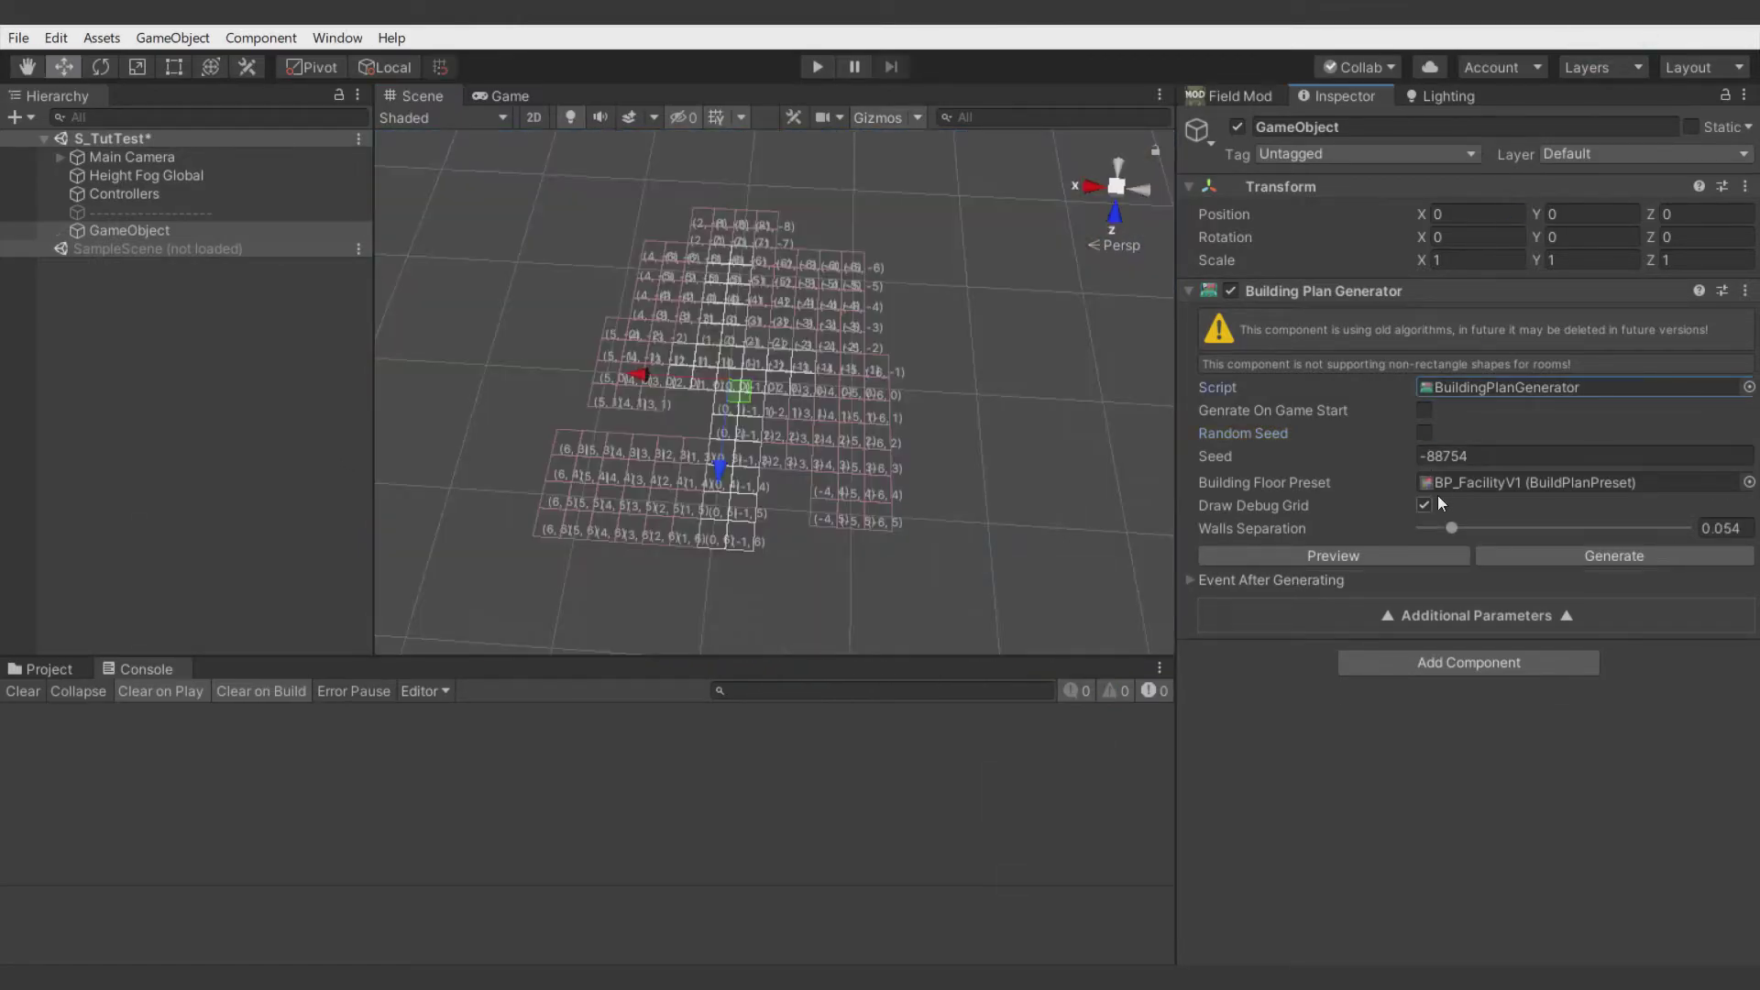
- Open the generator's BP_FacilityV1 build plan, generate a layout preview, and examine how the rooms adjoin
double_click(1444, 480)
mouse_move(1330, 242)
left_mouse_down()
mouse_move(687, 292)
mouse_move(1168, 294)
mouse_move(1248, 266)
left_mouse_up()
scroll(1280, 739, "down", 5)
left_click(1265, 859)
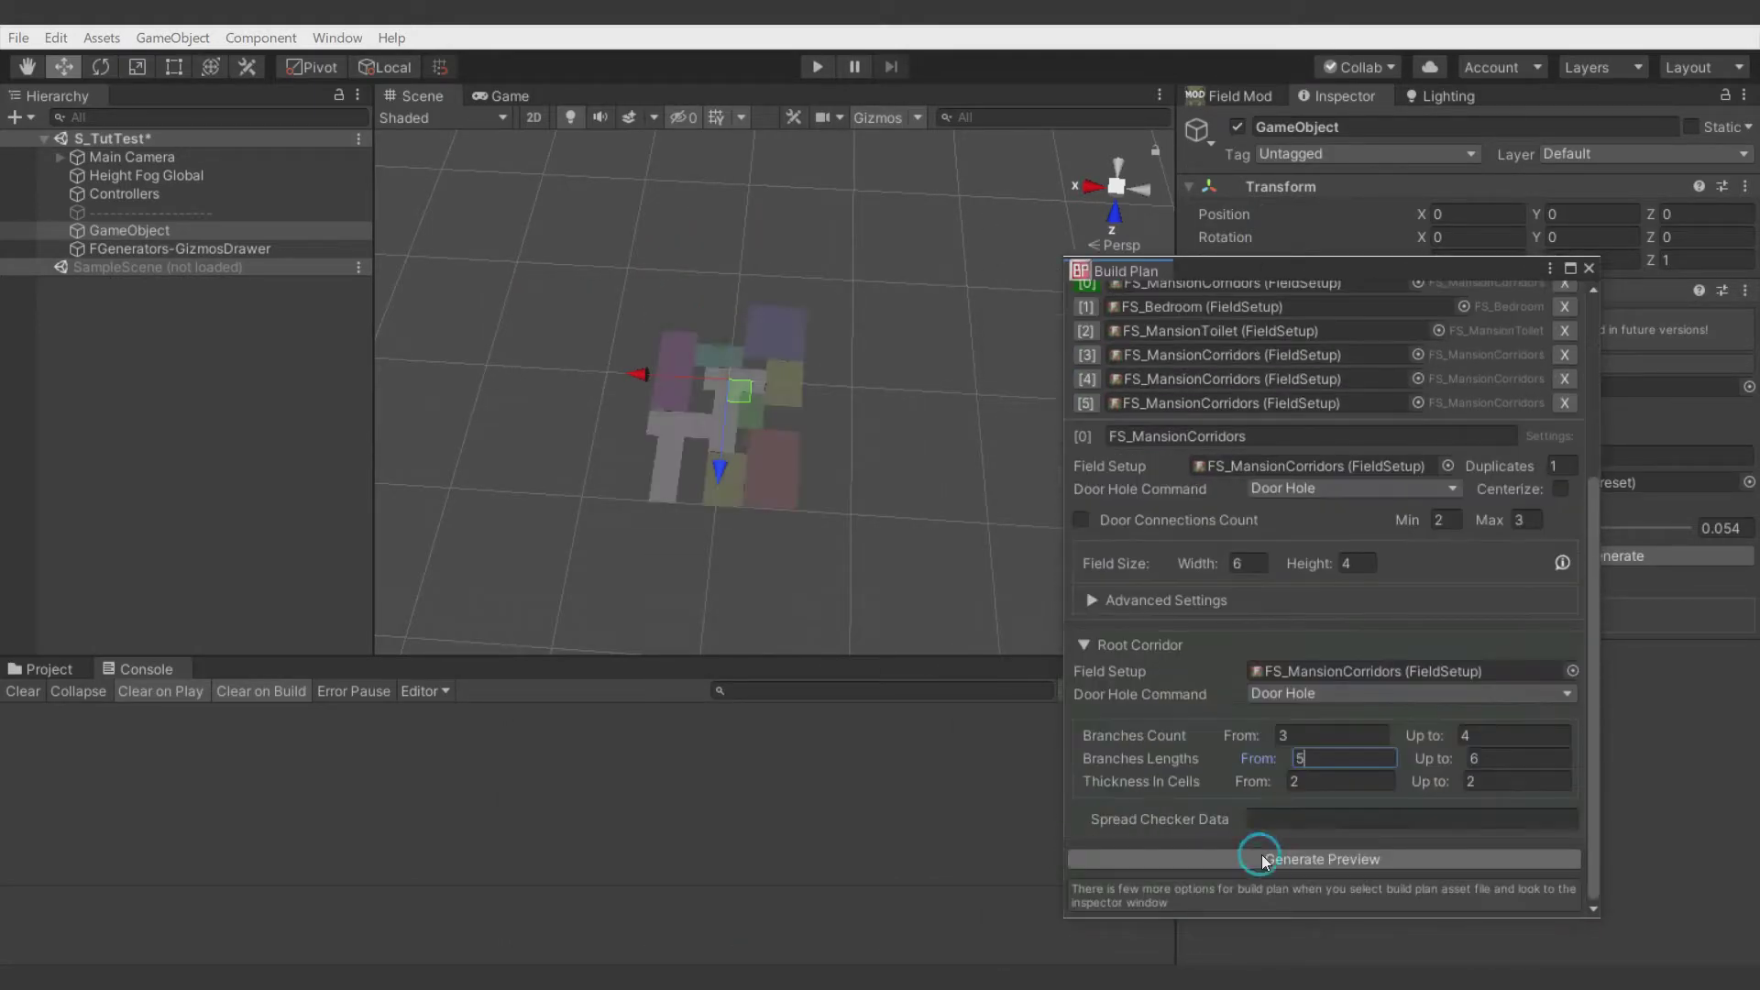
mouse_move(816, 388)
right_mouse_down()
mouse_move(834, 416)
mouse_move(817, 436)
mouse_move(825, 479)
right_mouse_up()
scroll(1175, 546, "up", 5)
scroll(1175, 547, "up", 2)
right_click_drag(736, 314, 738, 308)
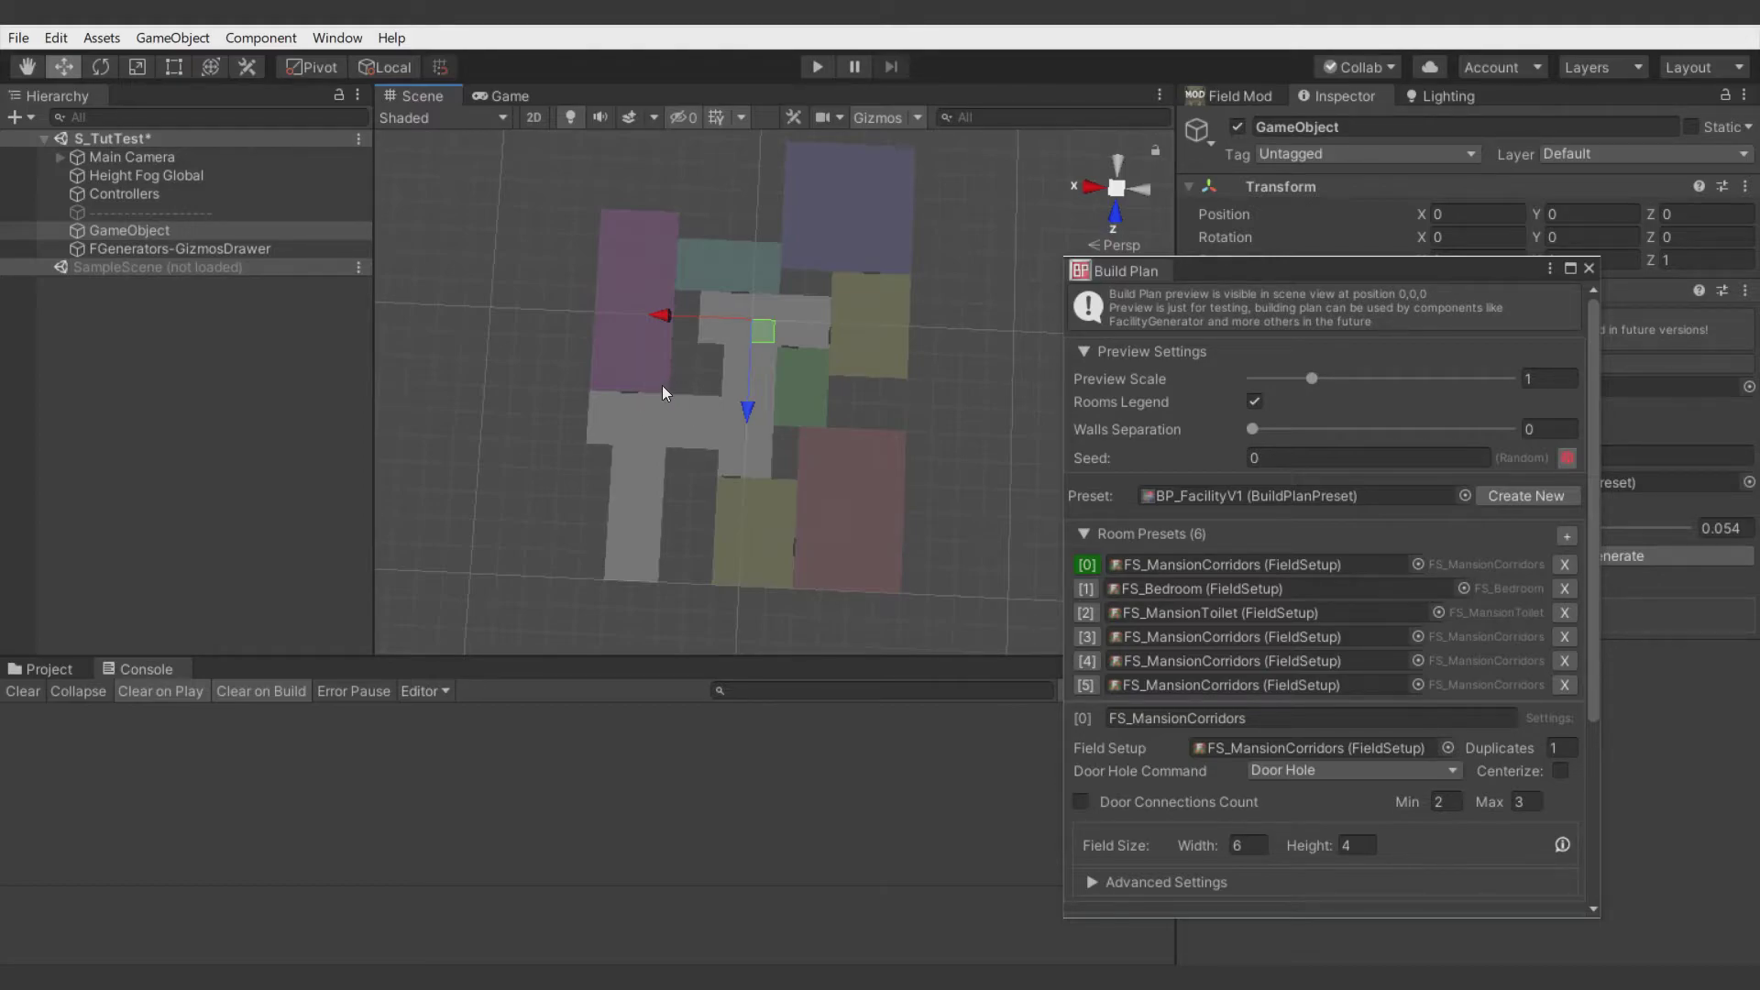
right_click_drag(661, 385, 660, 385)
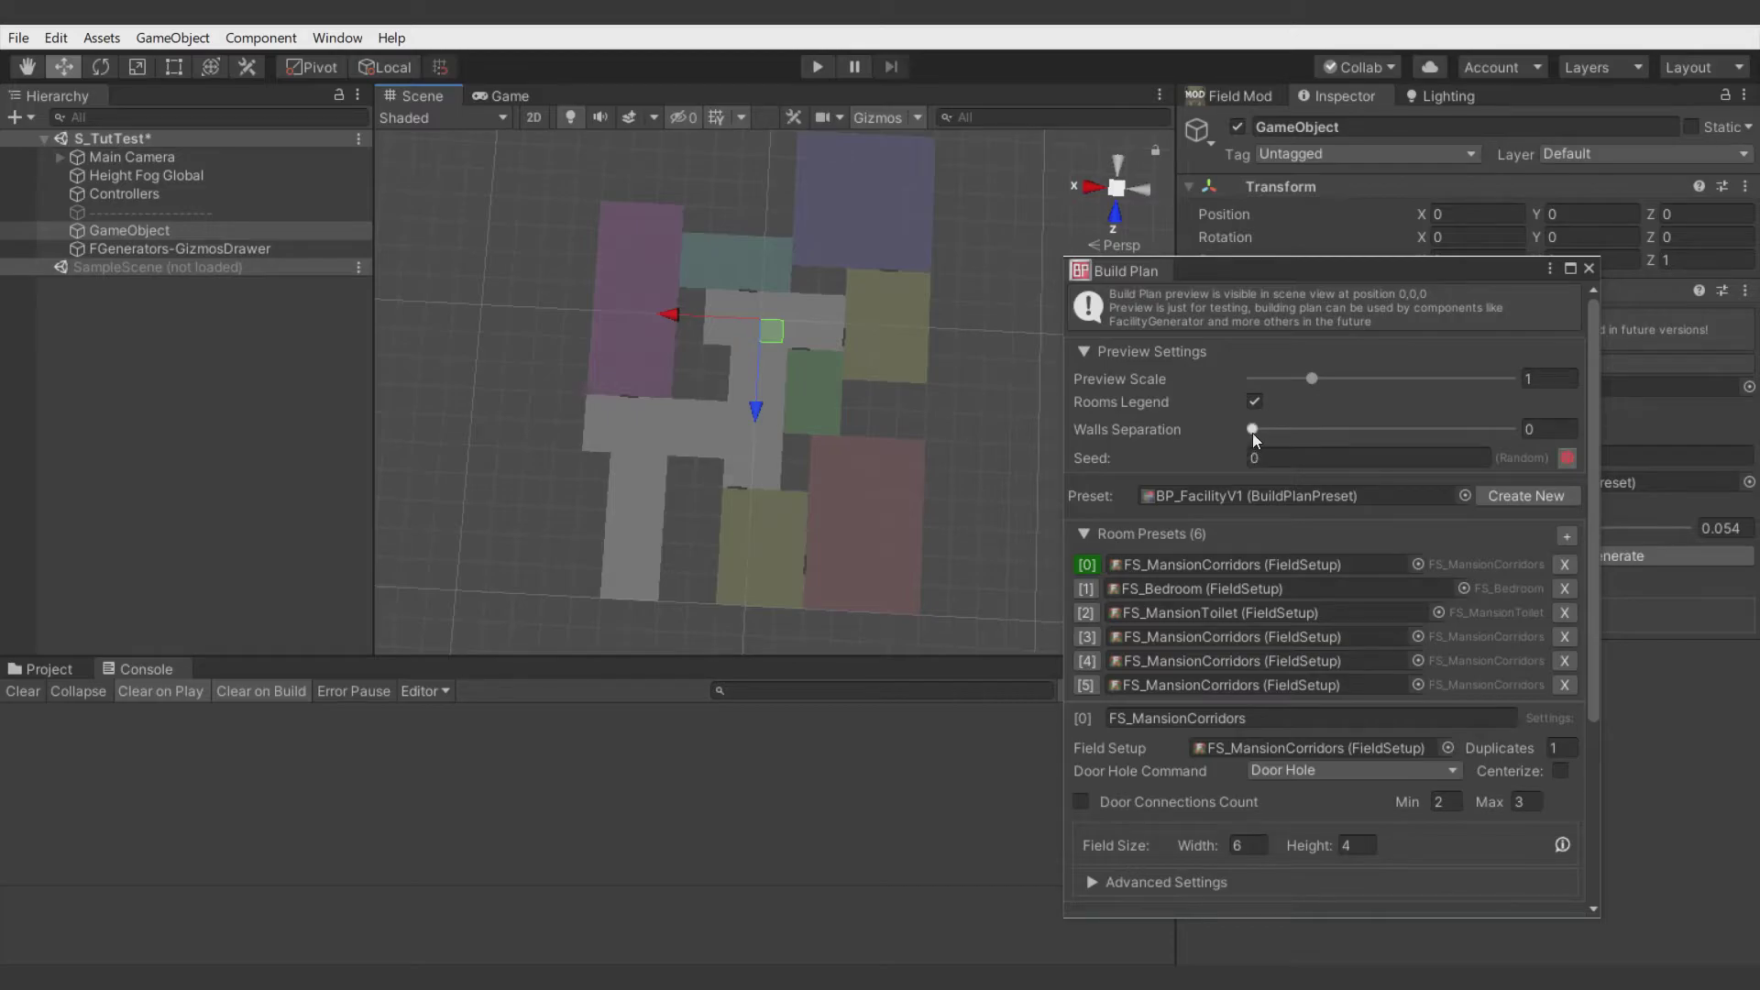
- Raise the preview's Walls Separation to about 0.128, change the layout seed, and increase the separation further
left_click_drag(1252, 431, 1317, 431)
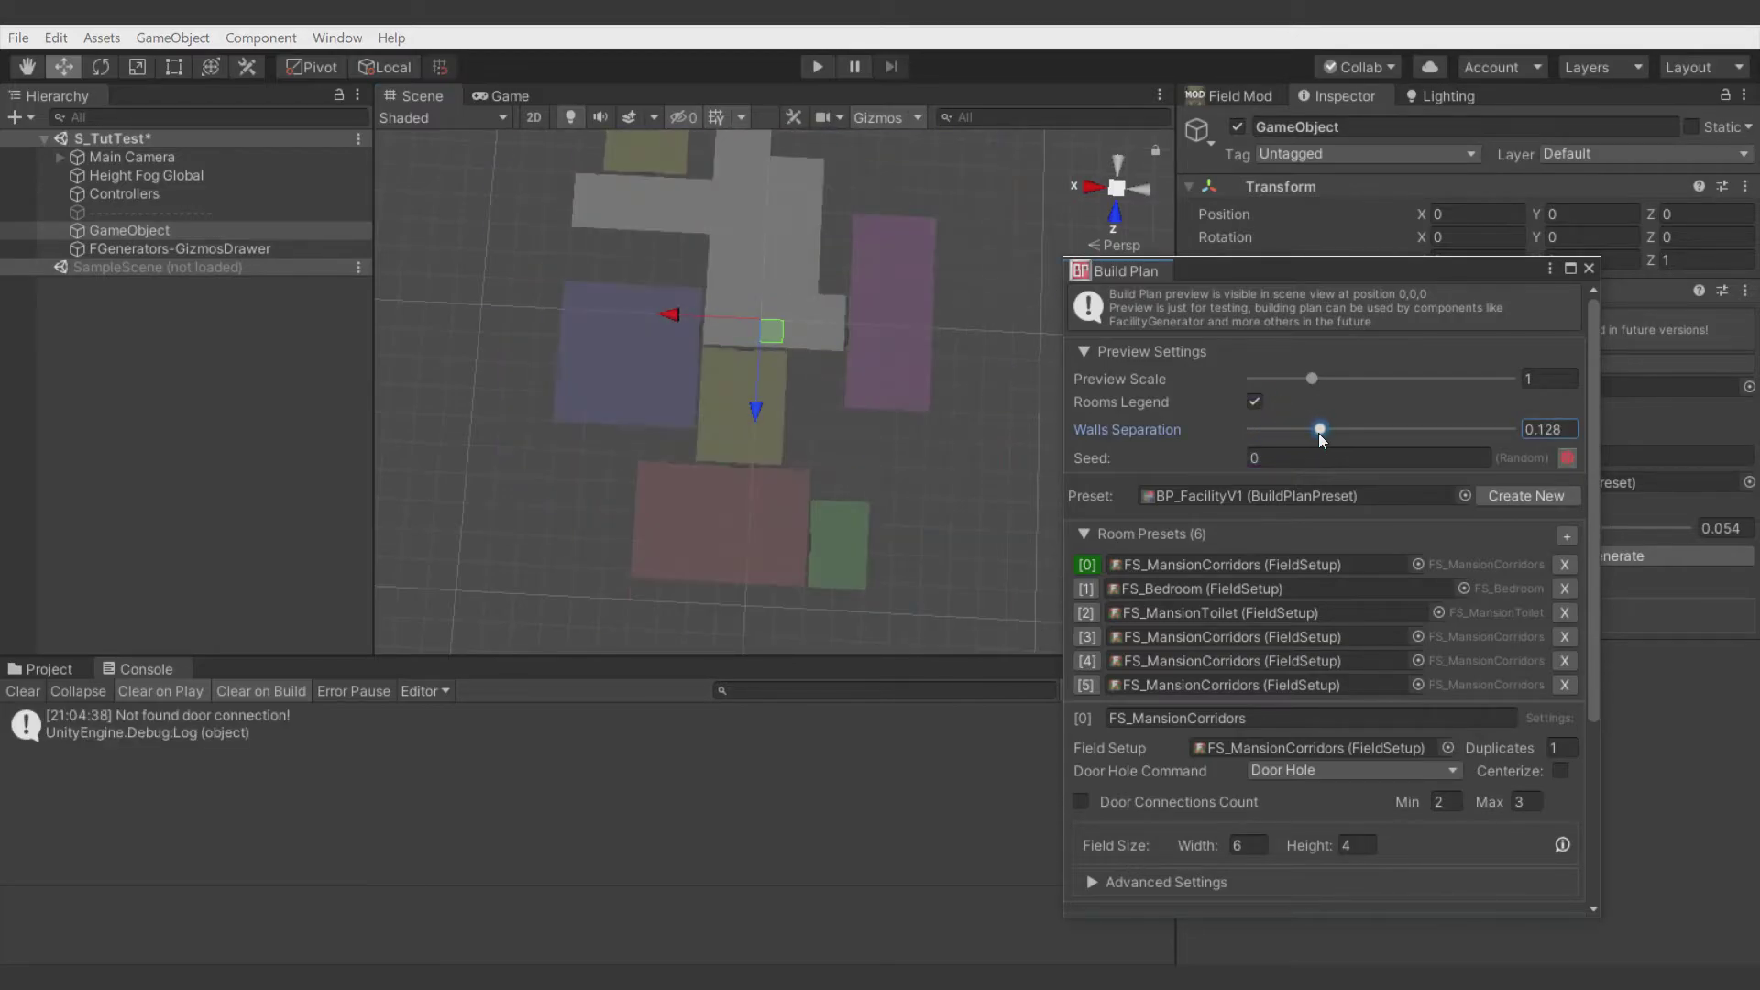
left_click(1567, 457)
right_click_drag(823, 372, 816, 385)
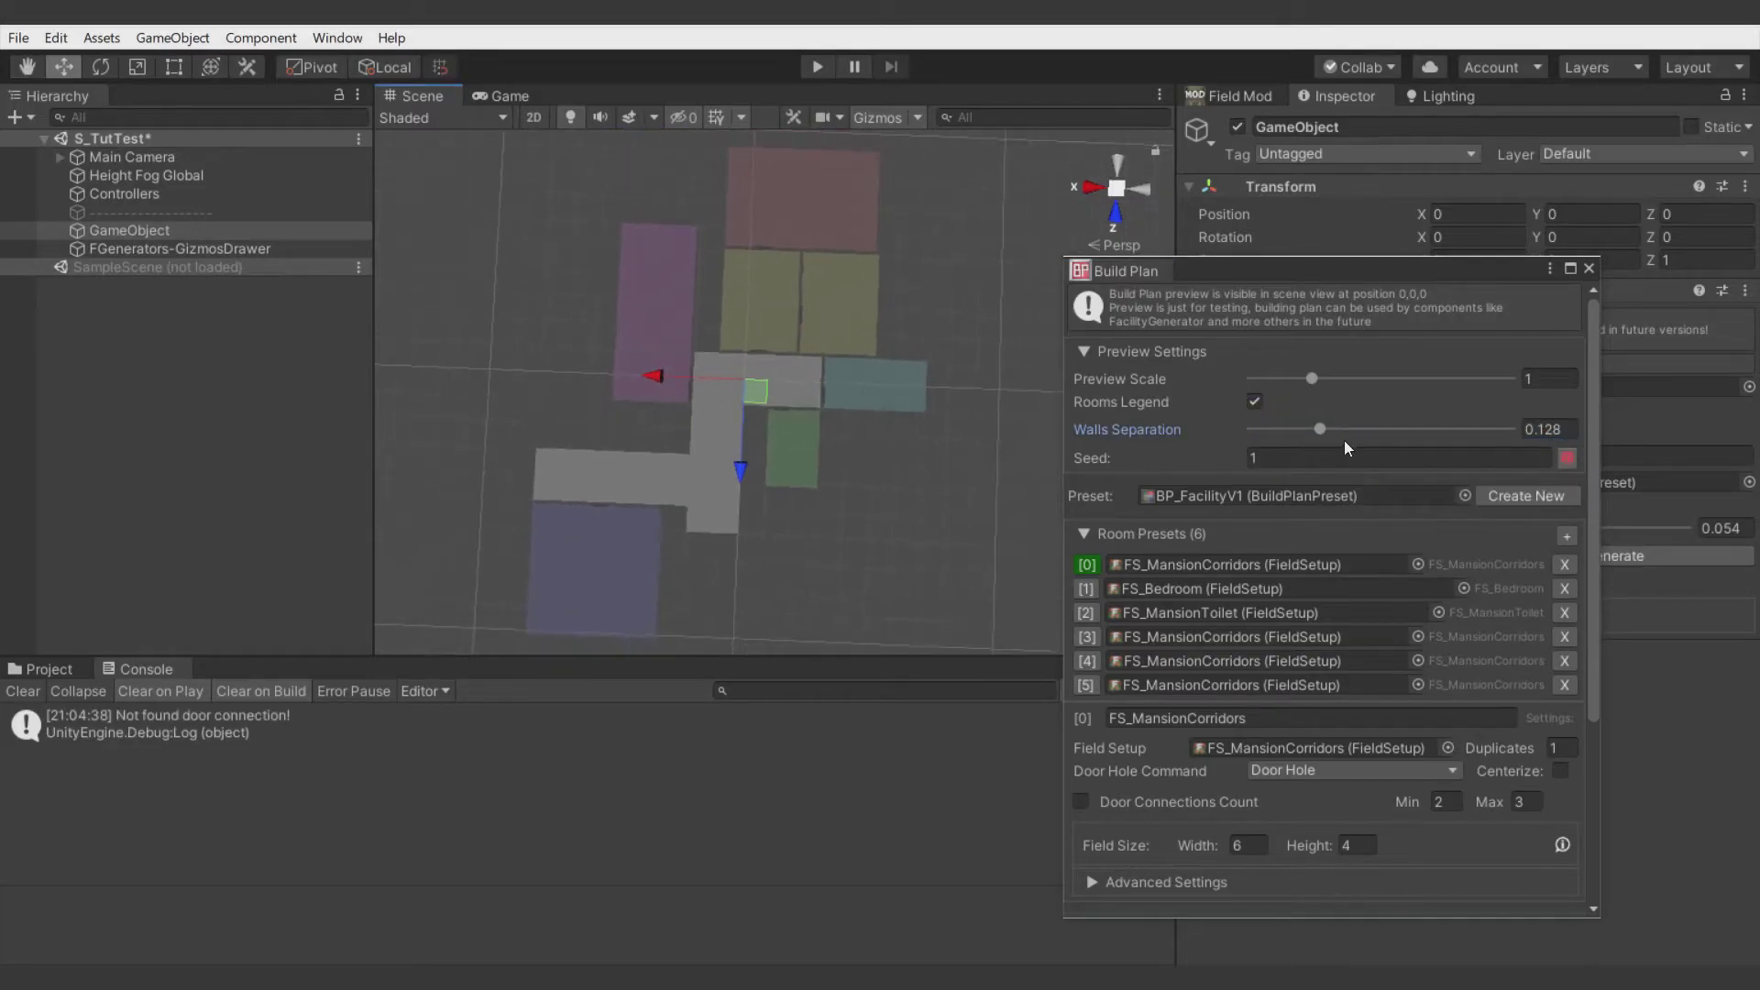
left_click_drag(1317, 429, 1467, 433)
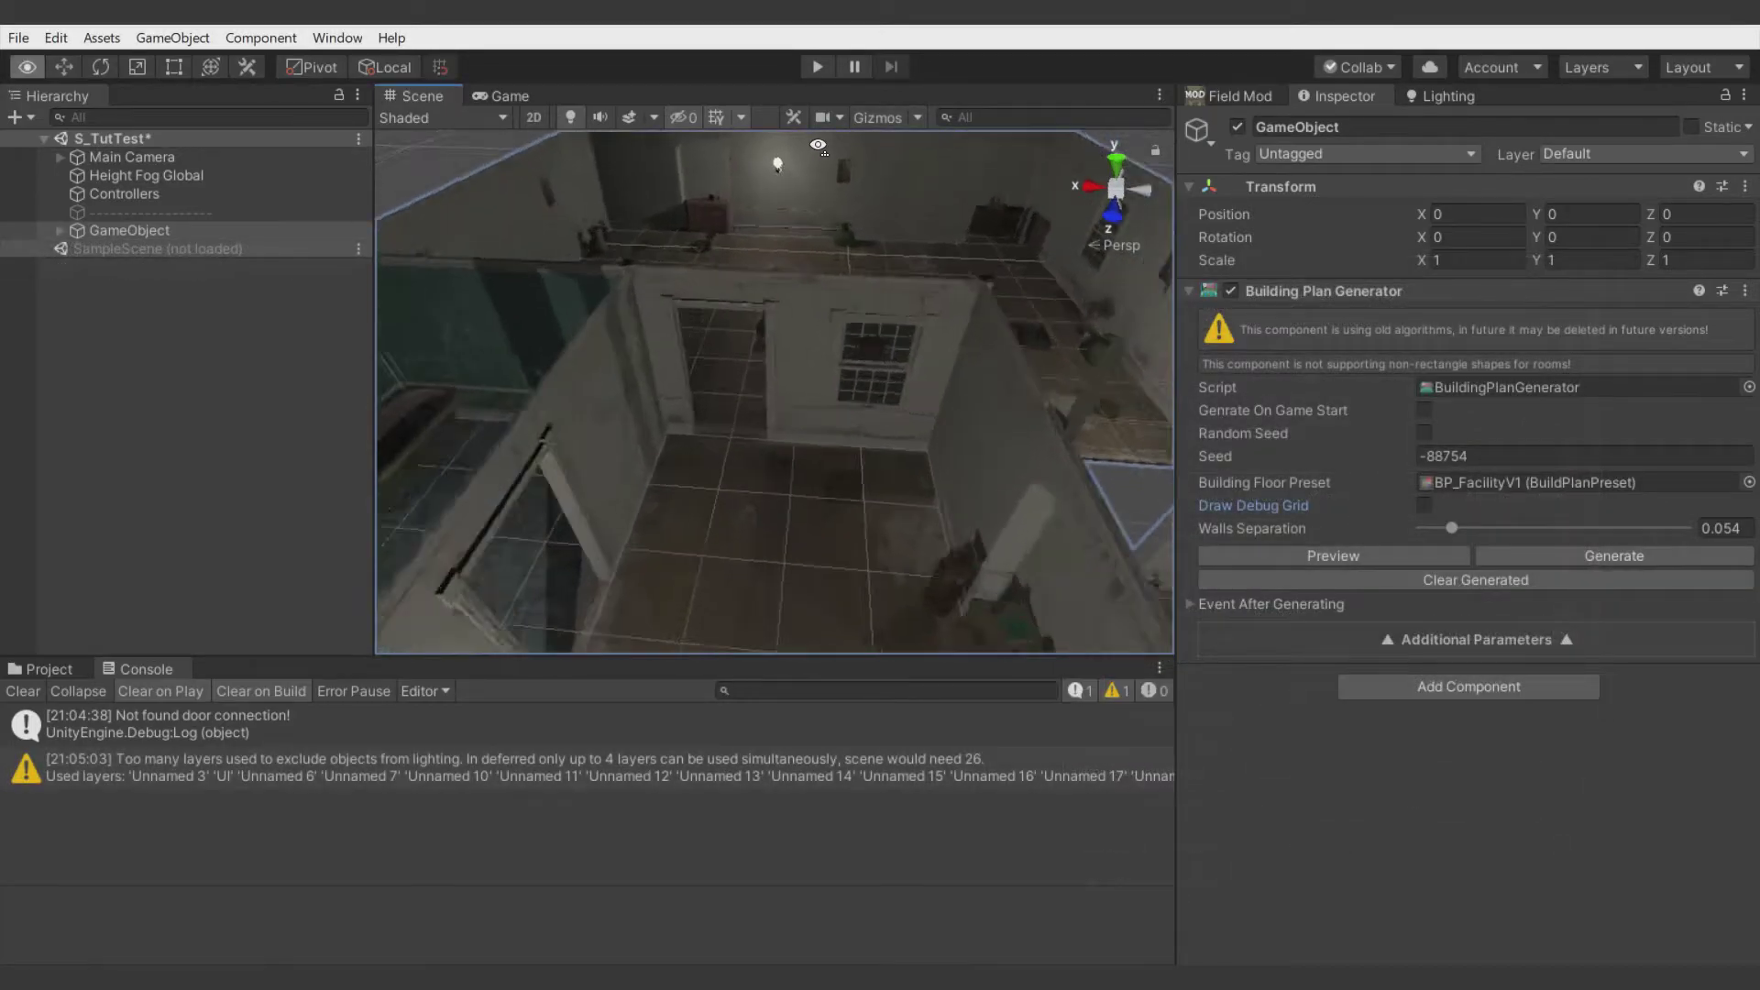
- Try a Walls Separation of about 0.213 on the generator and regenerate the interior to check the gaps
right_click_drag(623, 362, 526, 431)
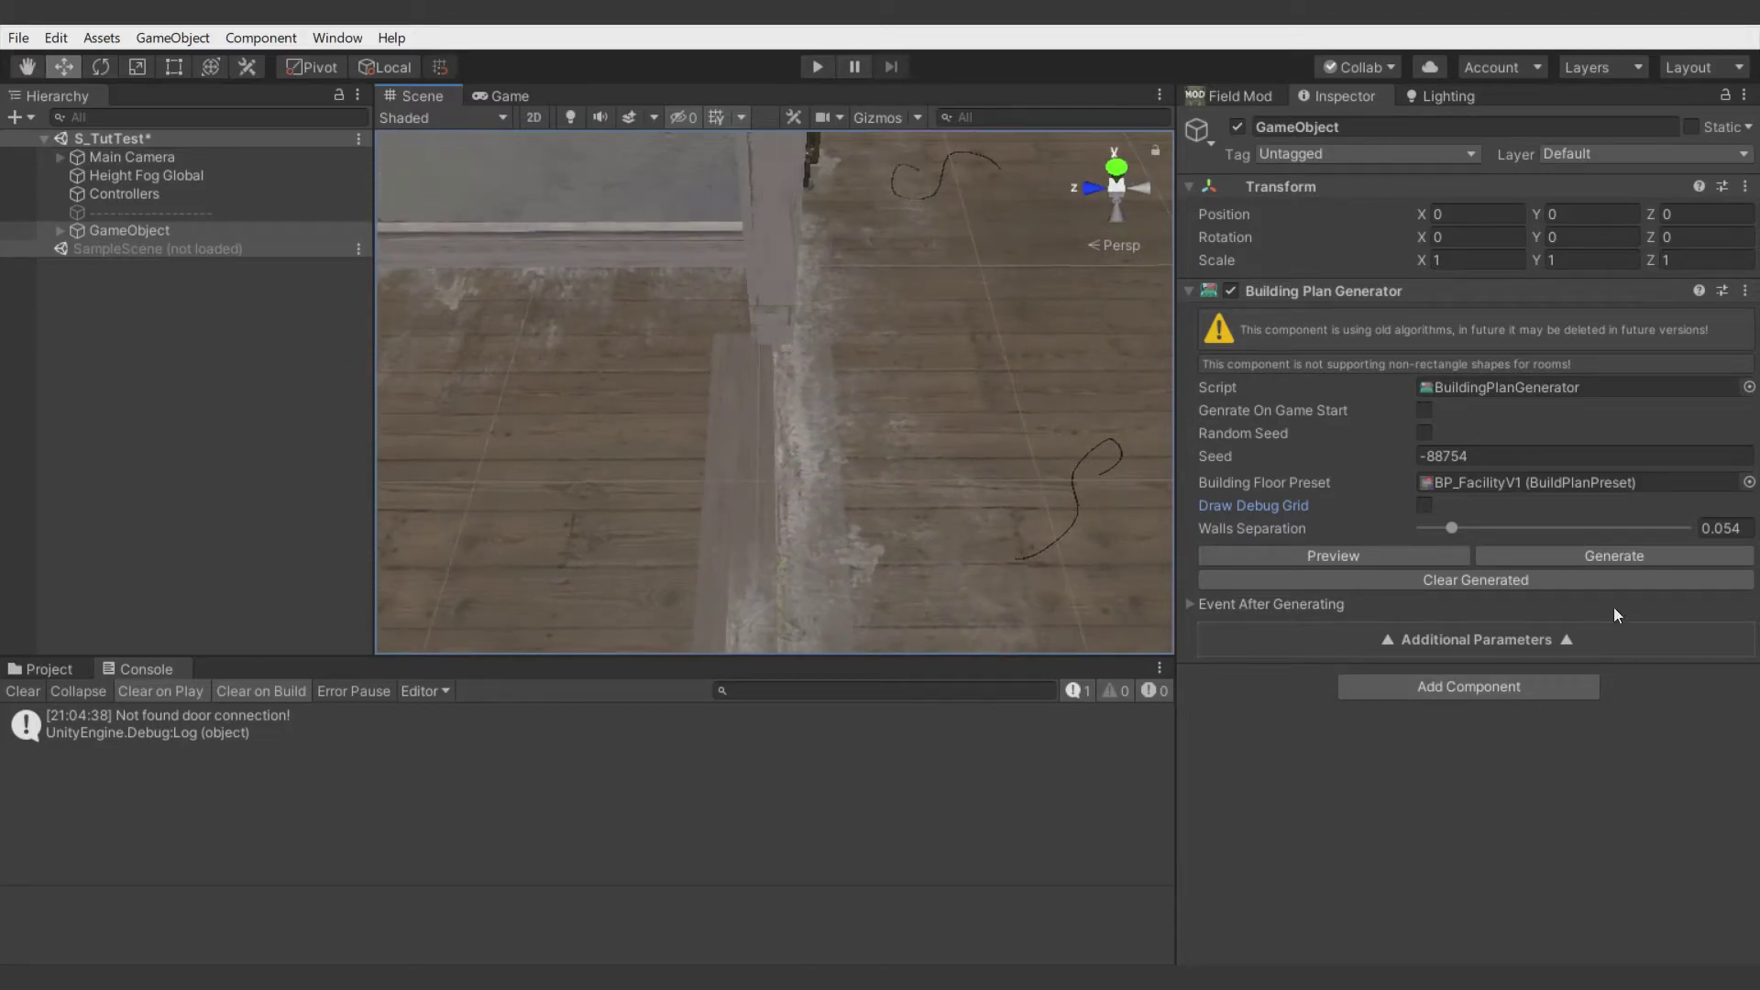
left_click_drag(1508, 531, 1537, 532)
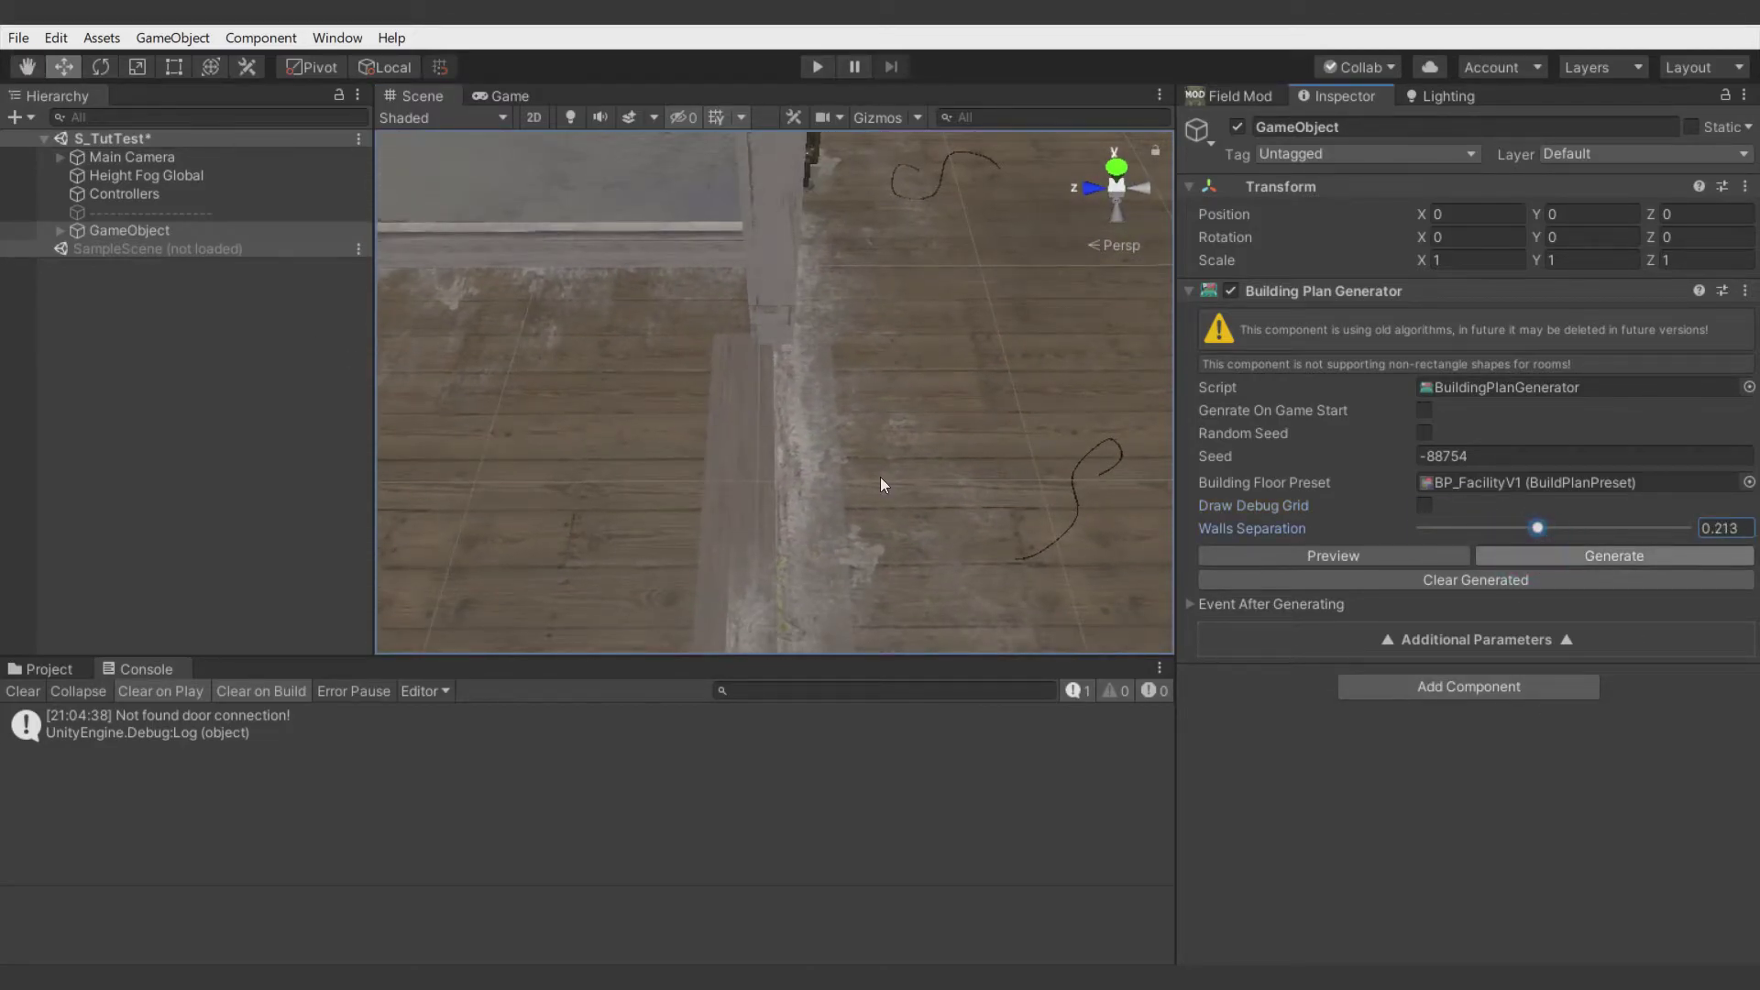
right_click_drag(941, 452, 697, 484)
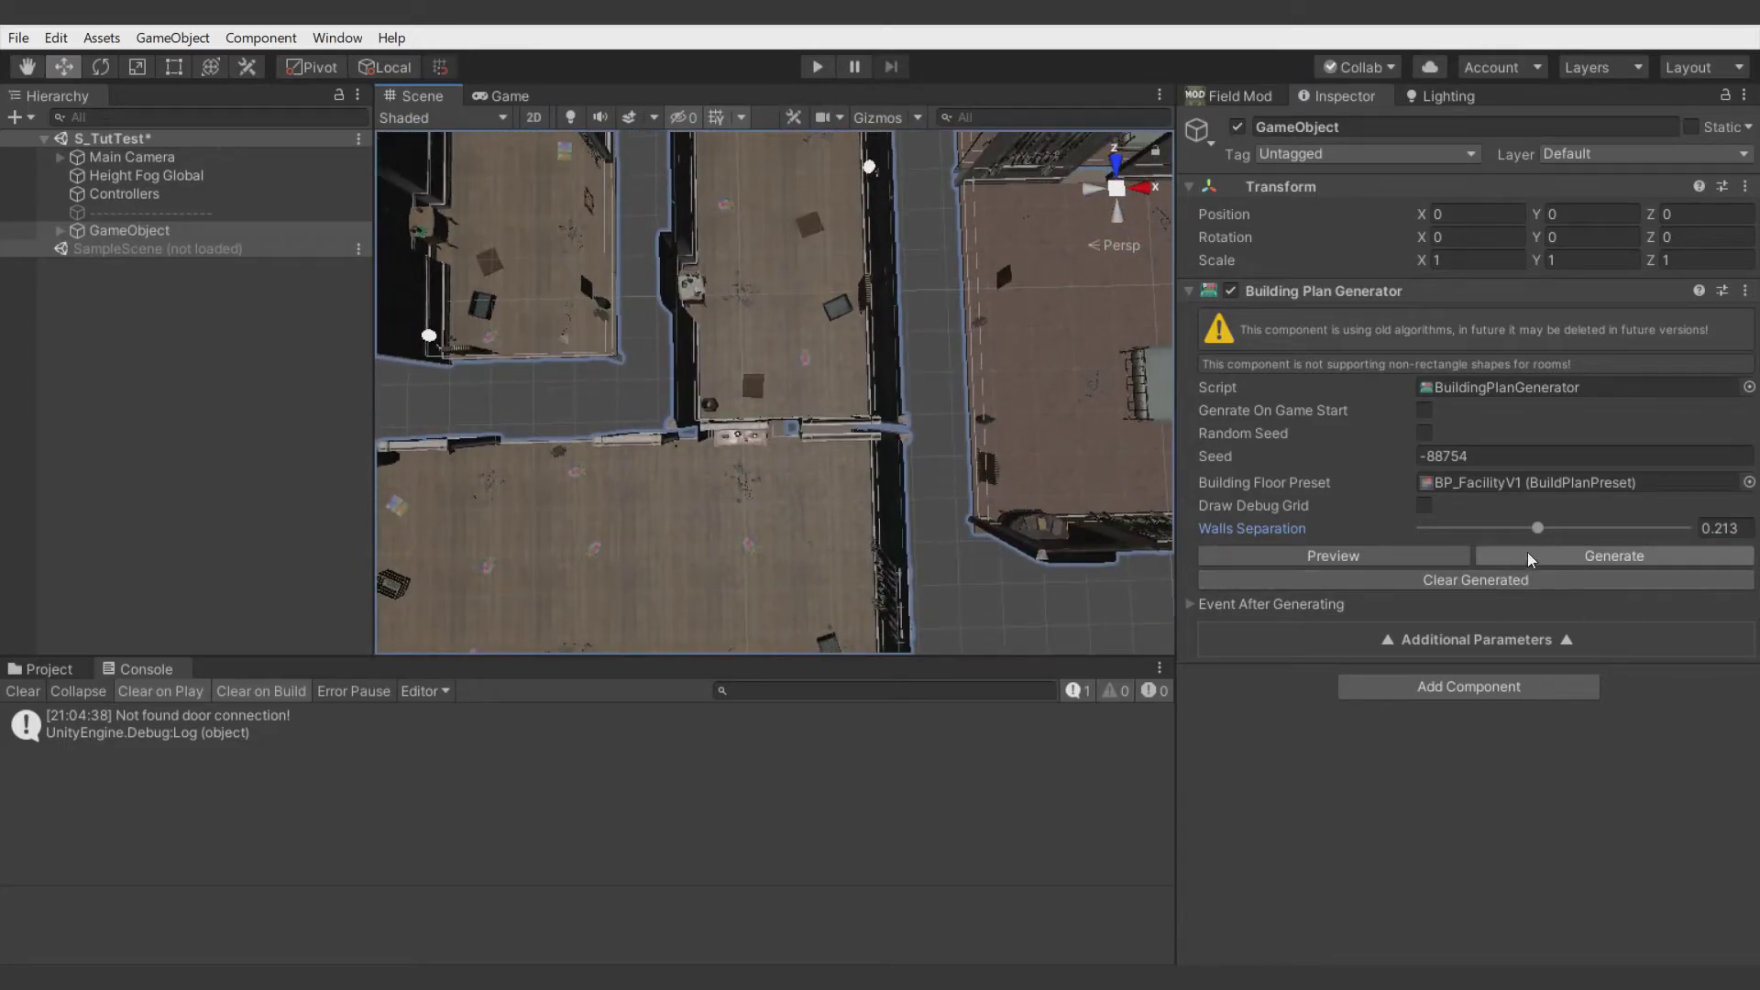
- Try smaller Walls Separation values of 0.175 and 0.125, regenerating the interior for each to check the door frame
mouse_move(1537, 528)
left_mouse_down()
mouse_move(1509, 529)
mouse_move(1532, 528)
left_mouse_up()
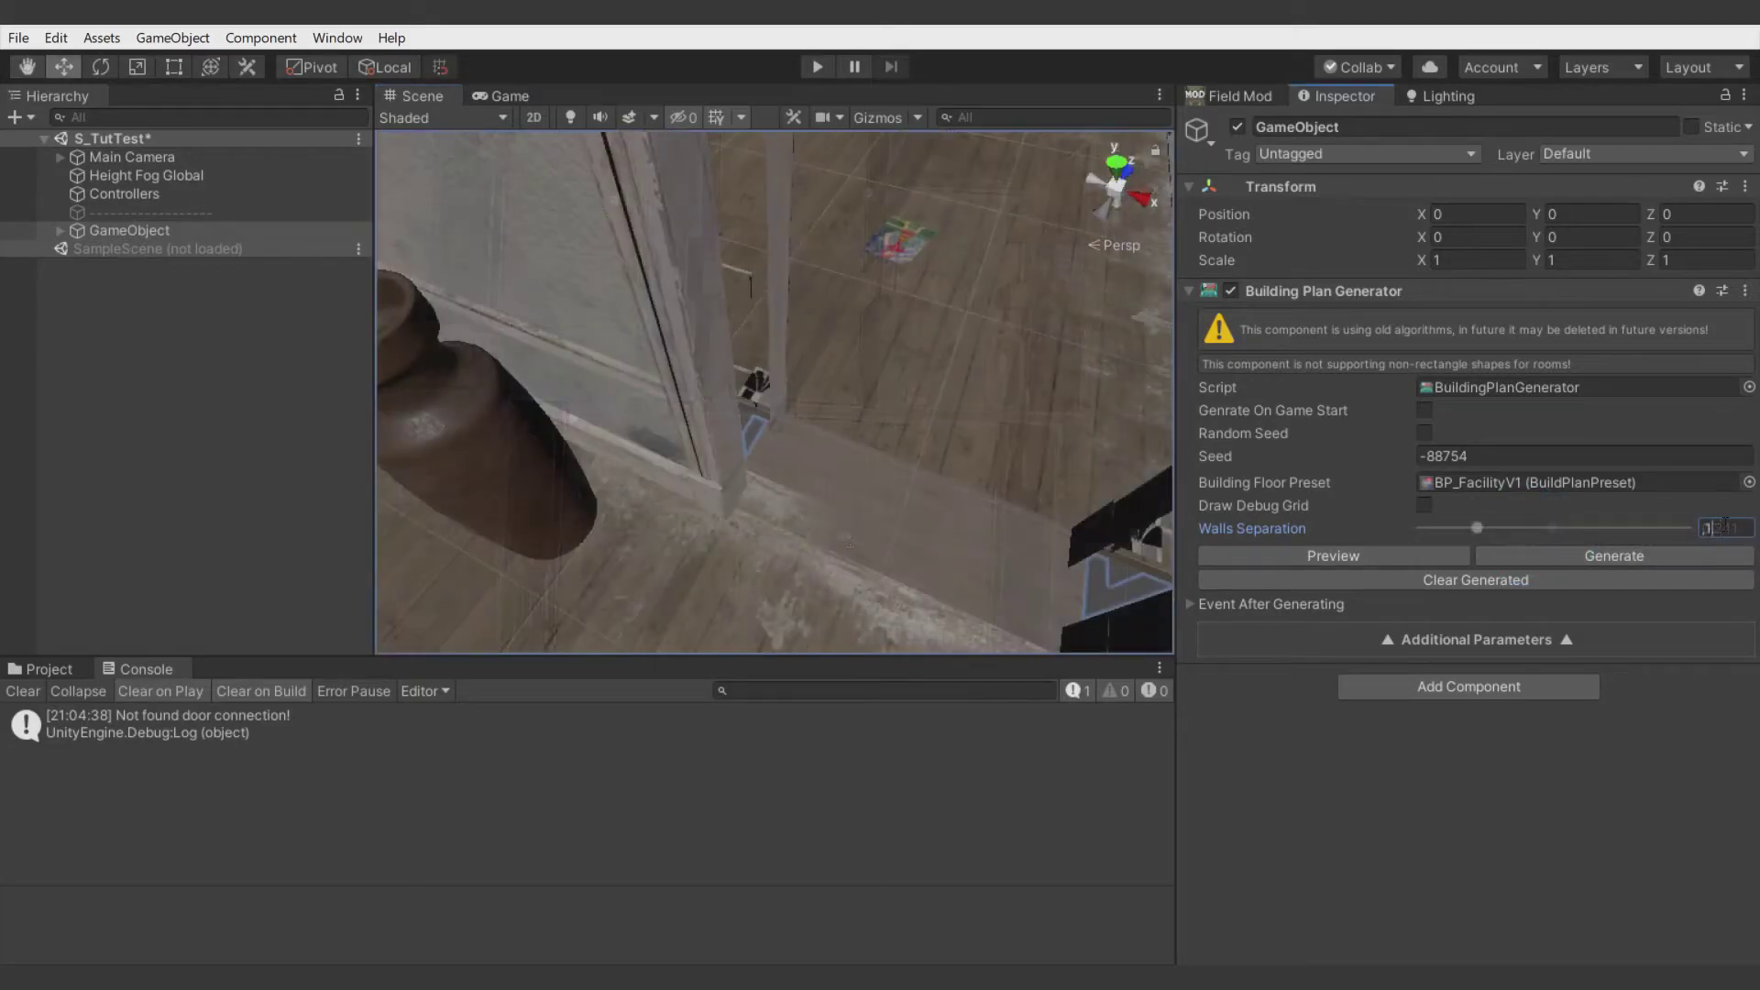
left_click(1584, 558)
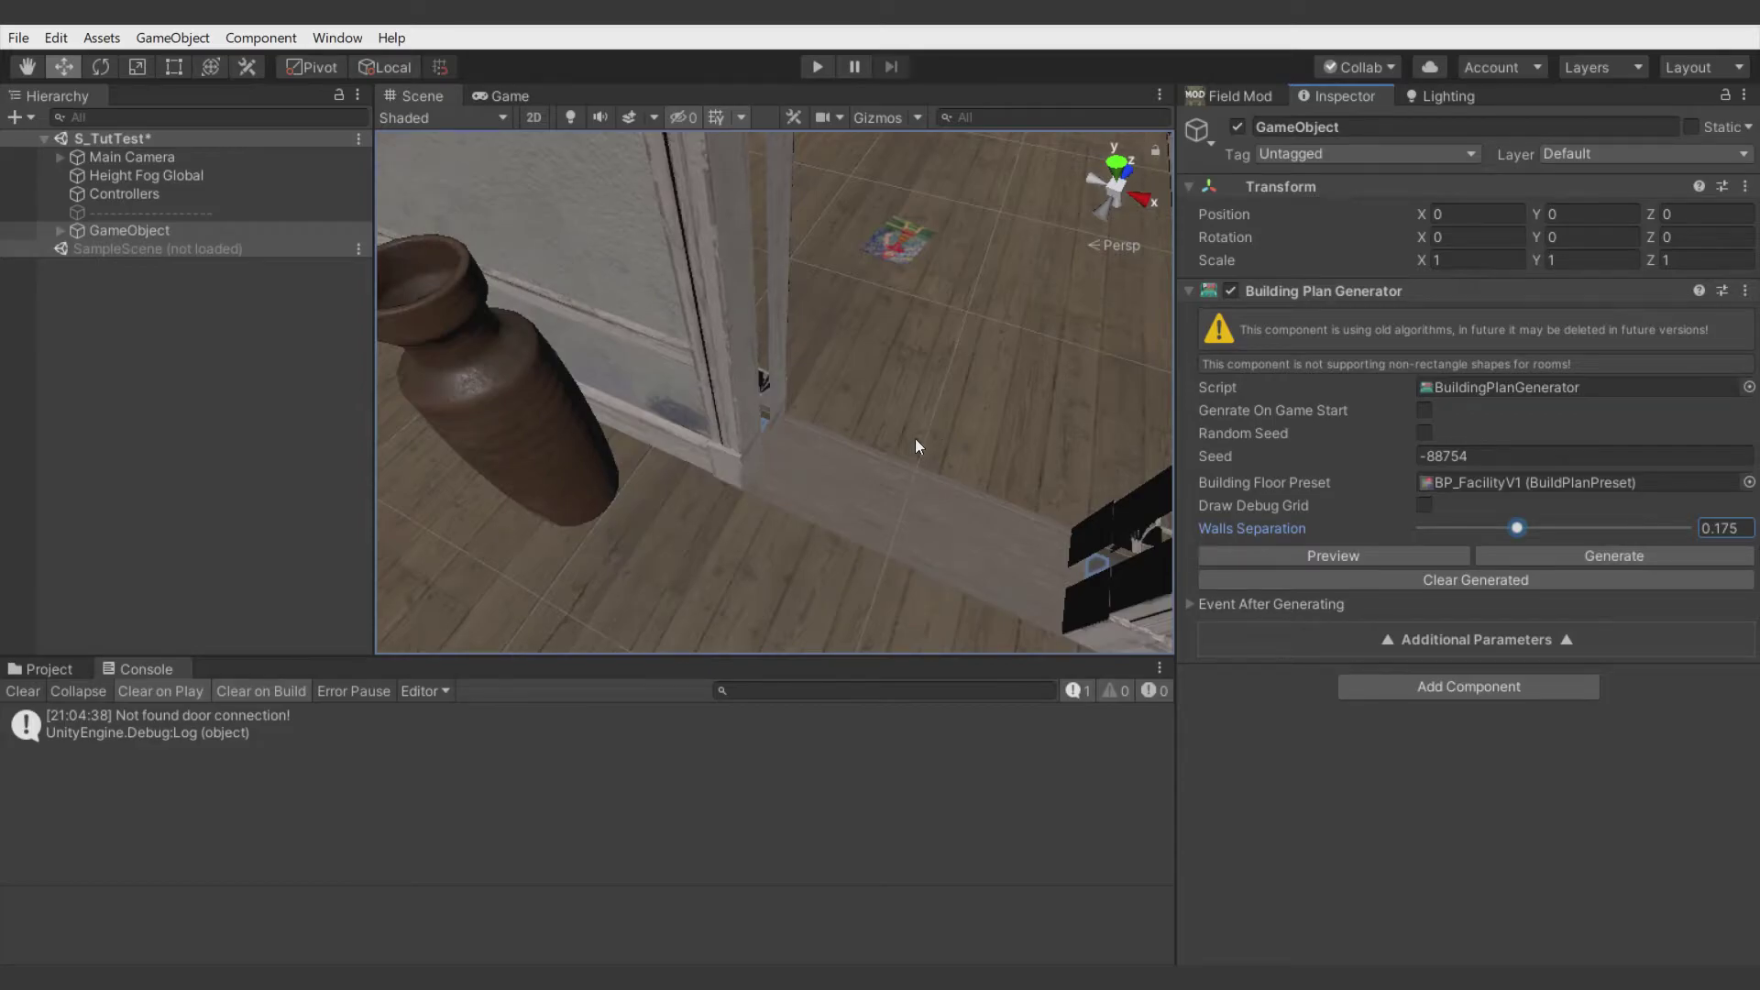
left_click(1727, 528)
type(".1")
left_click(1713, 554)
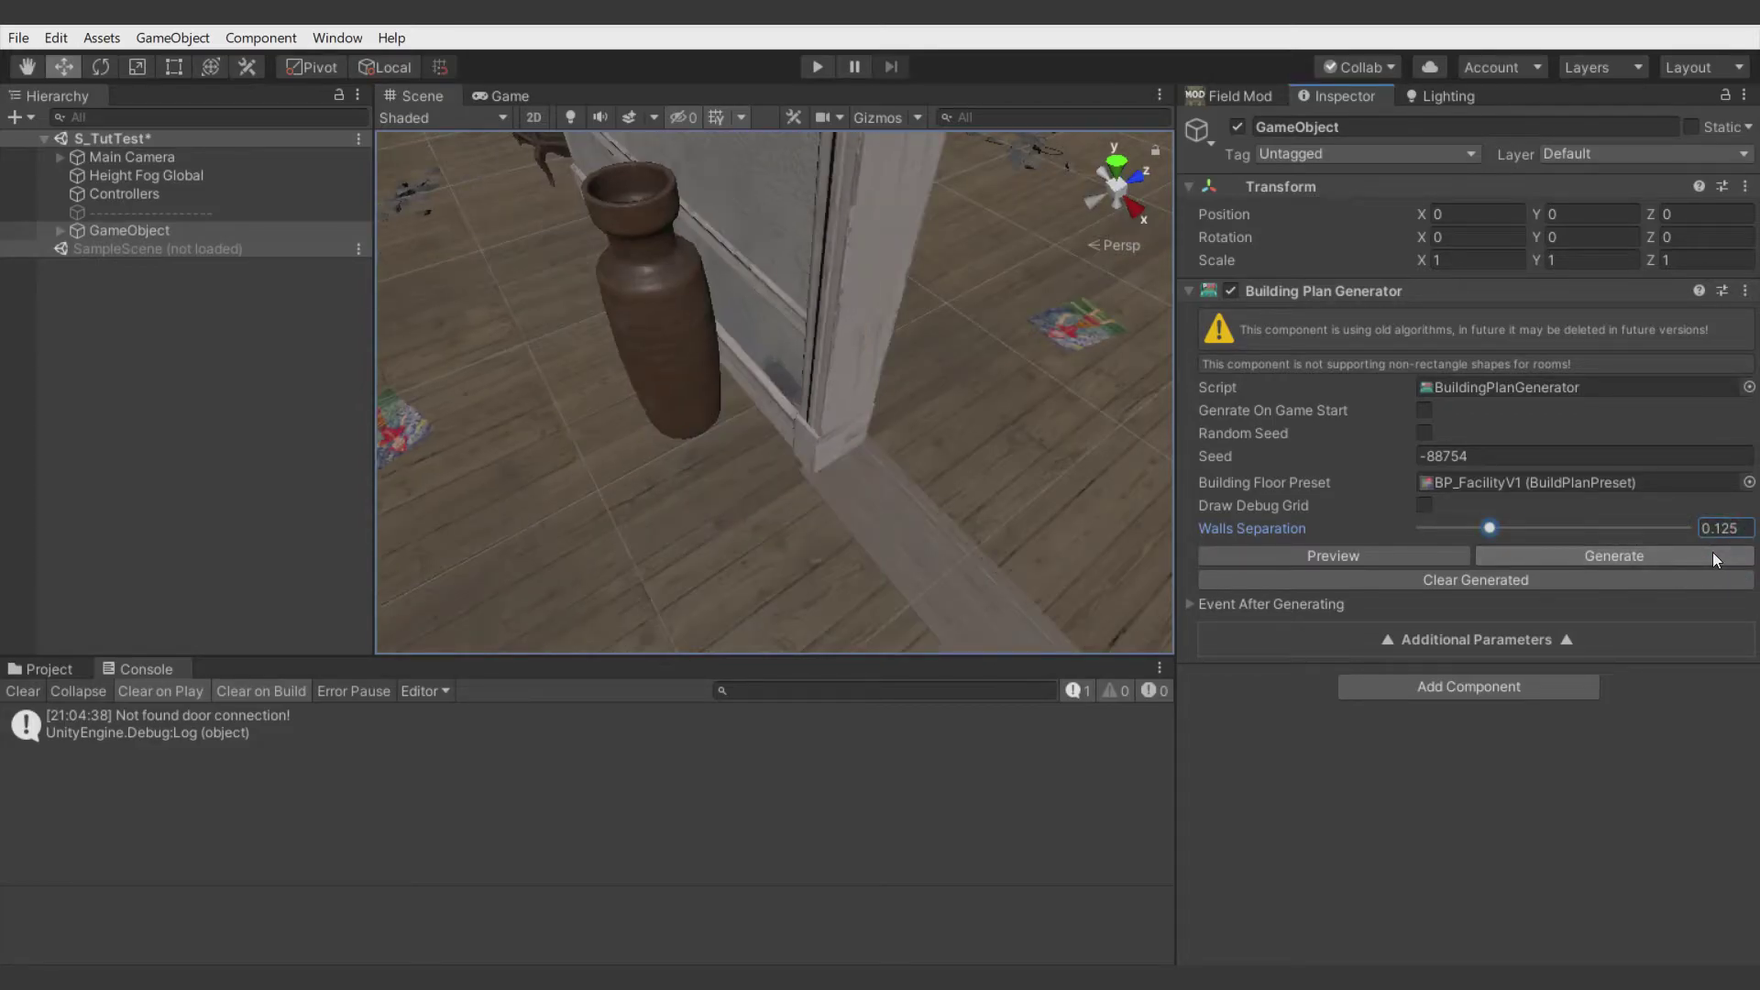
right_click_drag(944, 440, 967, 483)
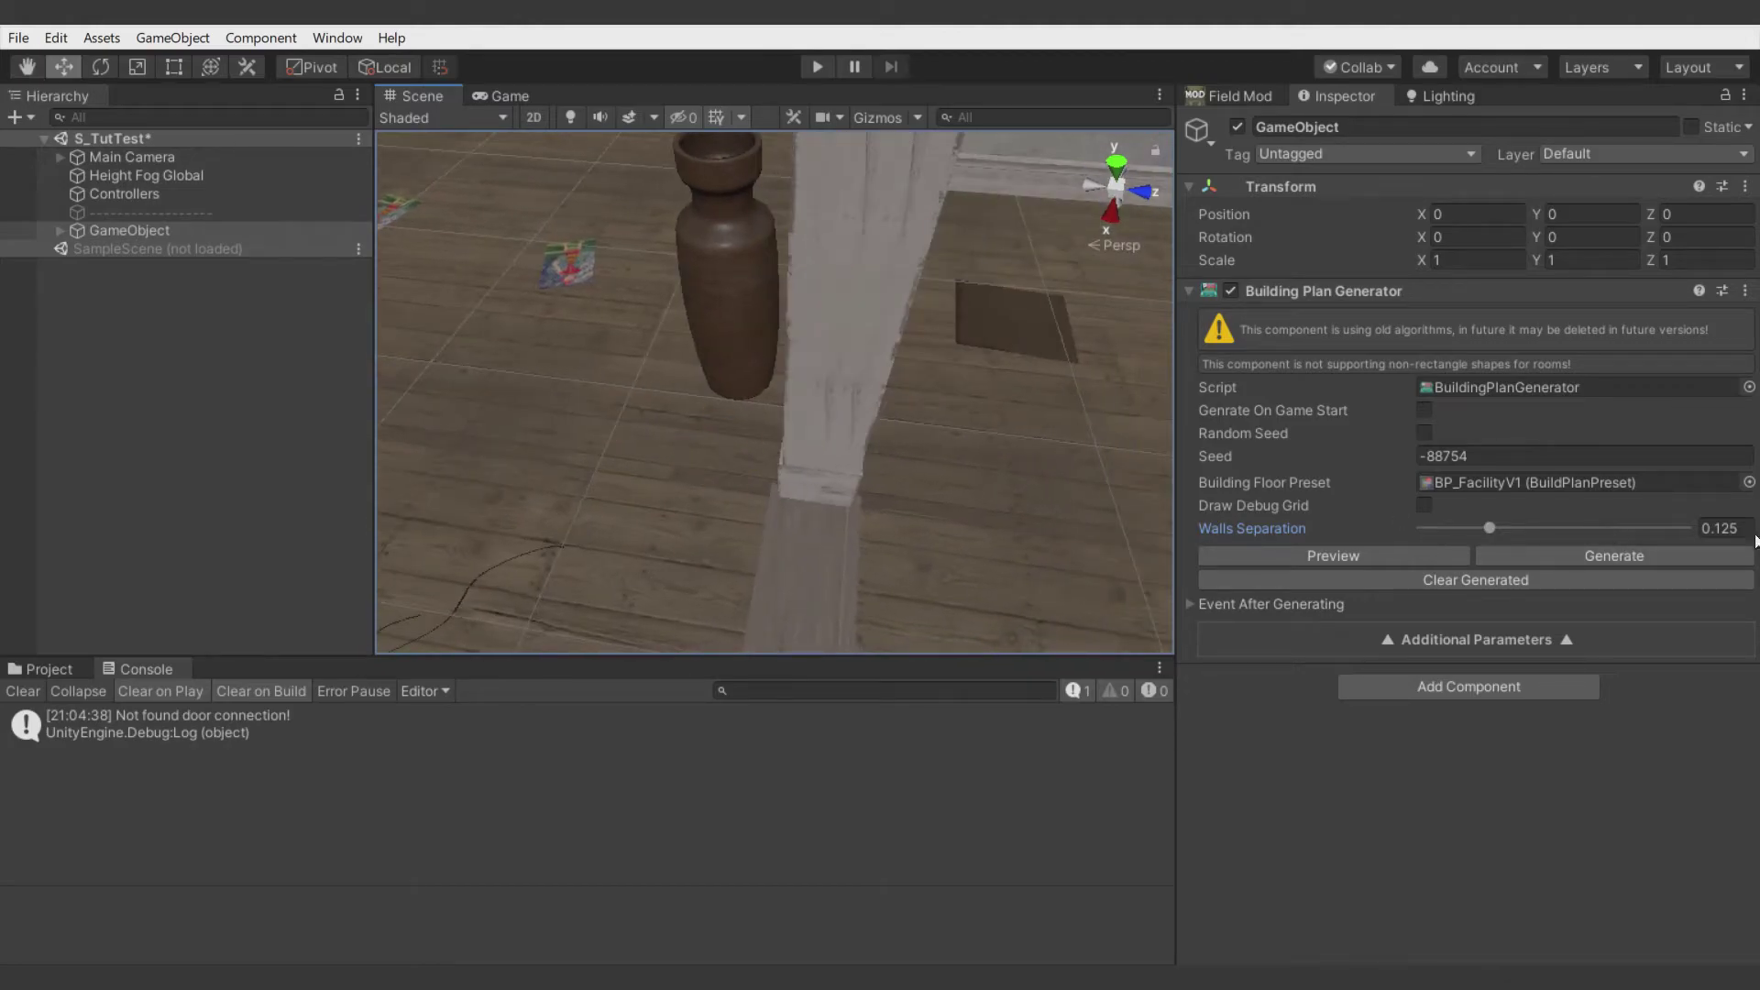
- Fine-tune Walls Separation through 0.15 and 0.14 to 0.1375, regenerating the interior after each change
type("5")
left_click(1699, 550)
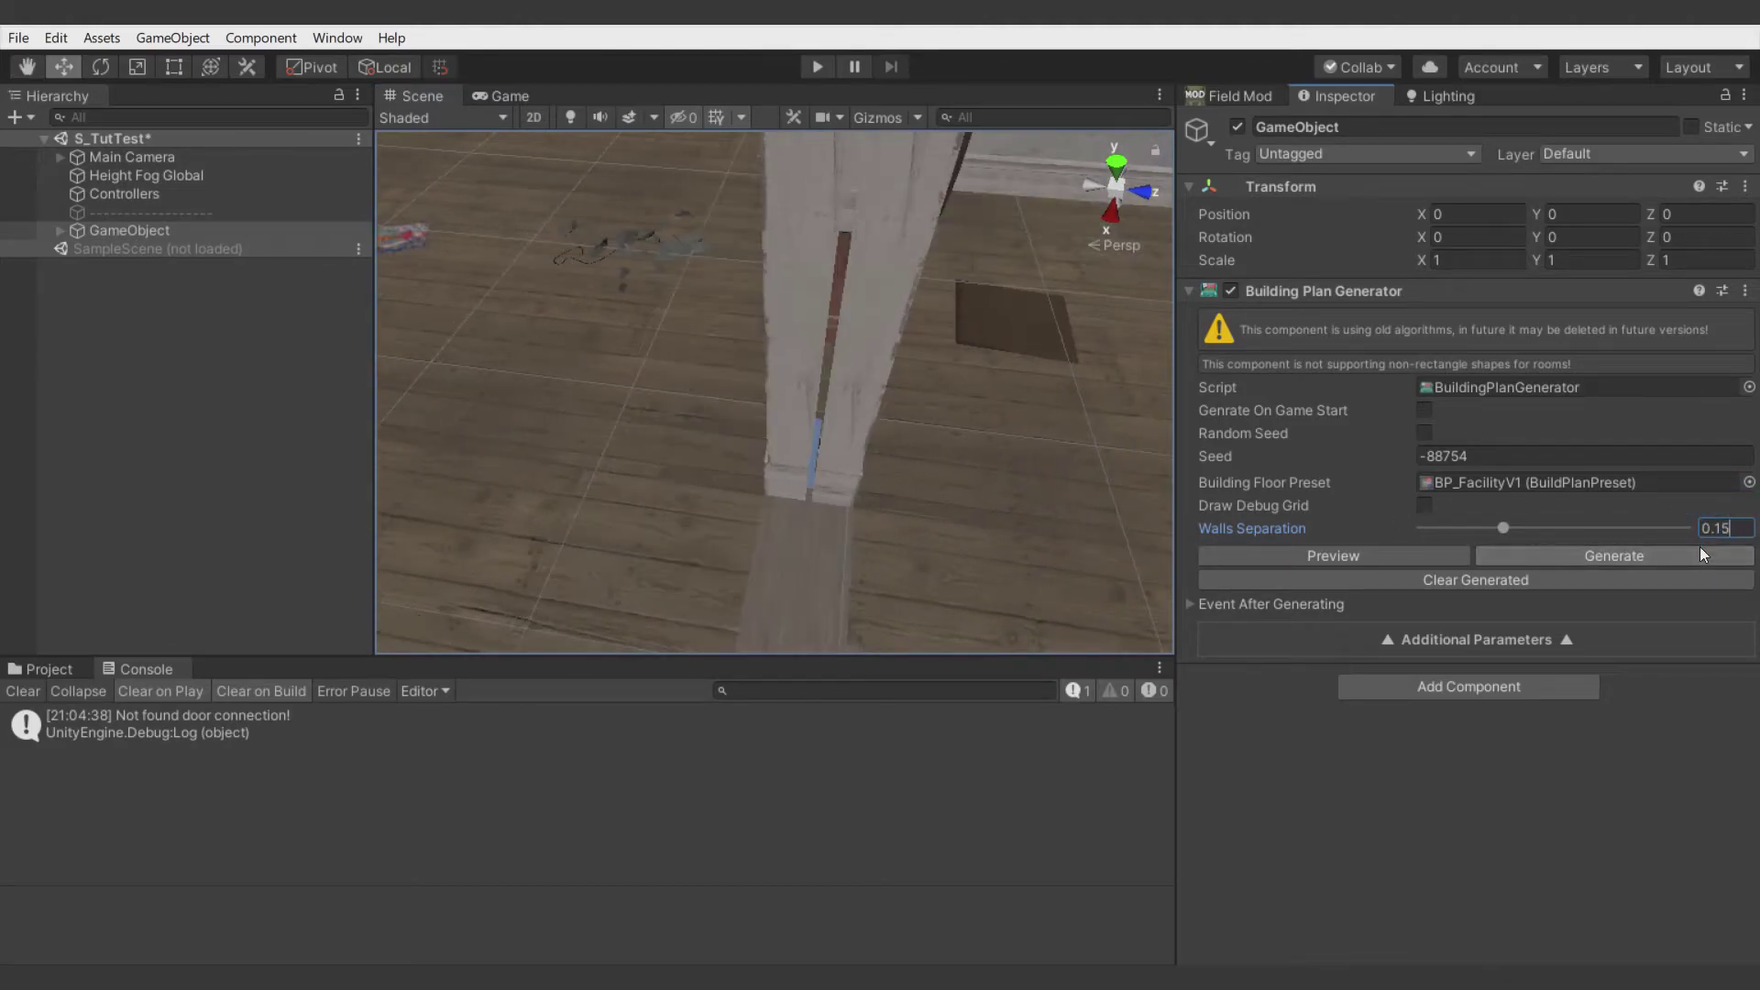
left_click(1727, 533)
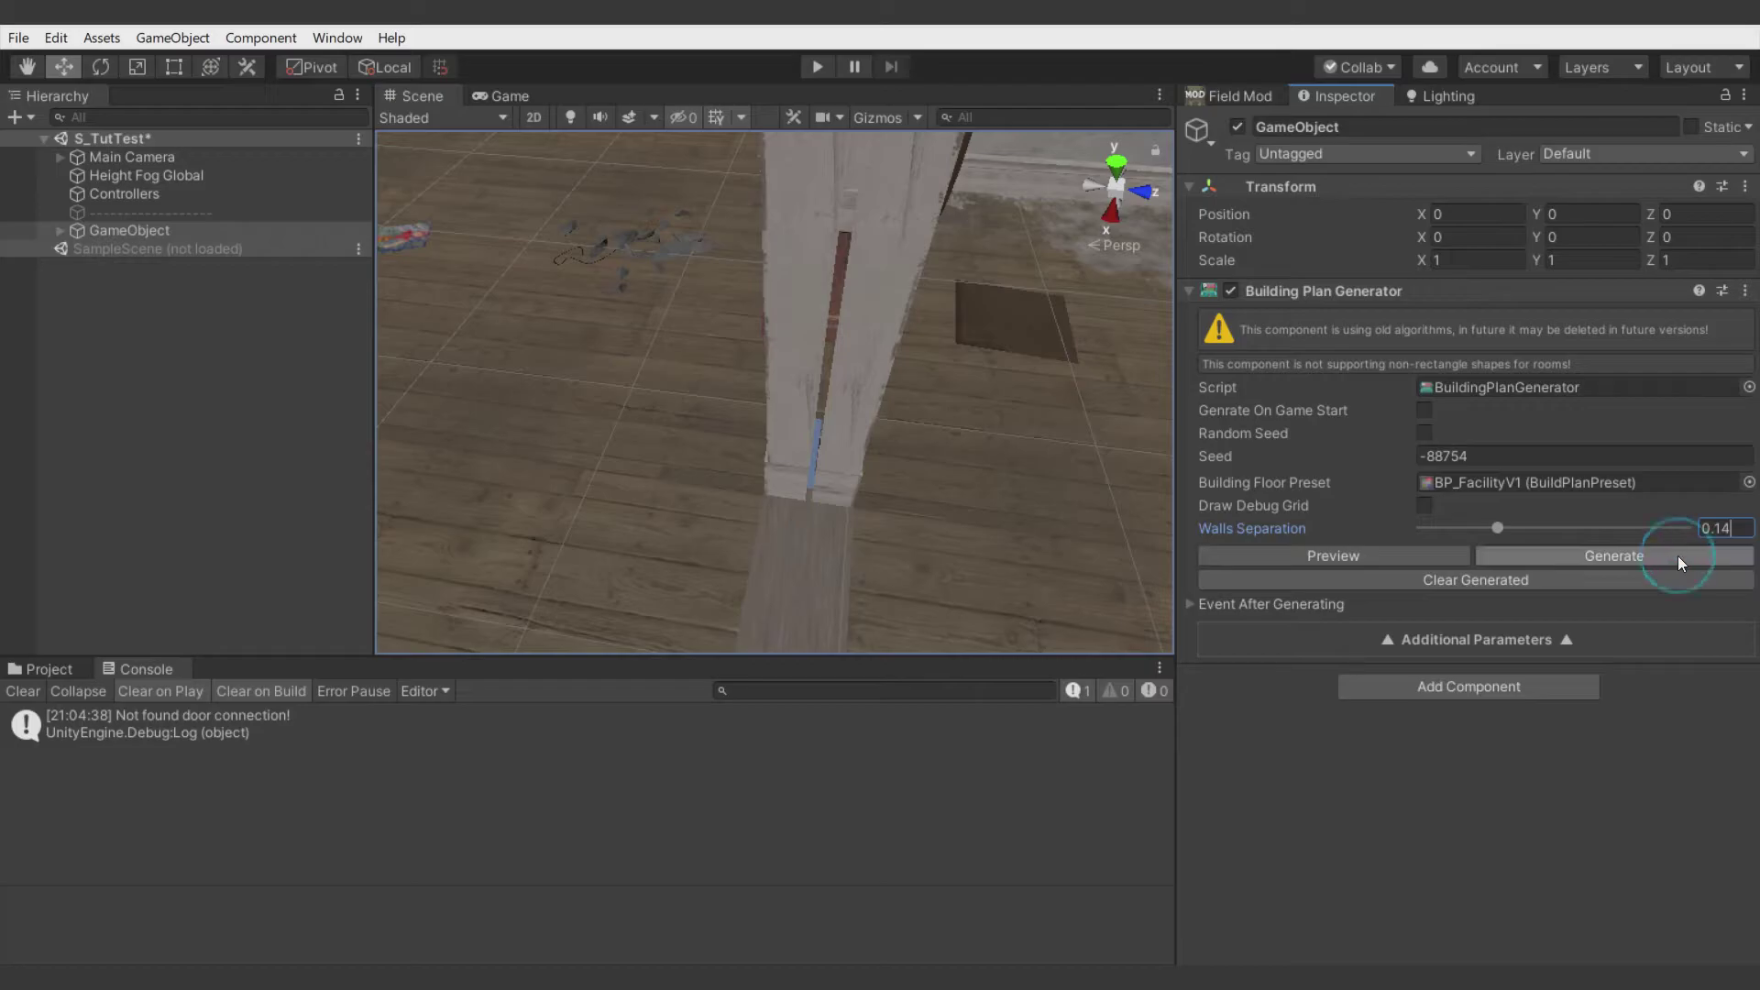
left_click(1677, 555)
left_click(1725, 529)
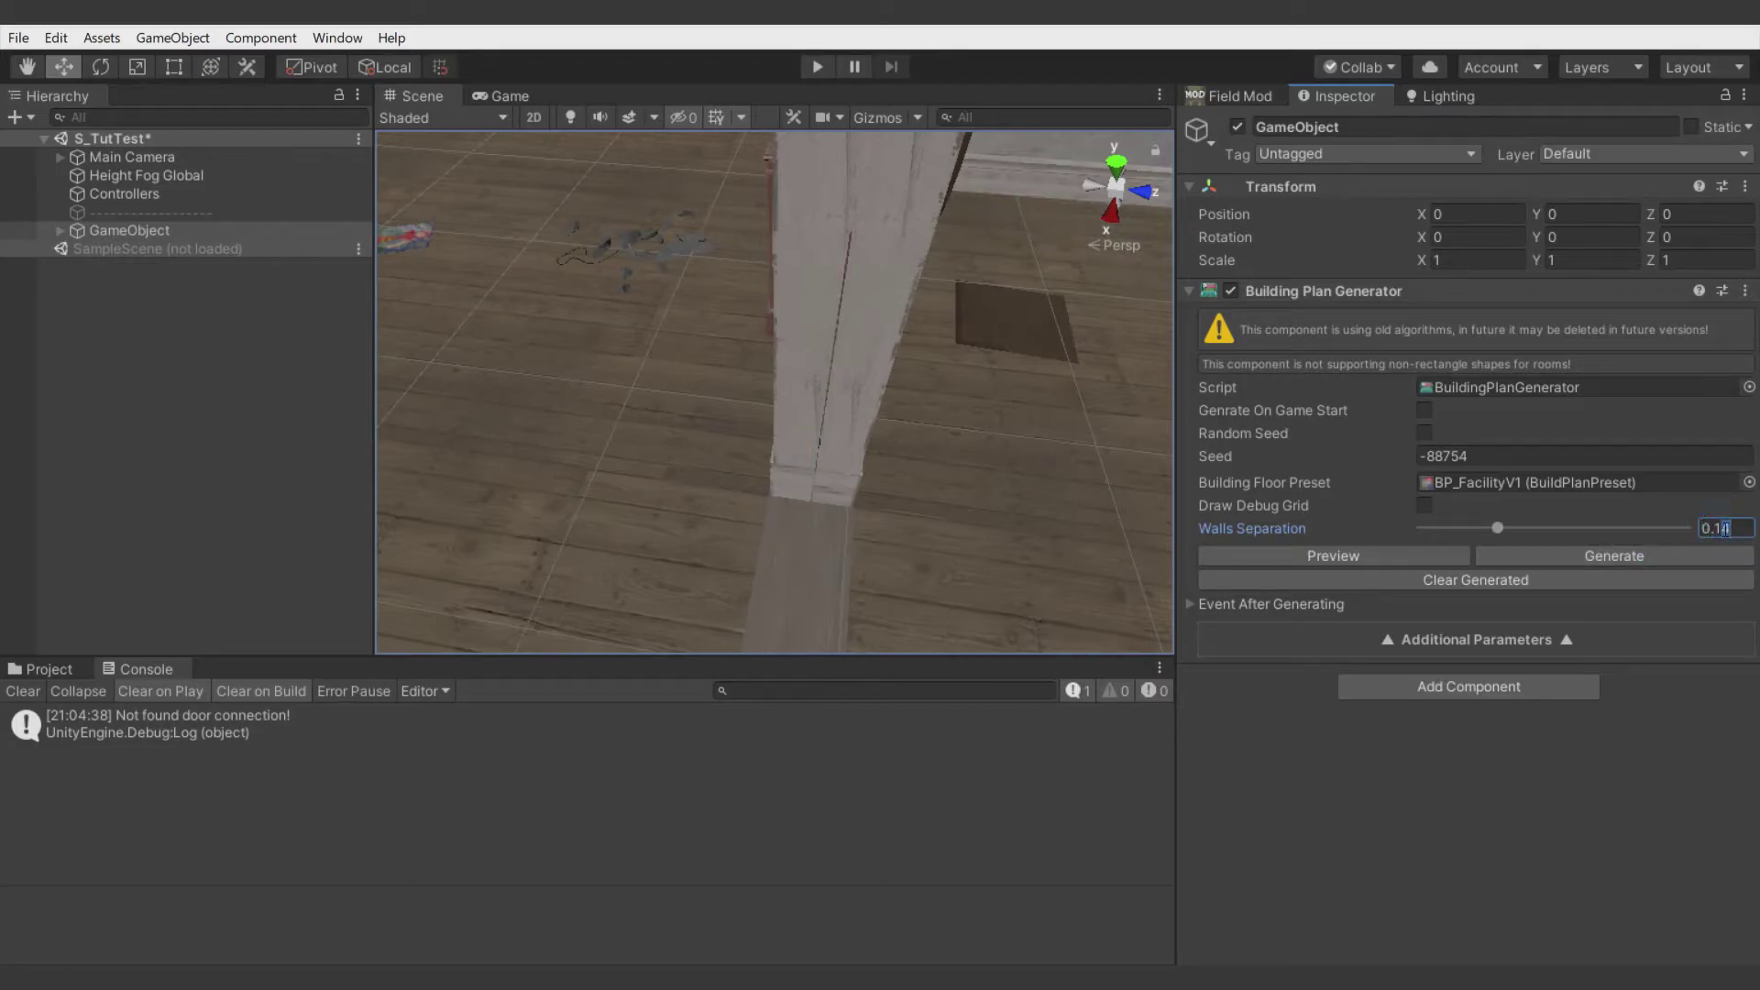
left_click(1699, 552)
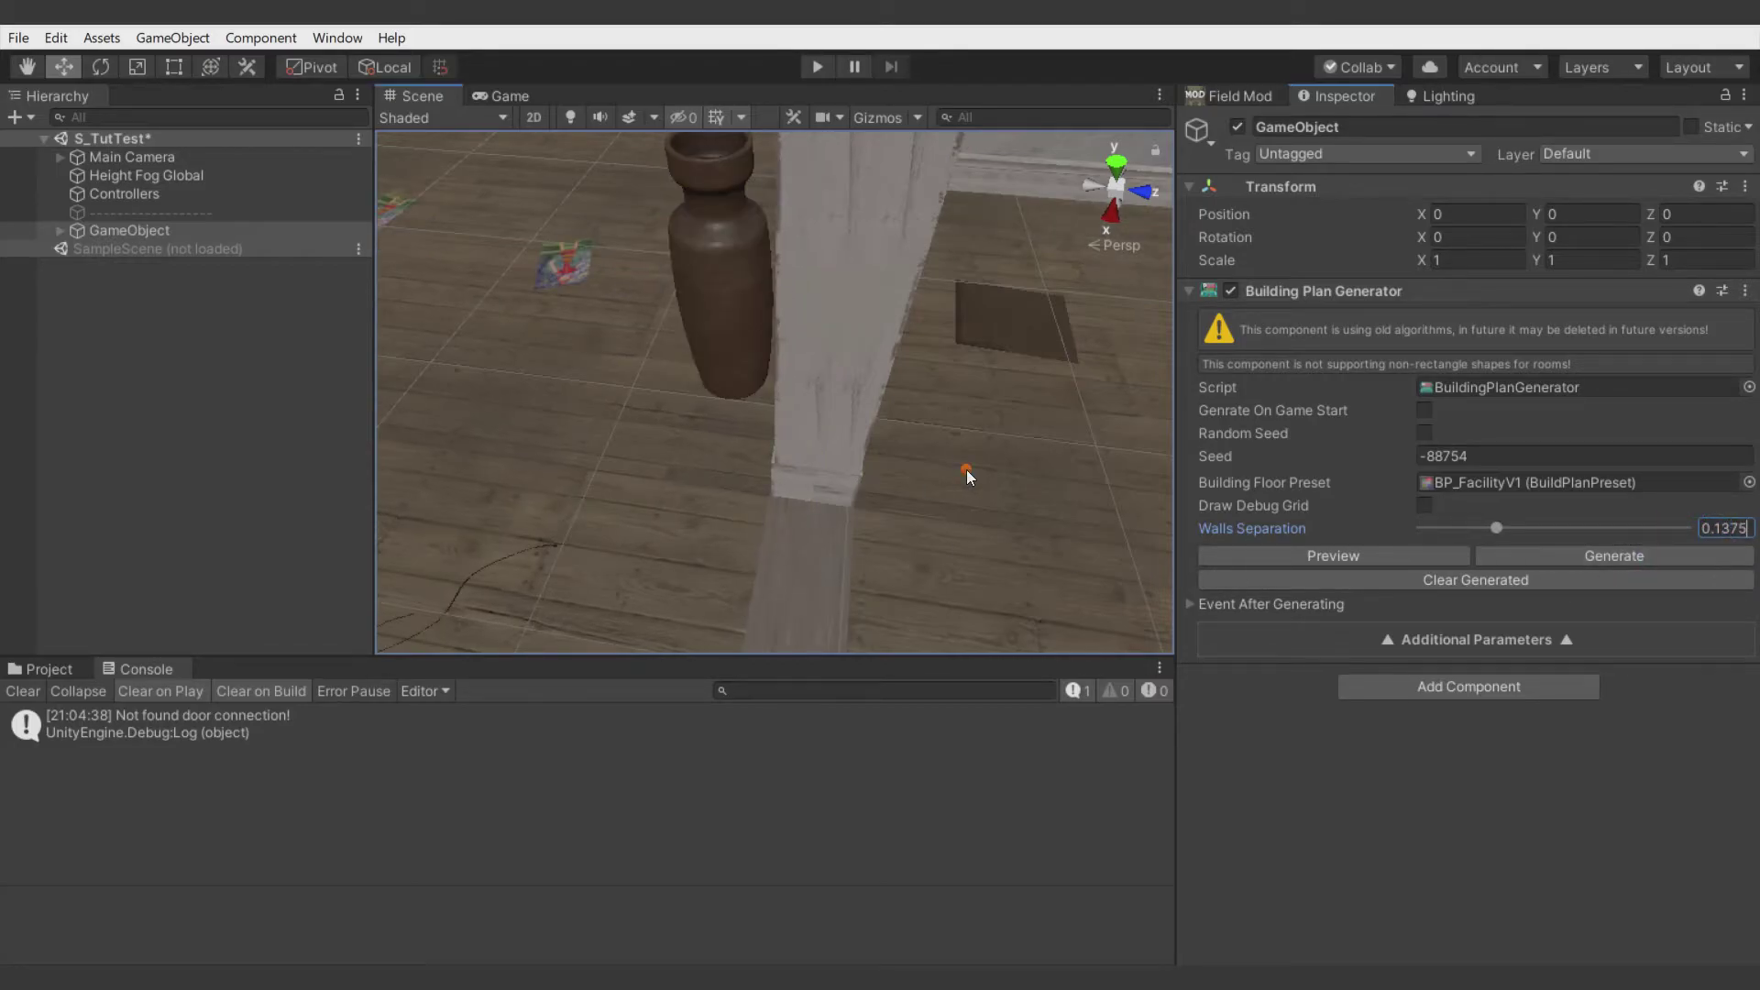
- Examine the wall joints, doorways and room layout throughout the regenerated interior
right_click_drag(967, 471, 1186, 530)
right_click_drag(896, 398, 786, 471)
key("s")
right_click_drag(864, 415, 698, 327)
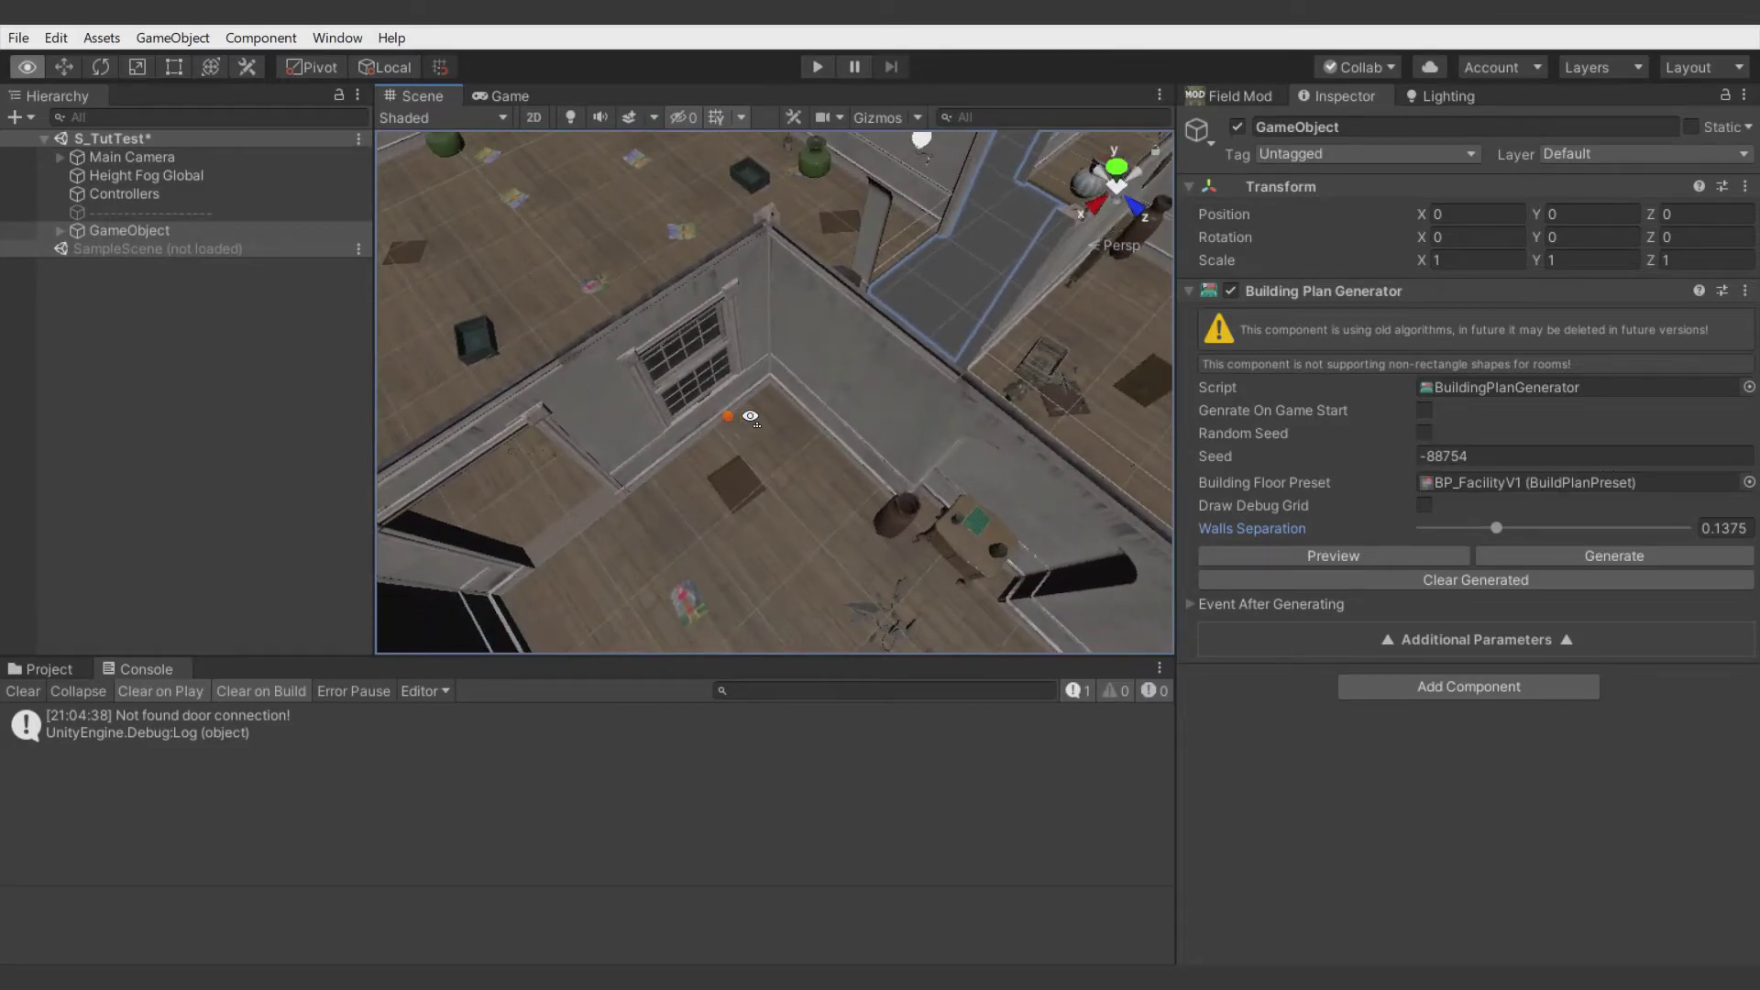
right_click_drag(750, 417, 861, 468)
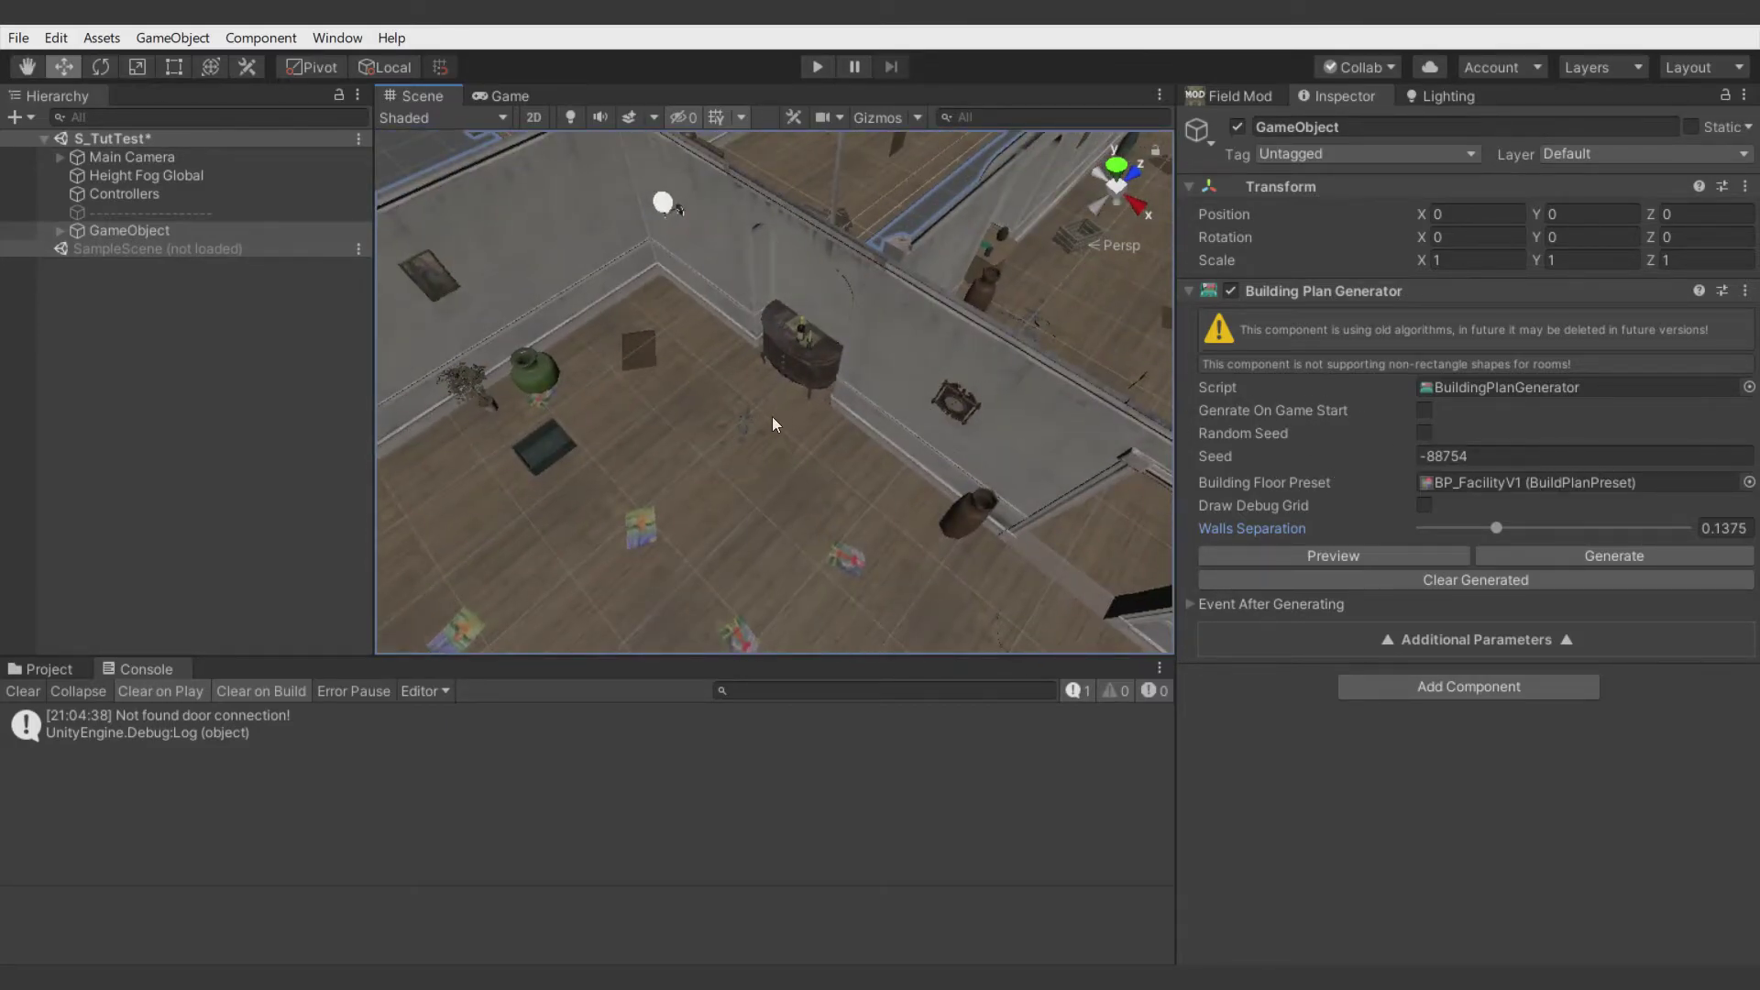
right_click_drag(772, 424, 478, 428)
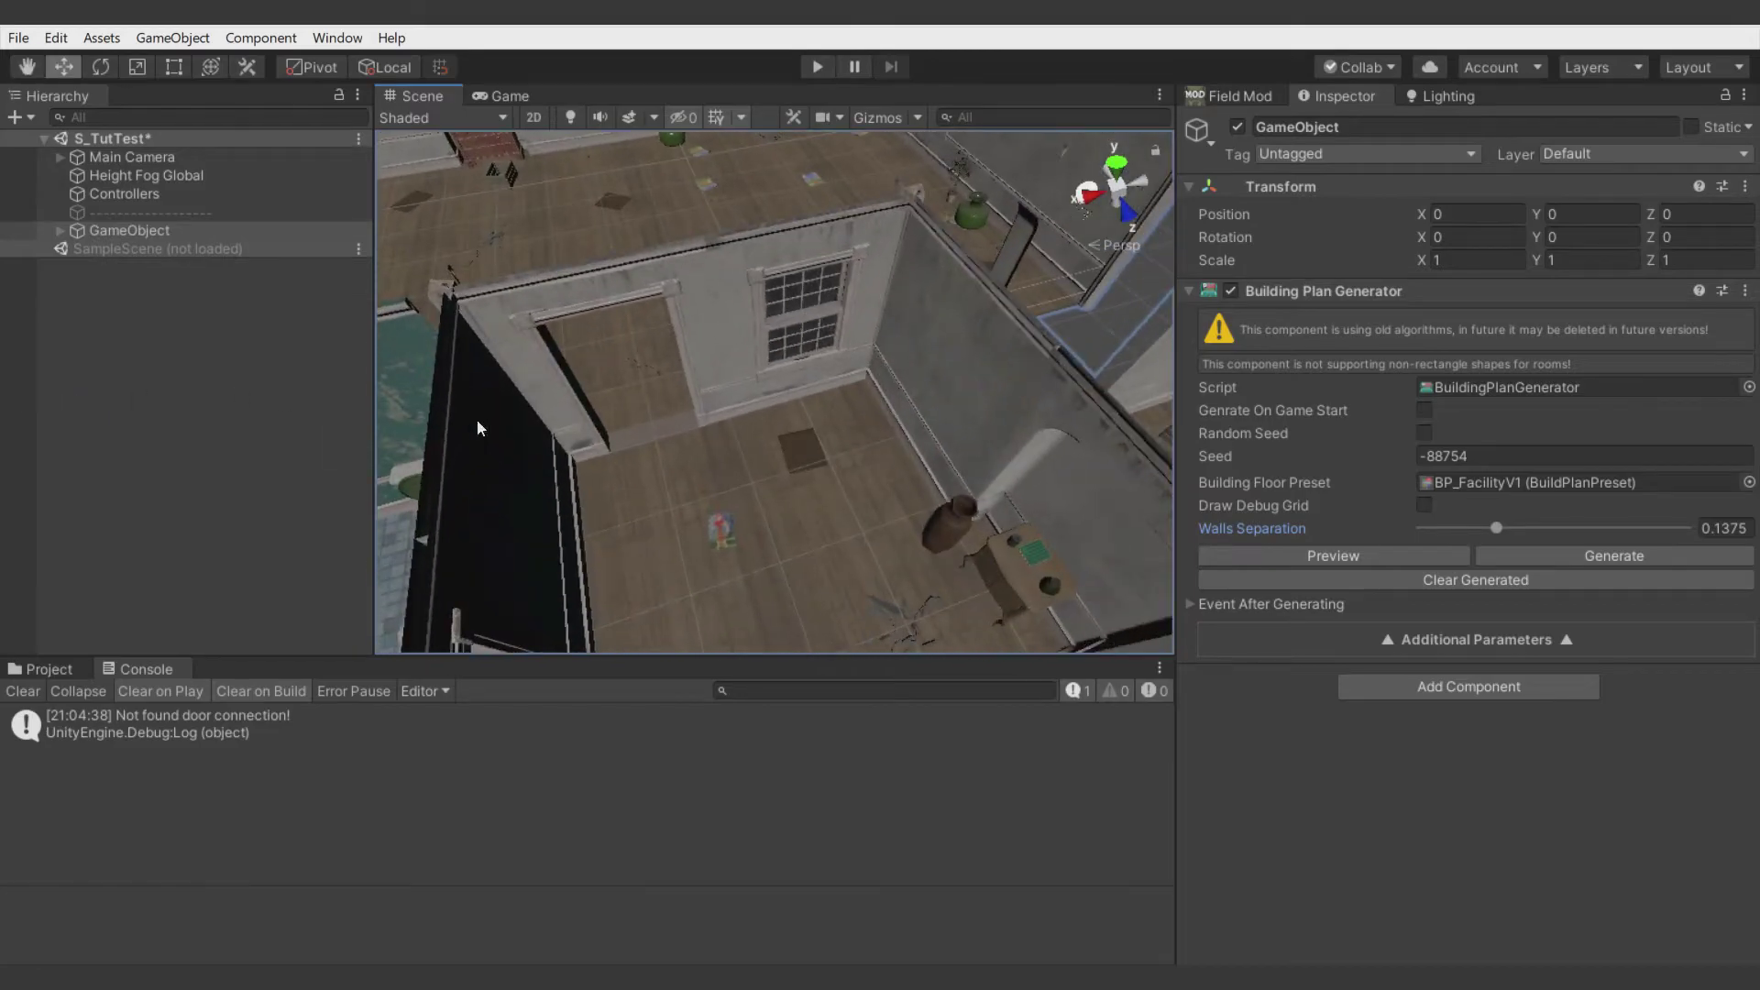
right_click_drag(713, 477, 852, 326)
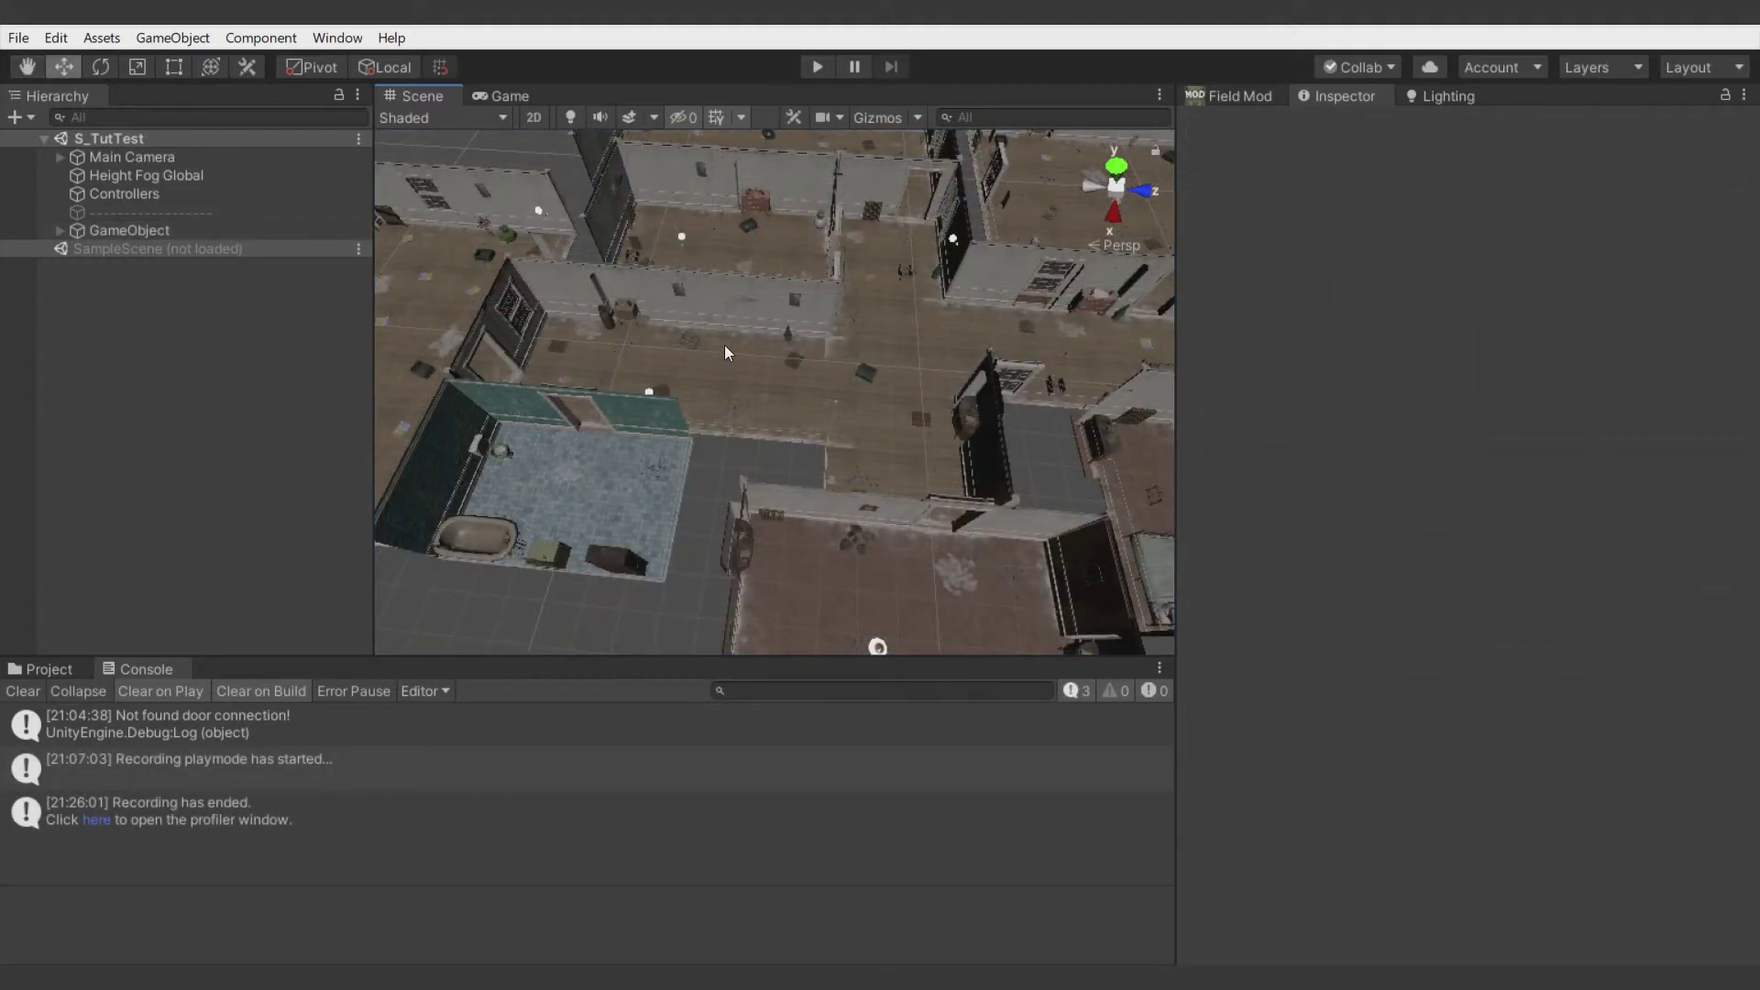
right_click_drag(732, 354, 737, 324)
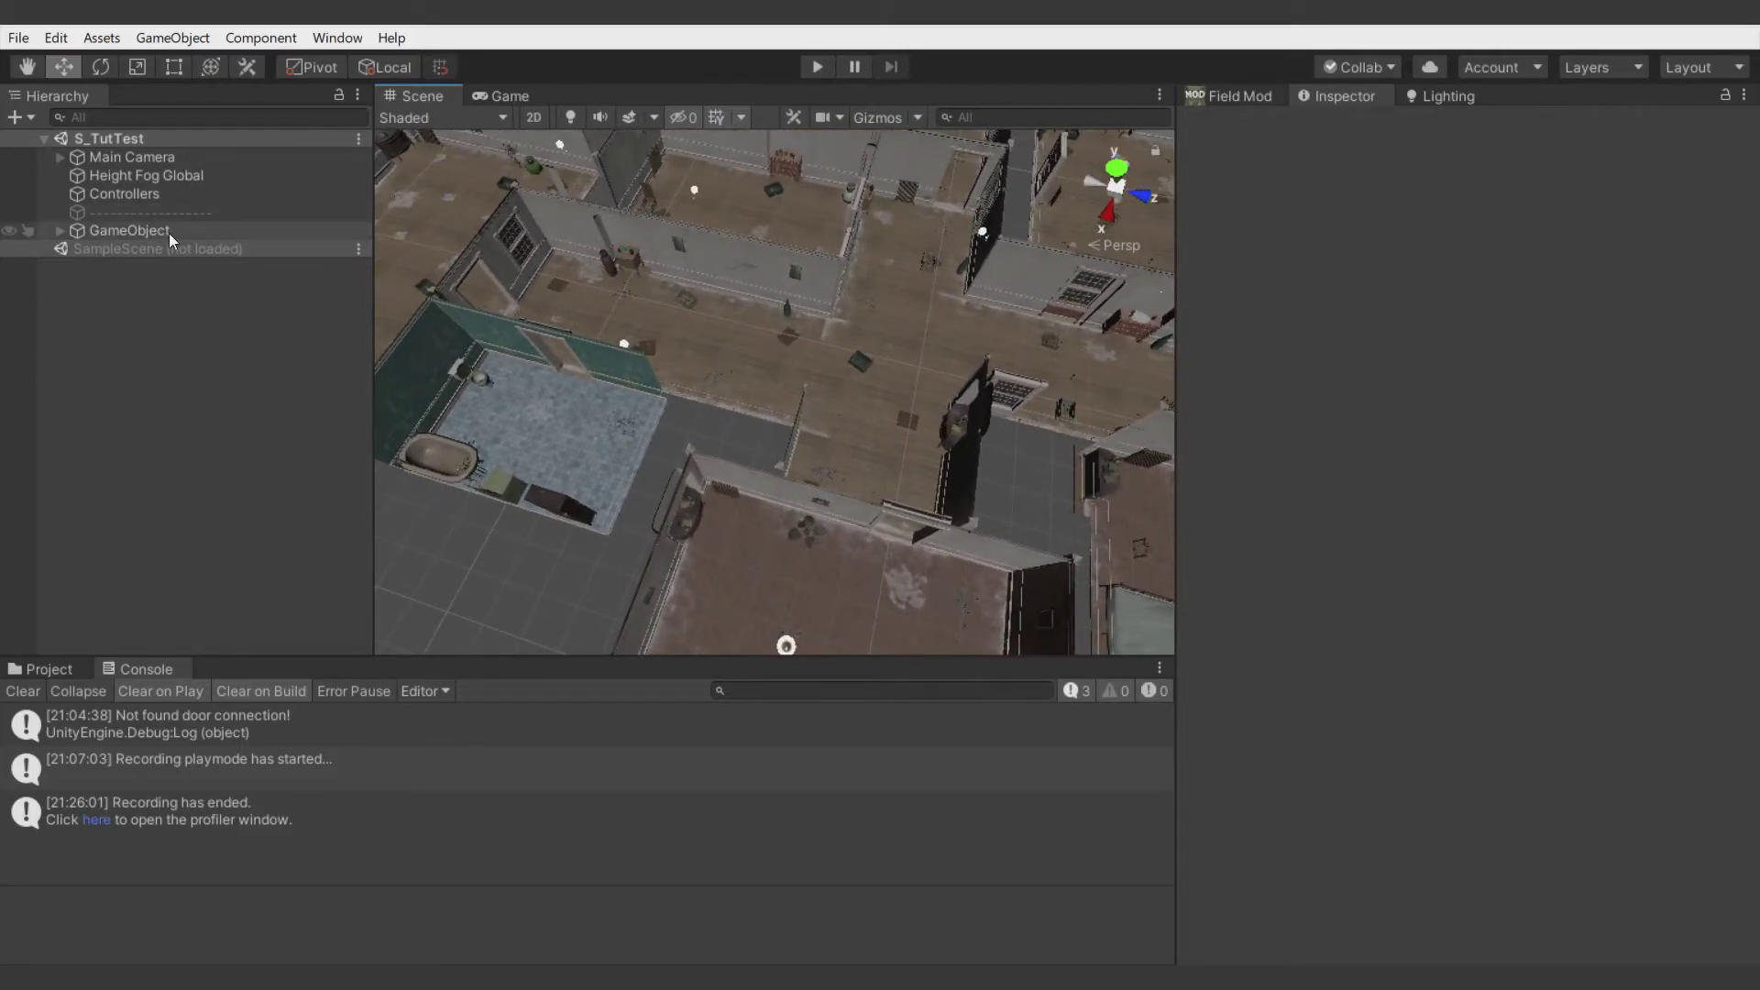
- Open the build plan assigned to the GameObject's generator and locate the BP_FacilityV1 asset in the project files
left_click(134, 226)
double_click(1508, 485)
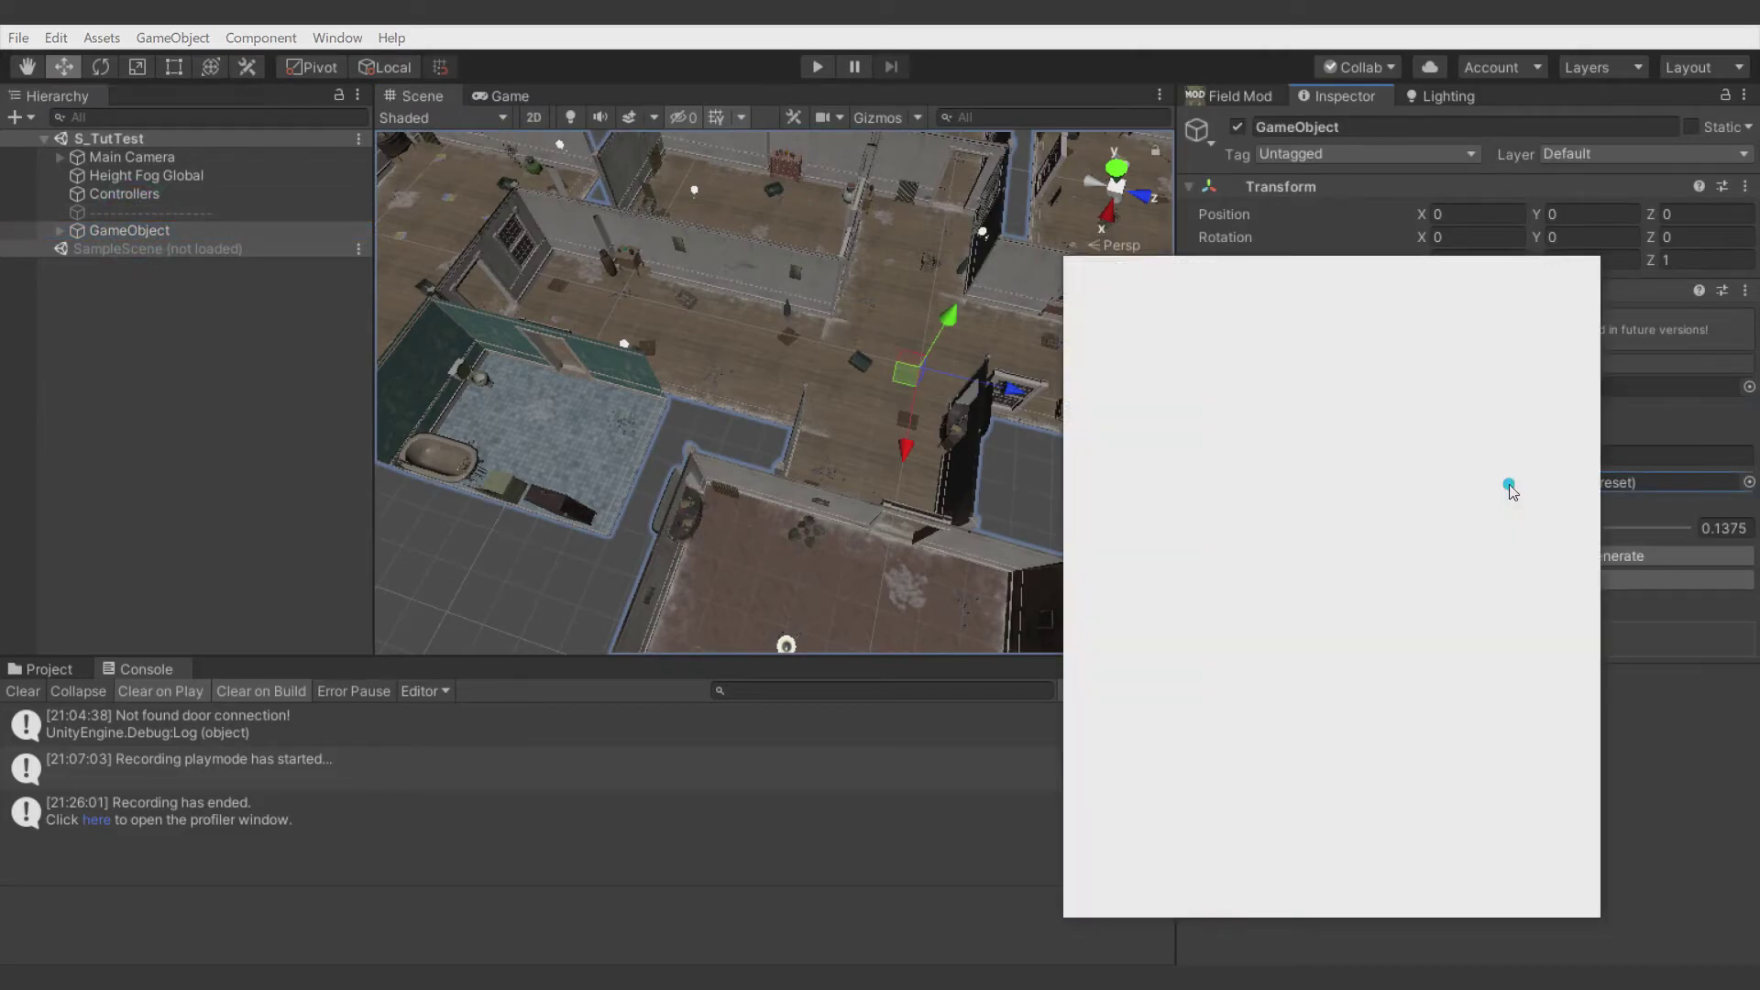
left_click_drag(1446, 268, 807, 120)
scroll(688, 412, "down", 5)
left_click(41, 669)
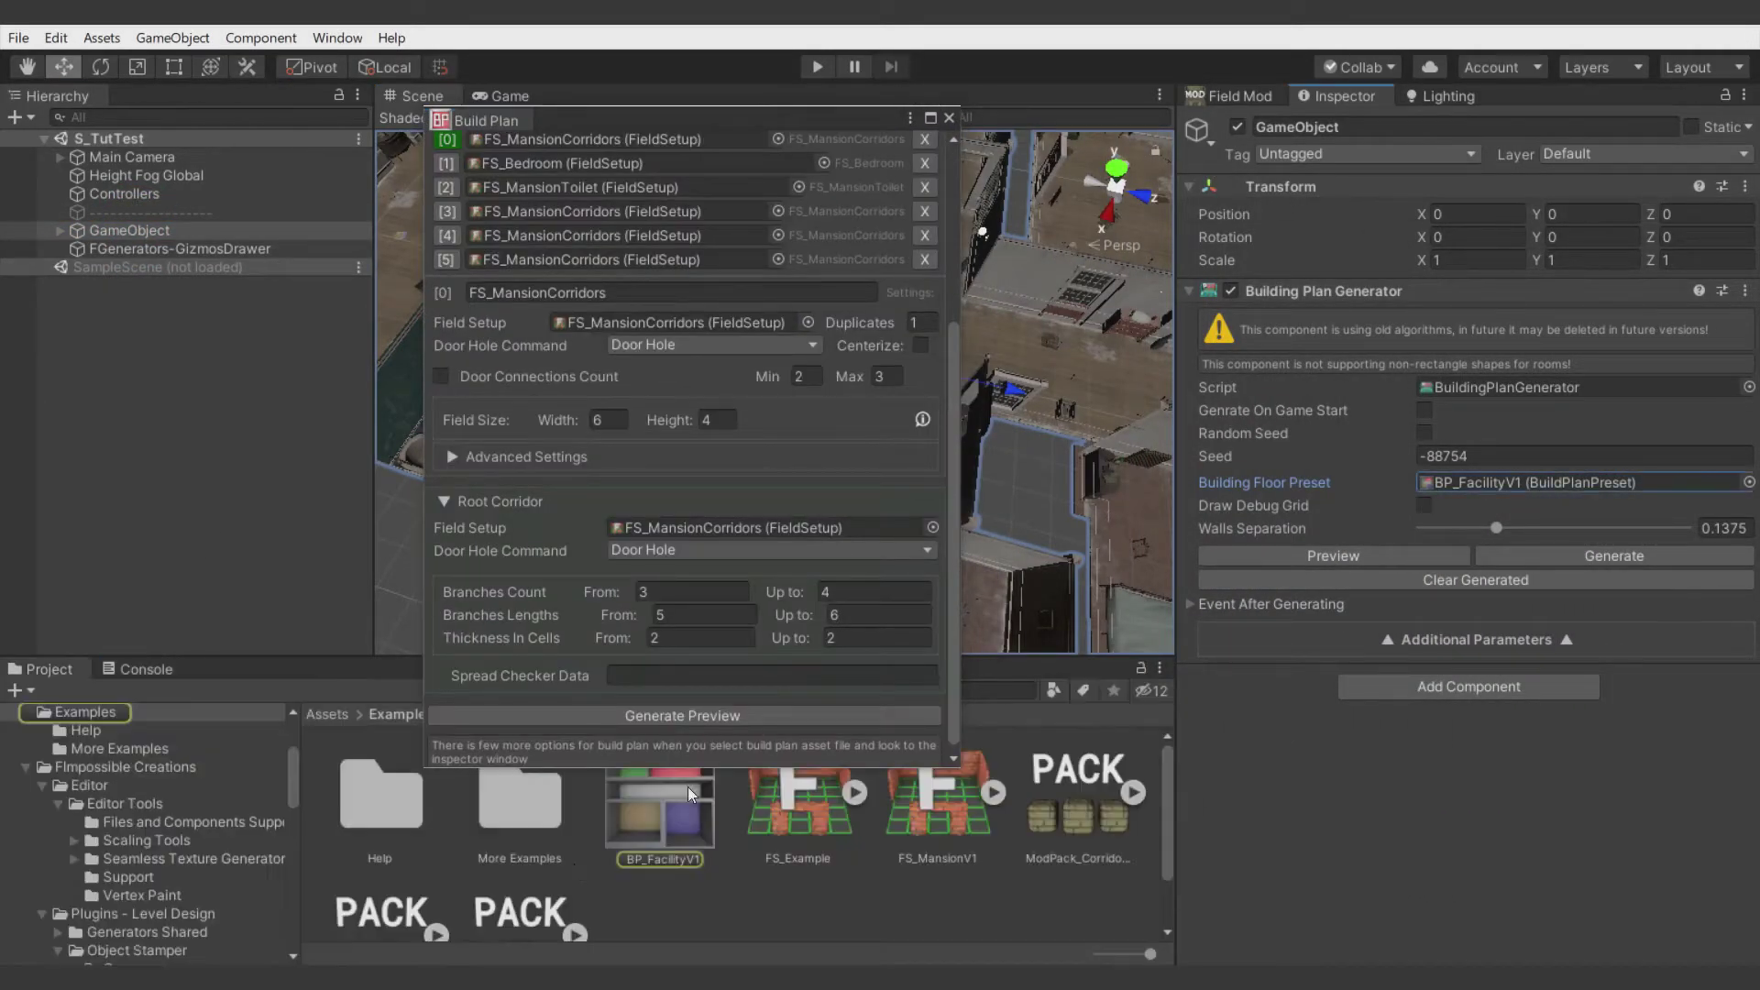
- Select the BP_FacilityV1 asset and expand its More Guide Parameters, with the Presets and Root Corridor sections collapsed
left_click(640, 818)
middle_click(492, 116)
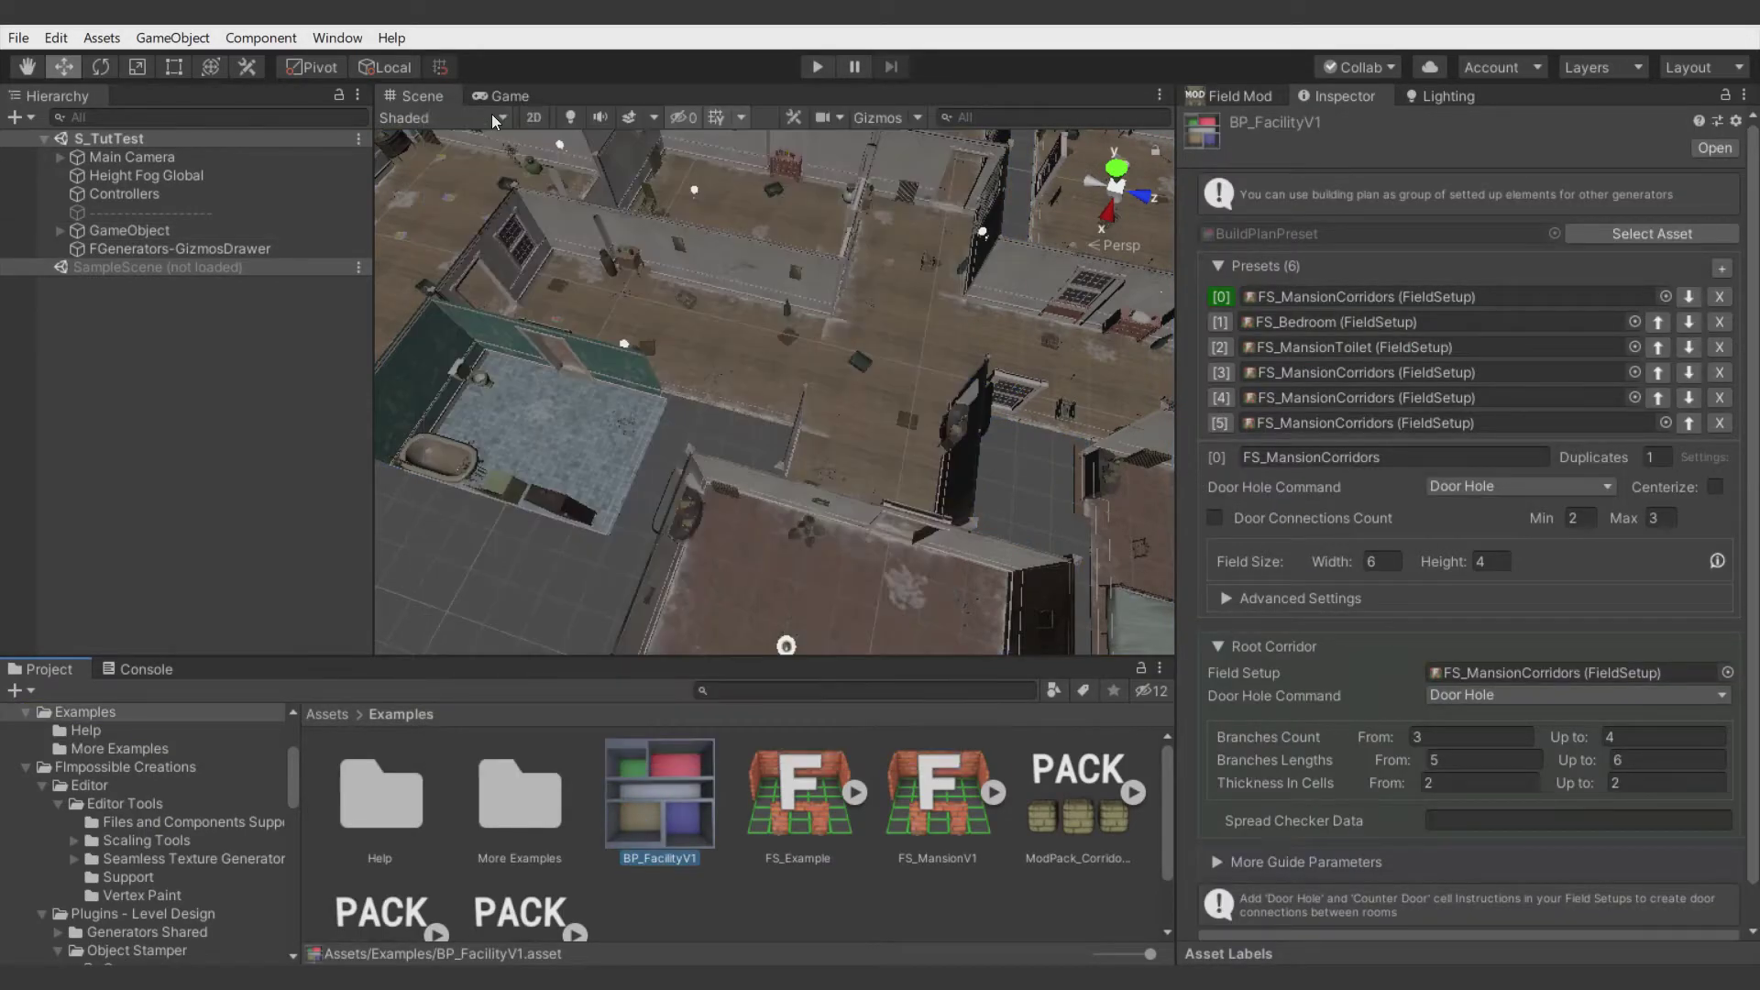
scroll(1269, 620, "down", 1)
left_click(1265, 608)
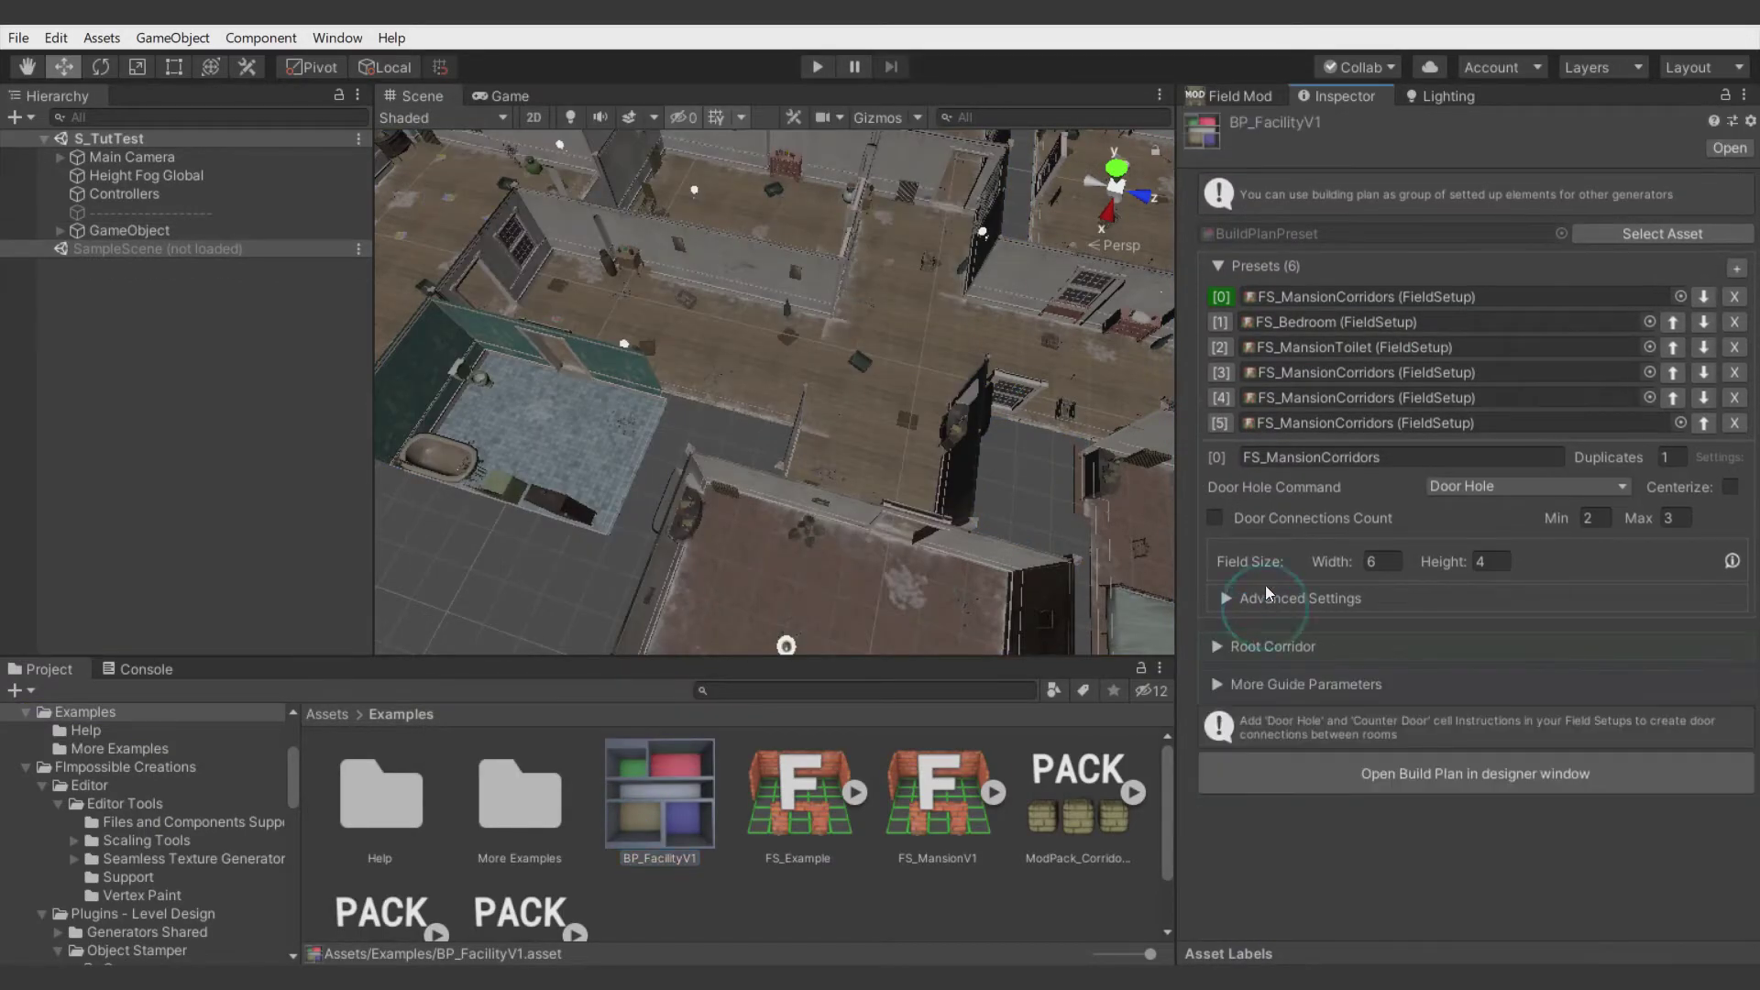
left_click(1232, 290)
left_click(1249, 269)
left_click(1288, 342)
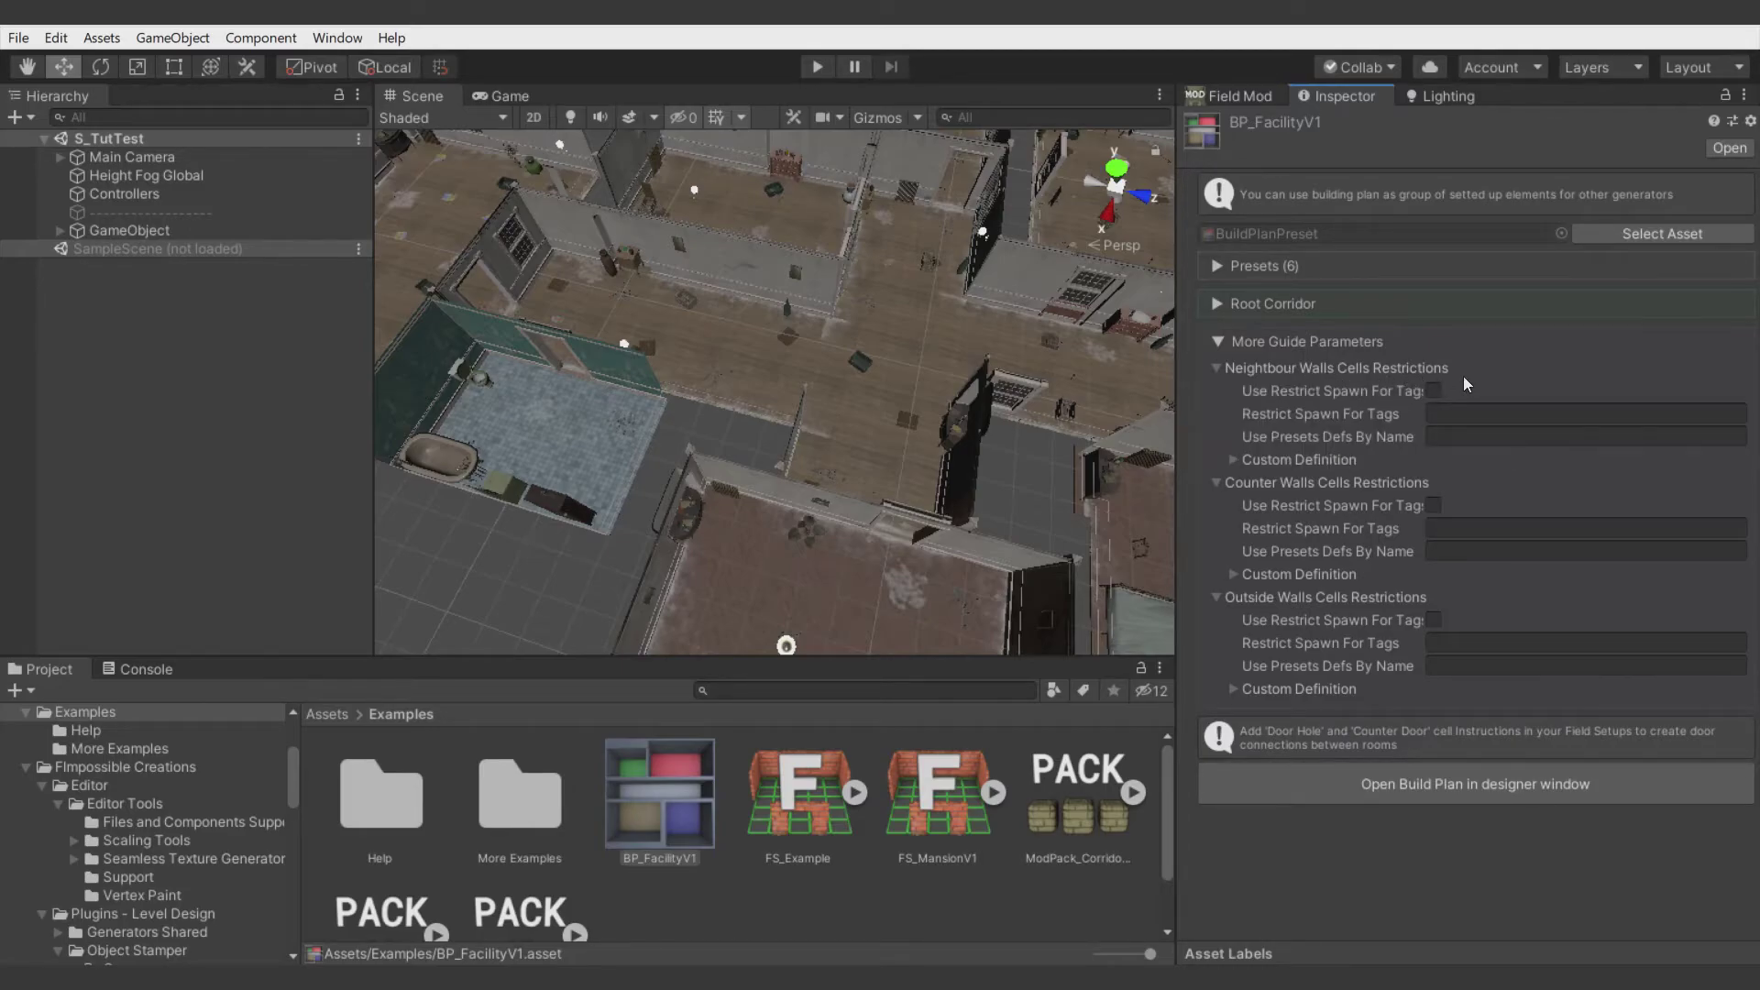
- Examine the wall between the bedroom and corridor and the Custom Definition options under Neighbour Walls Cells Restrictions
right_click_drag(903, 394, 814, 398)
key("d")
key("w")
left_click_drag(814, 398, 513, 447, "alt")
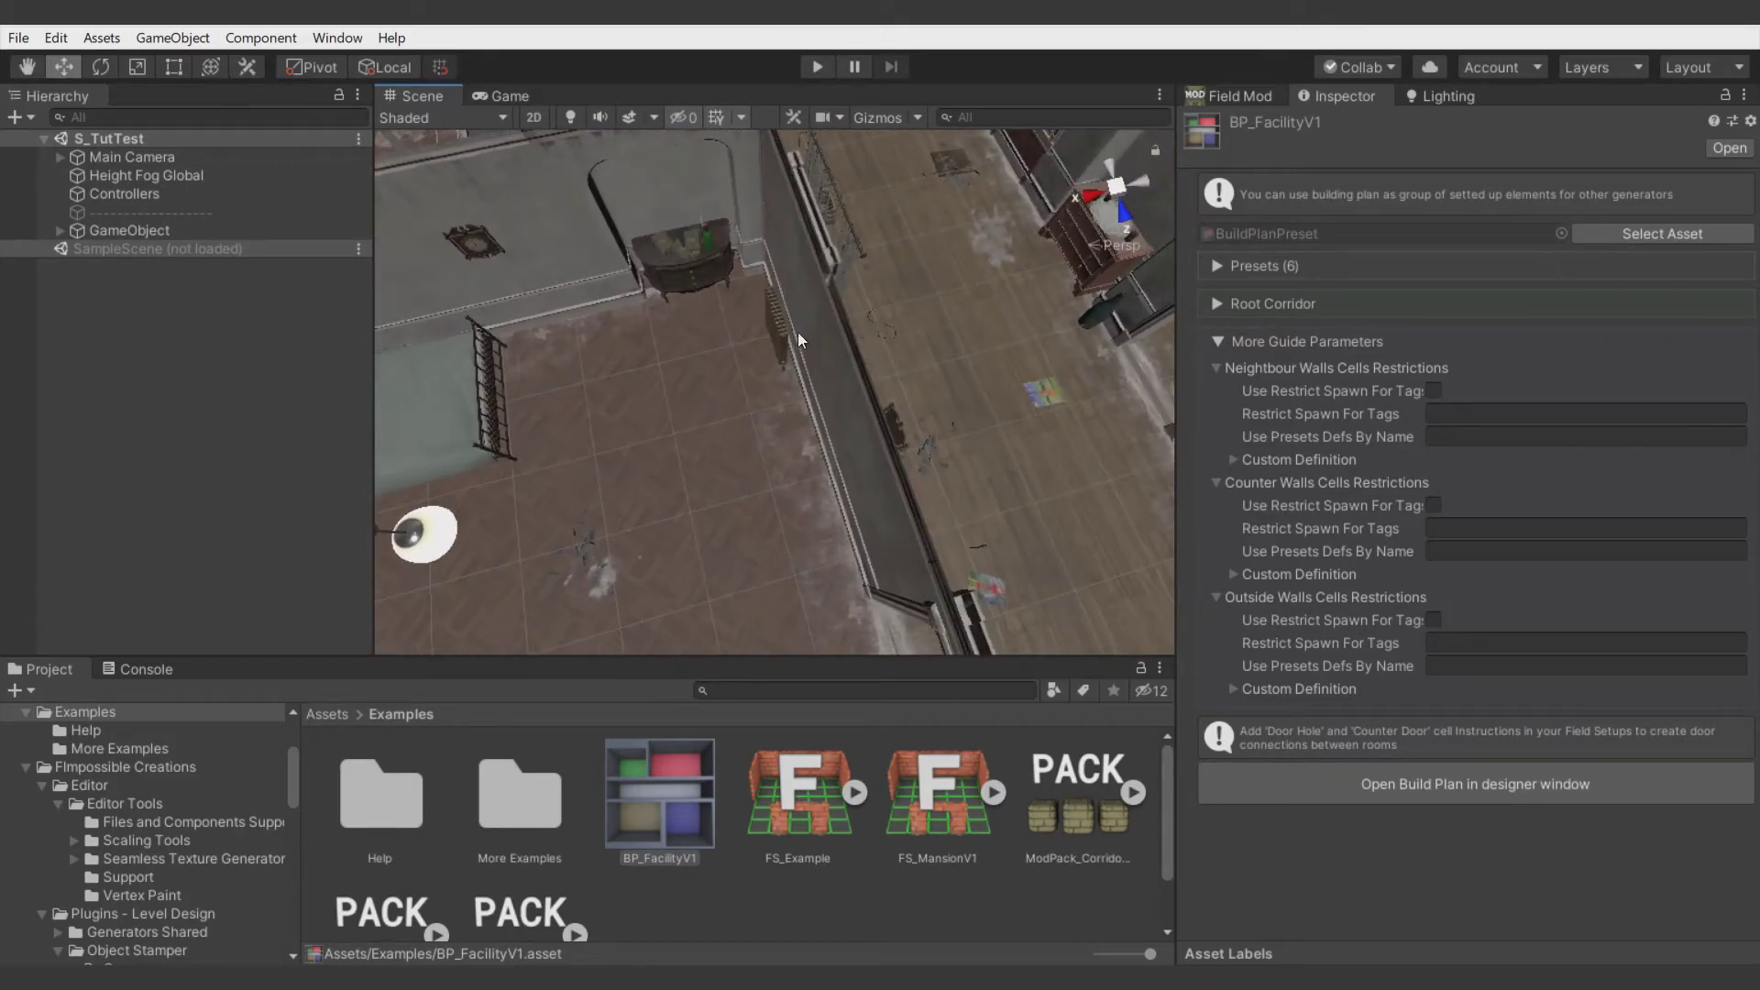
left_click_drag(798, 332, 730, 406, "alt")
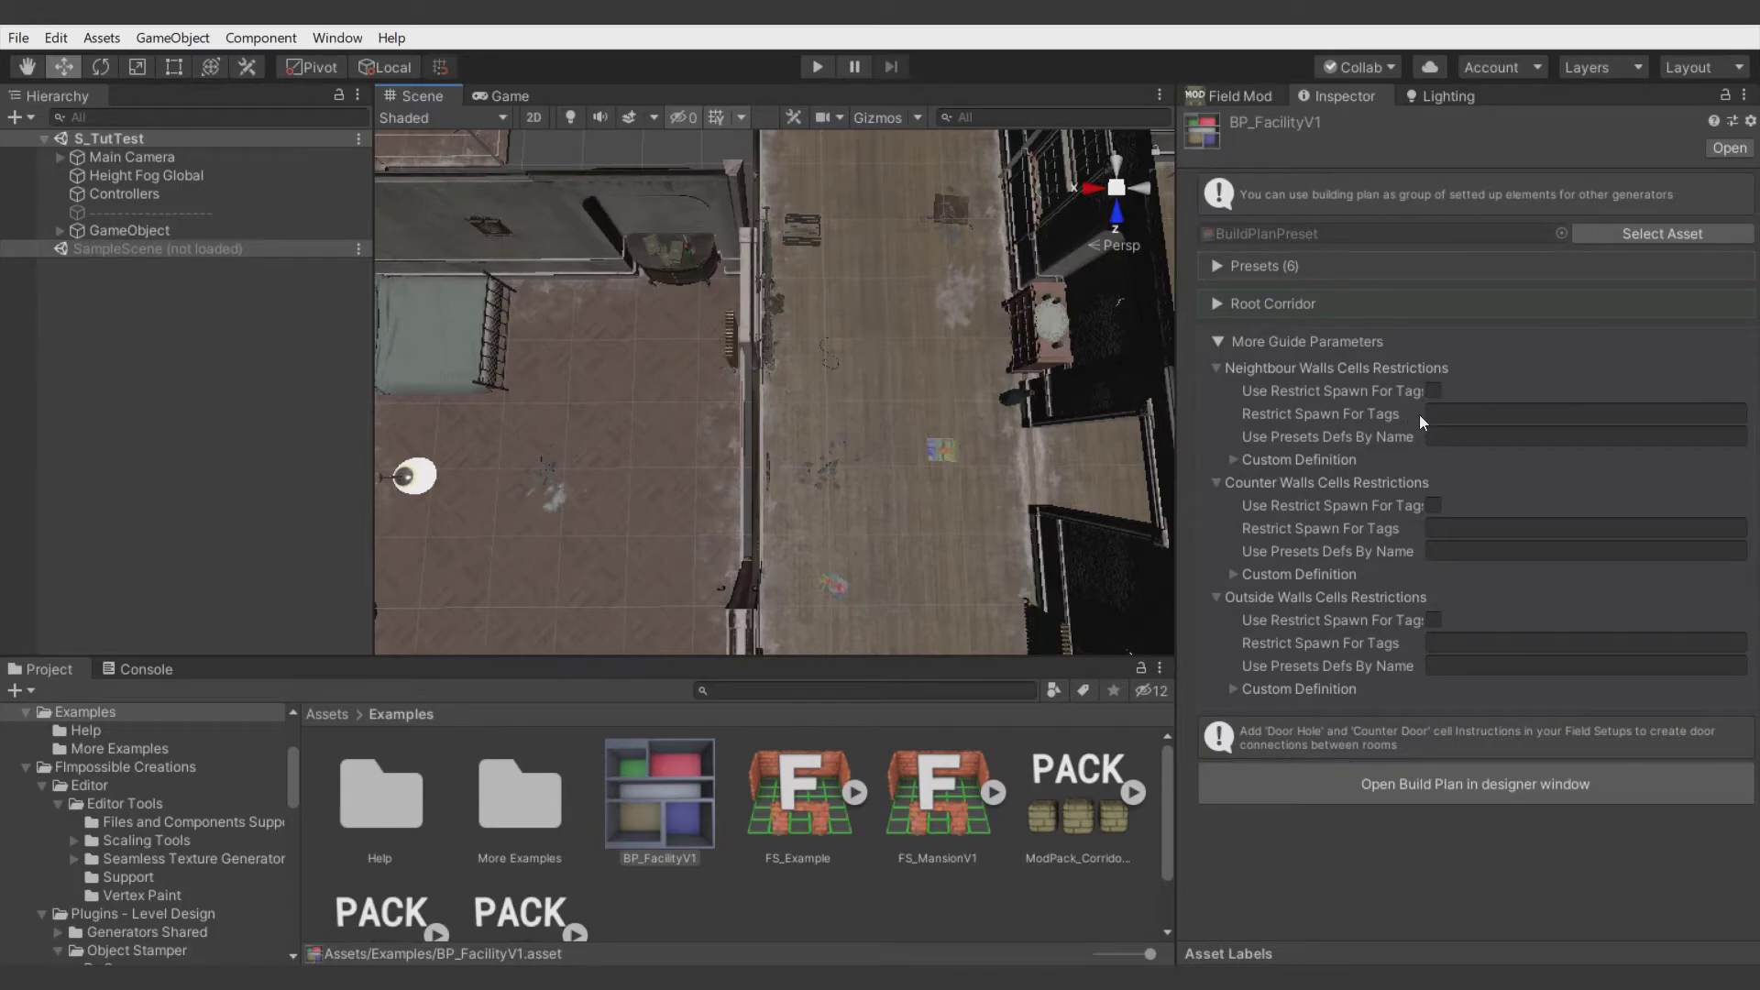
left_click(1302, 460)
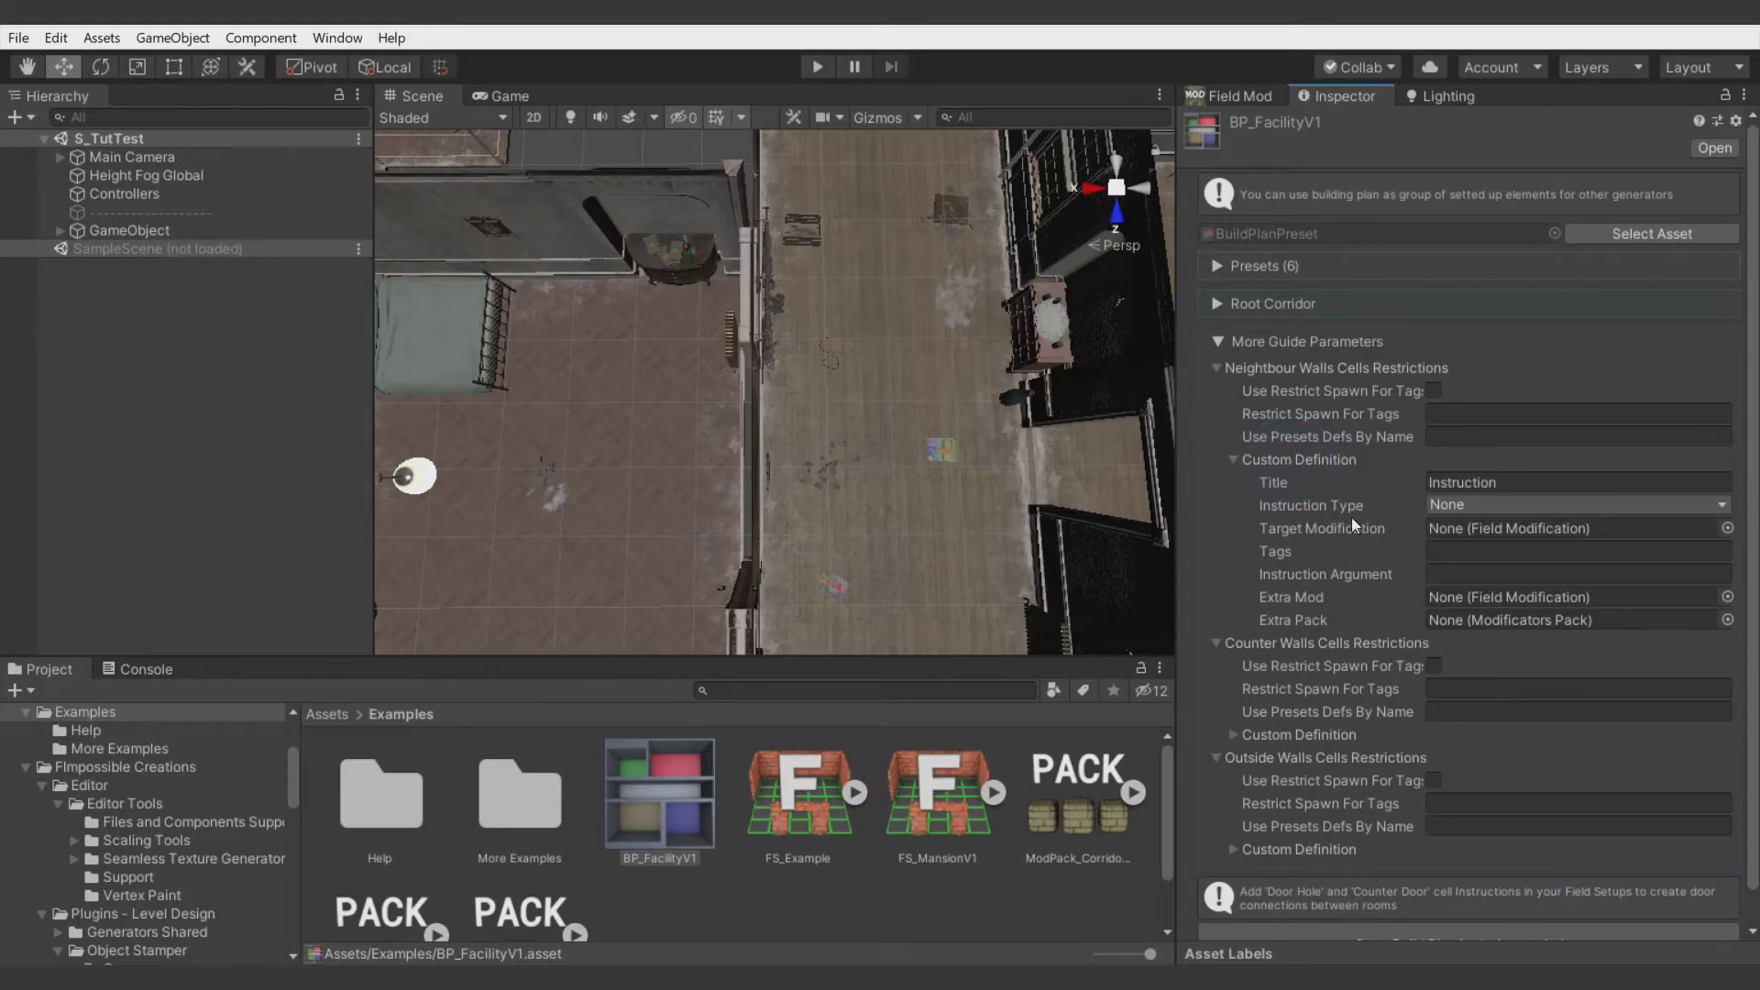
left_click(1296, 460)
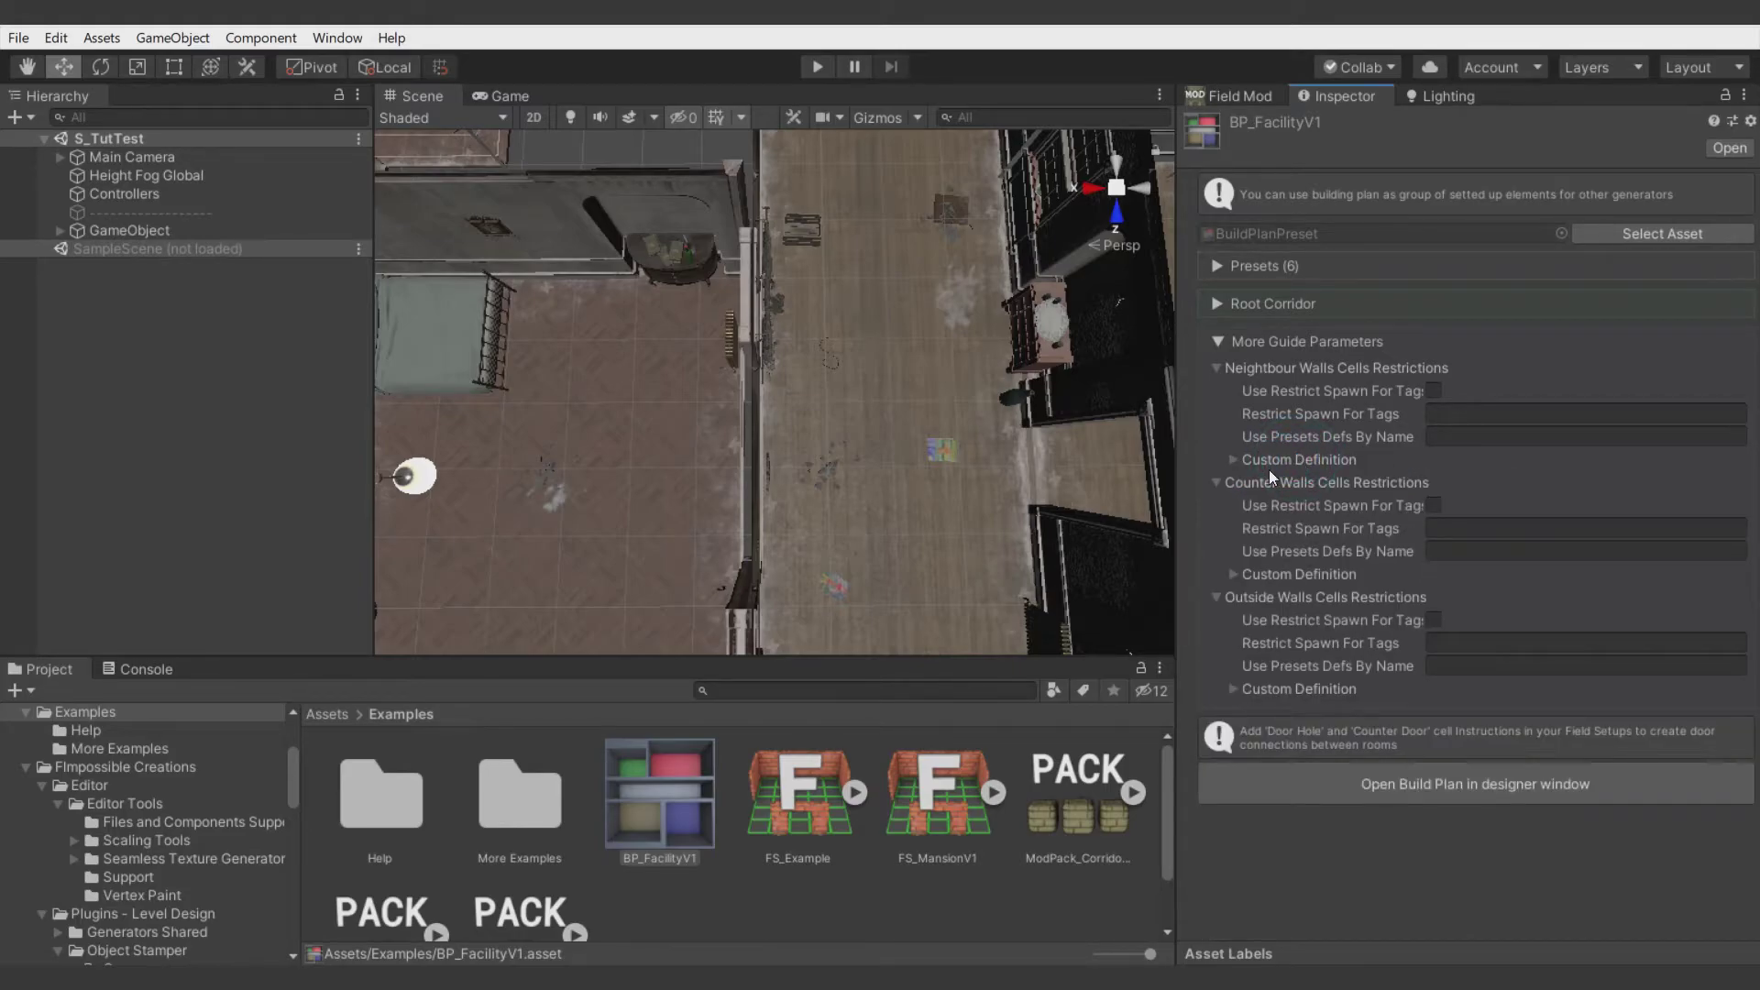
- Examine the counter walls between rooms and the outside walls of the building that the restriction groups refer to
scroll(900, 465, "down", 4)
right_click_drag(900, 466, 1100, 472)
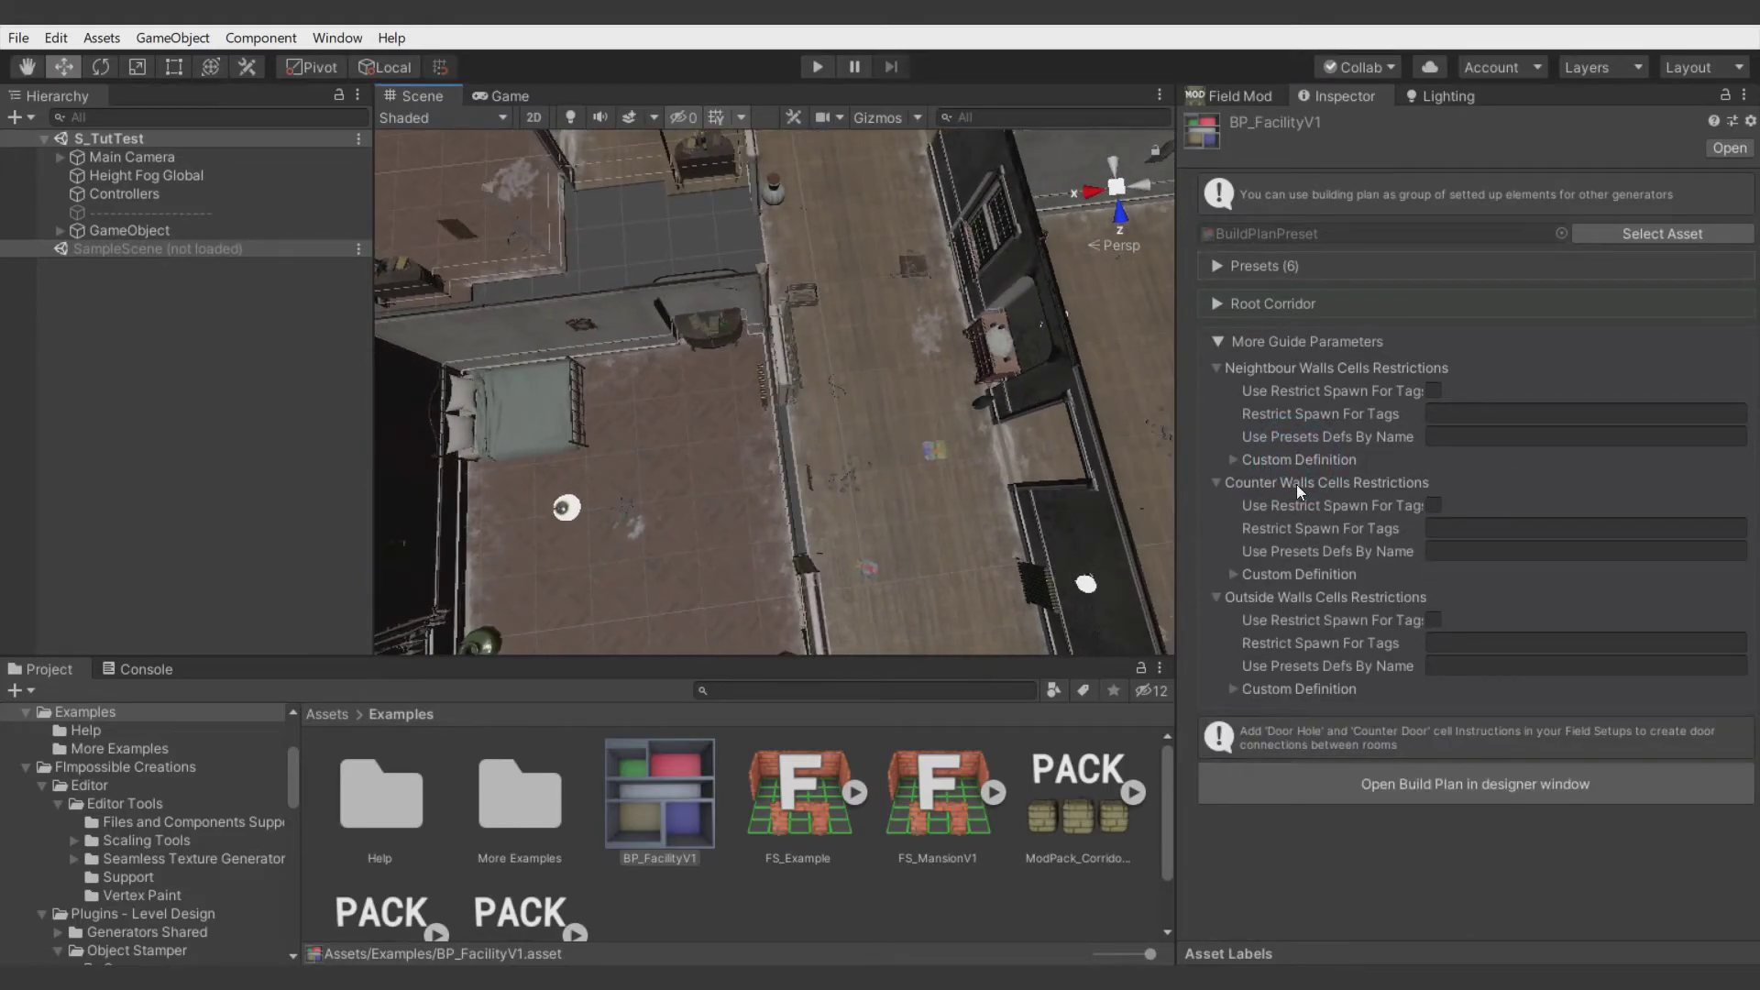
right_click_drag(916, 449, 348, 427)
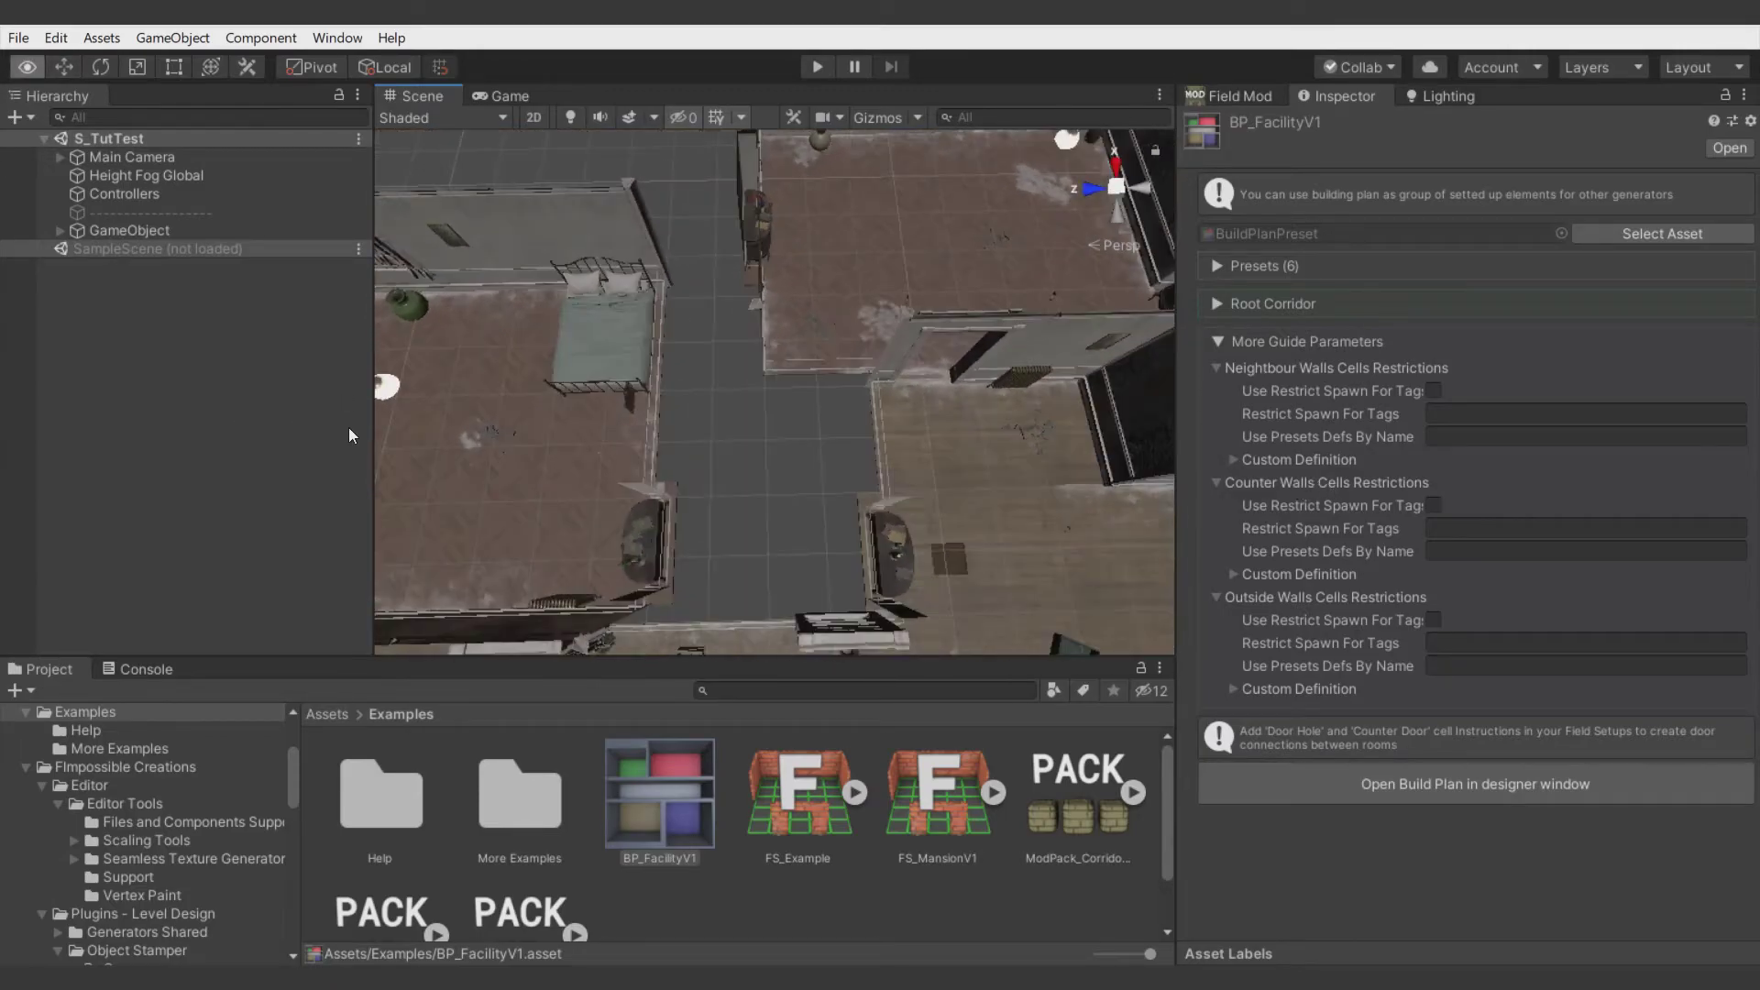
left_click_drag(349, 428, 781, 468, "alt")
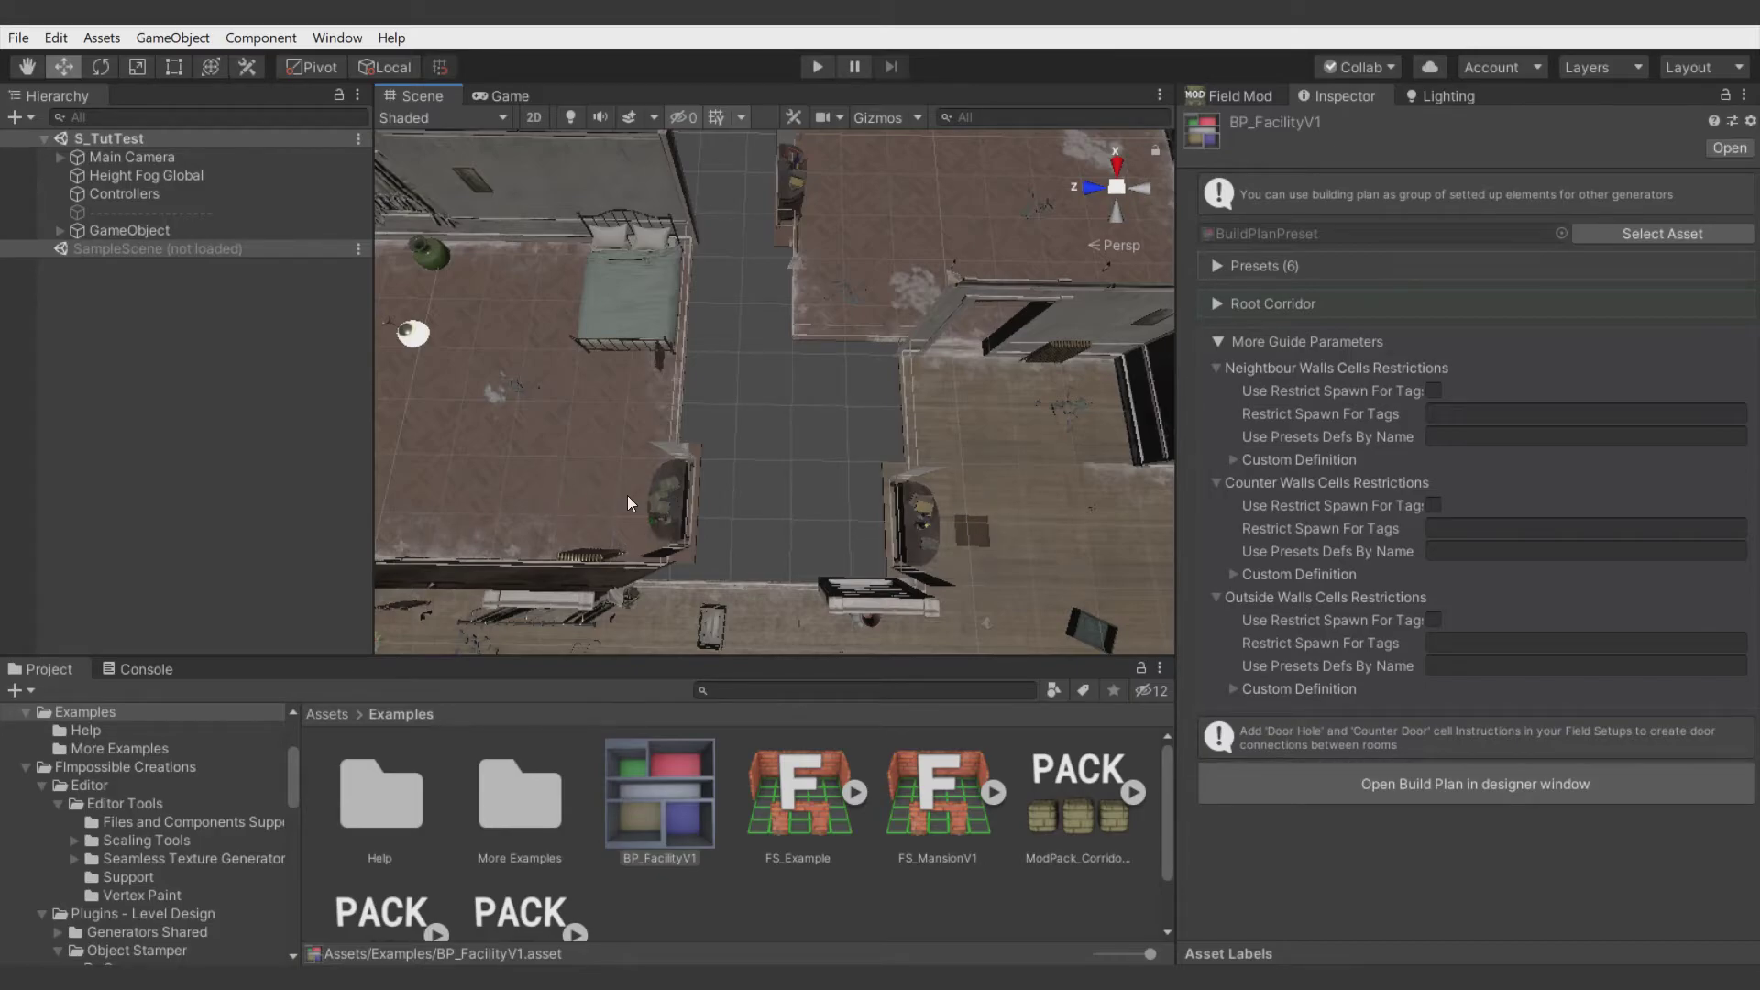
middle_click_drag(627, 502, 740, 580)
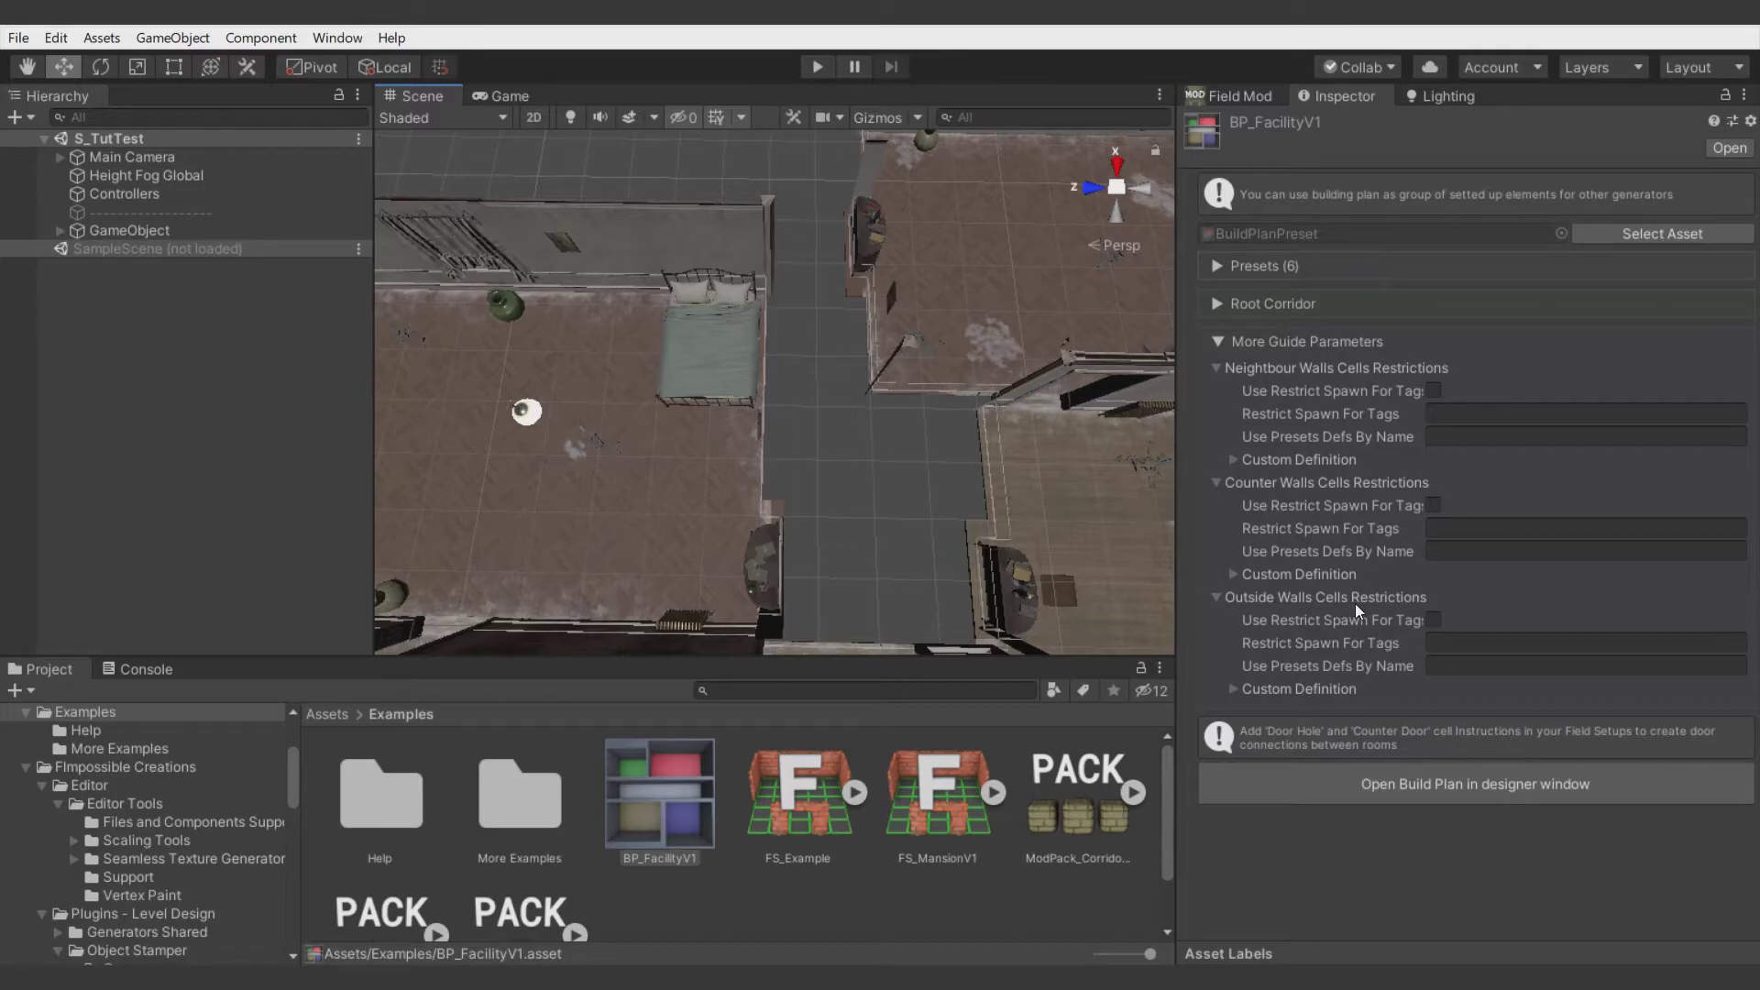
middle_click_drag(687, 262, 834, 454)
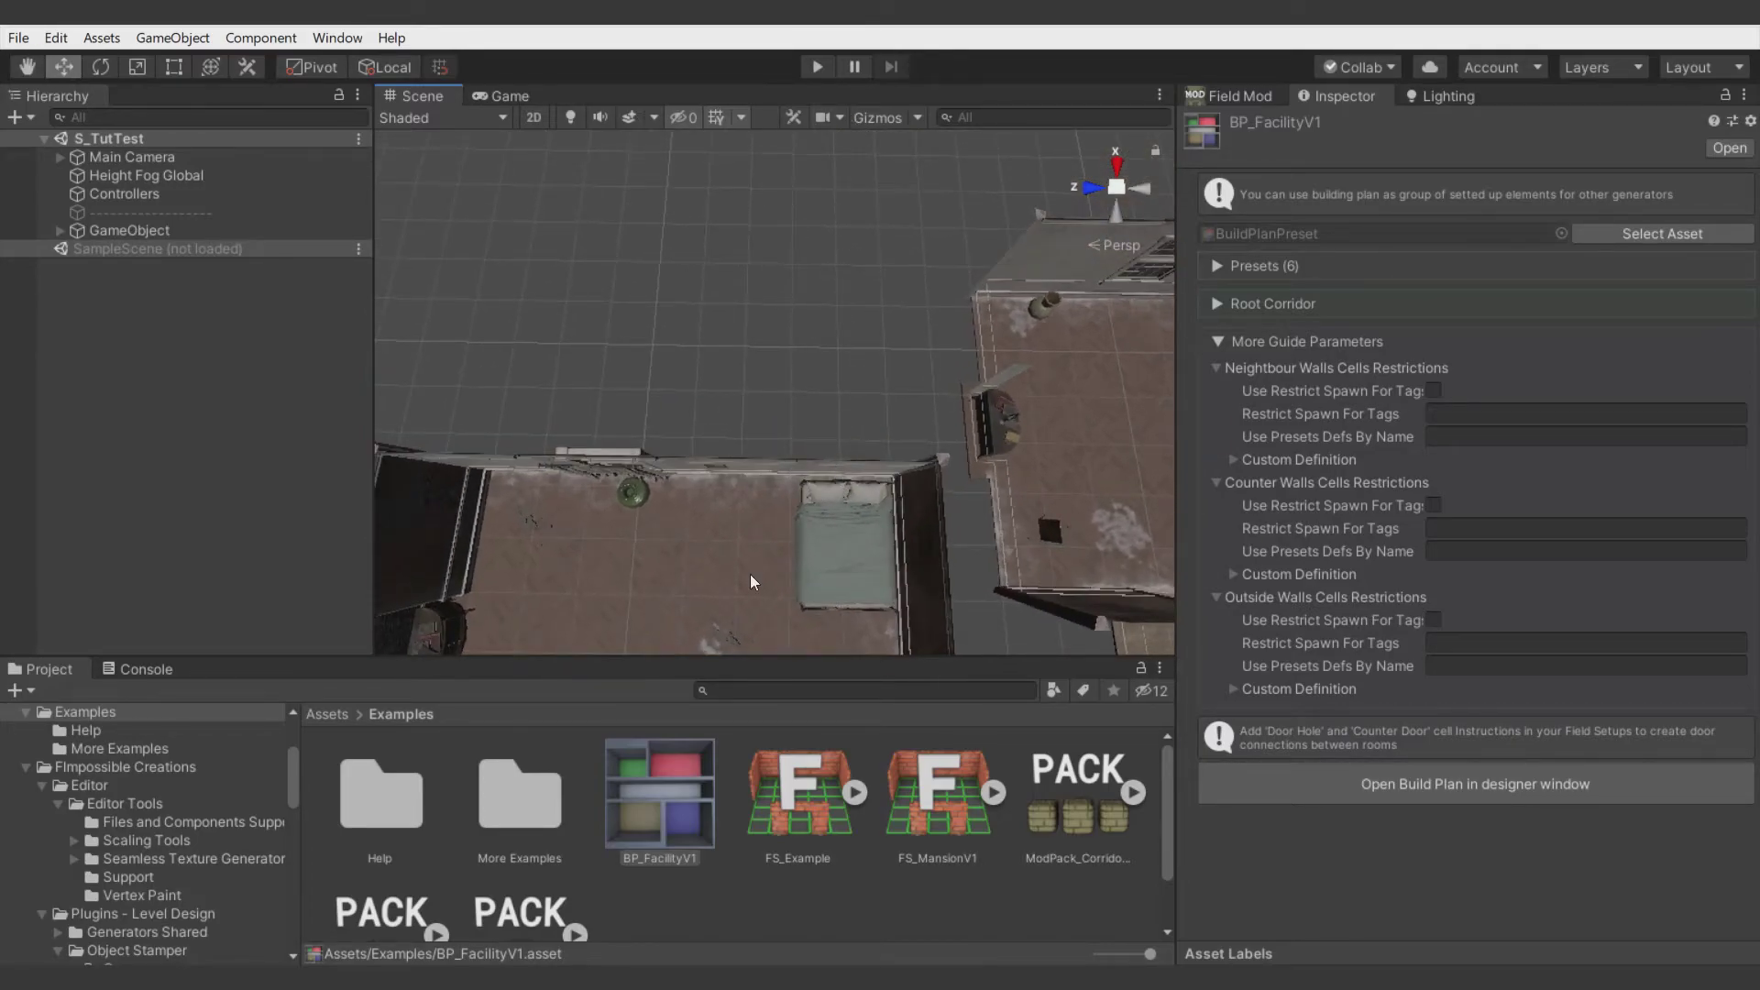
middle_click_drag(749, 573, 739, 504)
middle_click_drag(869, 266, 830, 328)
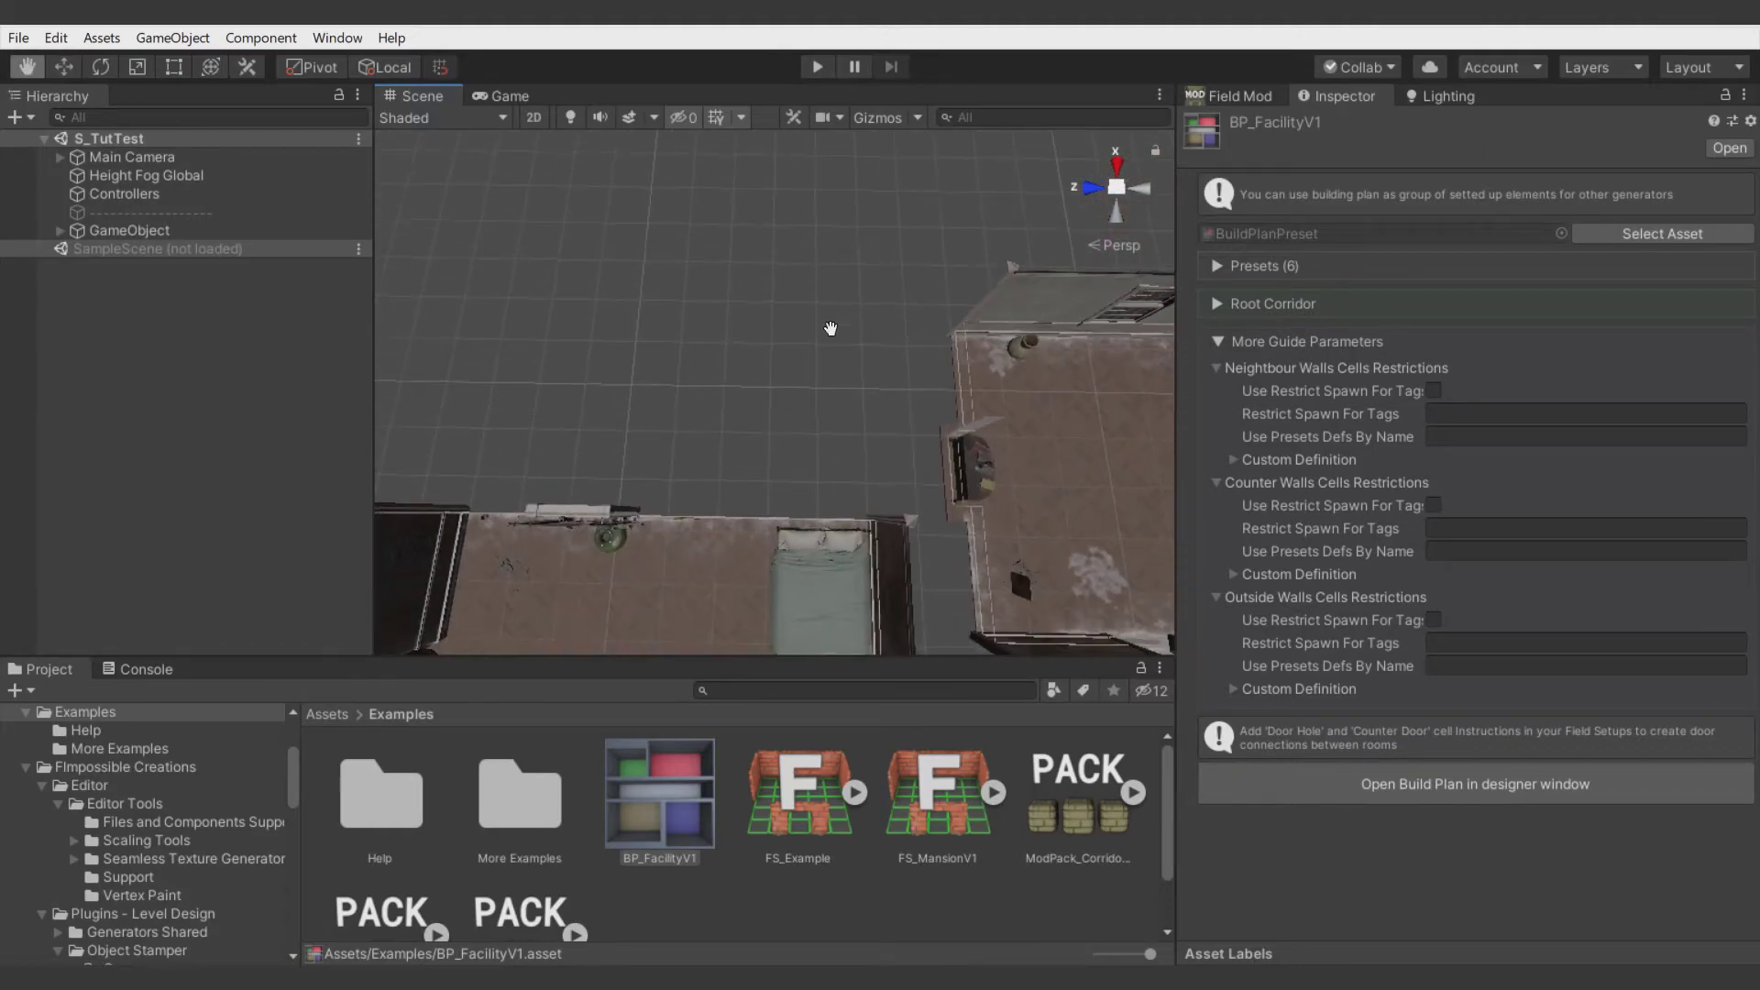
middle_click_drag(741, 608, 774, 258)
scroll(759, 526, "down", 2)
- Enable tag-based spawn restrictions with Window,Ext for the neighbour walls and Window for the counter walls
left_click(1454, 408)
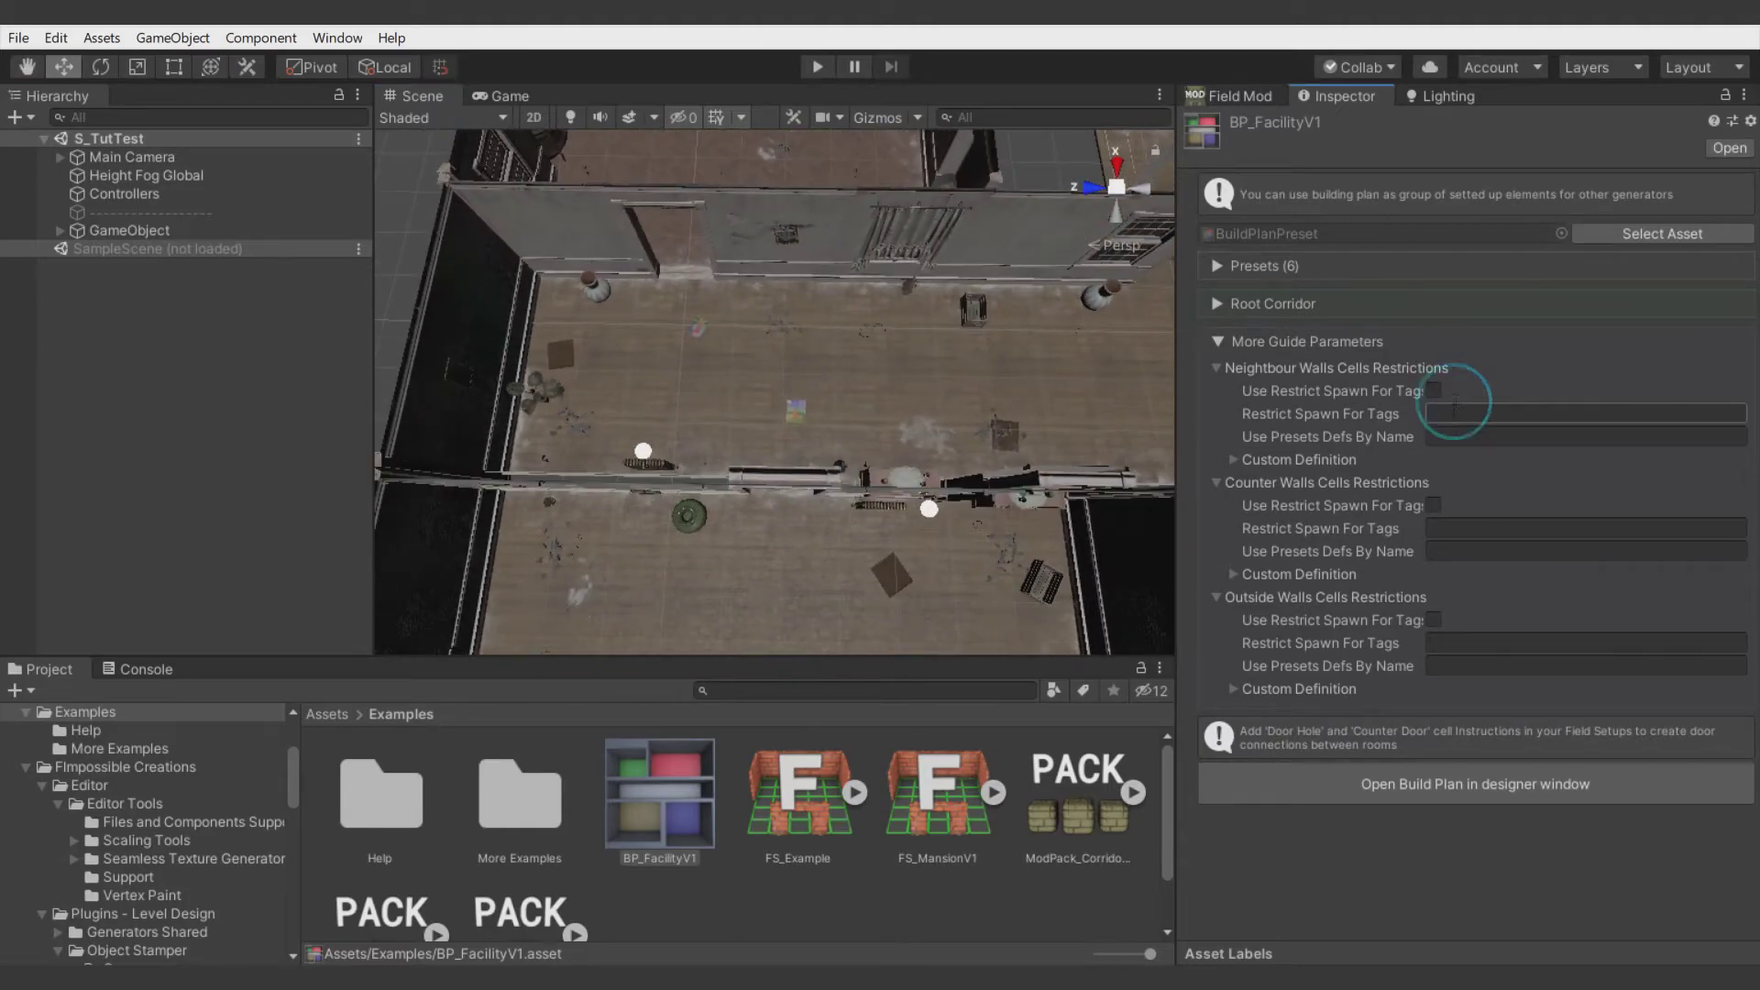
type("Window,Ext")
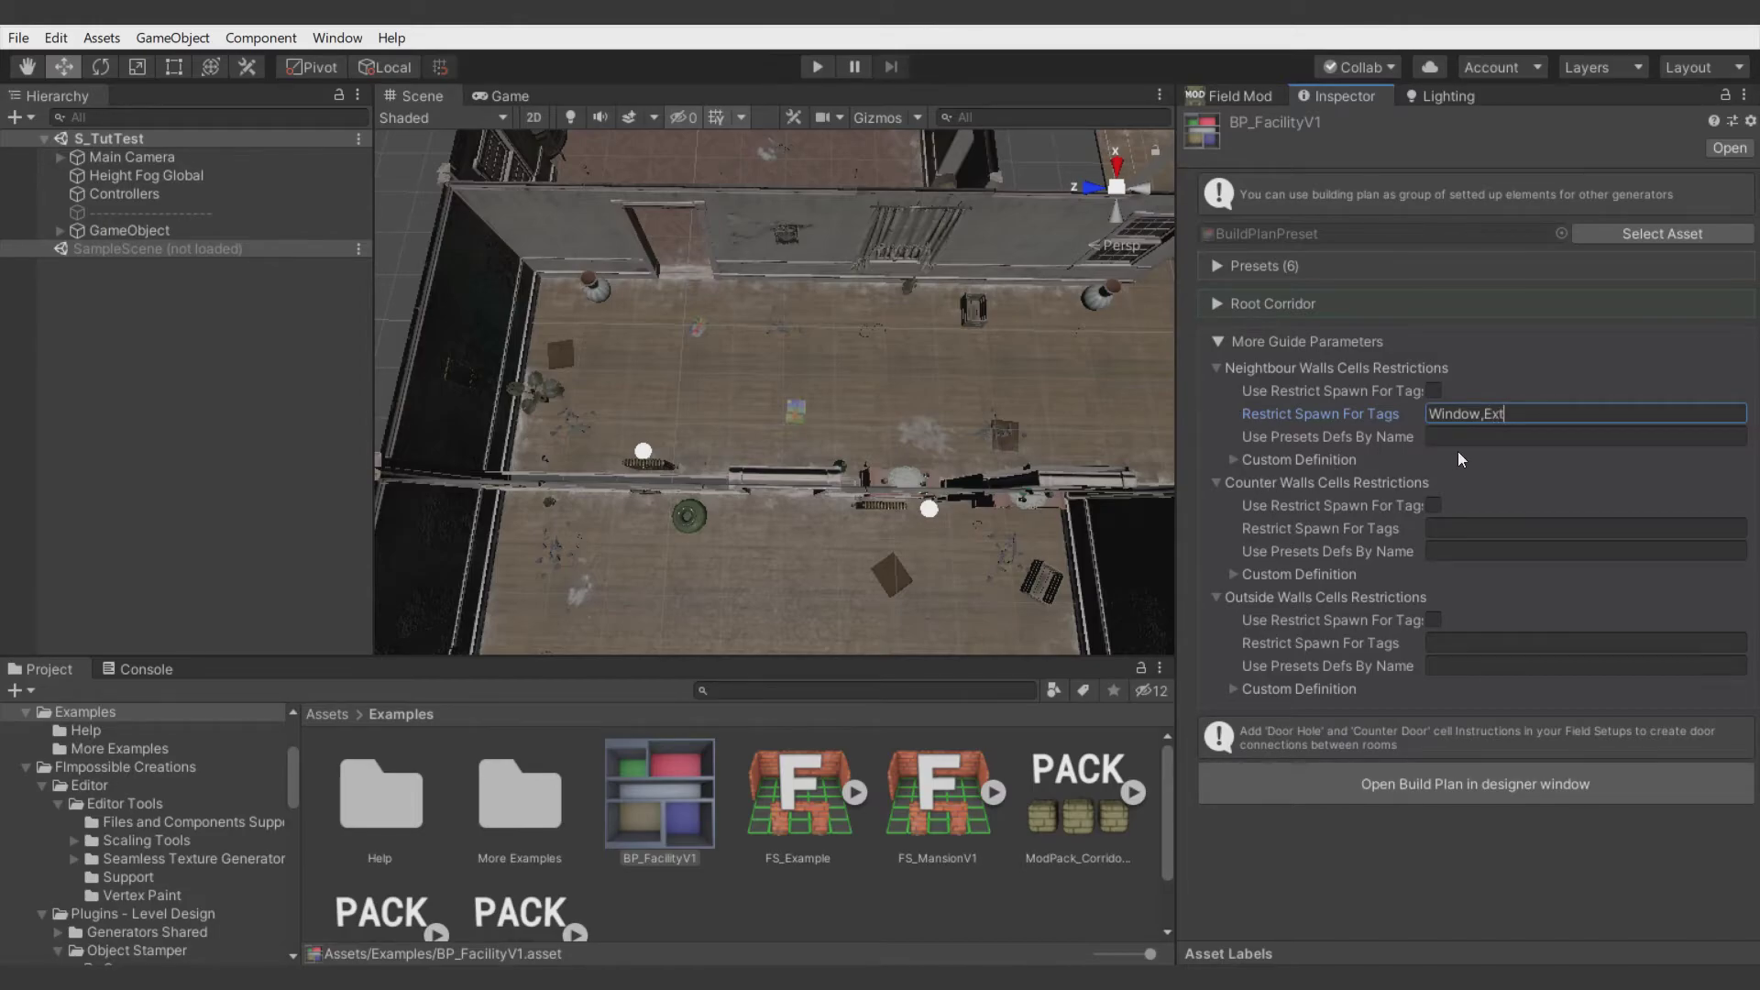
right_click_drag(755, 362, 907, 394)
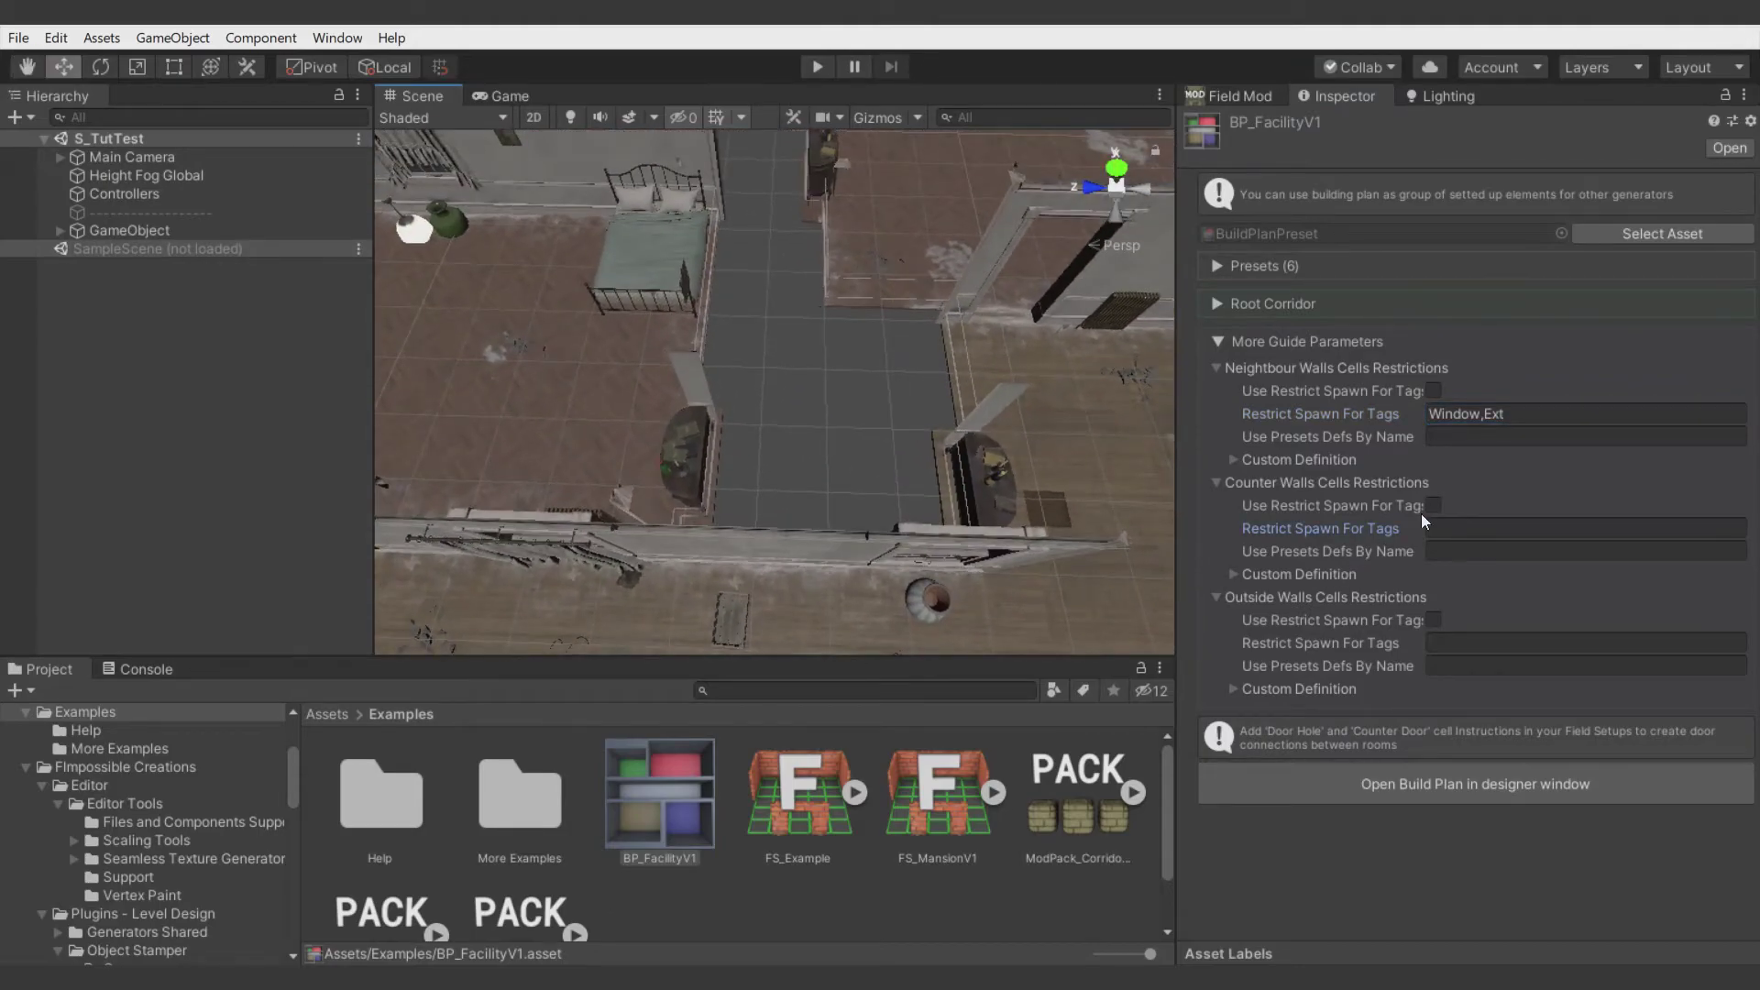
left_click(1454, 528)
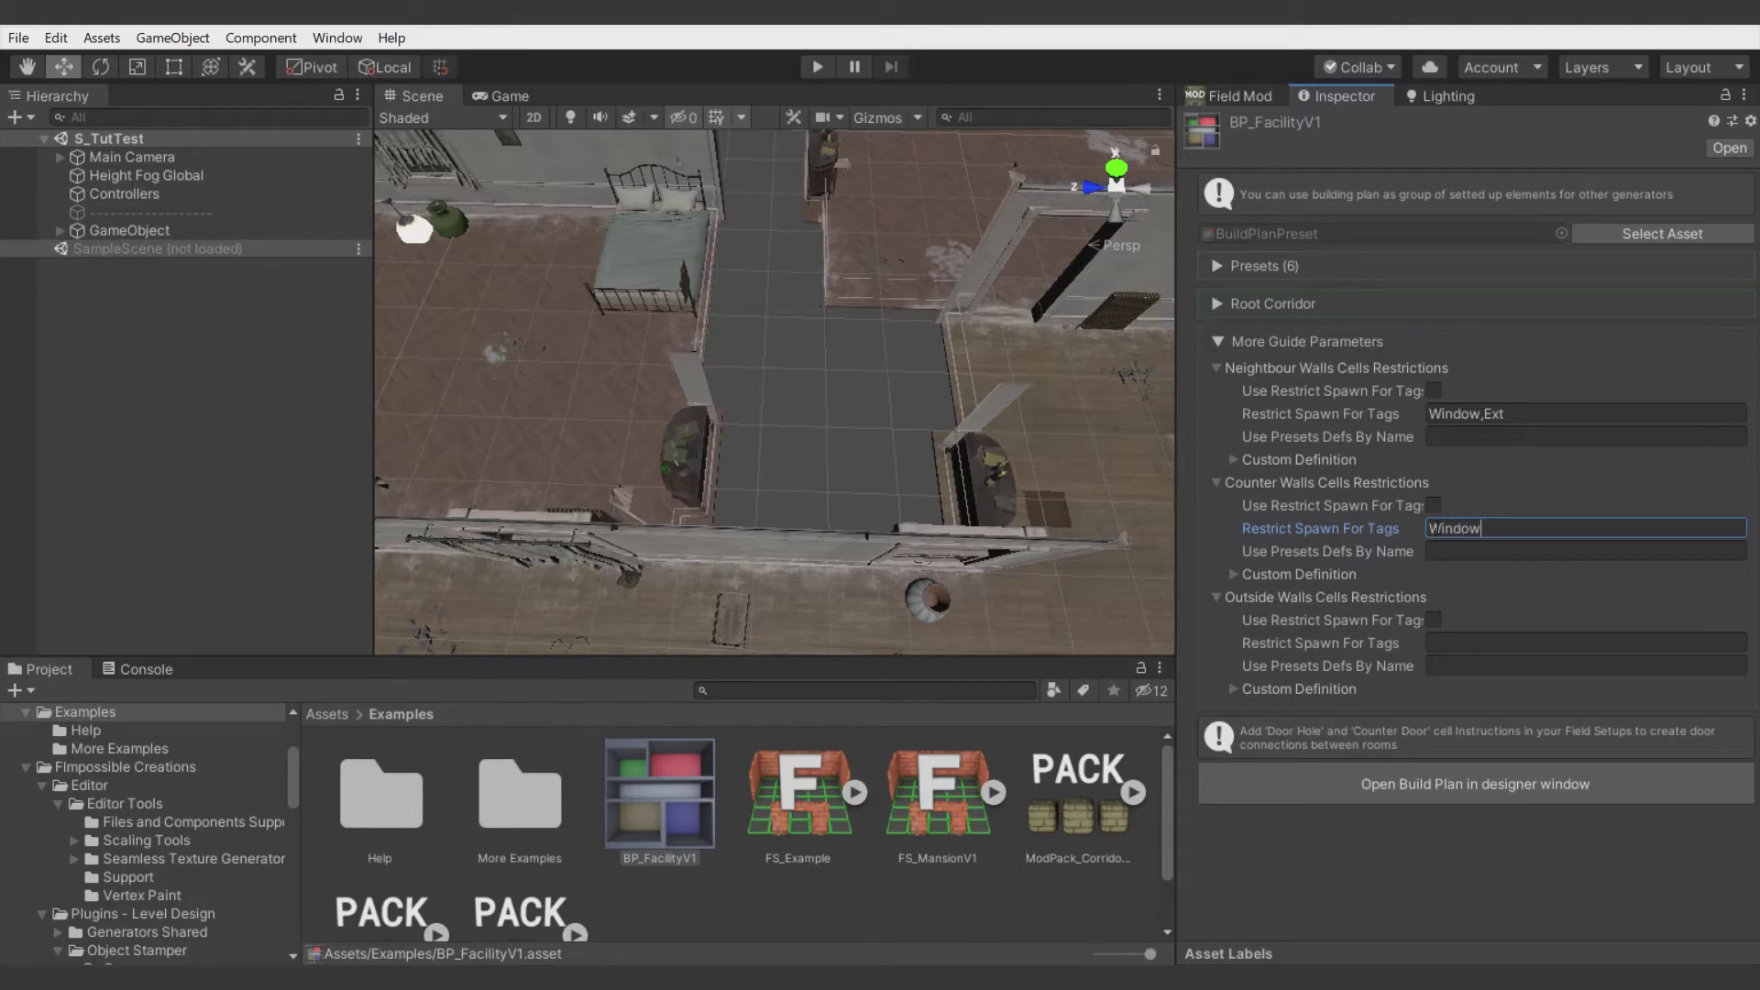
left_click(1437, 507)
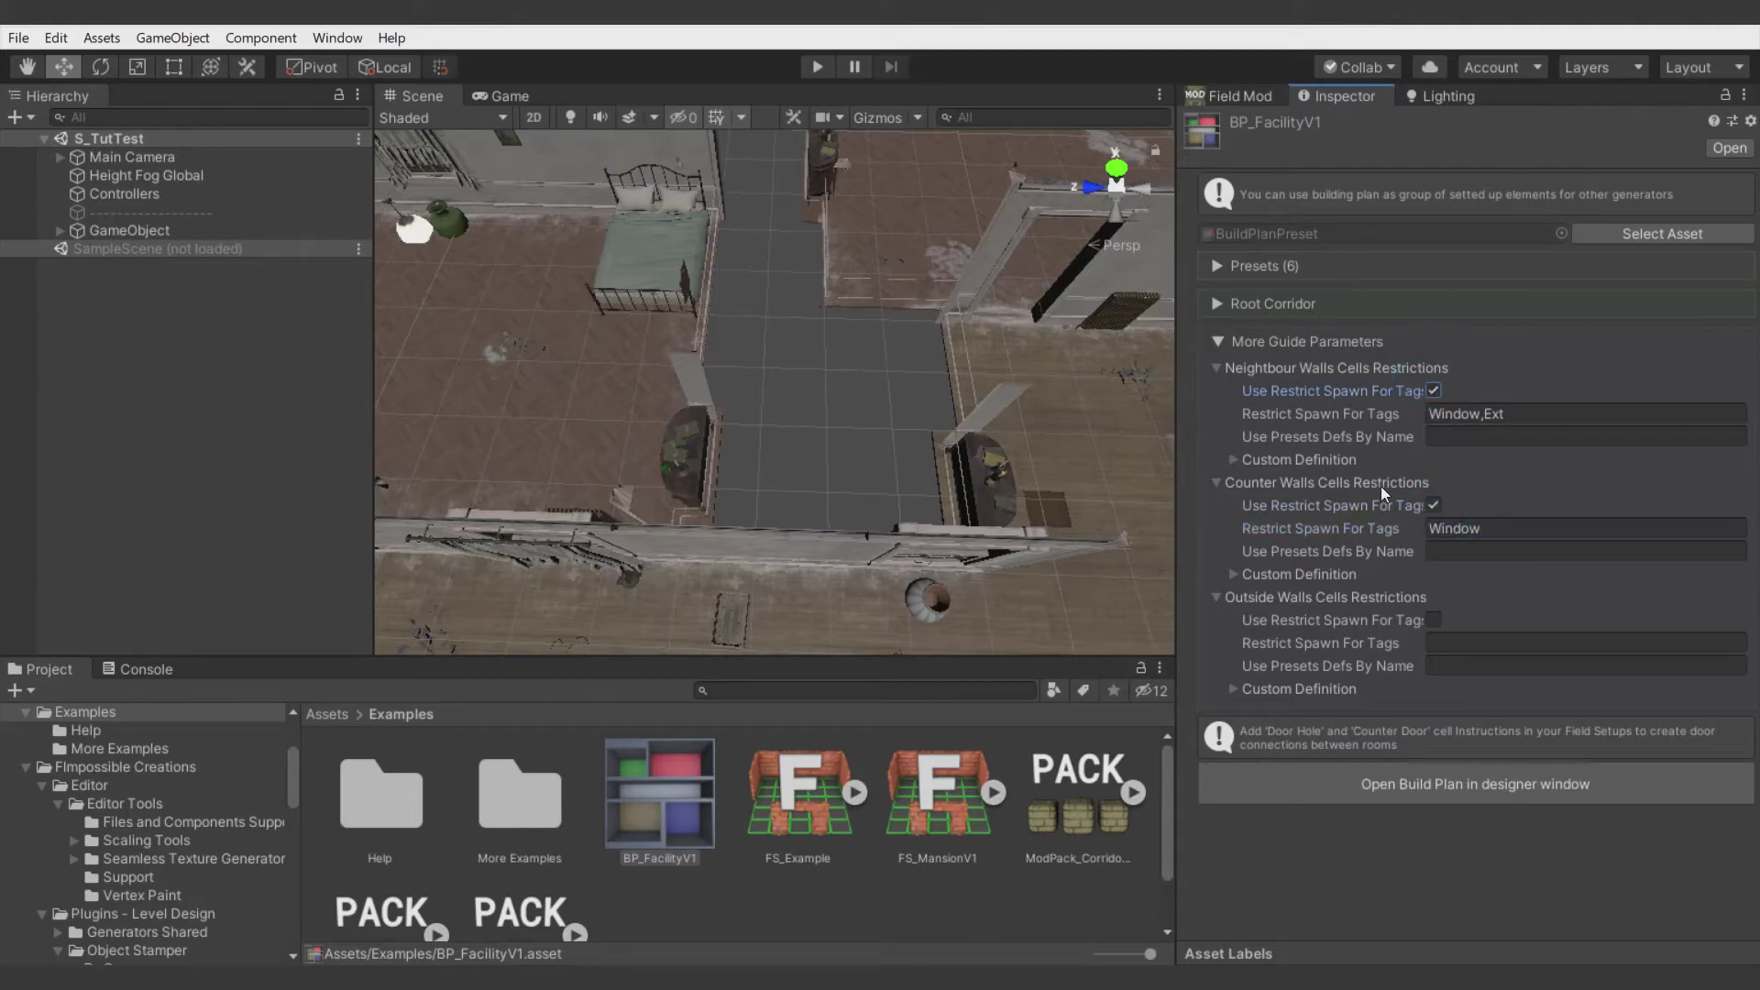
- Regenerate the interior from GameObject's Building Plan Generator and inspect the walls between rooms from several angles
left_click(162, 228)
left_click(1569, 554)
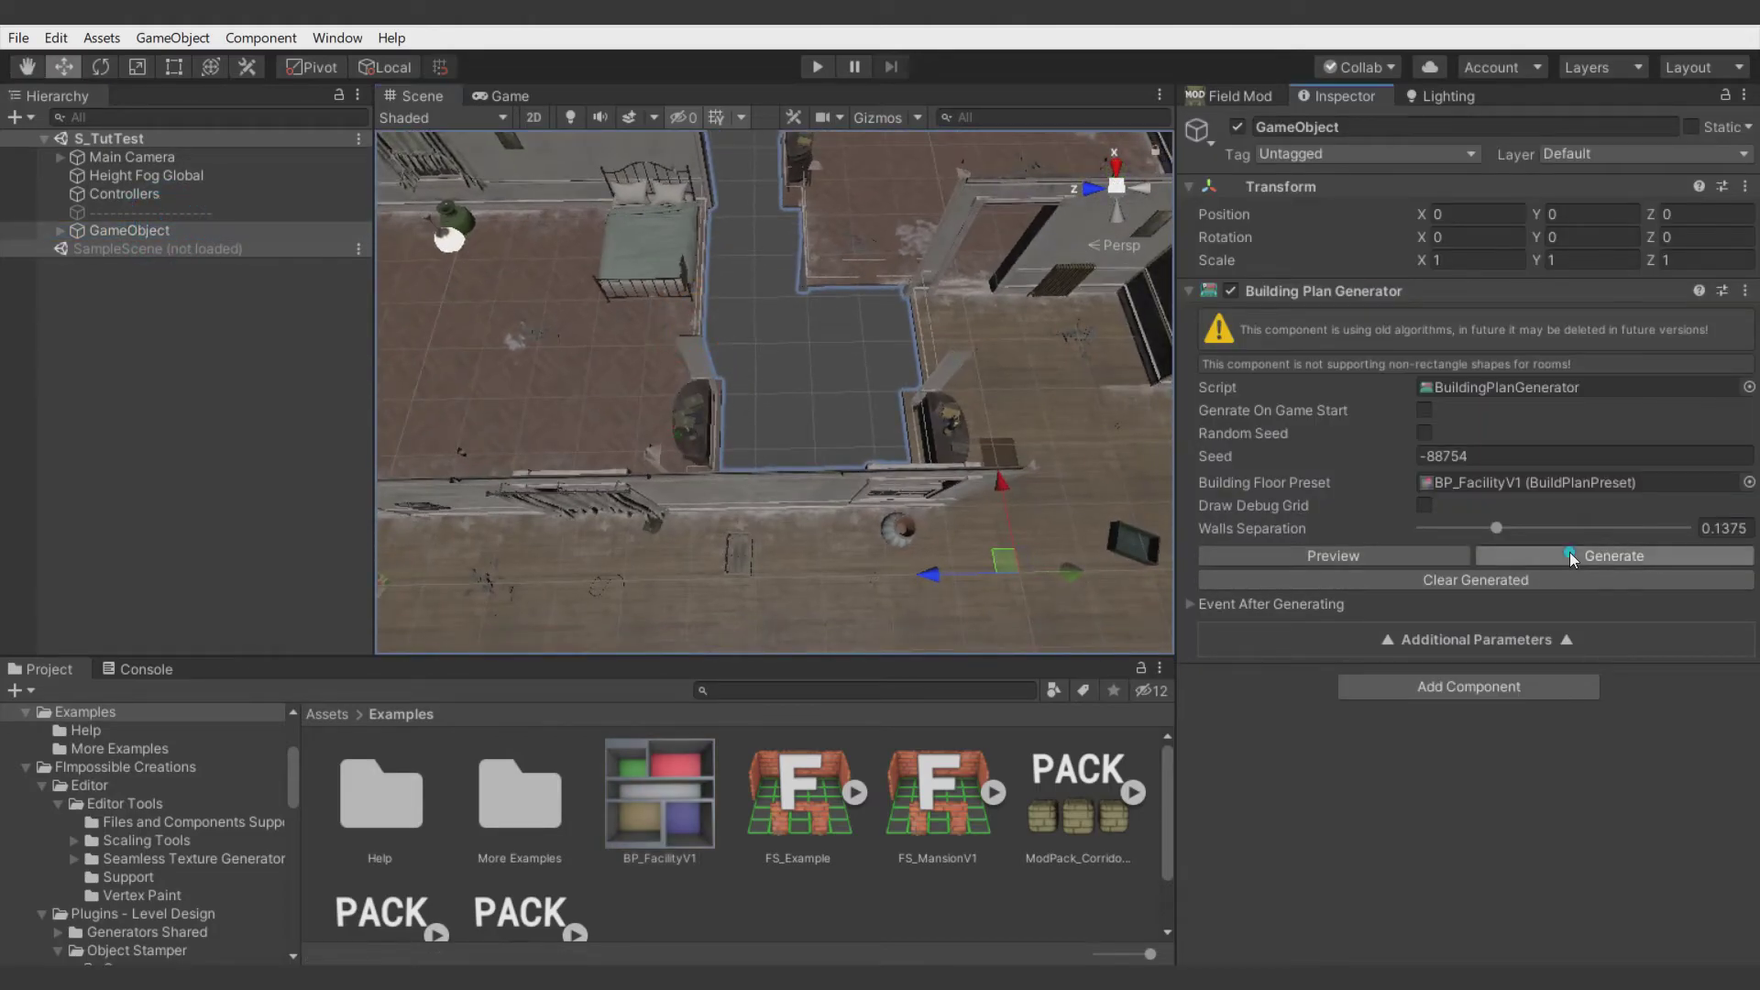
mouse_move(1027, 373)
right_mouse_down()
mouse_move(880, 379)
mouse_move(1014, 383)
right_mouse_up()
left_click_drag(1014, 383, 796, 251, "alt")
right_click_drag(795, 251, 722, 270)
left_click_drag(766, 247, 758, 463, "alt")
scroll(764, 462, "down", 5)
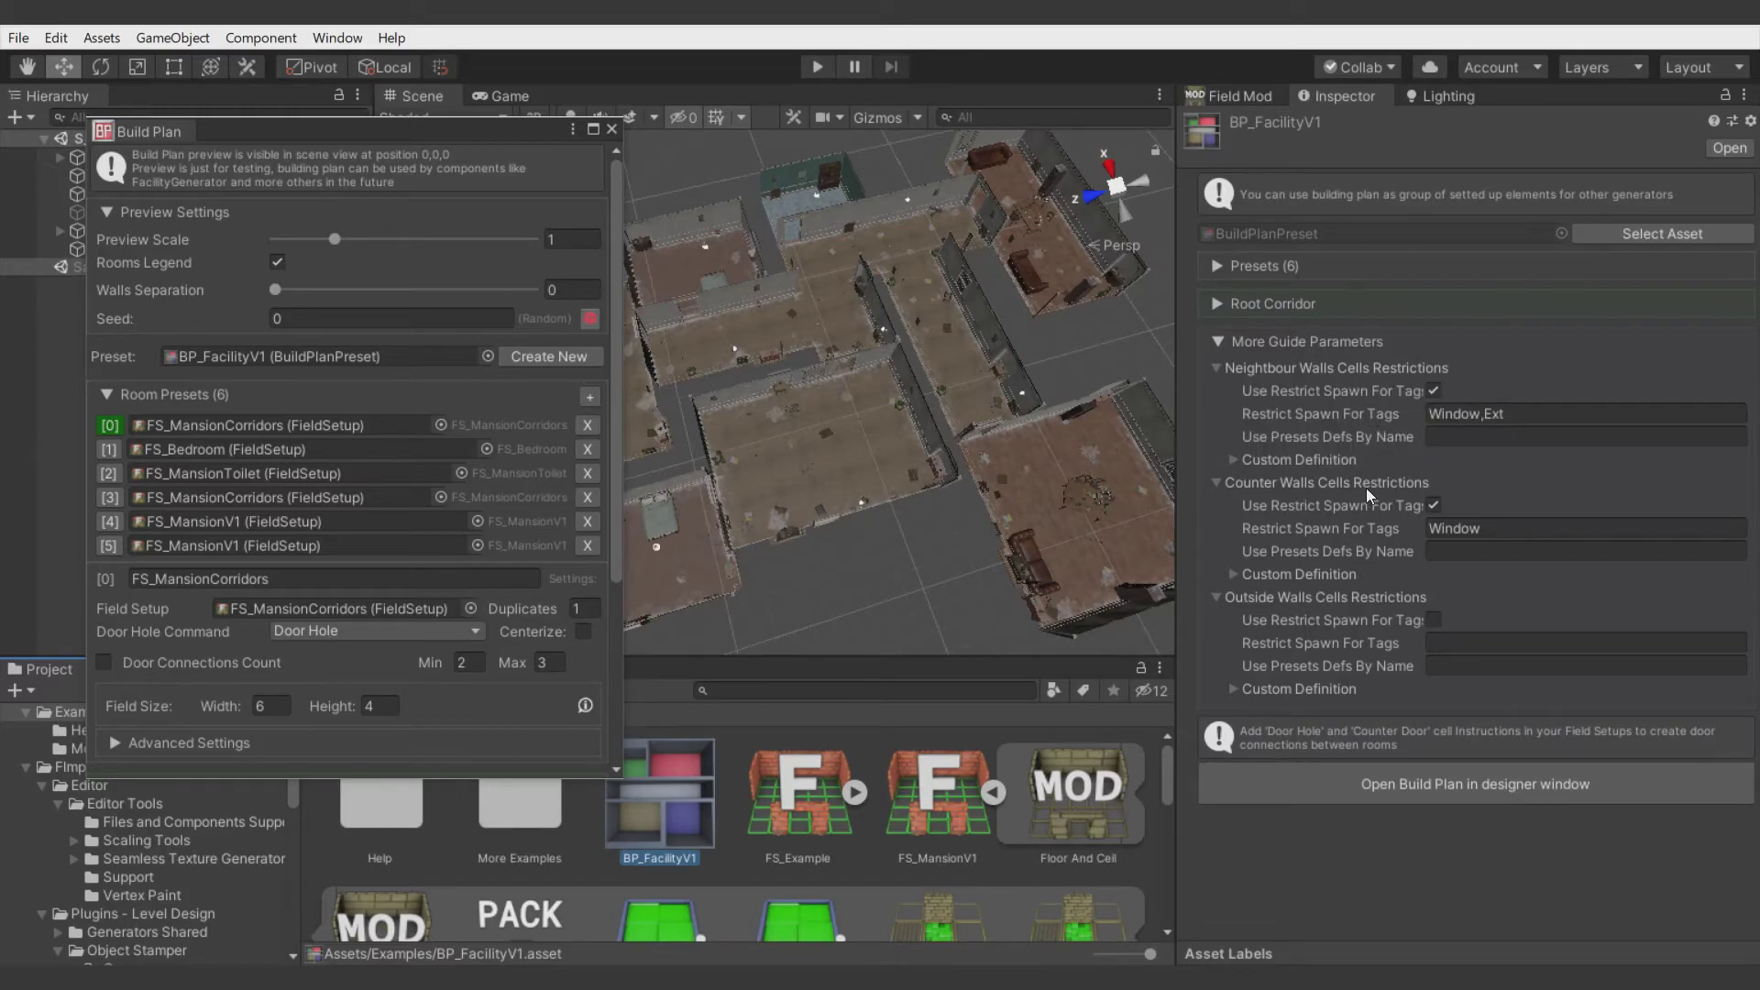
- Assign the FS_MansionV1 field setup to room presets [4] and [5] of the build plan
middle_click_drag(741, 385, 775, 401)
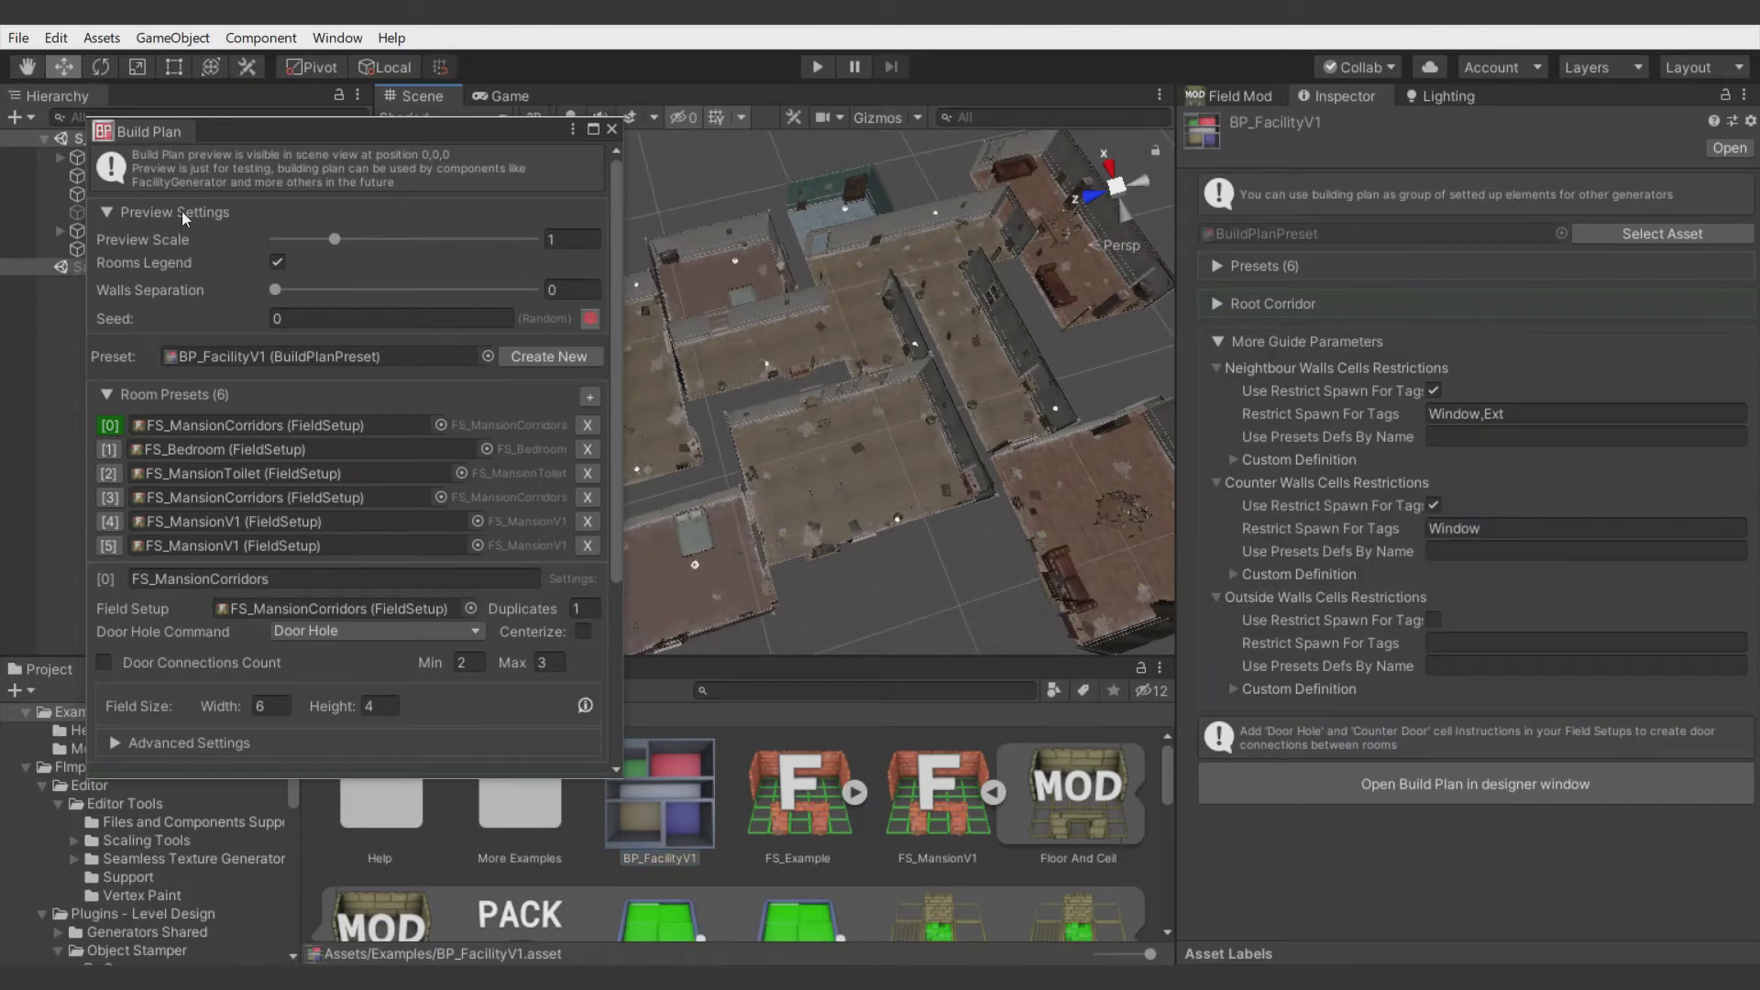
left_click(273, 230)
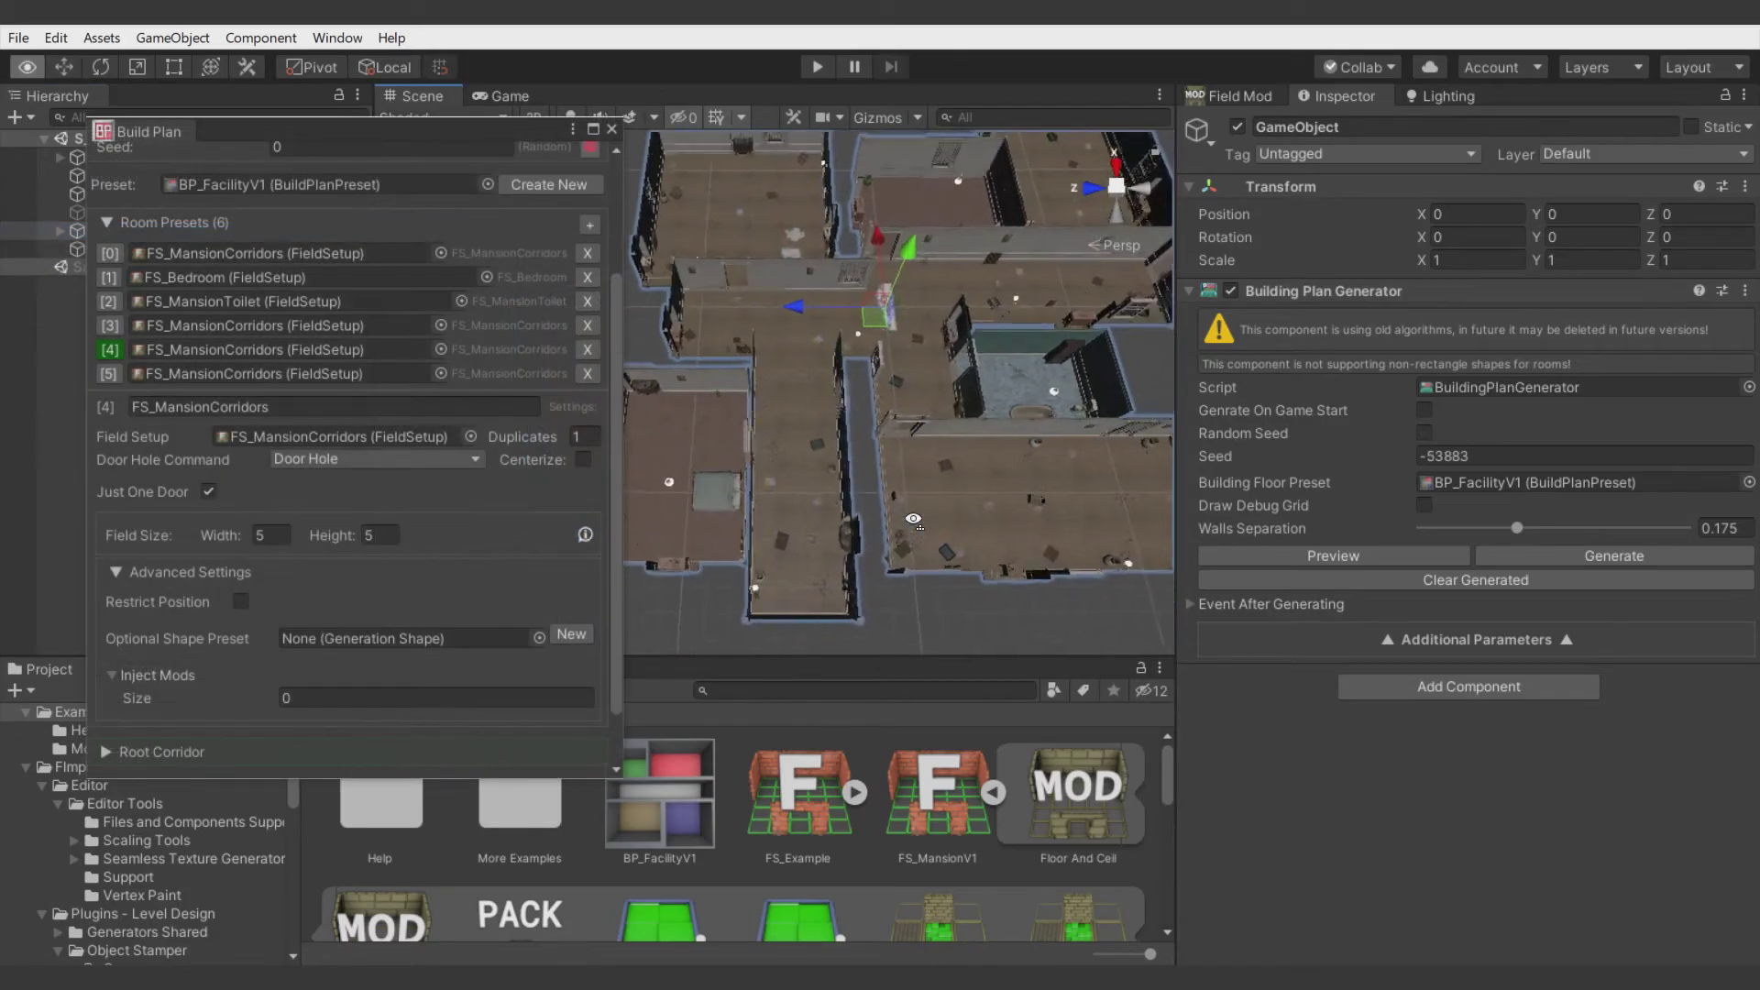
left_click_drag(898, 508, 913, 515, "alt")
right_click_drag(913, 515, 880, 502)
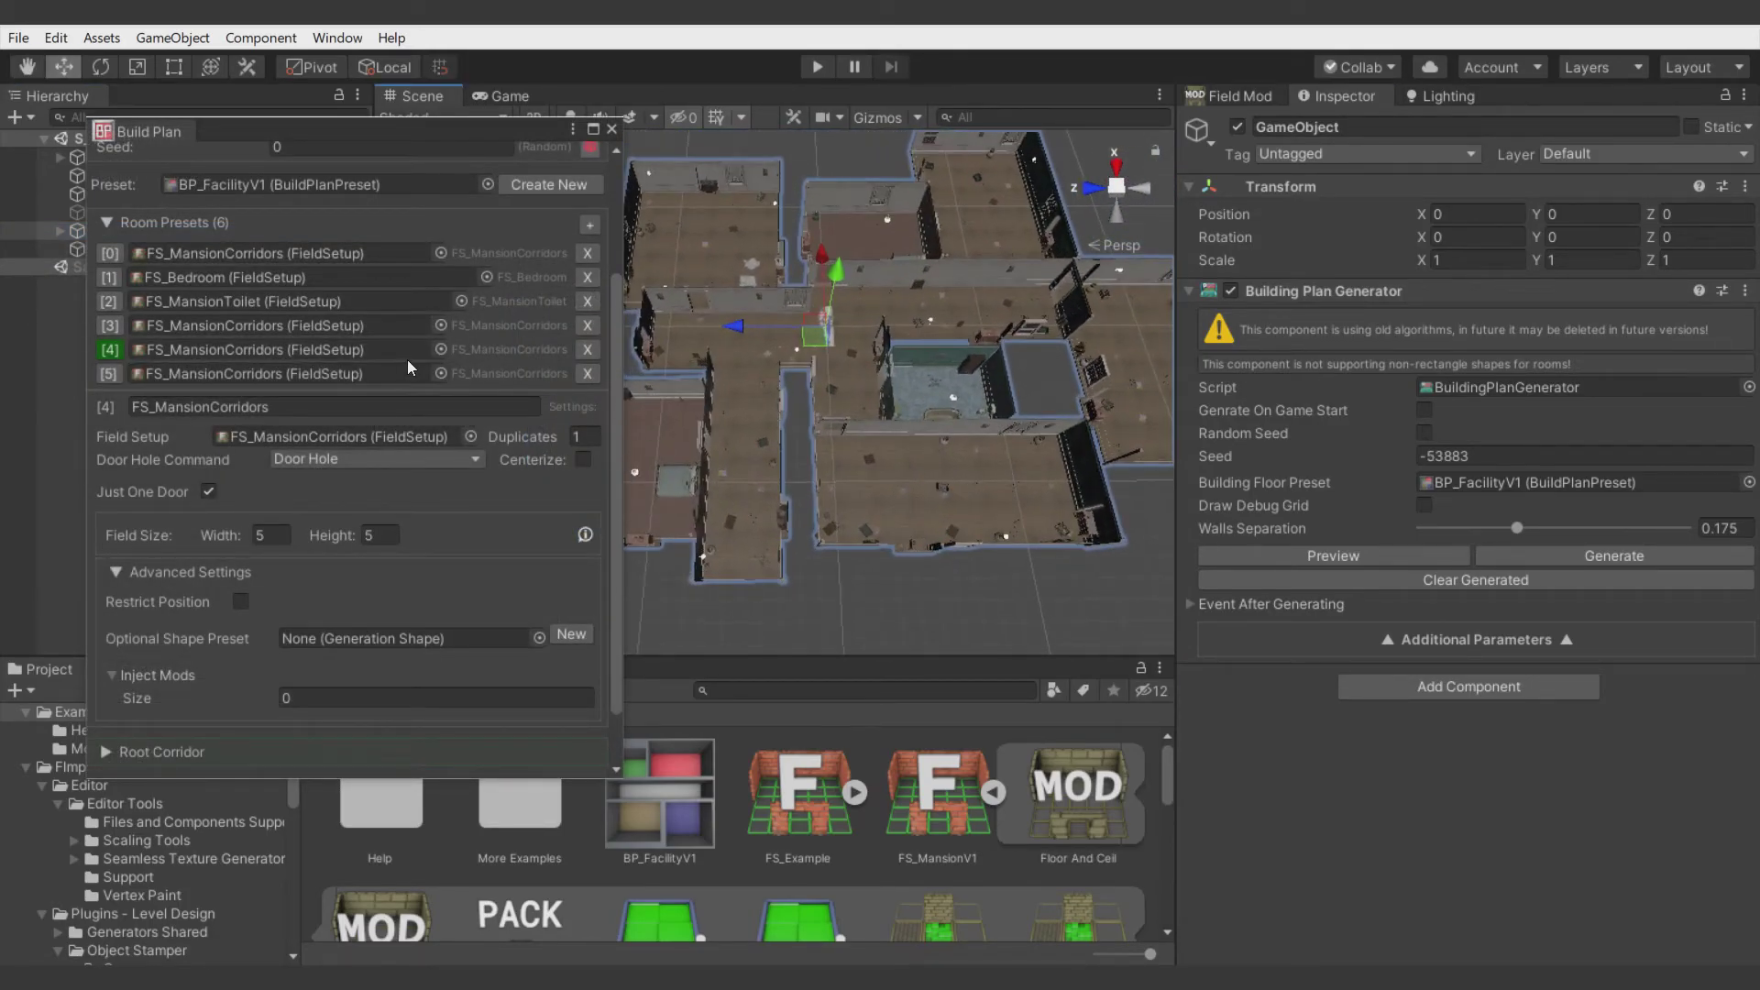
left_click(440, 349)
type("ma")
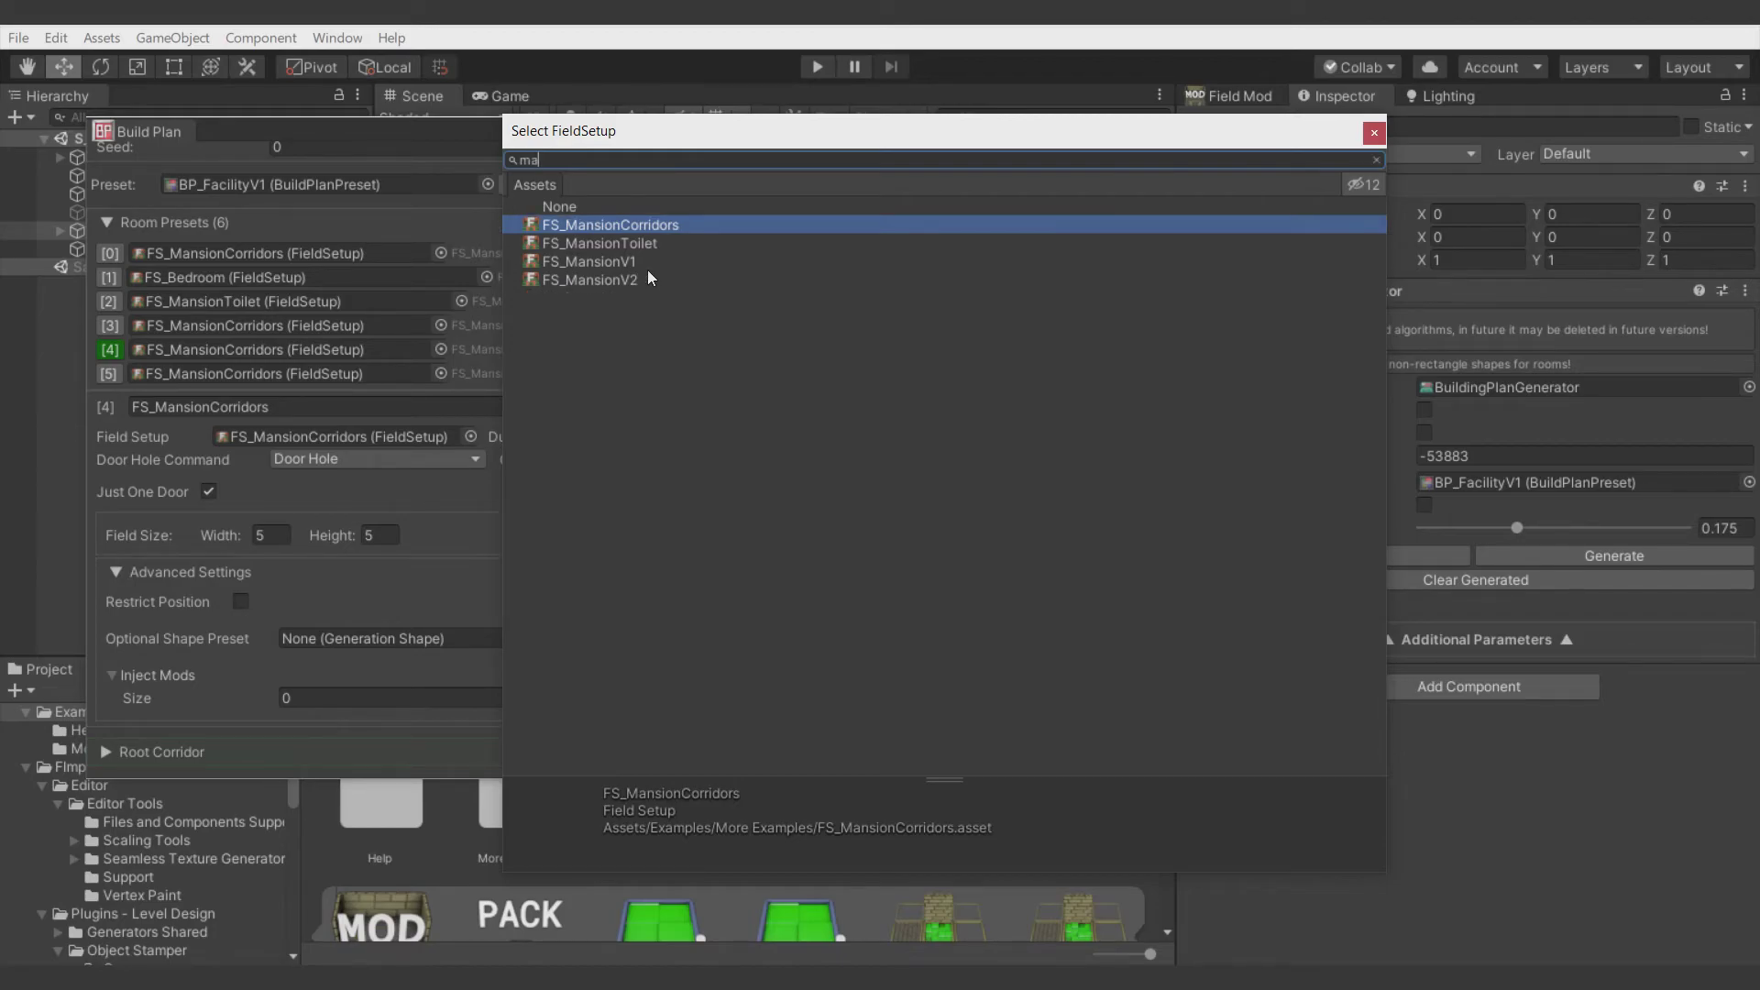
double_click(646, 262)
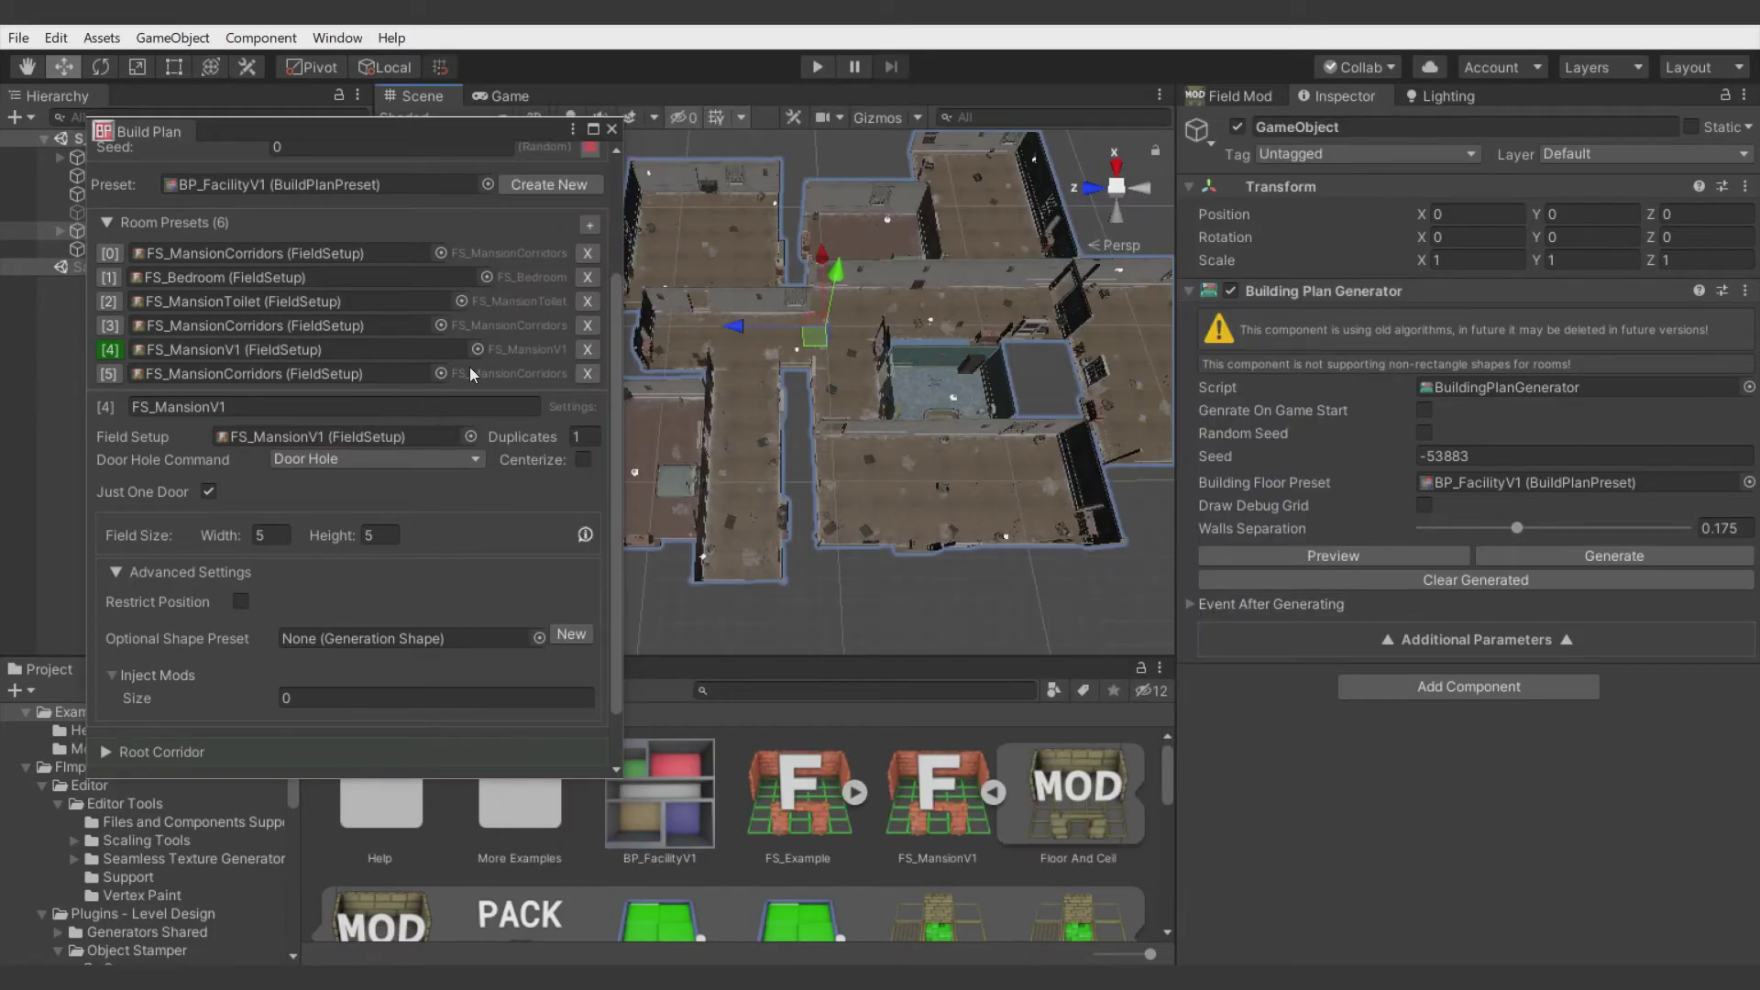
left_click(441, 373)
type("ma")
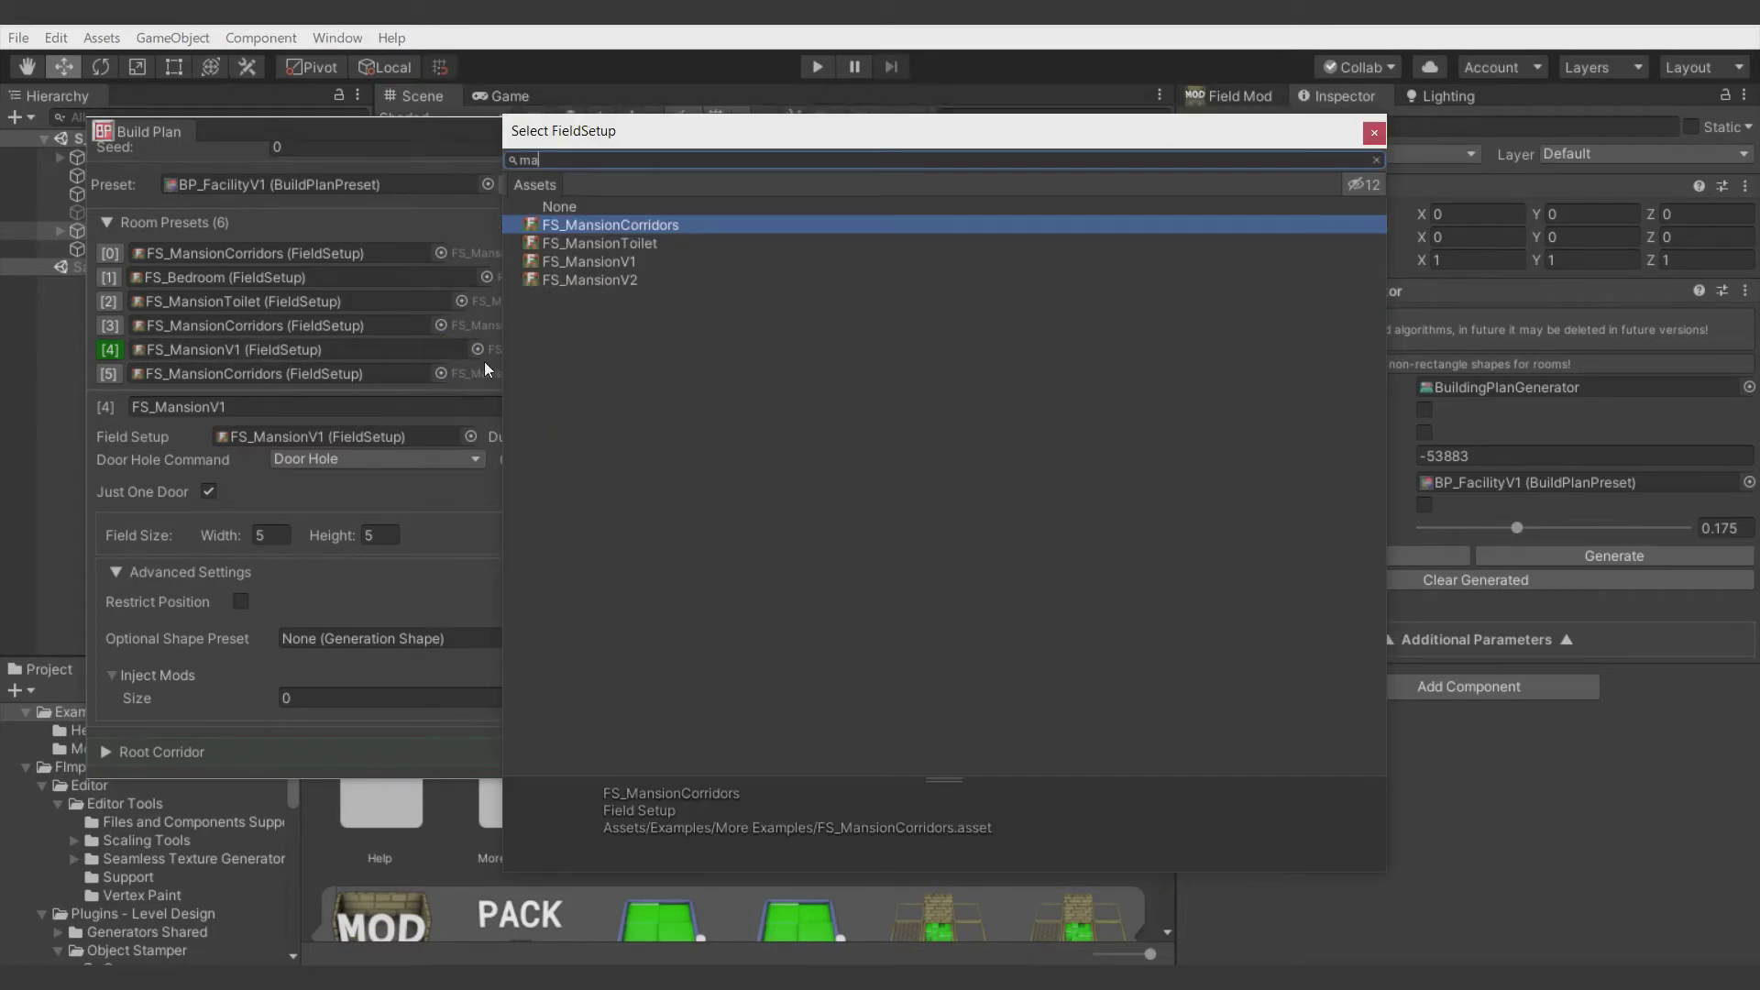
double_click(627, 264)
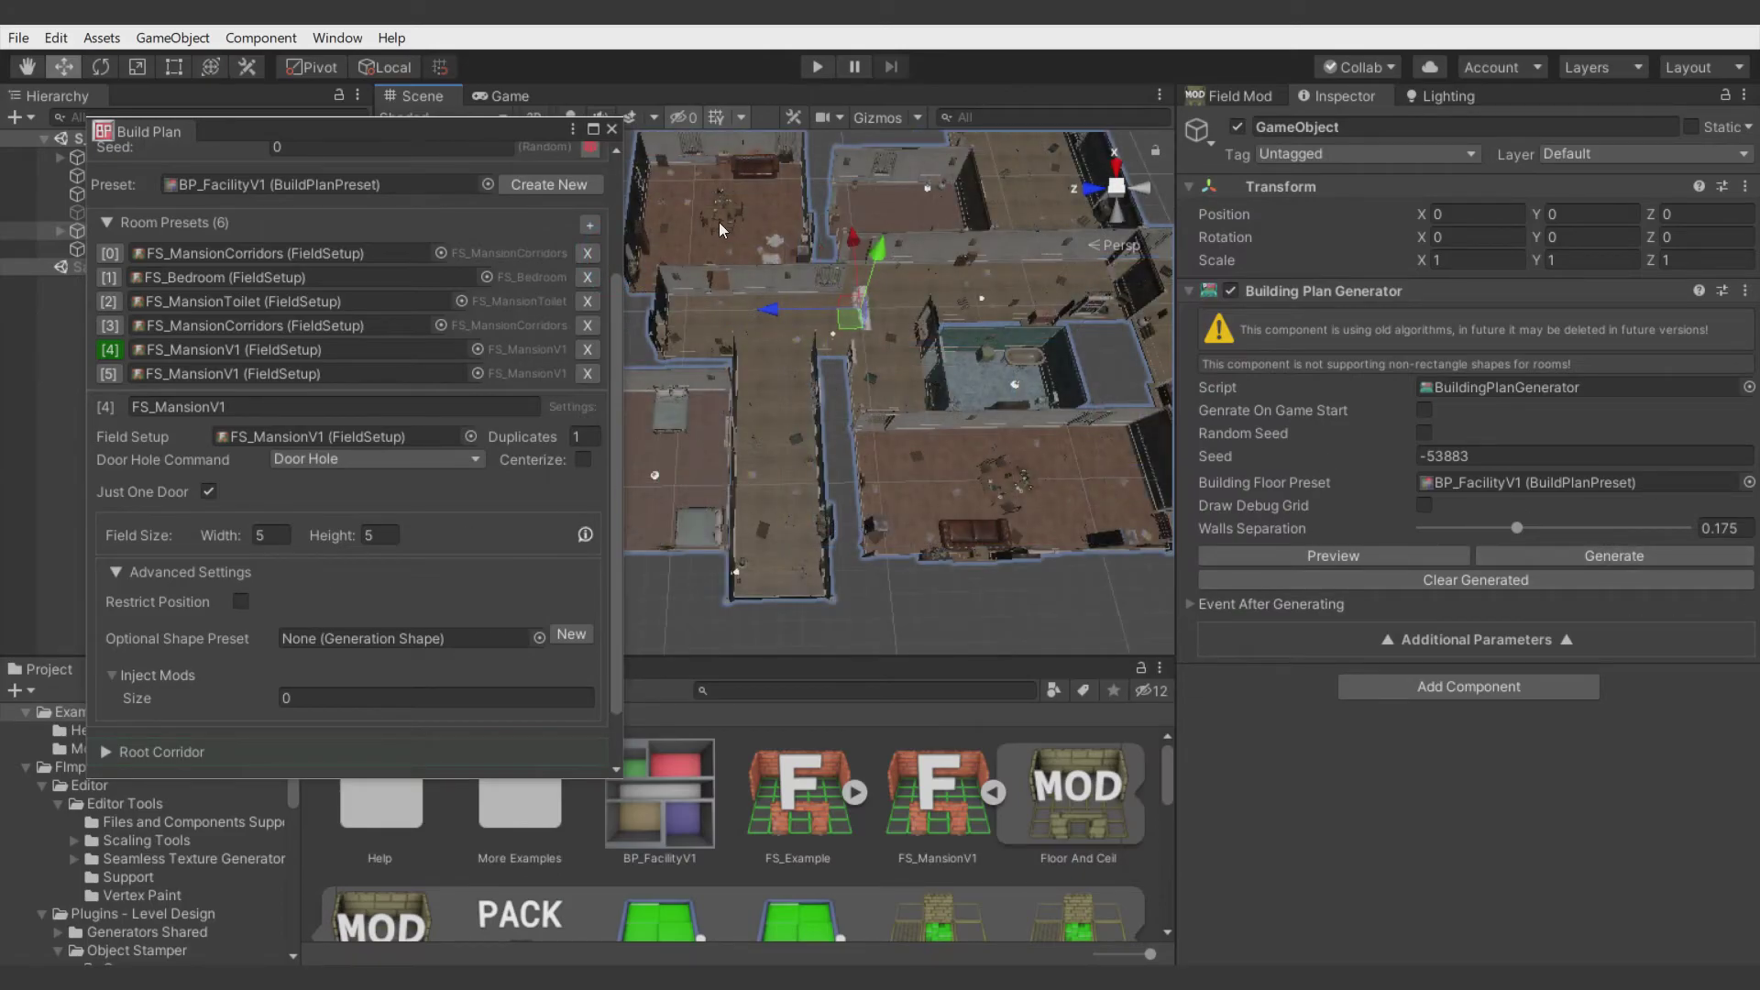
- Set the Inject Mods size of room preset [4] to 1 and browse the field modifications without choosing one
scroll(337, 525, "down", 2)
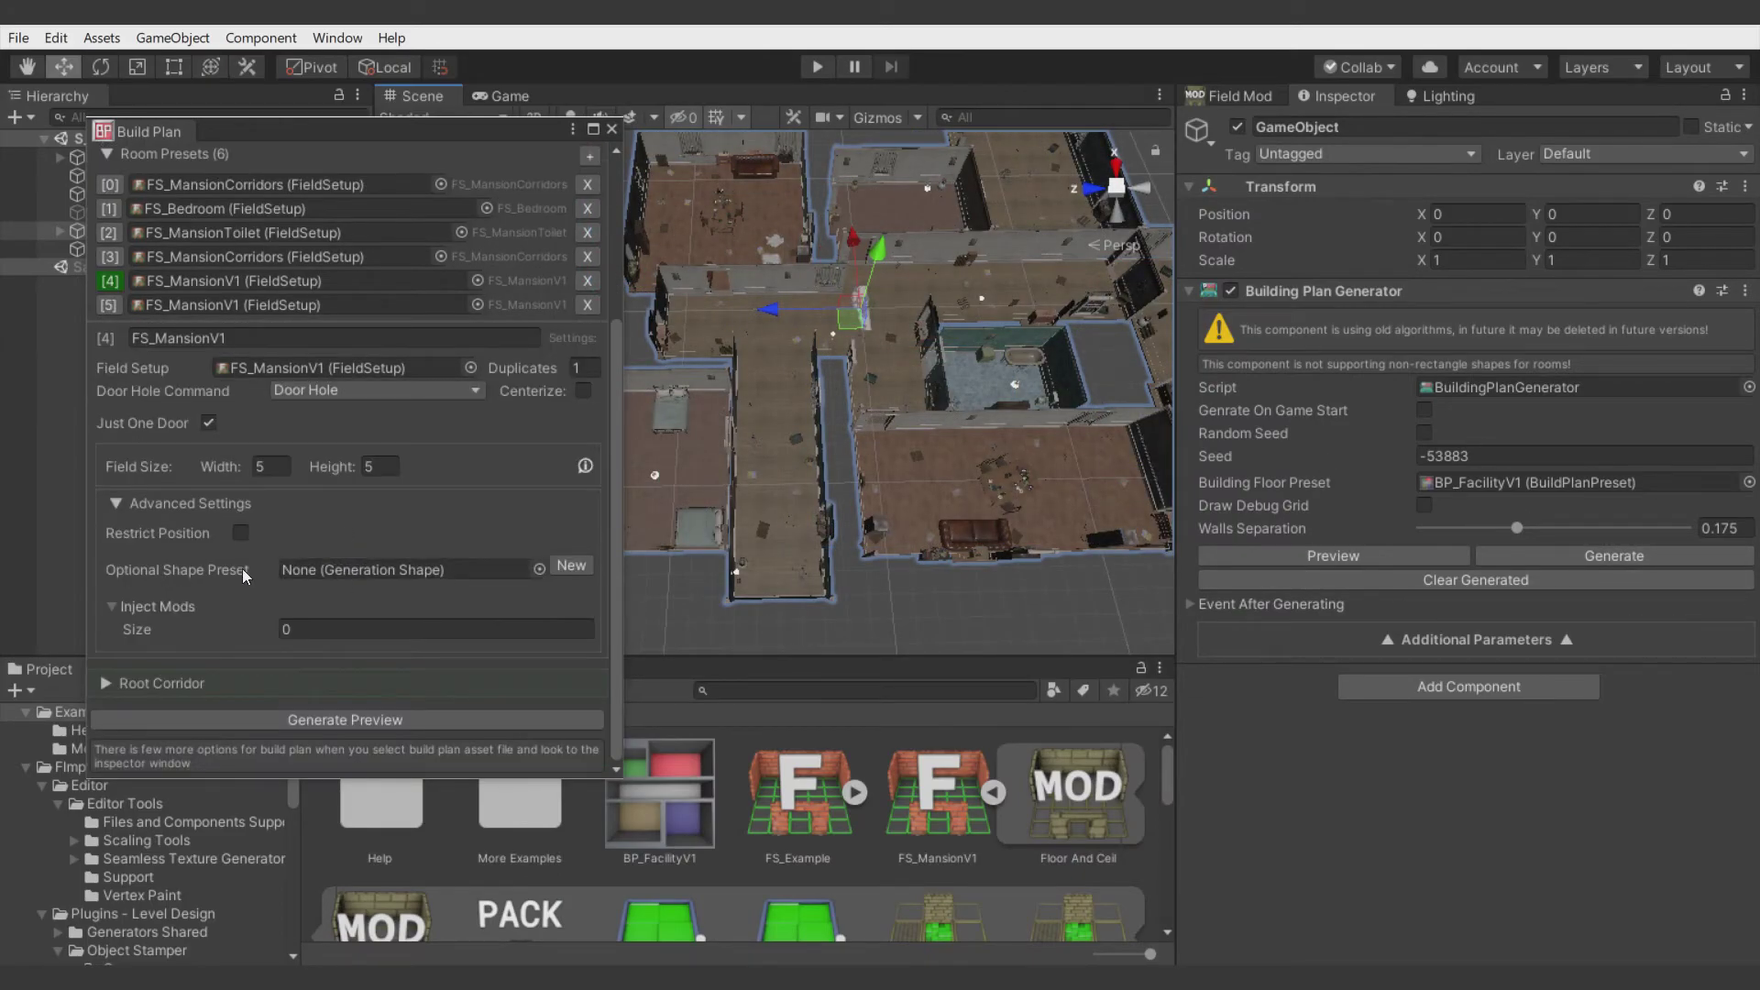
left_click(363, 629)
type("1")
key("Return")
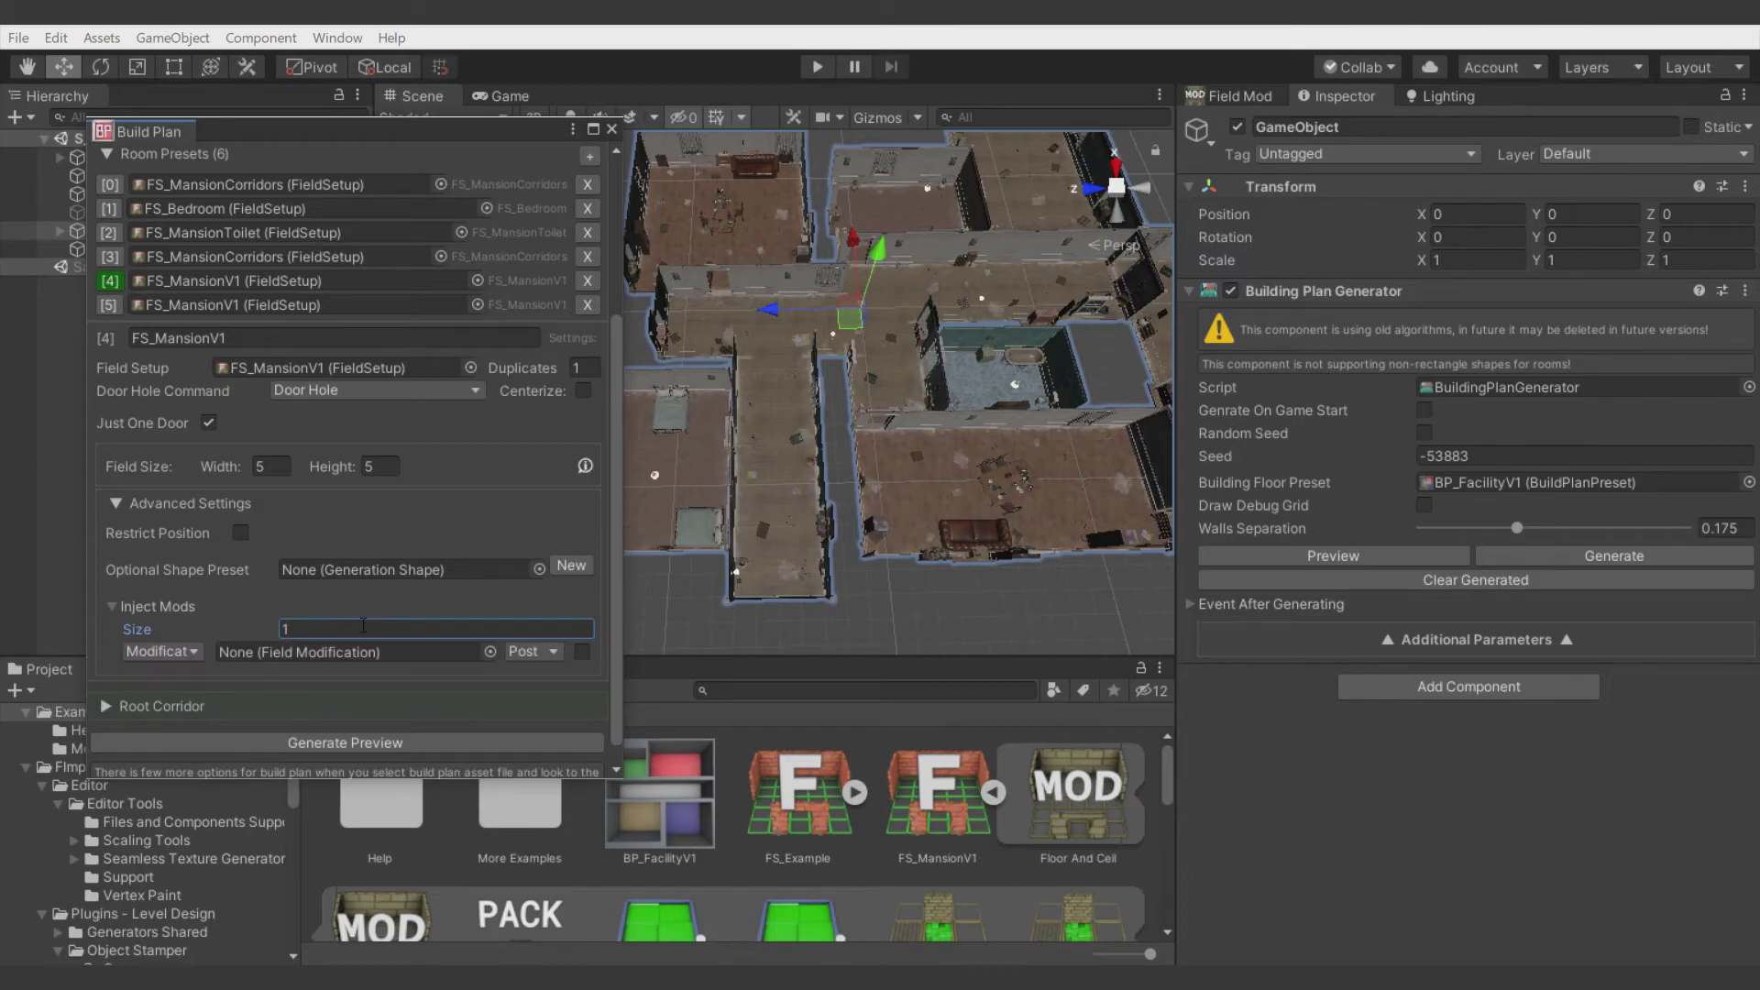
left_click(494, 652)
left_click(1372, 134)
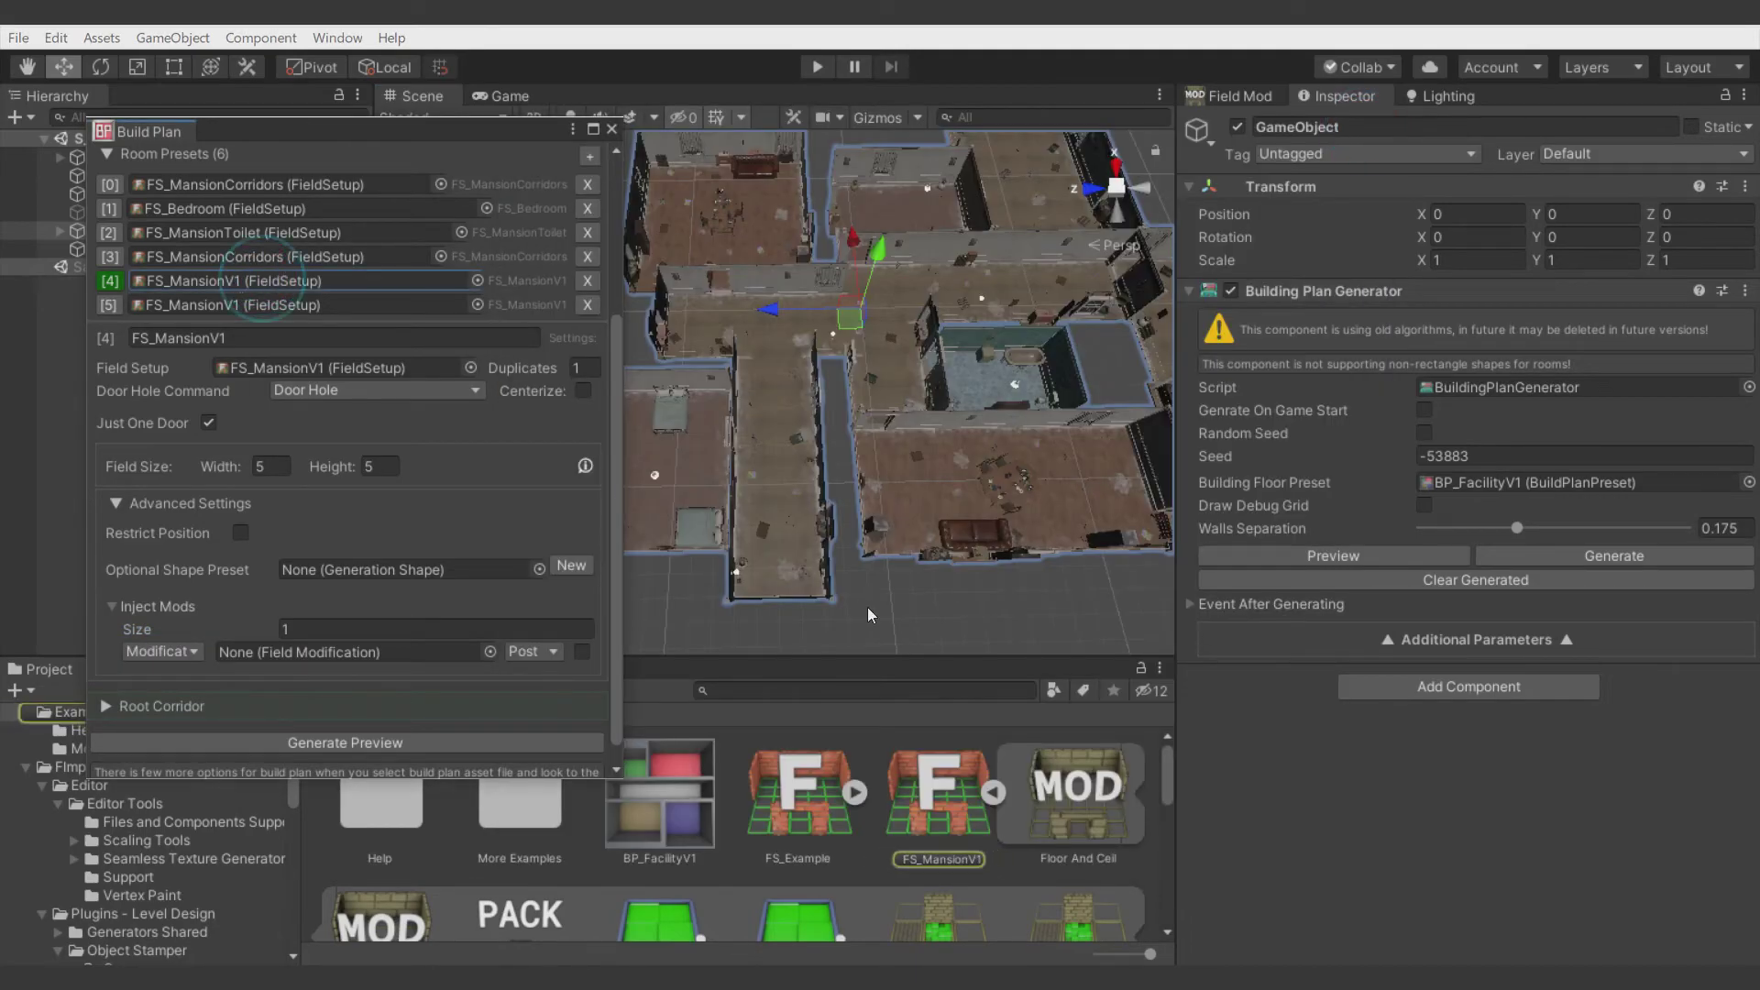
- Inject the Floor And Ceil modification into room preset [4] as Mod Only with Pre order, exposing its material overrides
left_click_drag(532, 647, 297, 656)
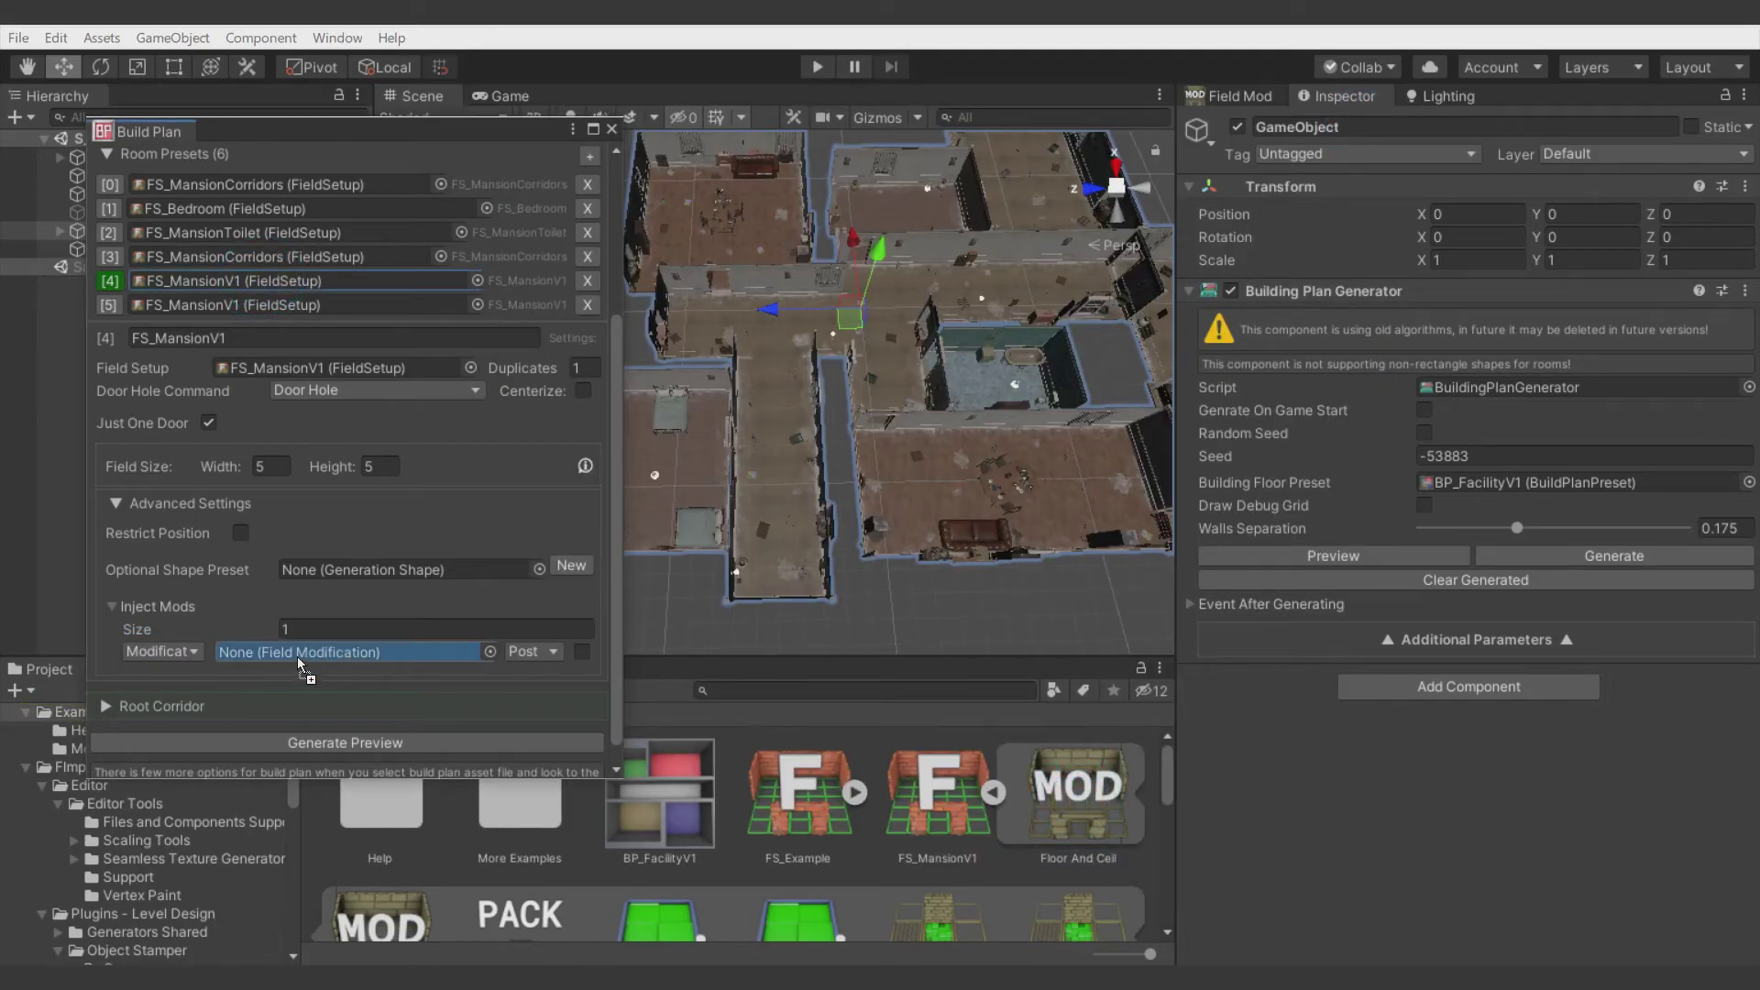
left_click(143, 651)
left_click(155, 702)
left_click(555, 649)
left_click(530, 703)
left_click(581, 652)
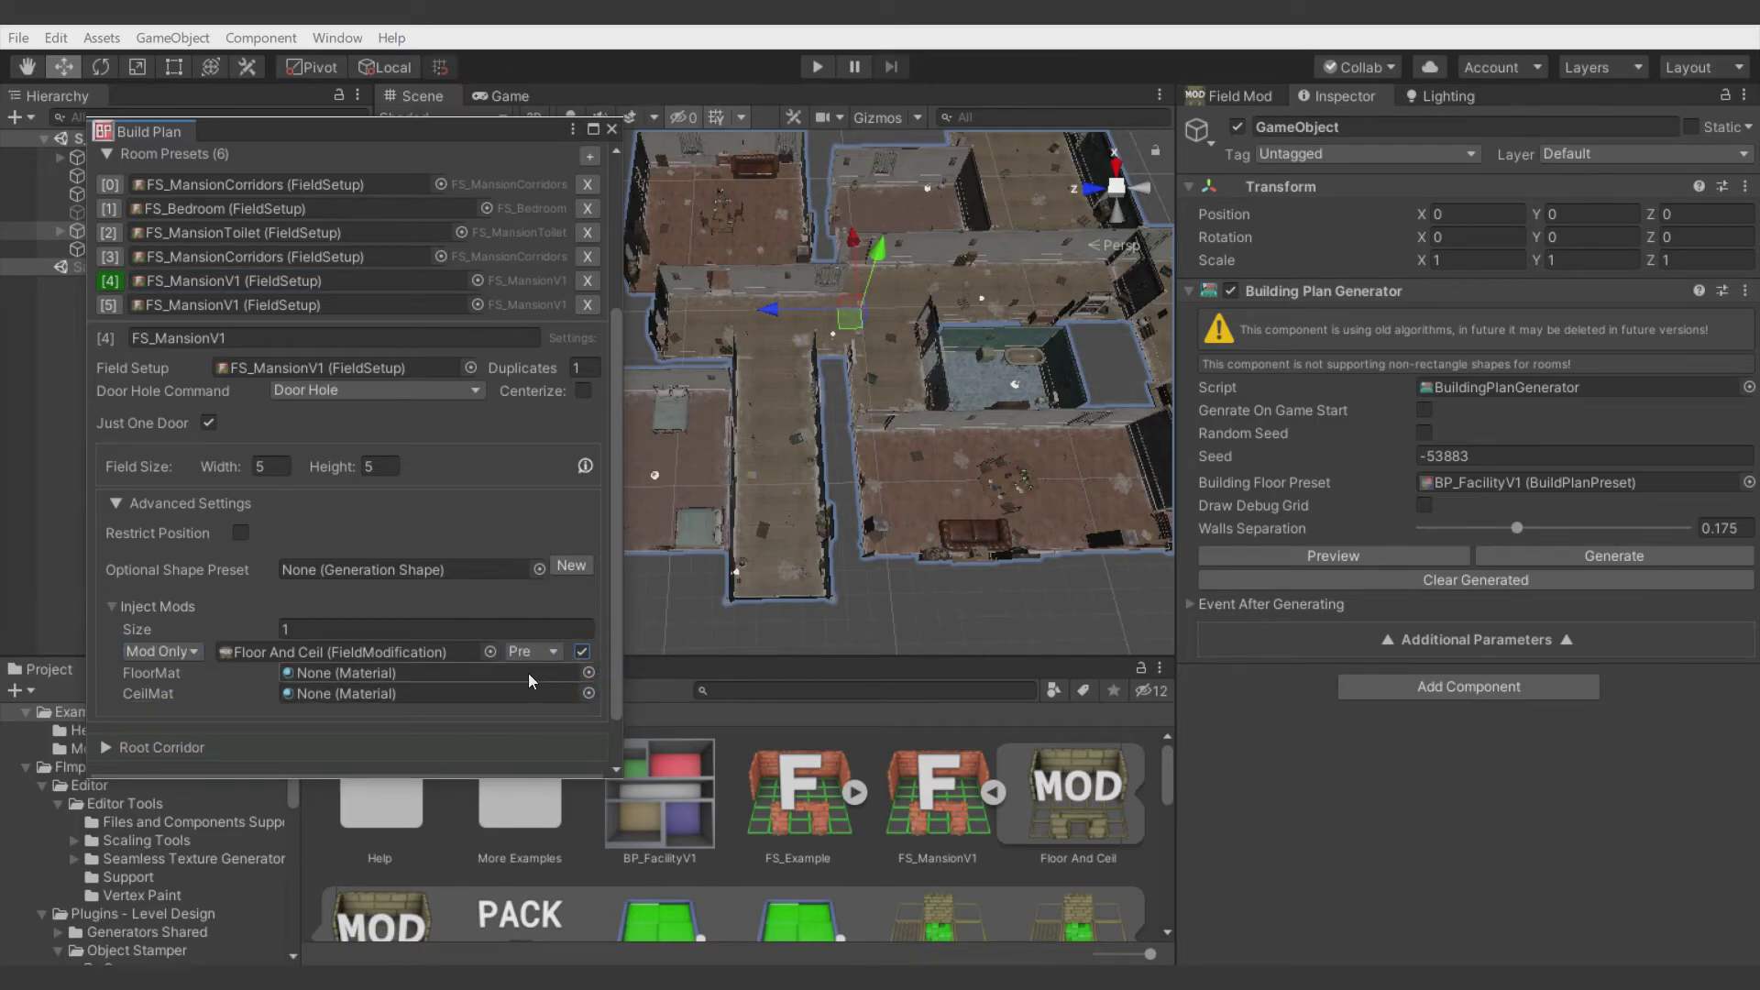
- Set the injected modification's FloorMat override to MAT_Floor 6
left_click(589, 672)
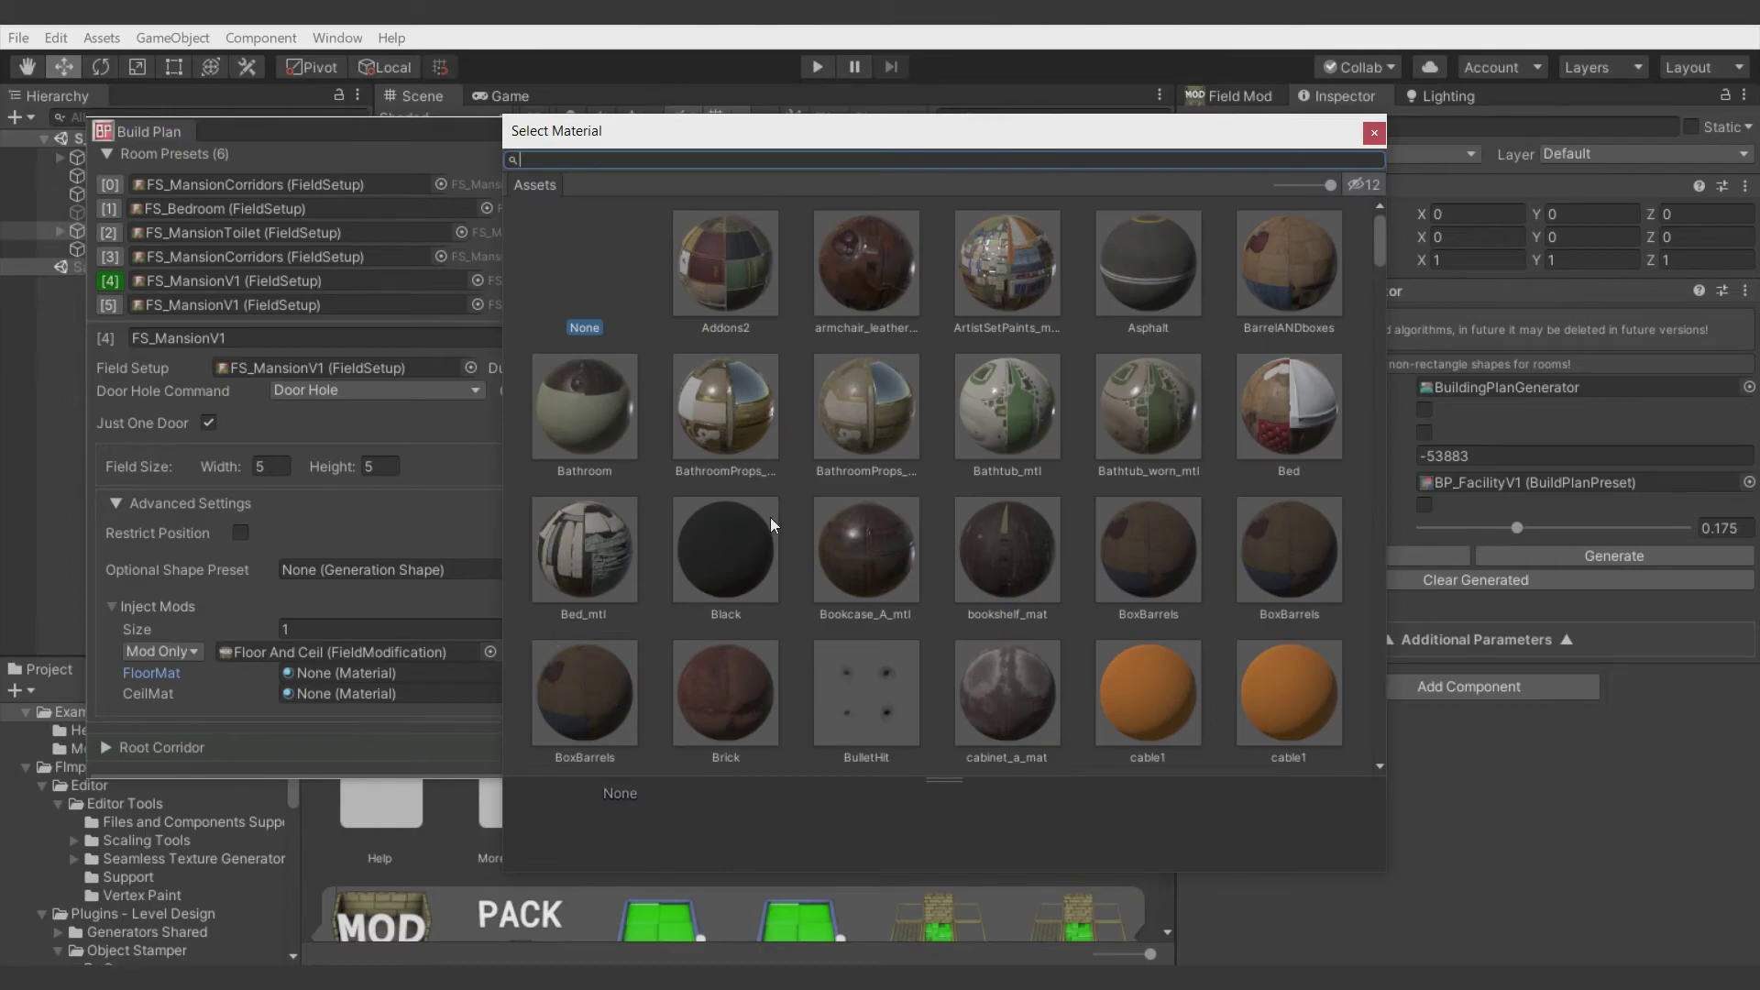
type("floo")
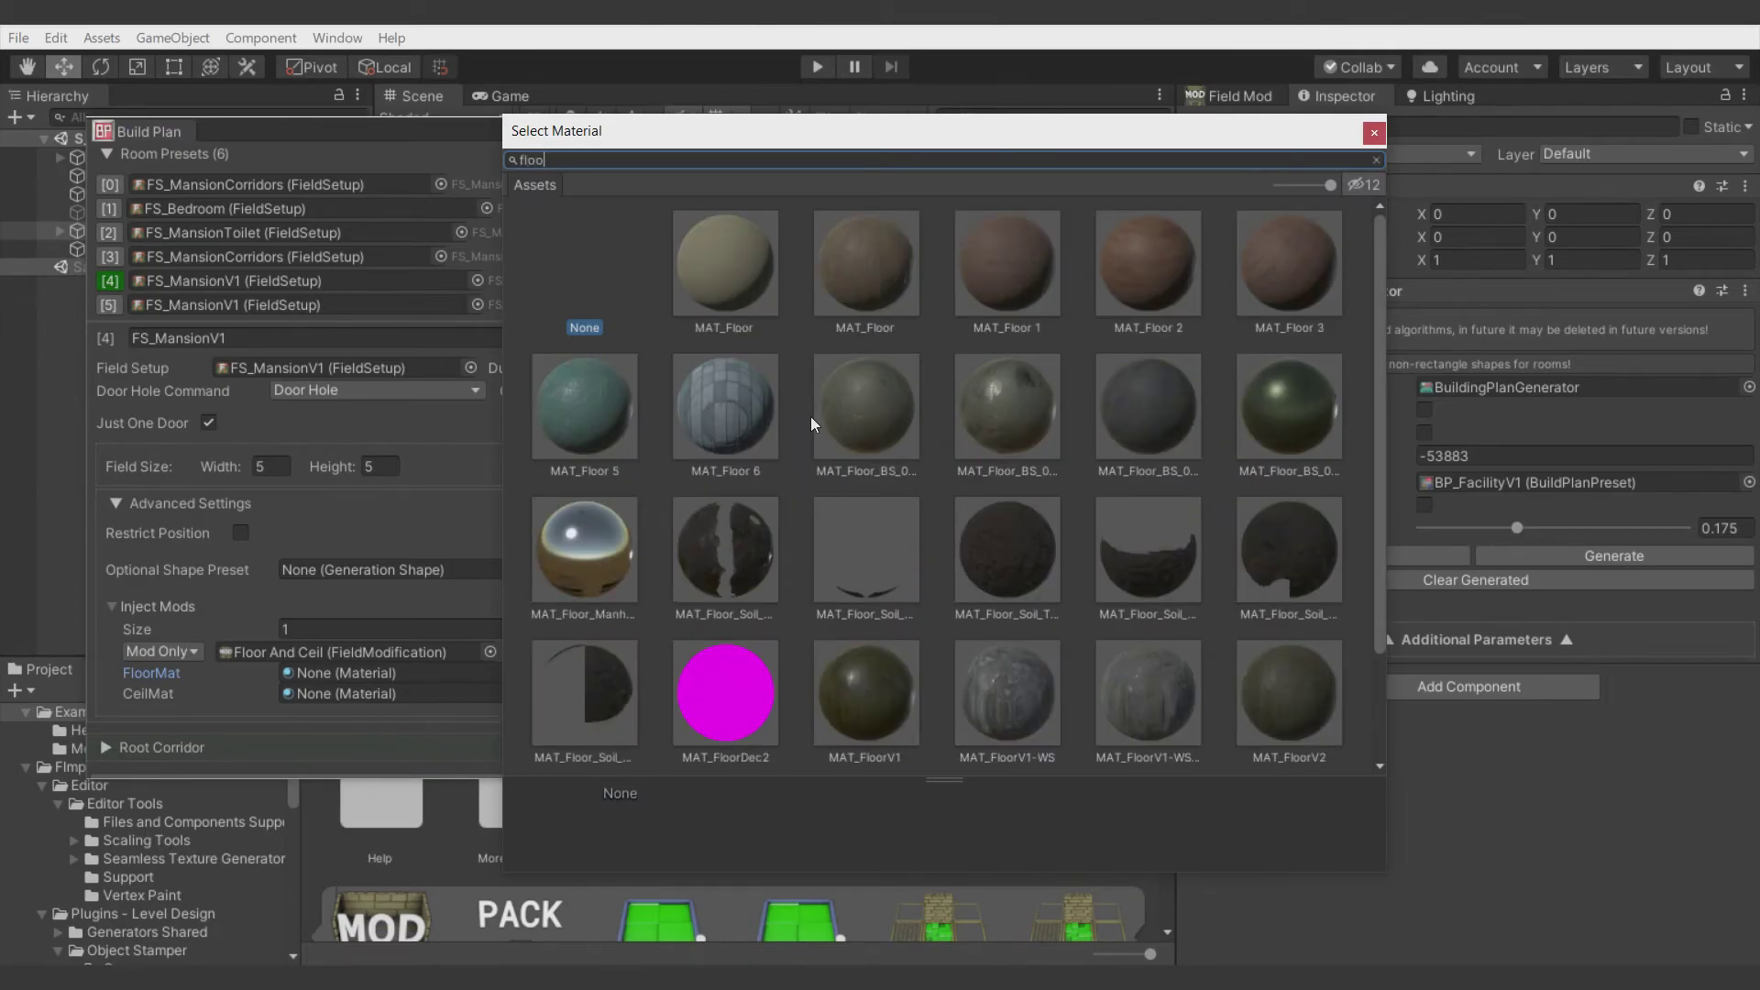
double_click(733, 413)
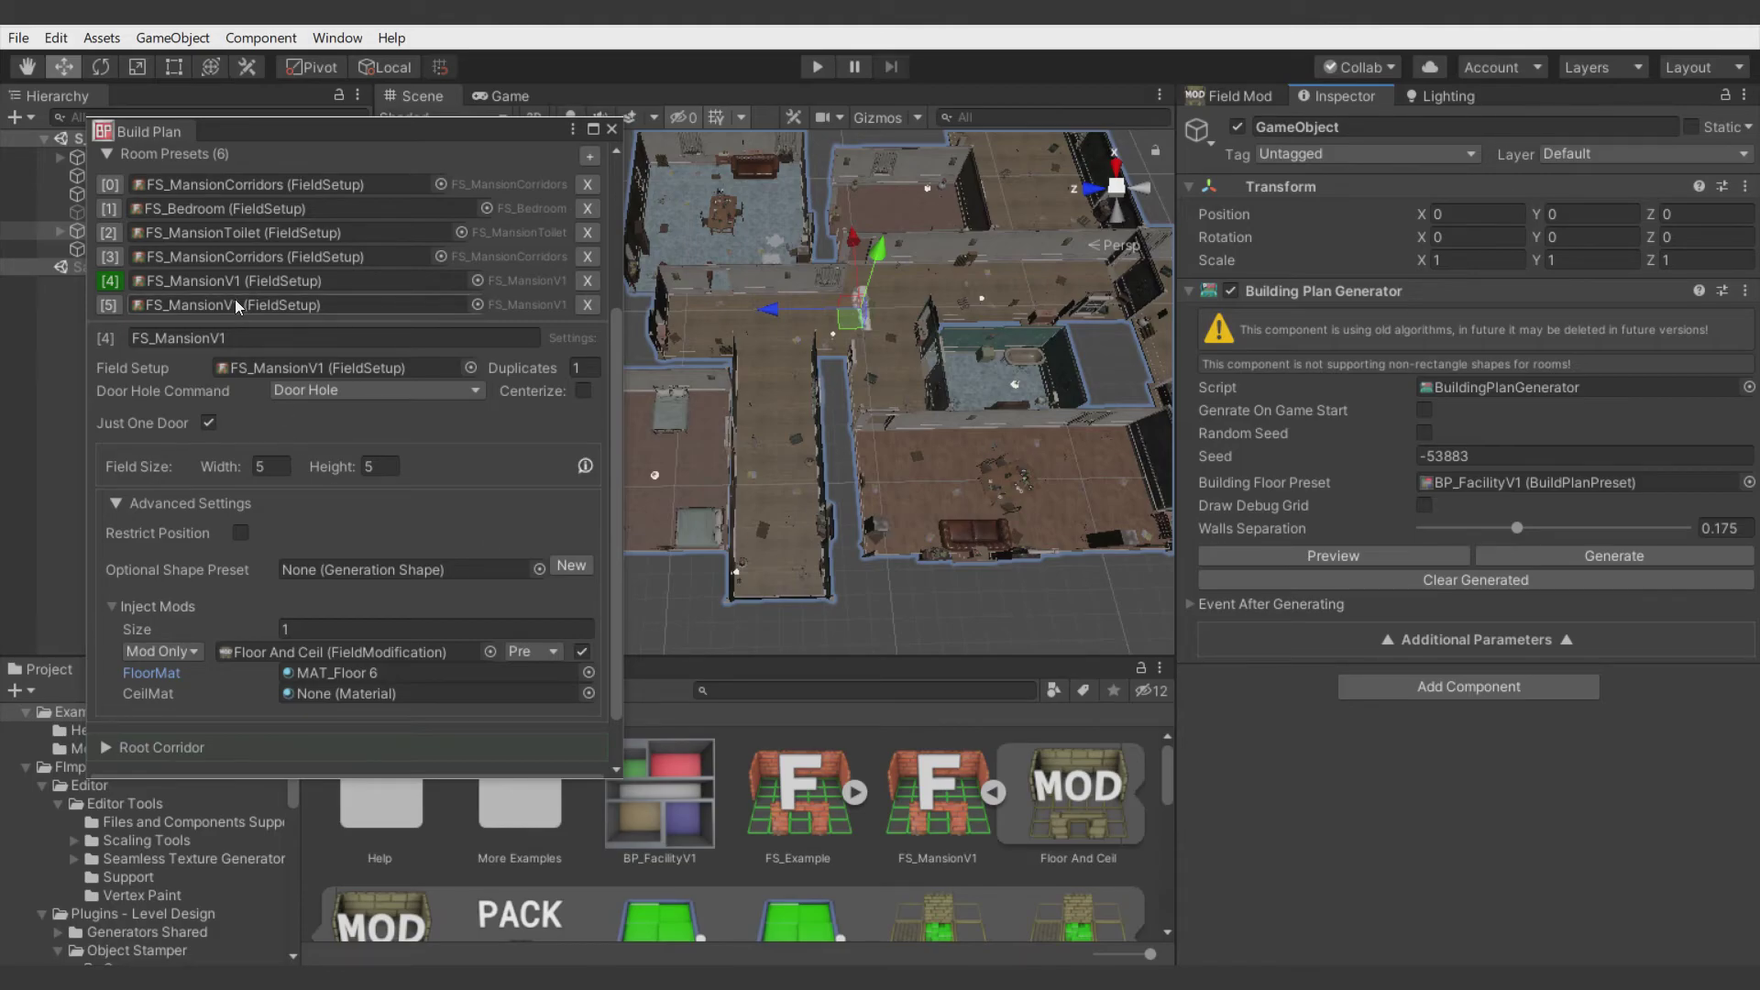
- Clear room preset [4]'s injected modifications by setting the Inject Mods size to 0, and regenerate the building
left_click(356, 622)
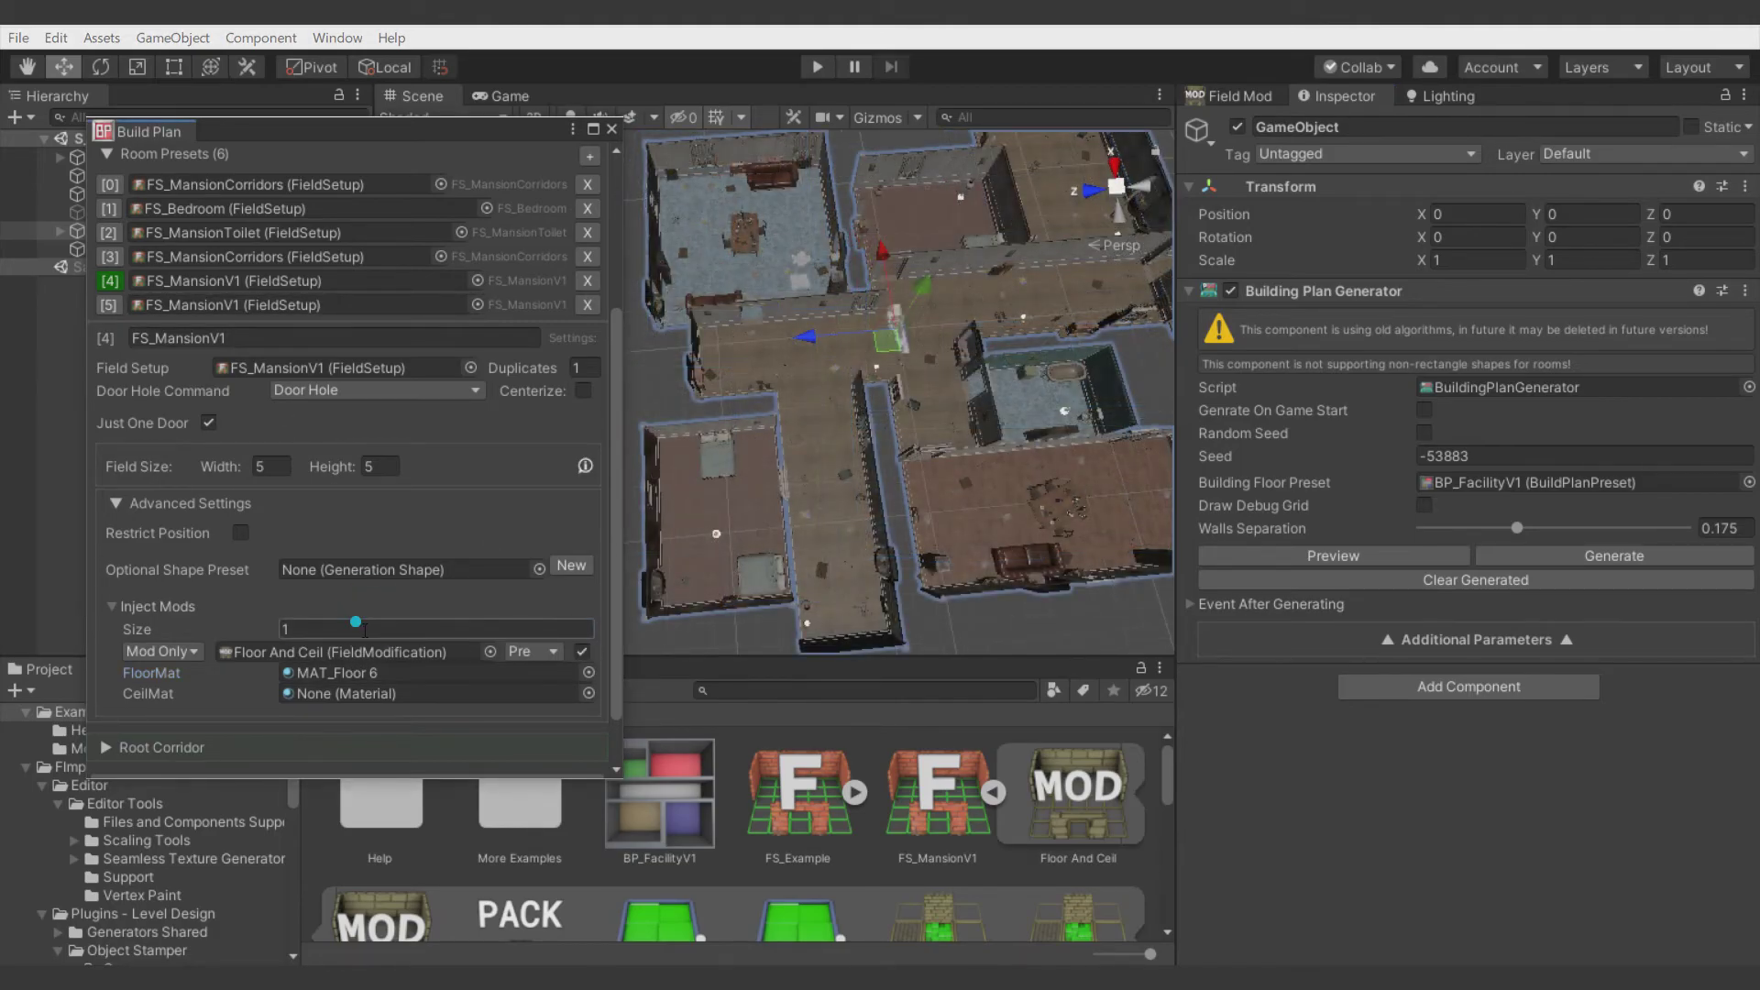
type("0")
key("Return")
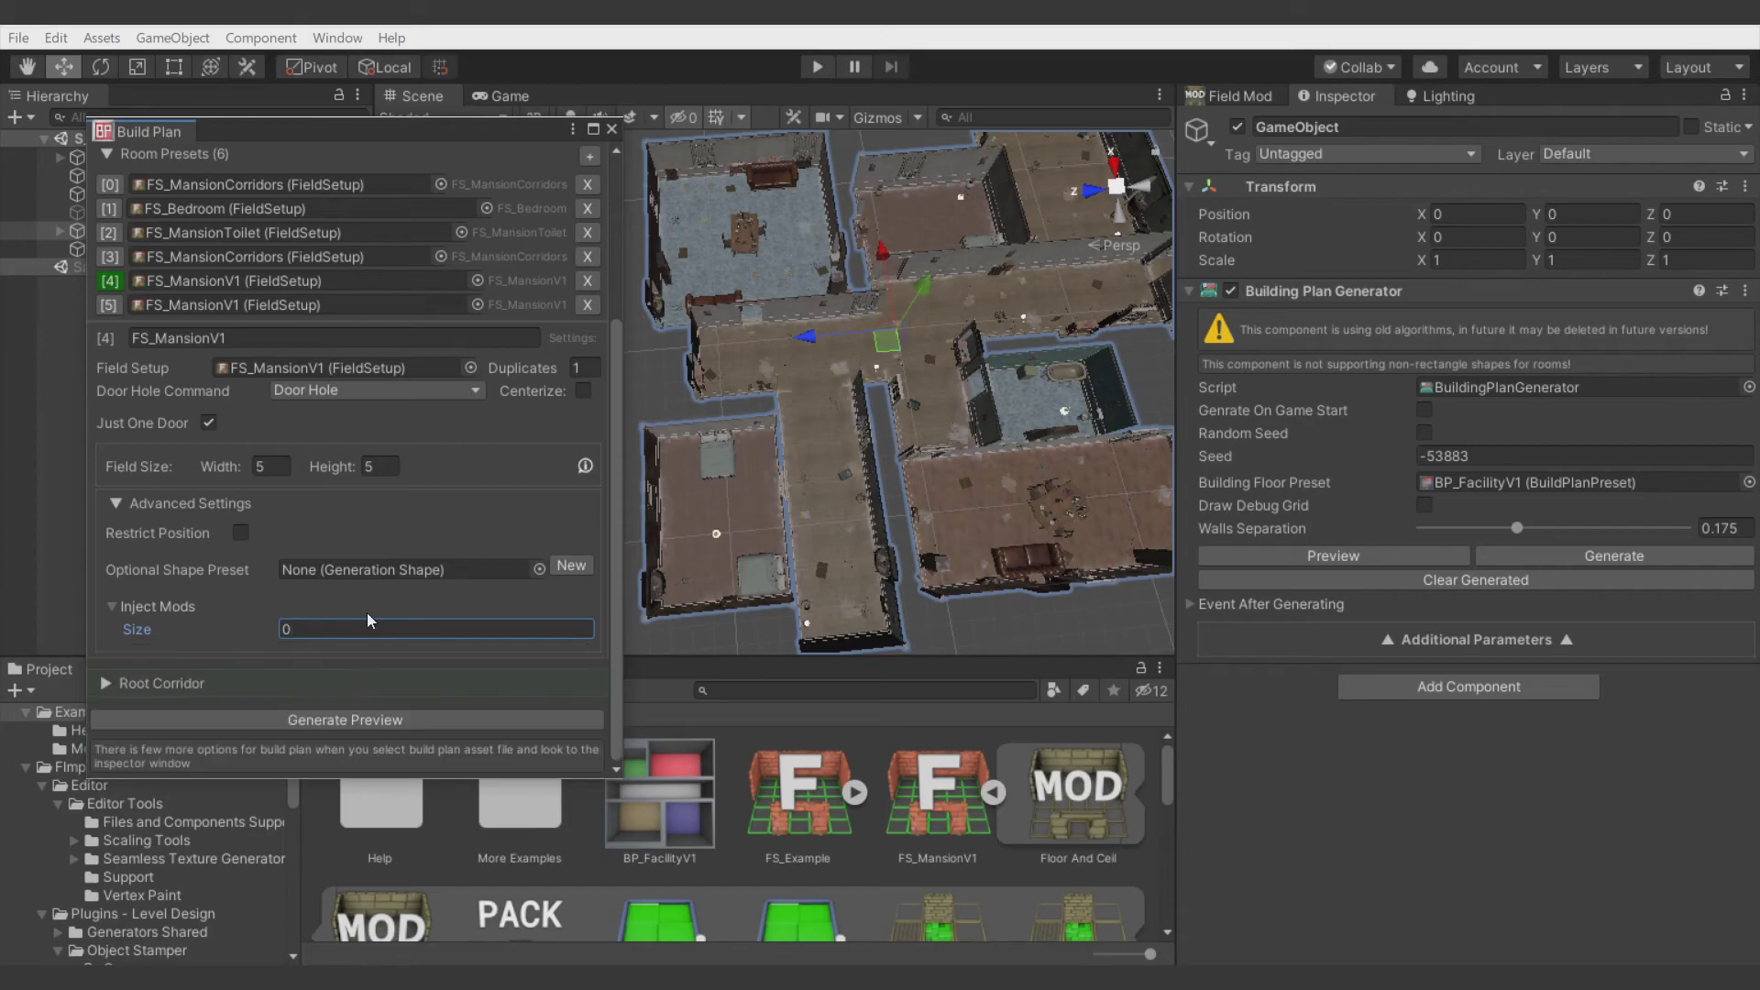
left_click(169, 601)
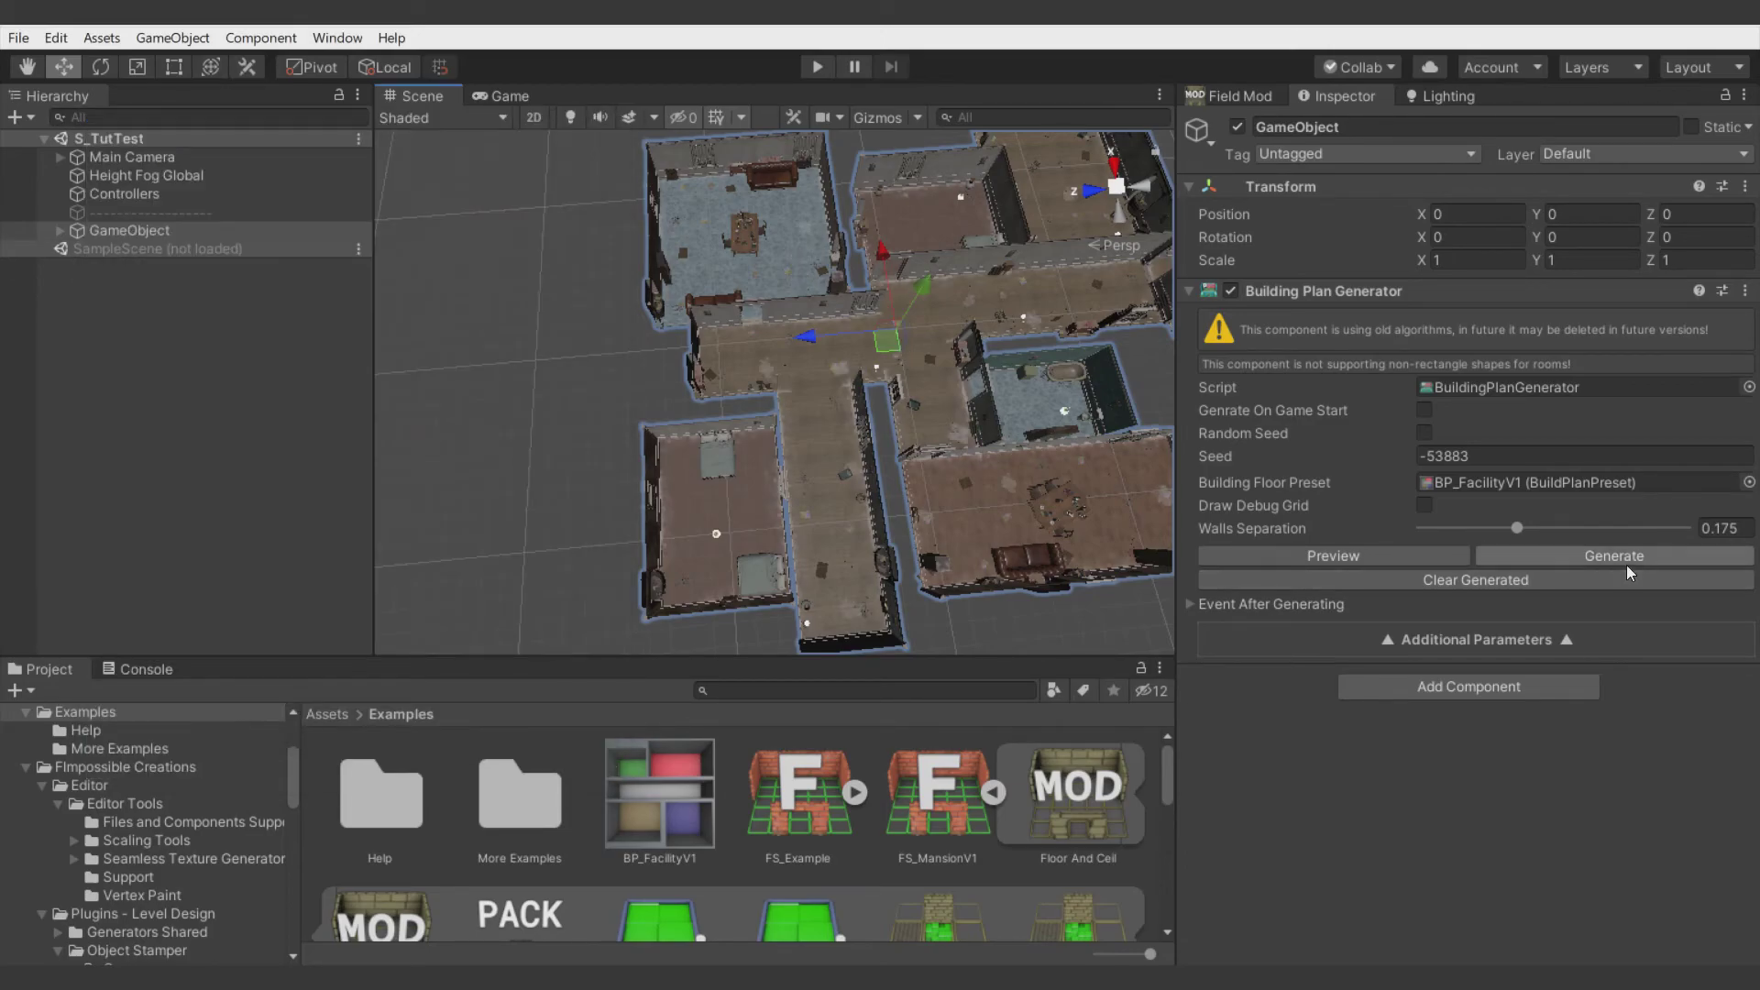
left_click(1628, 555)
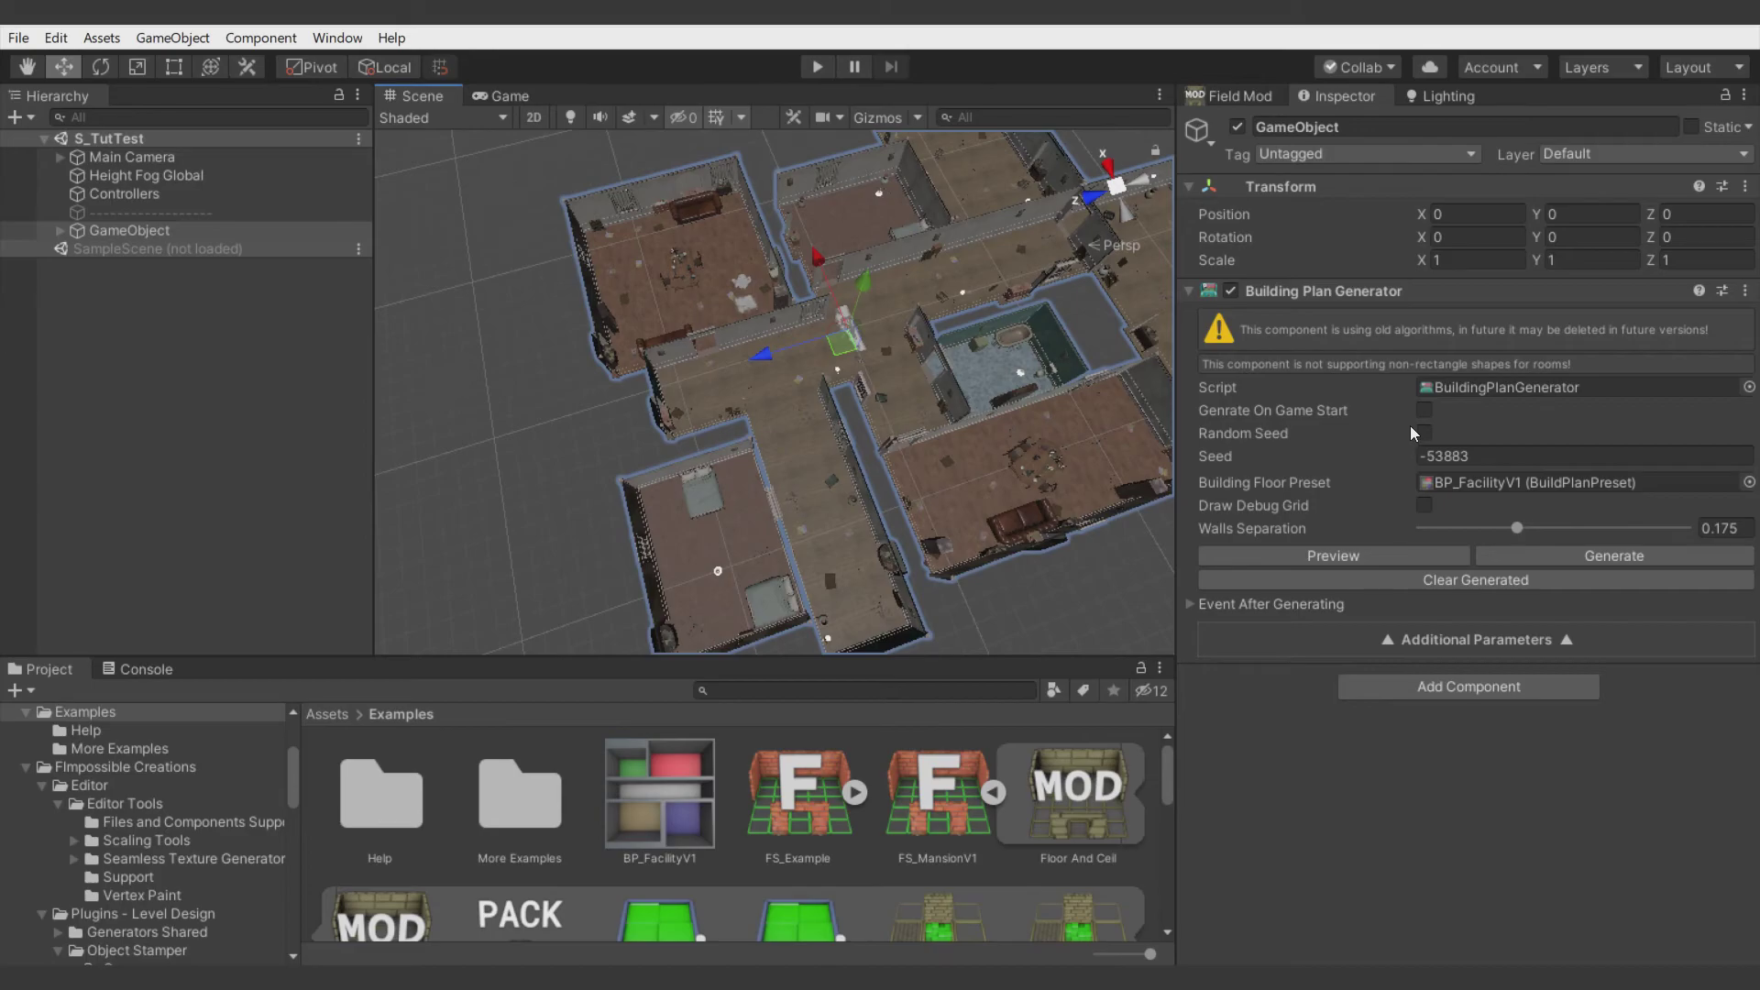
- Enable Random Seed on the Building Plan Generator and generate a new building layout
left_click(1424, 433)
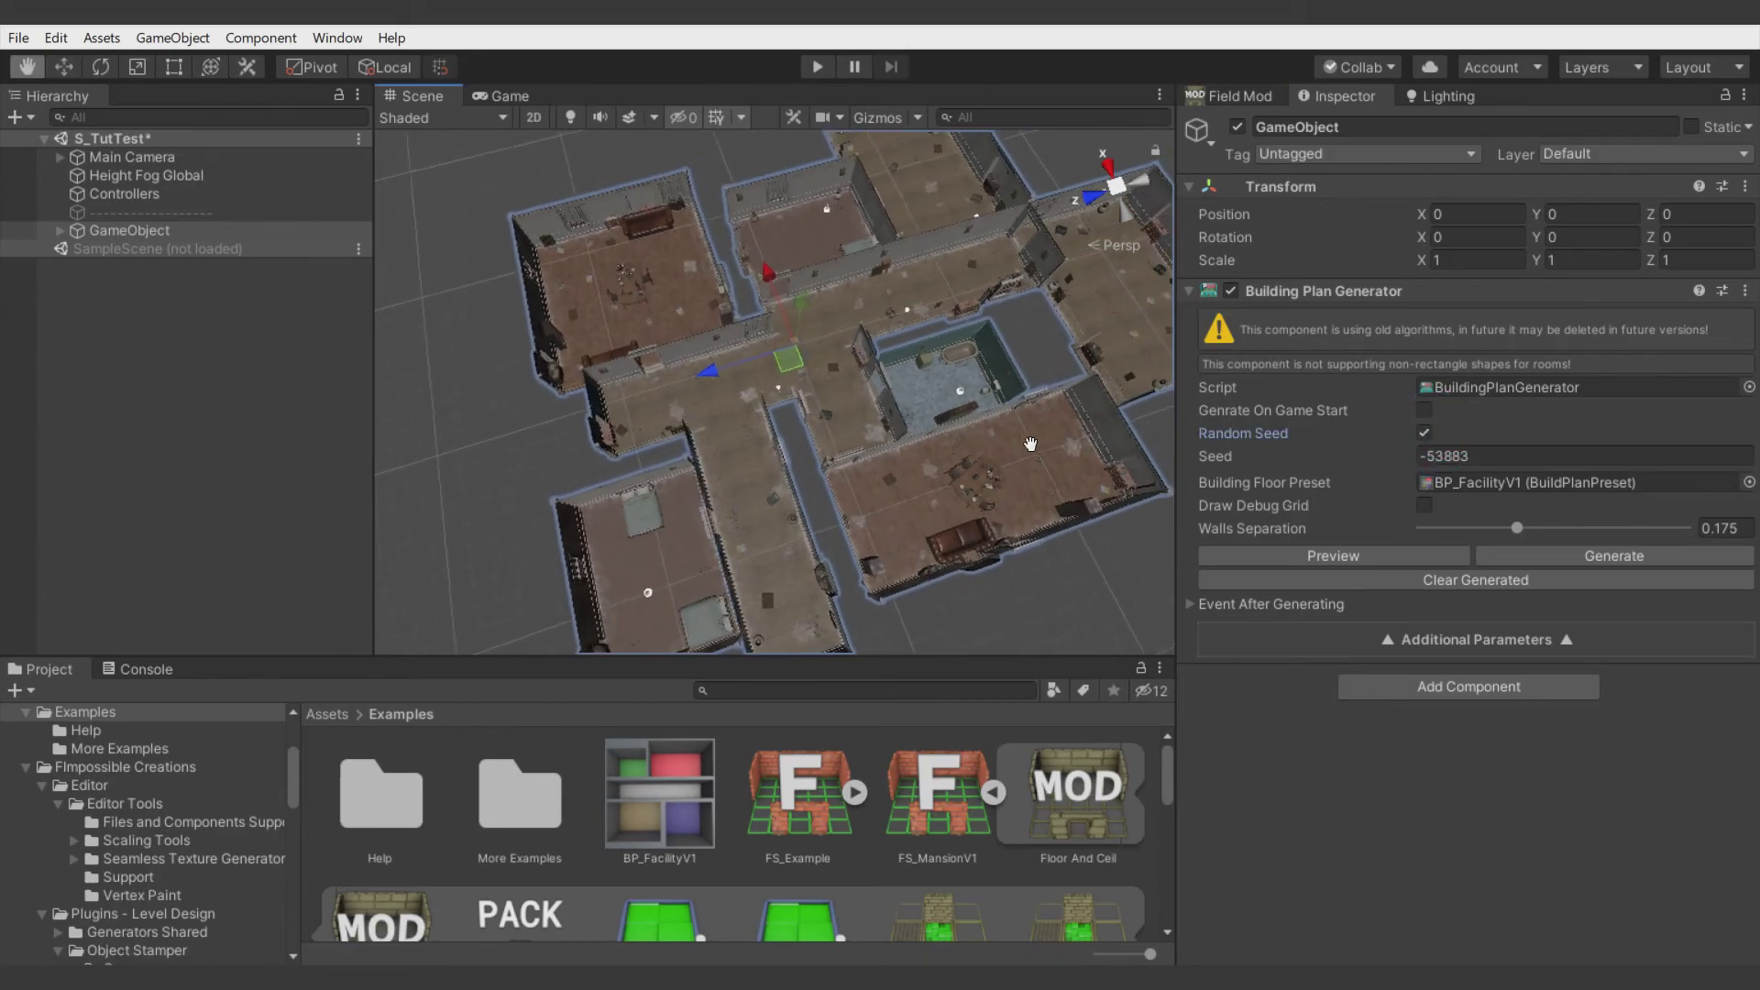
left_click(1582, 559)
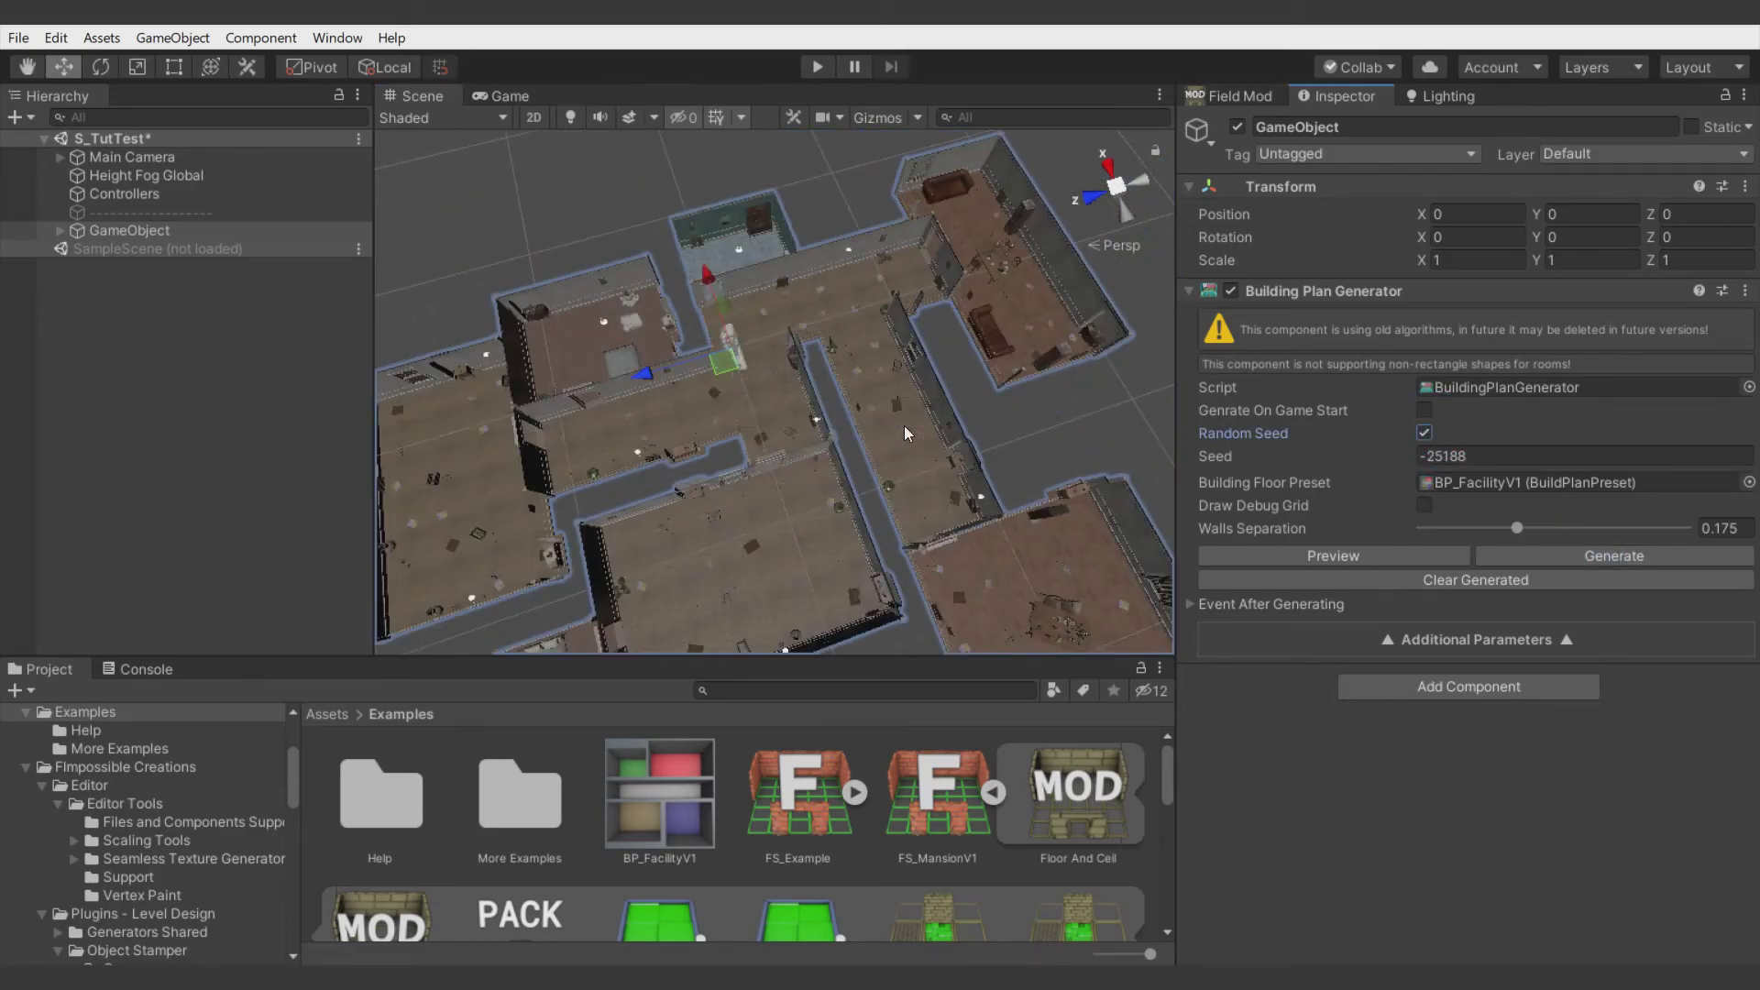
middle_click_drag(904, 426, 953, 301)
middle_click_drag(984, 210, 894, 292)
scroll(902, 374, "down", 1)
left_click_drag(894, 291, 902, 270, "alt")
middle_click_drag(902, 270, 903, 291)
left_click_drag(903, 292, 910, 380, "alt")
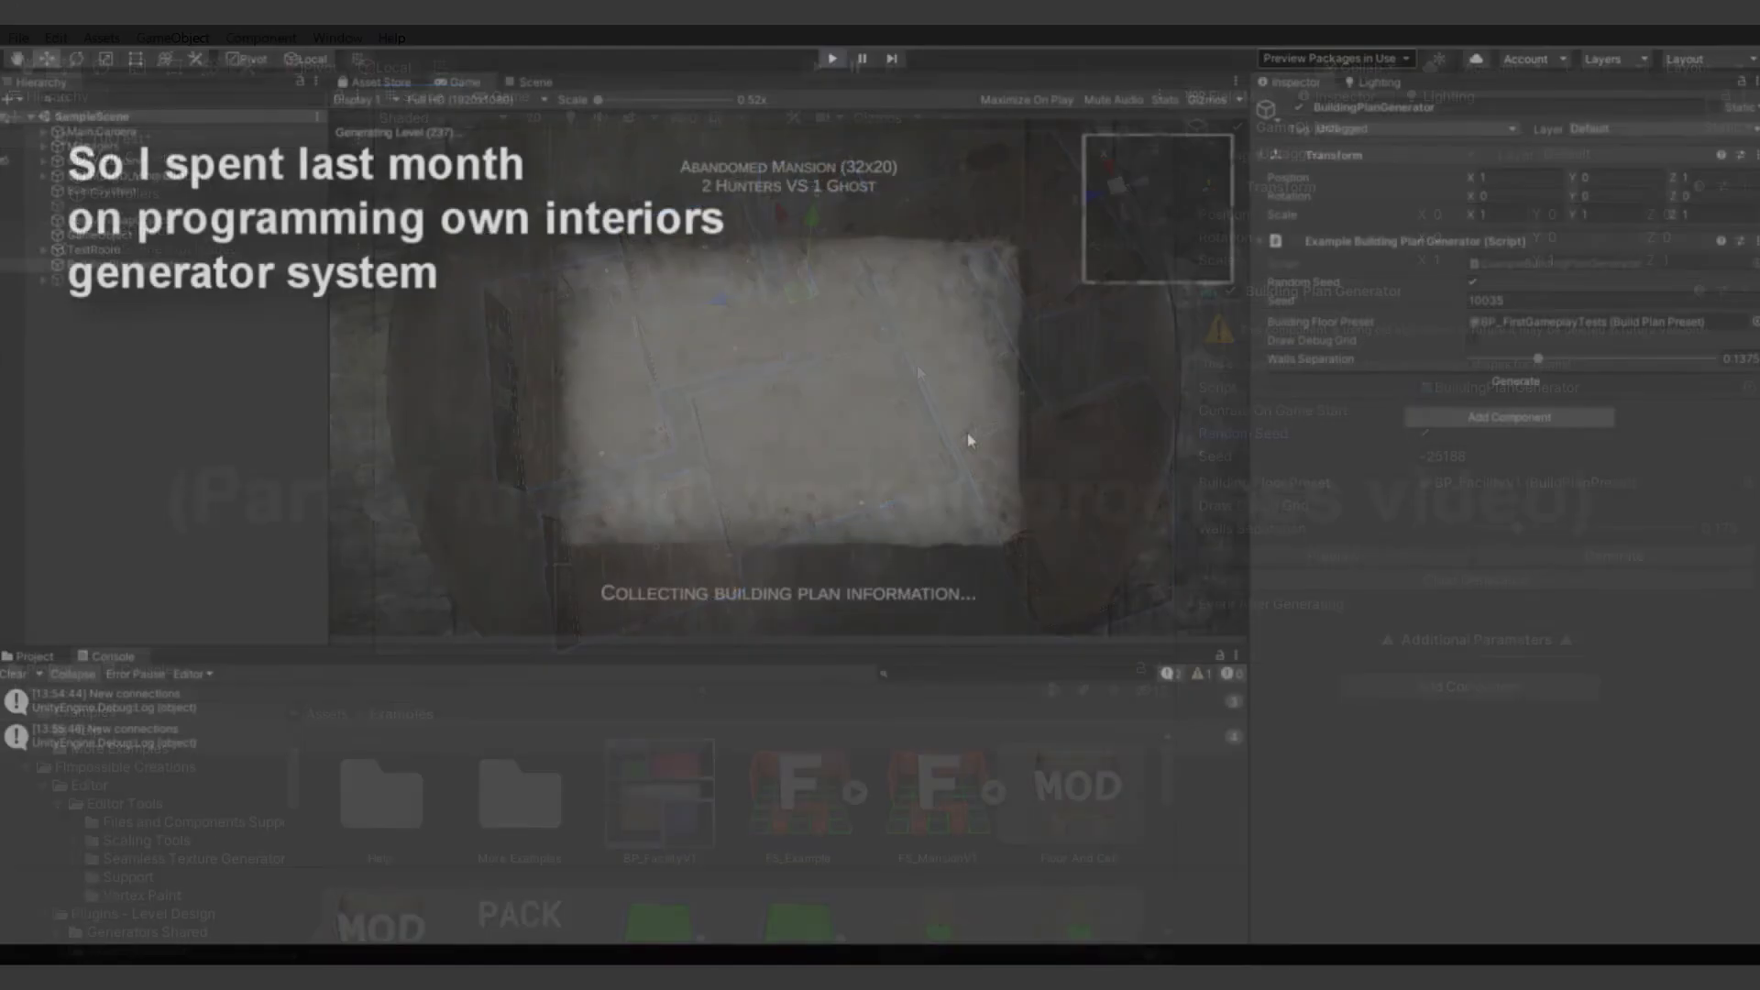
left_click(136, 163)
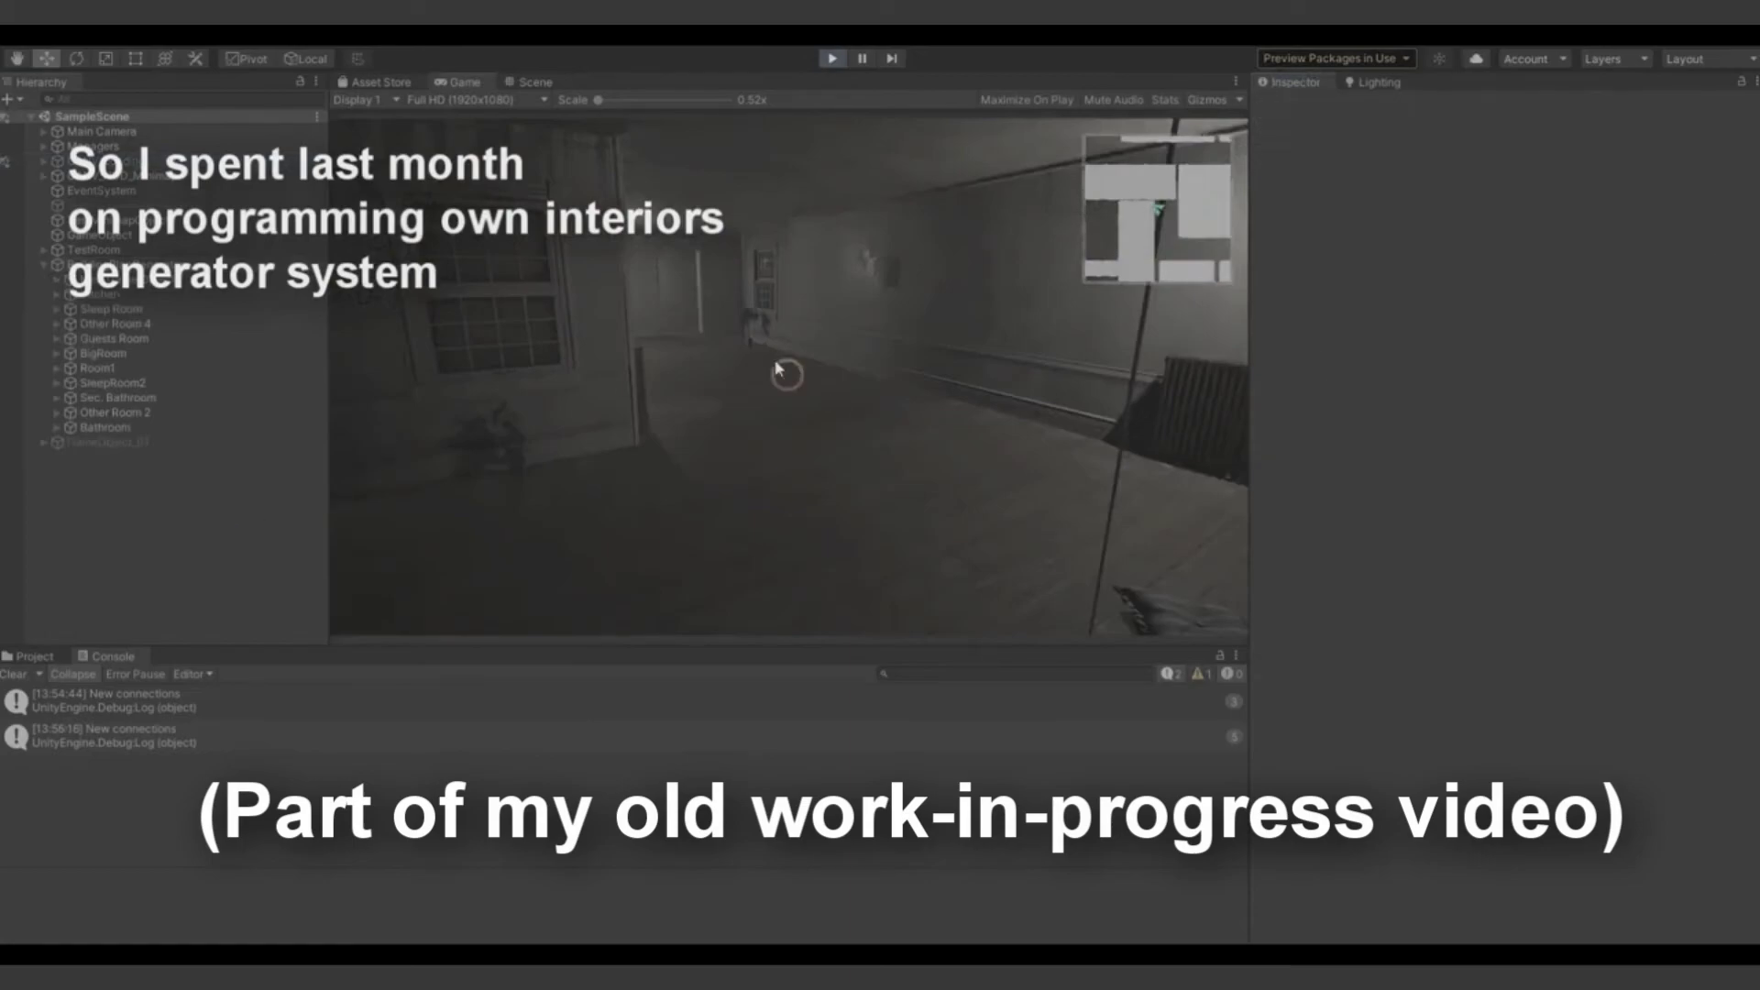